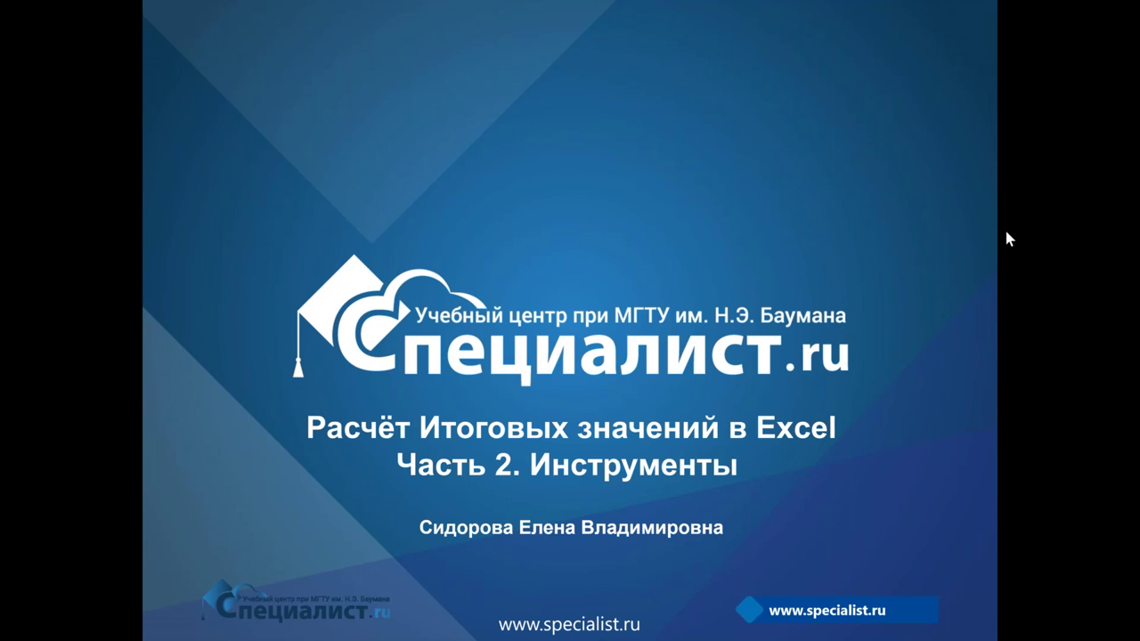
Advance the slideshow two slides past the title slide and the presenter slide.
click(1030, 344)
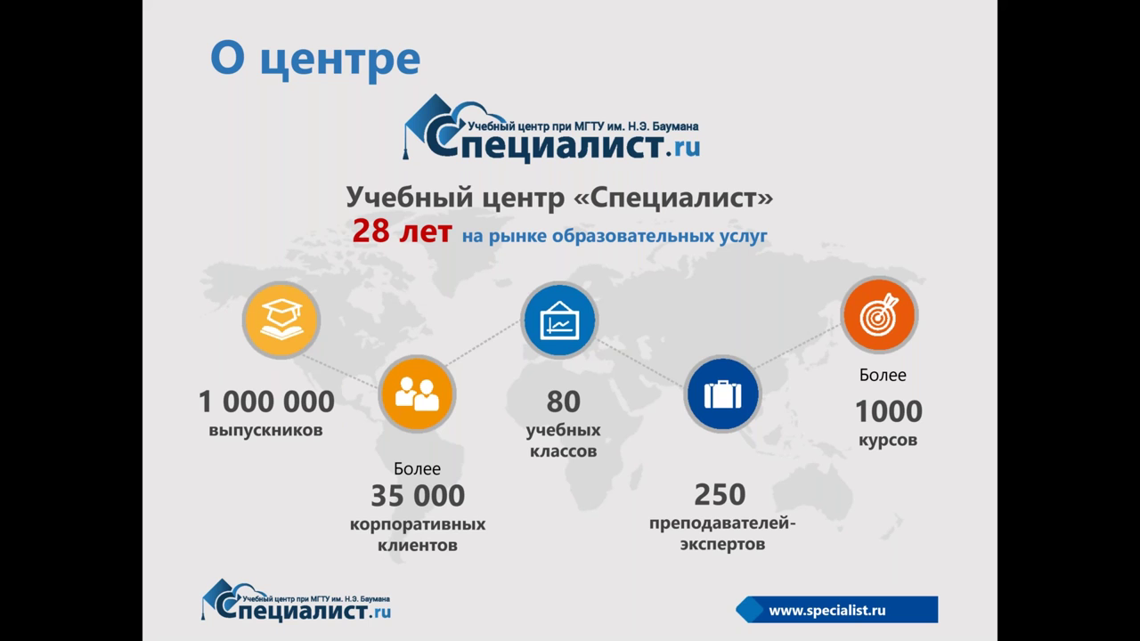
key(Right)
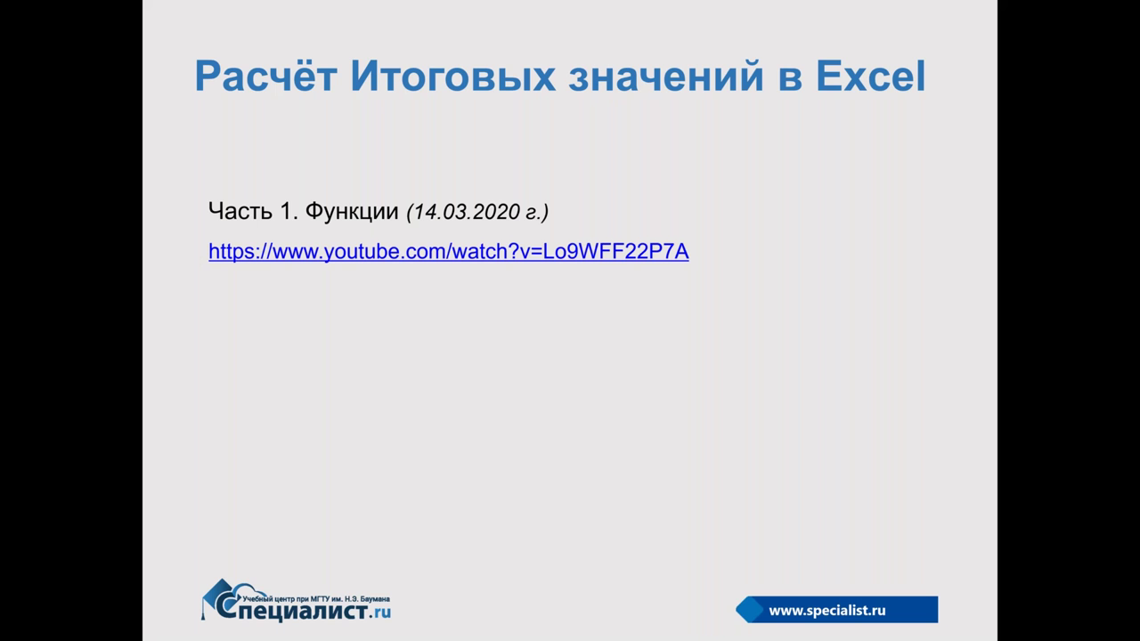
Reveal the 'Часть 2. Инструменты' line dated 21.06.2020 below Part 1's video link.
click(853, 268)
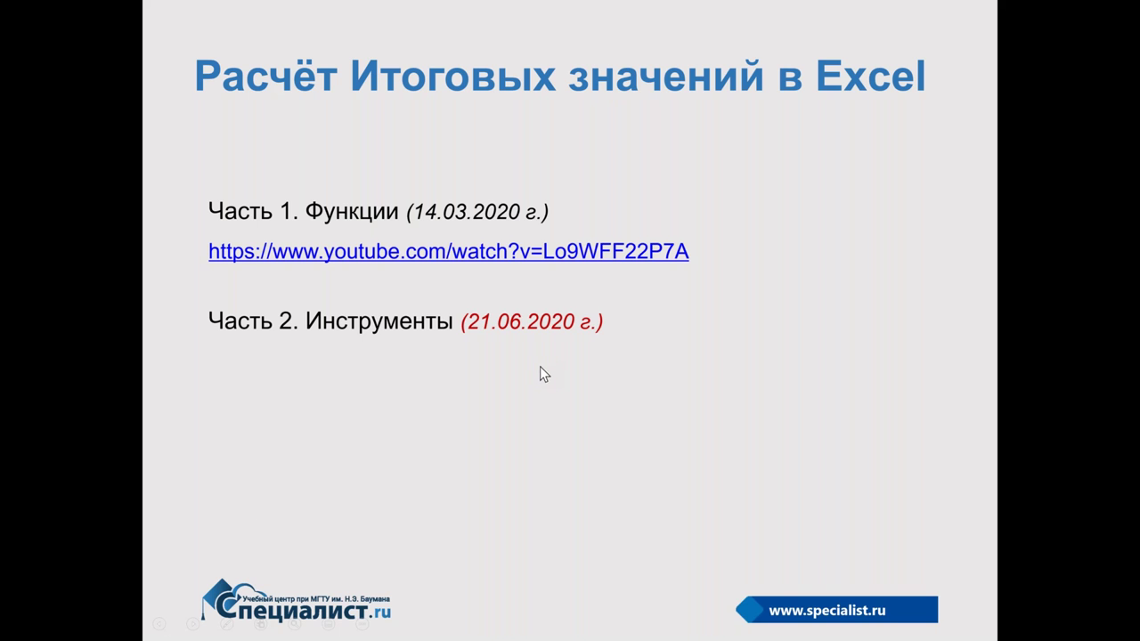
Bring in the 'Часть 3. Надстройки' line on the title slide, then advance the show.
click(464, 418)
click(464, 418)
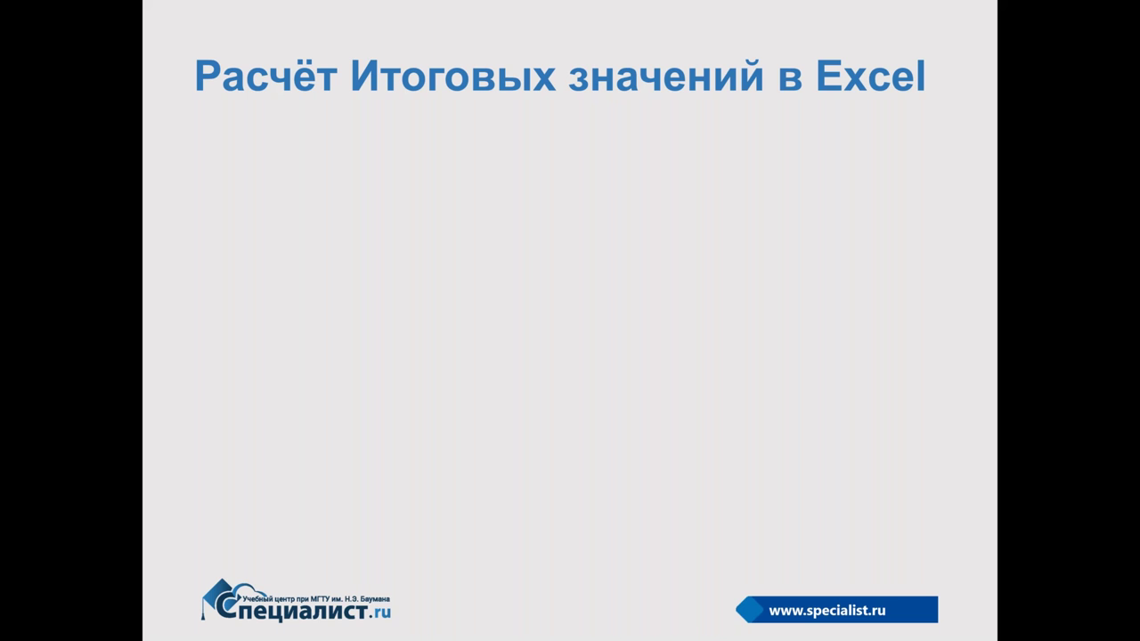
Step through the Содержание семинара slide showing all five questions, ending on the pivot-table question, then move on.
key(Right)
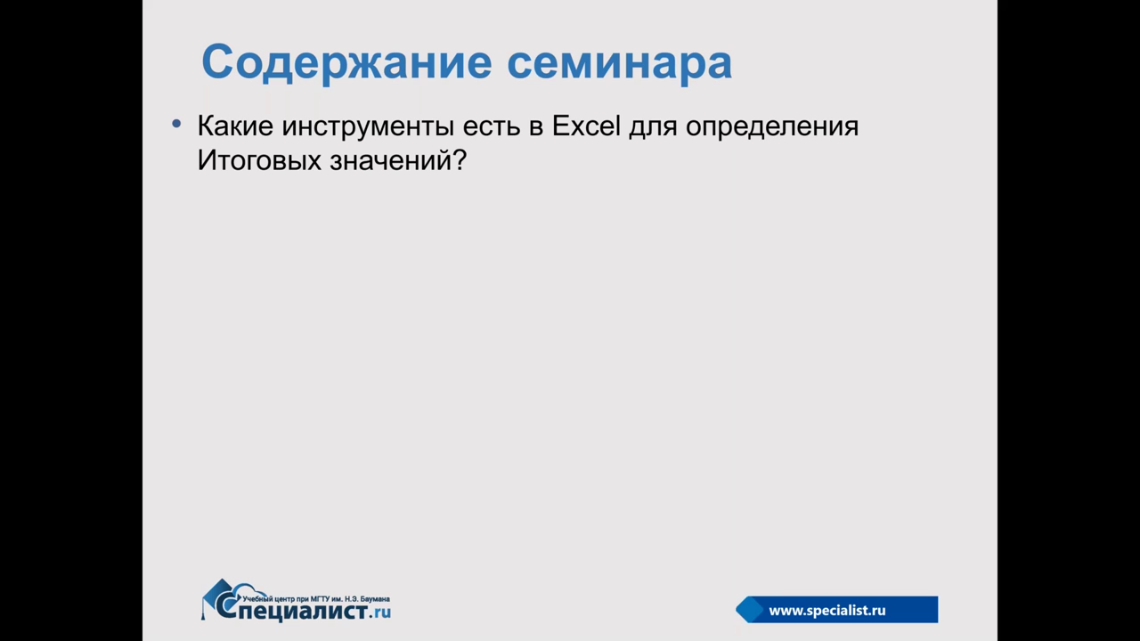
key(Right)
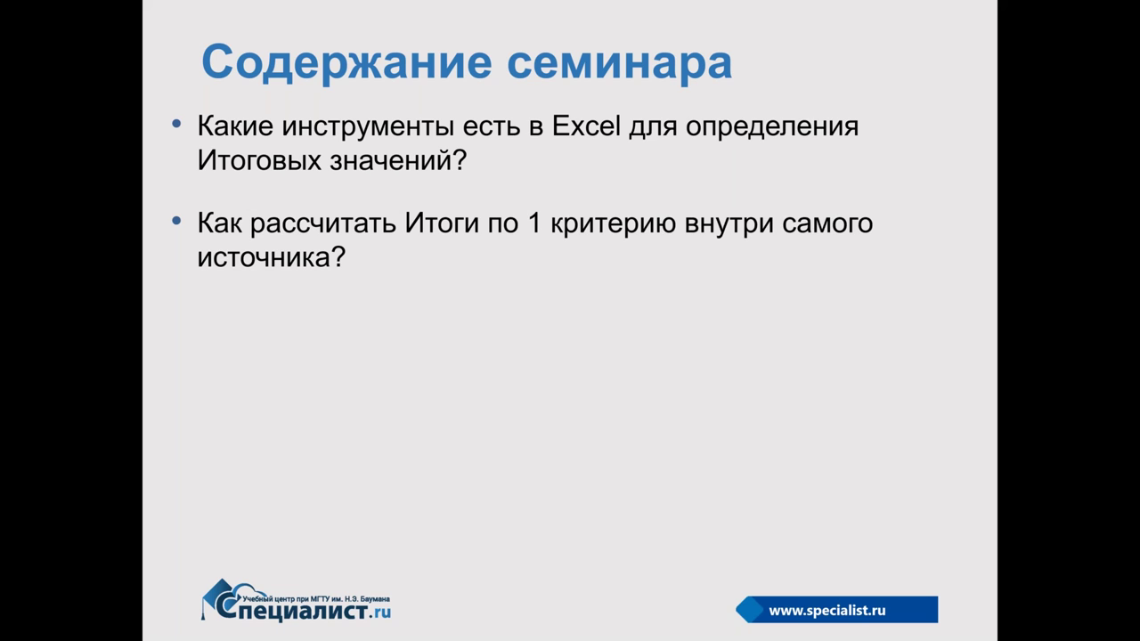
key(Right)
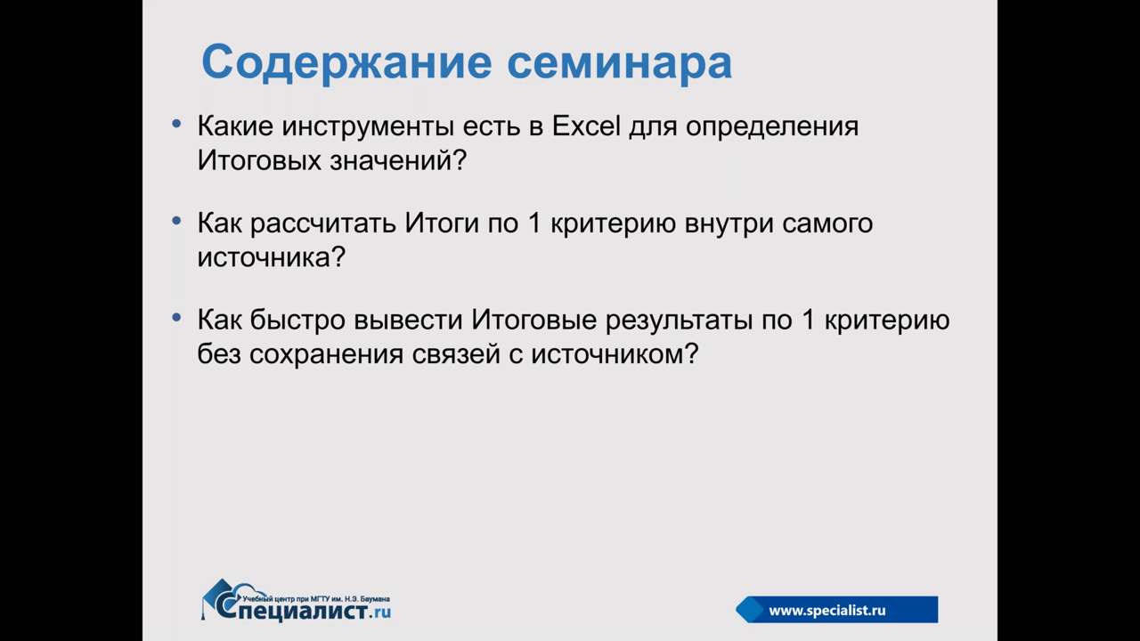
key(Right)
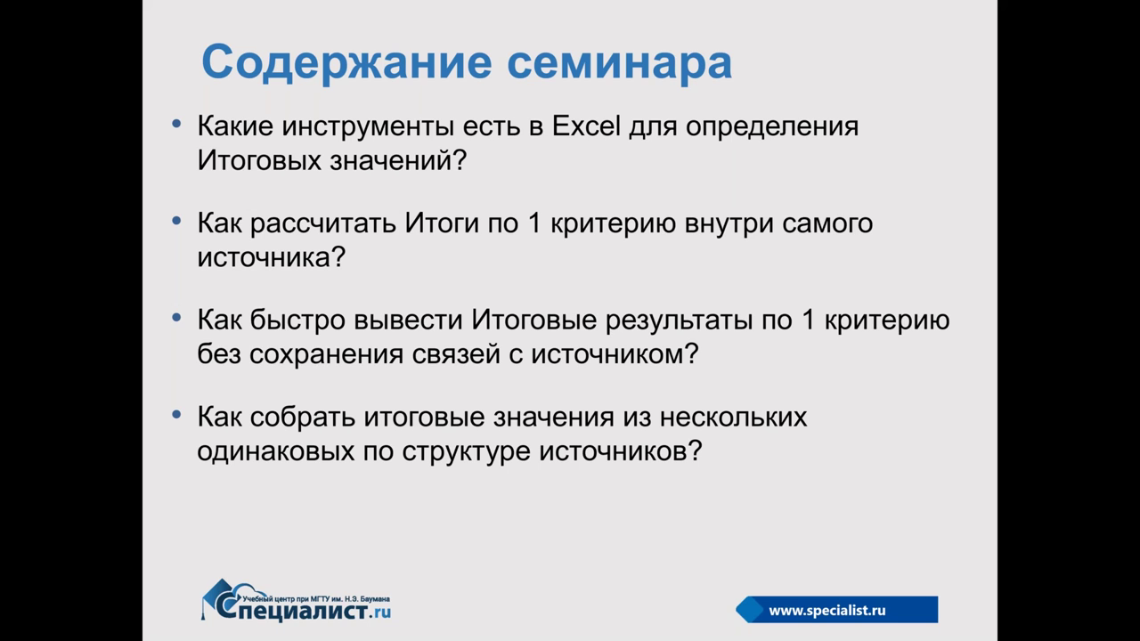
key(Right)
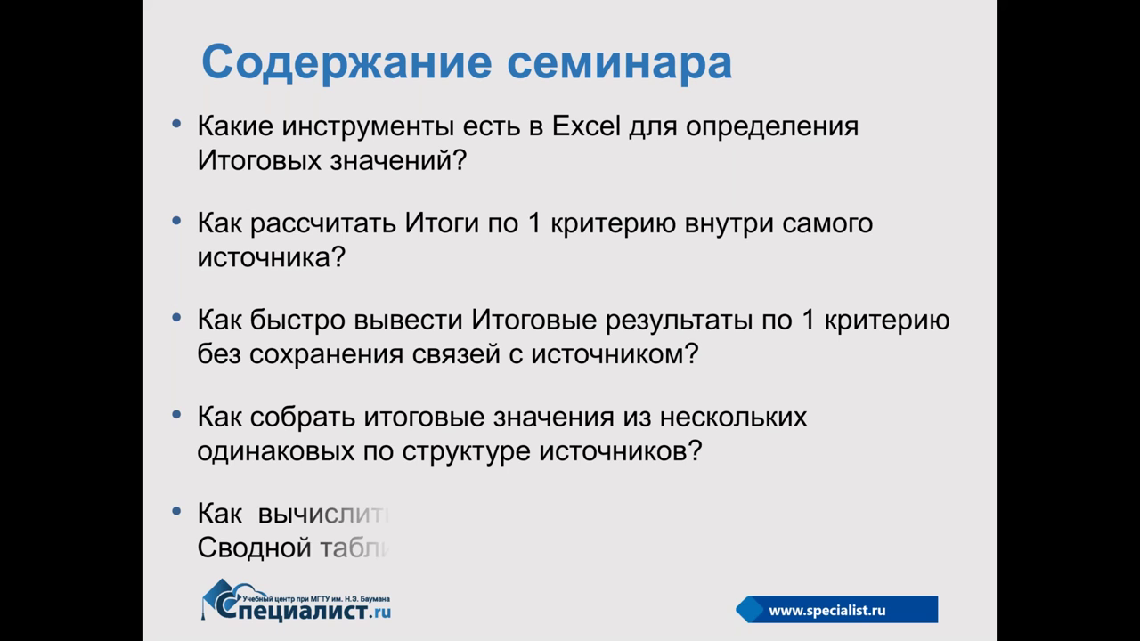
key(Right)
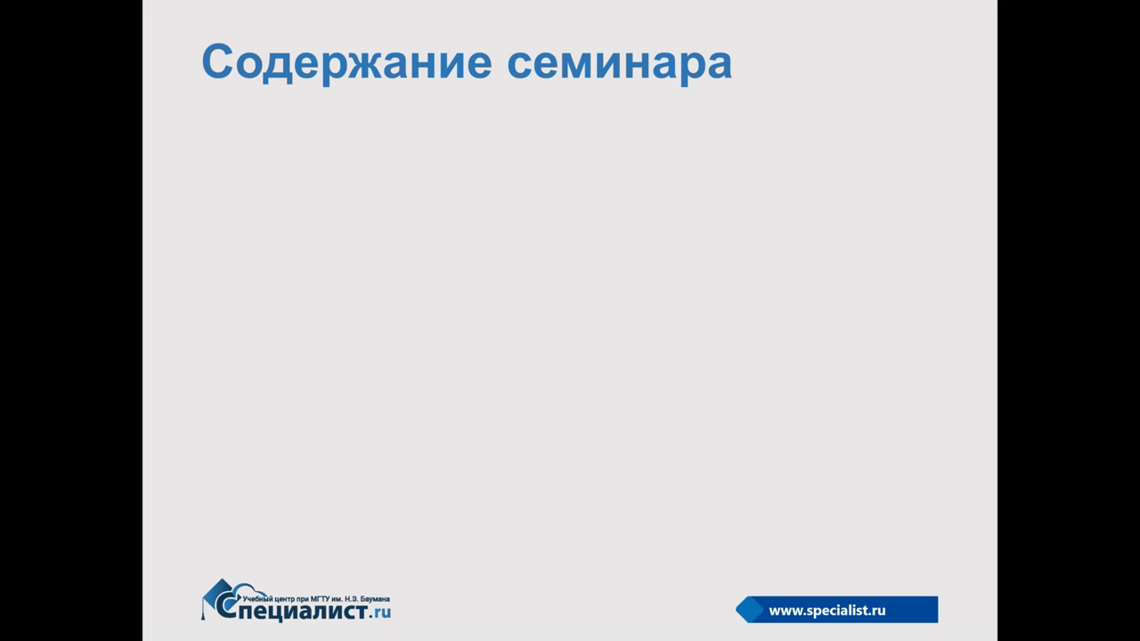
key(Right)
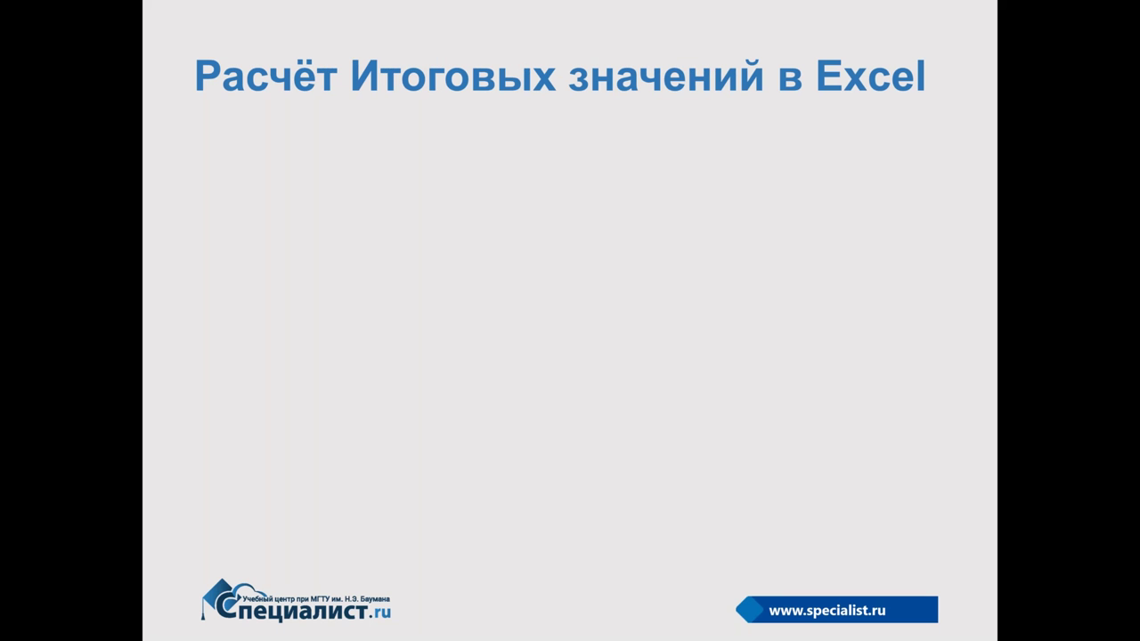
End the slide show and open 'семинар 21.06.2020.xlsx' from the desktop.
key(Escape)
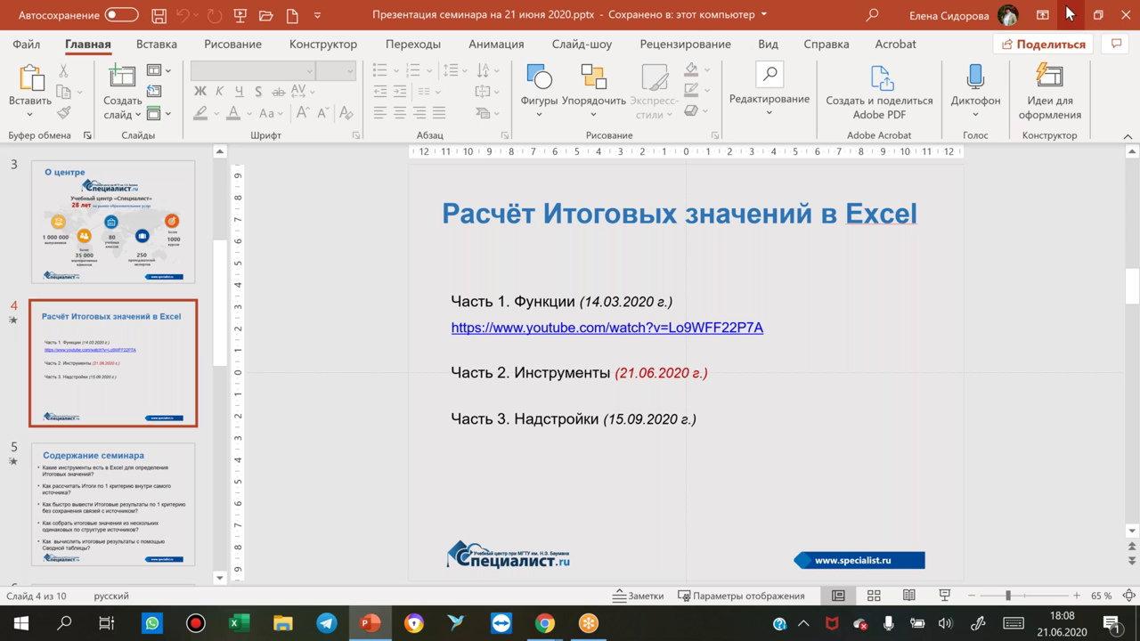
key(super+d)
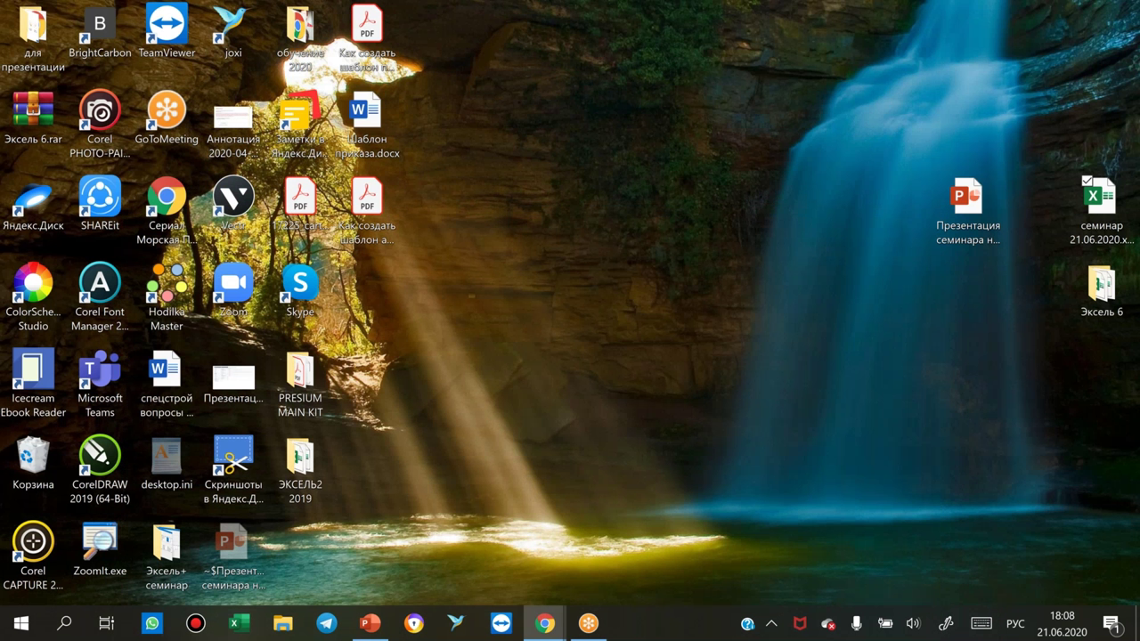
double_click(1102, 201)
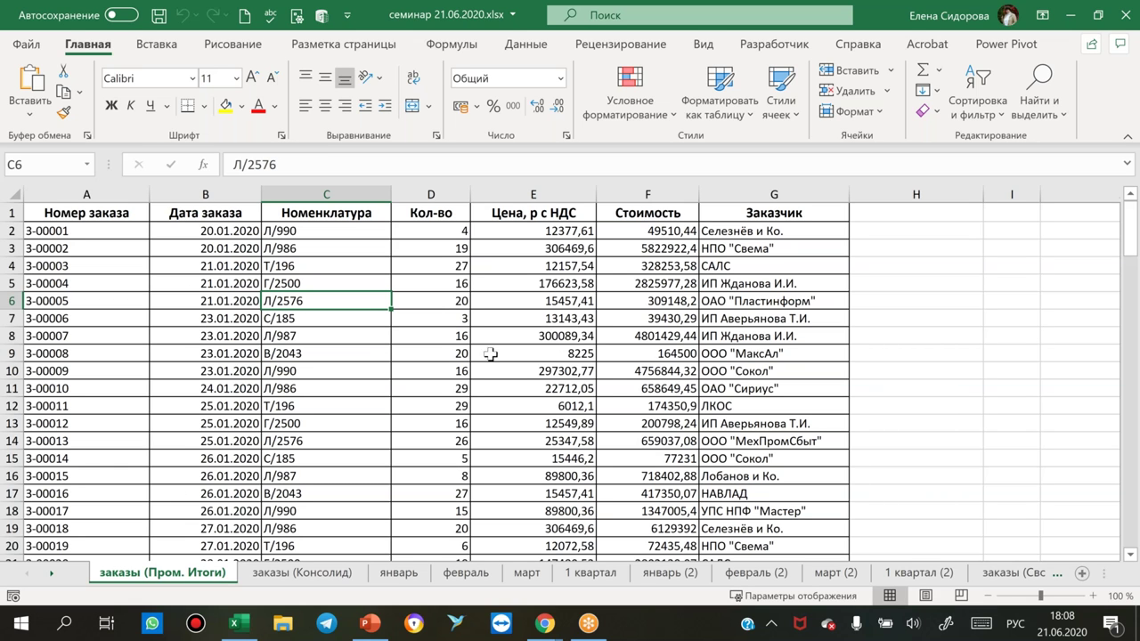
From the Номенклатура column, jump to the table's last row (123) and back to the header.
click(299, 319)
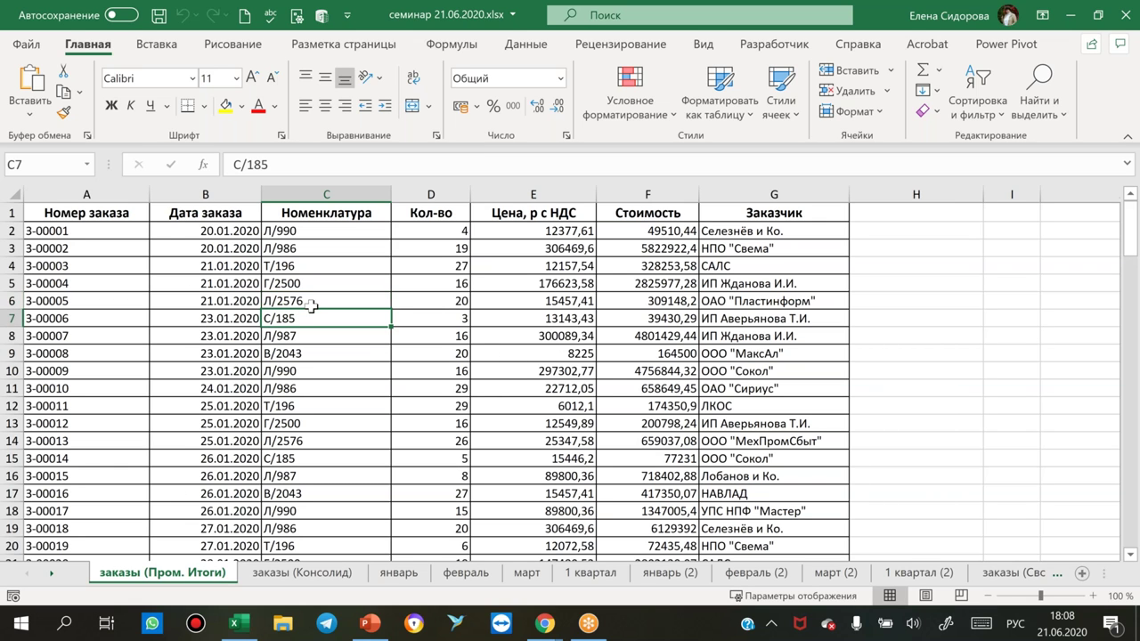
key(ctrl+Down)
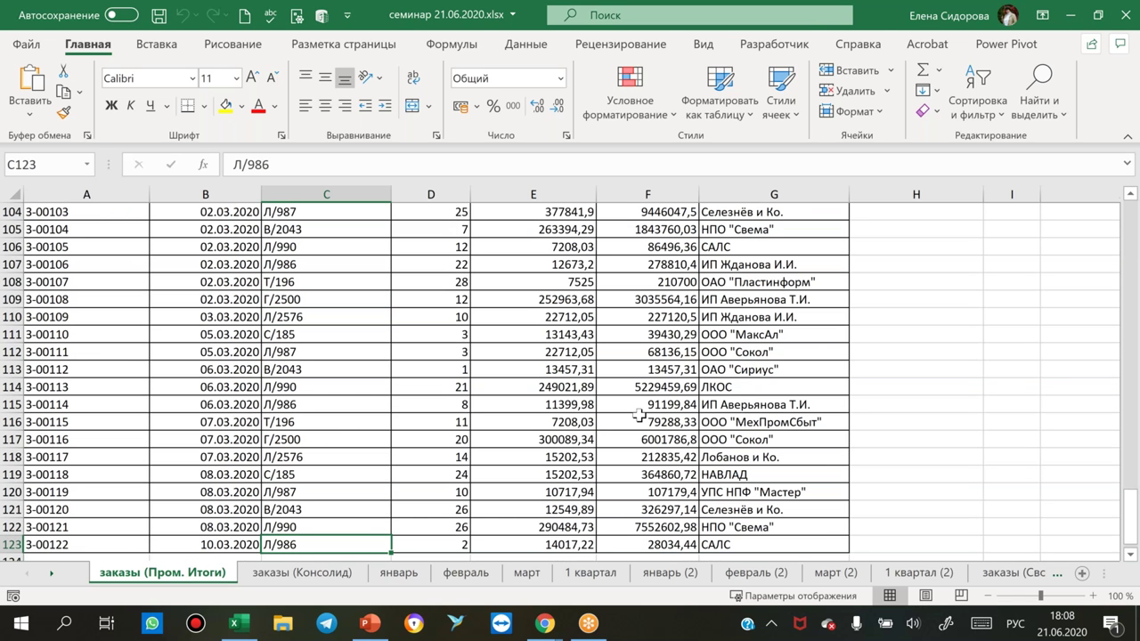
key(ctrl+Up)
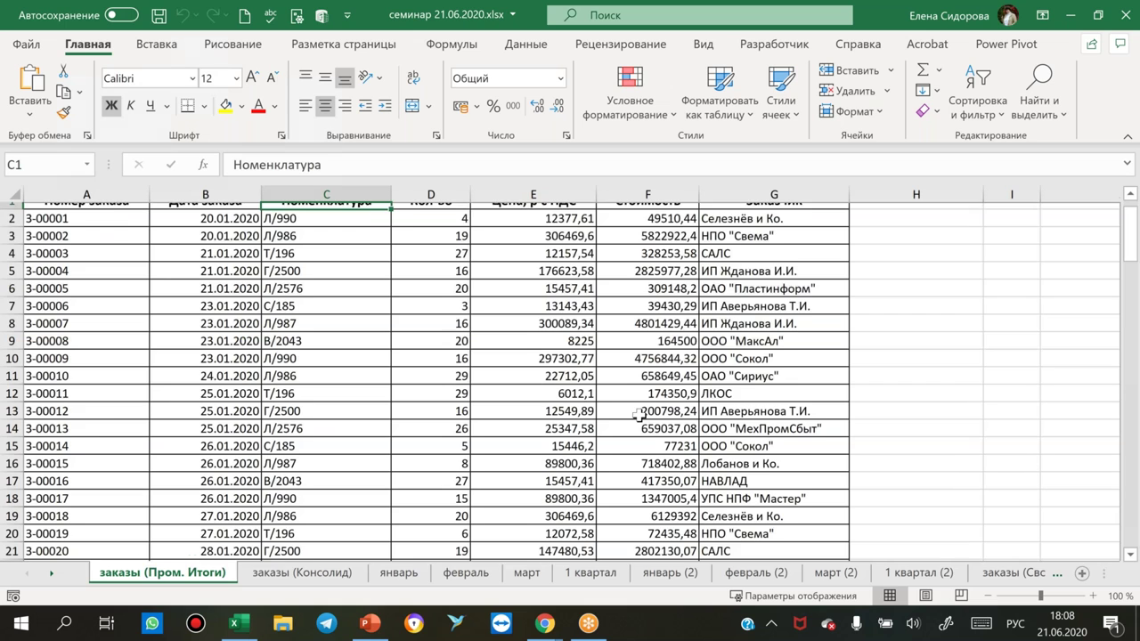
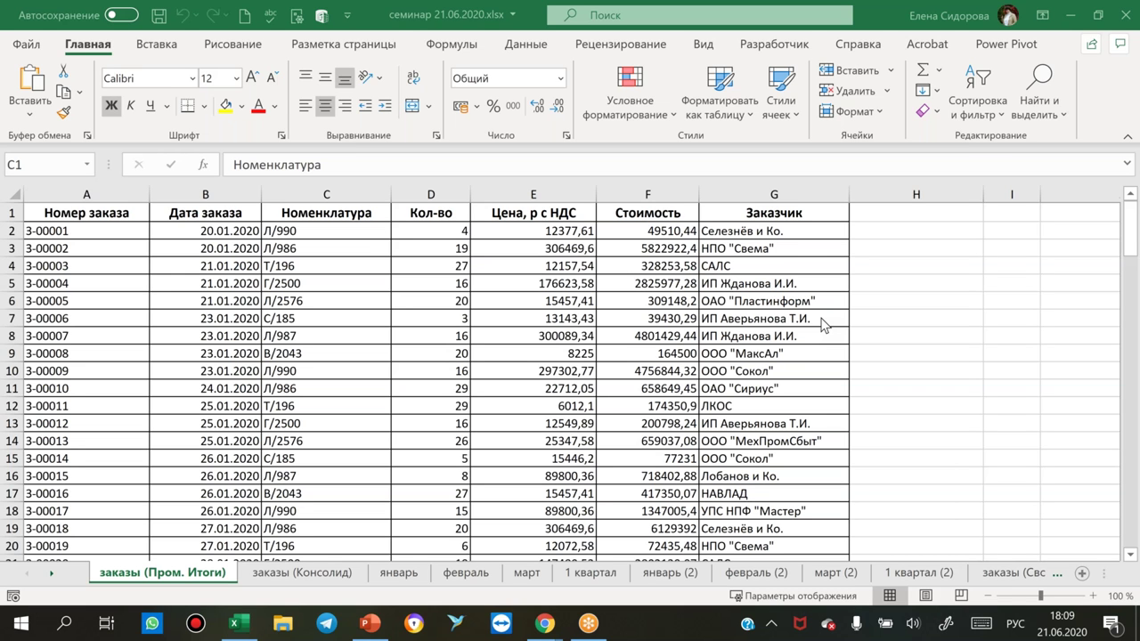
Point out the price and customer columns, leave a Заказчик cell selected, and show the Данные tab.
click(534, 301)
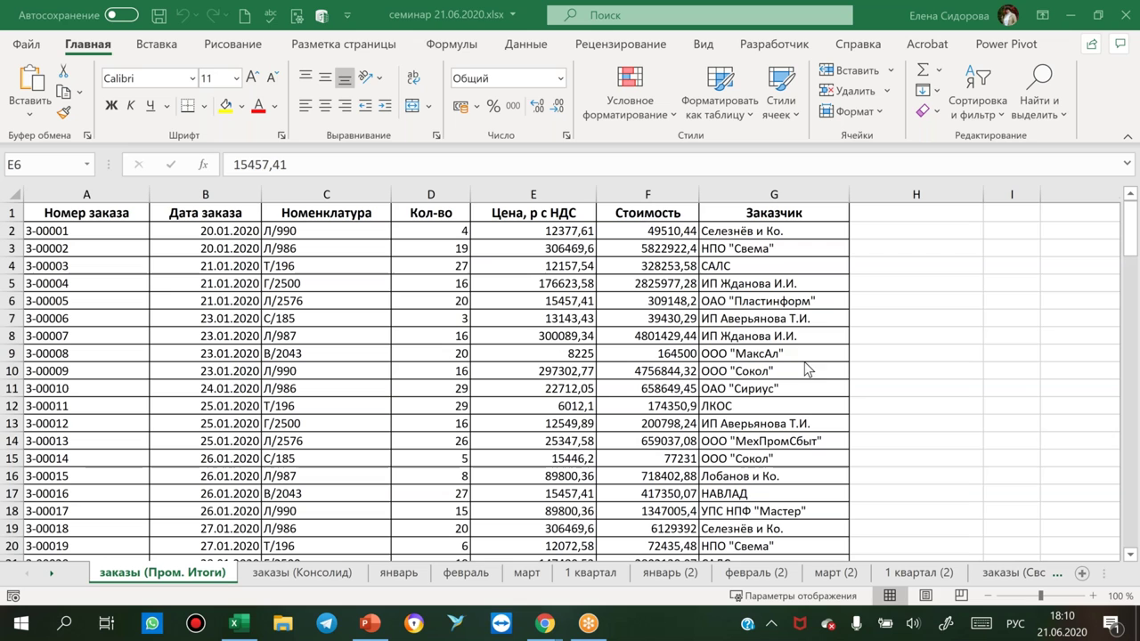
click(784, 251)
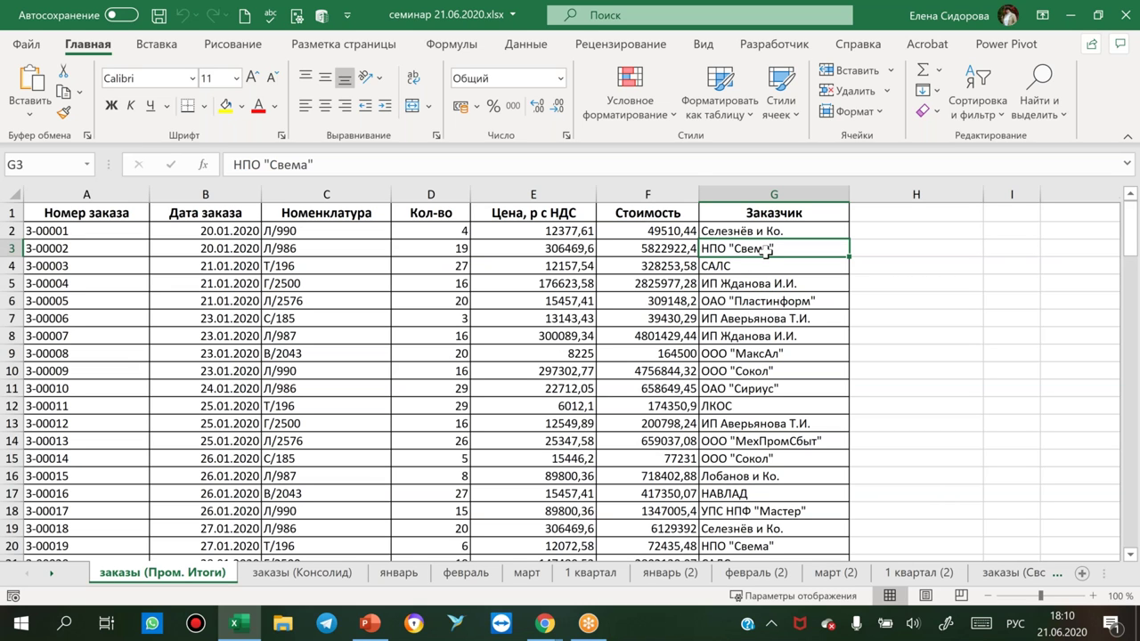
click(771, 297)
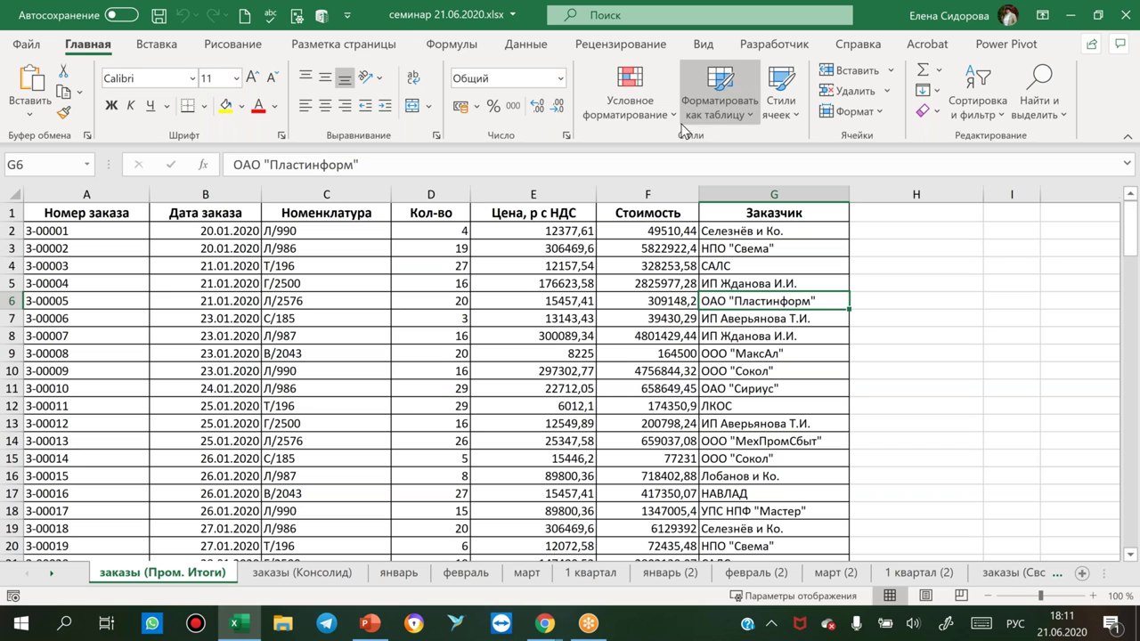
click(521, 49)
Sort the orders by Заказчик A to Z and find where the next customer starts at row 16.
click(441, 80)
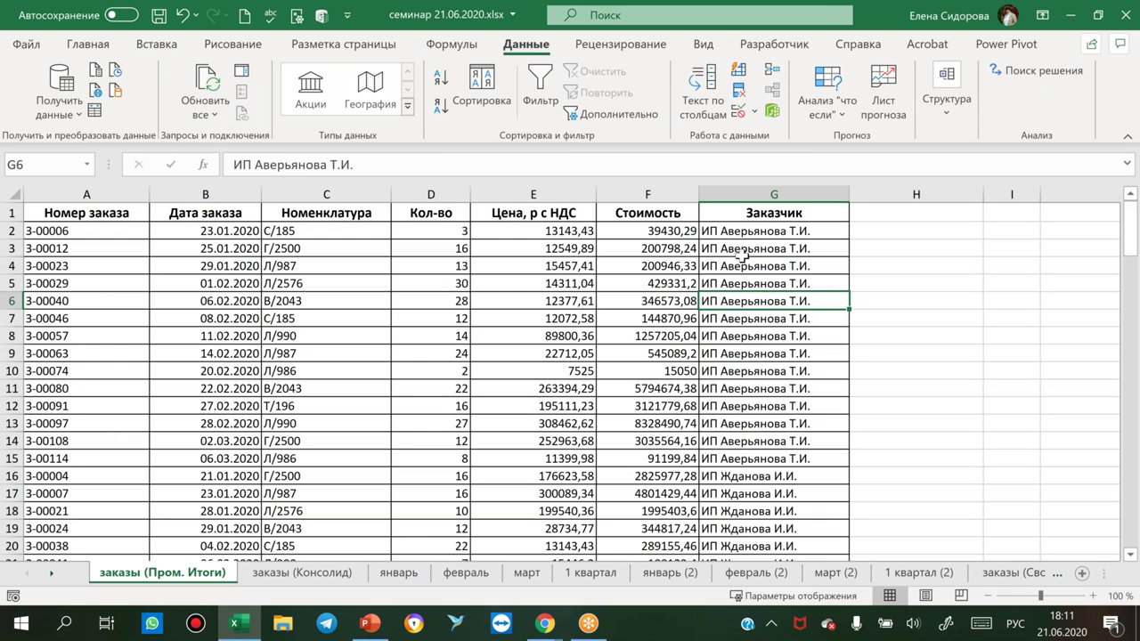
click(749, 316)
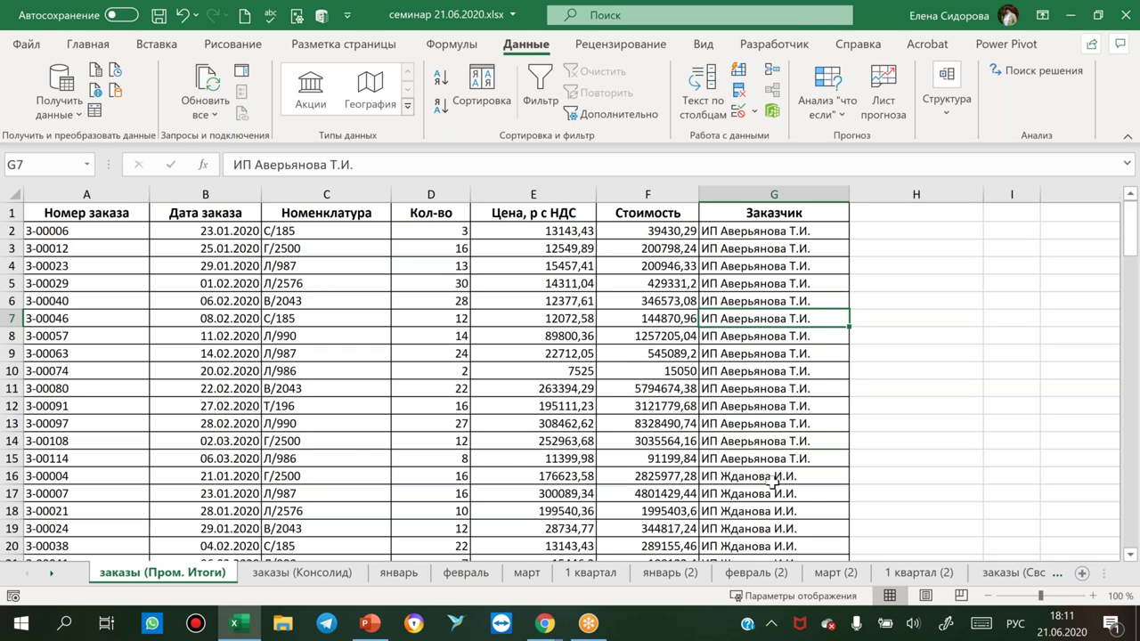
click(783, 441)
click(761, 476)
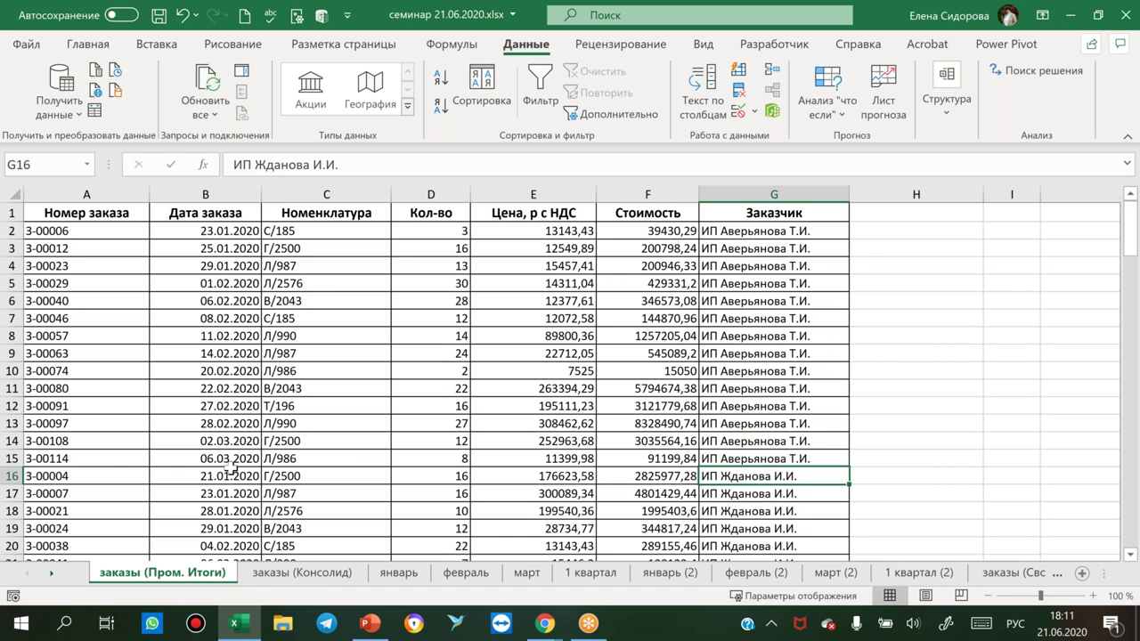
Insert an empty row above row 16, then delete that row again.
click(12, 475)
right_click(13, 476)
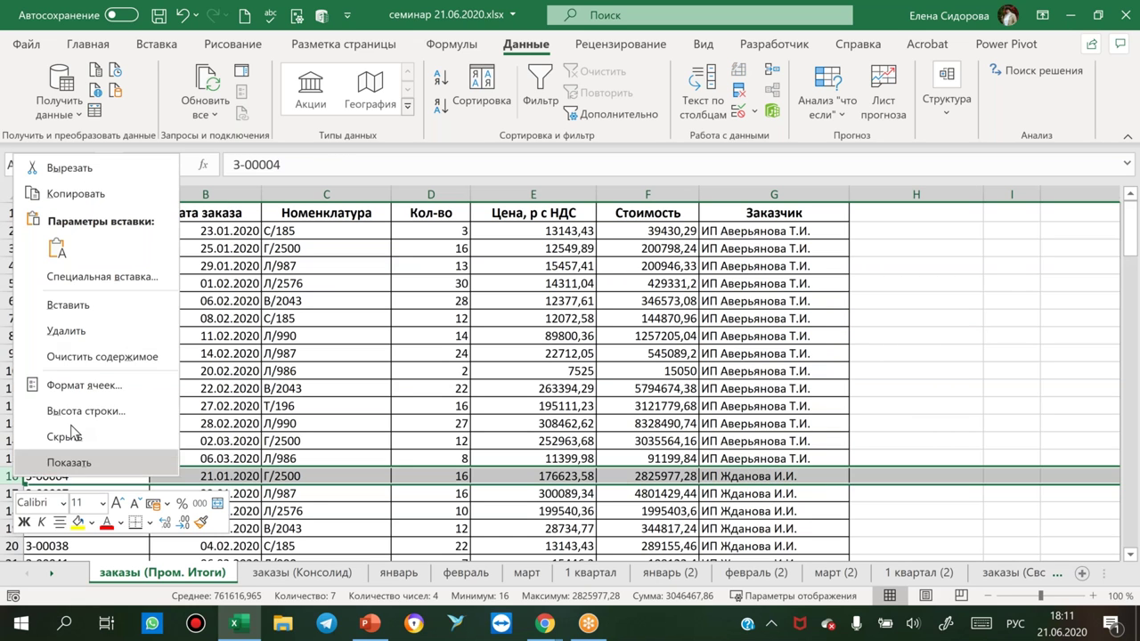
click(67, 304)
click(748, 476)
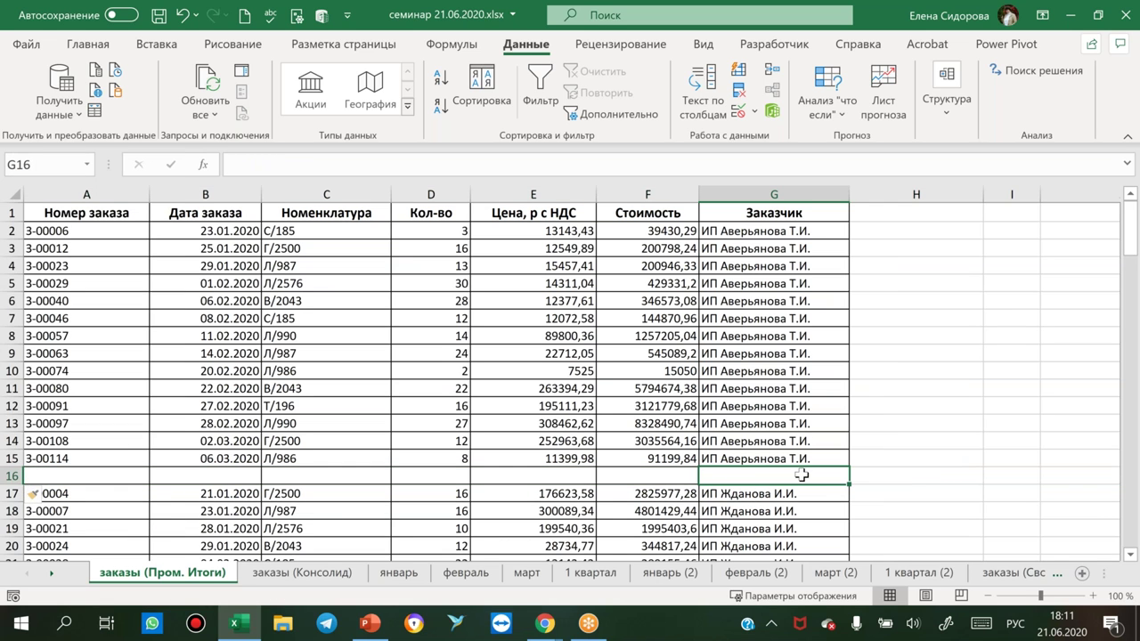
click(644, 475)
click(432, 477)
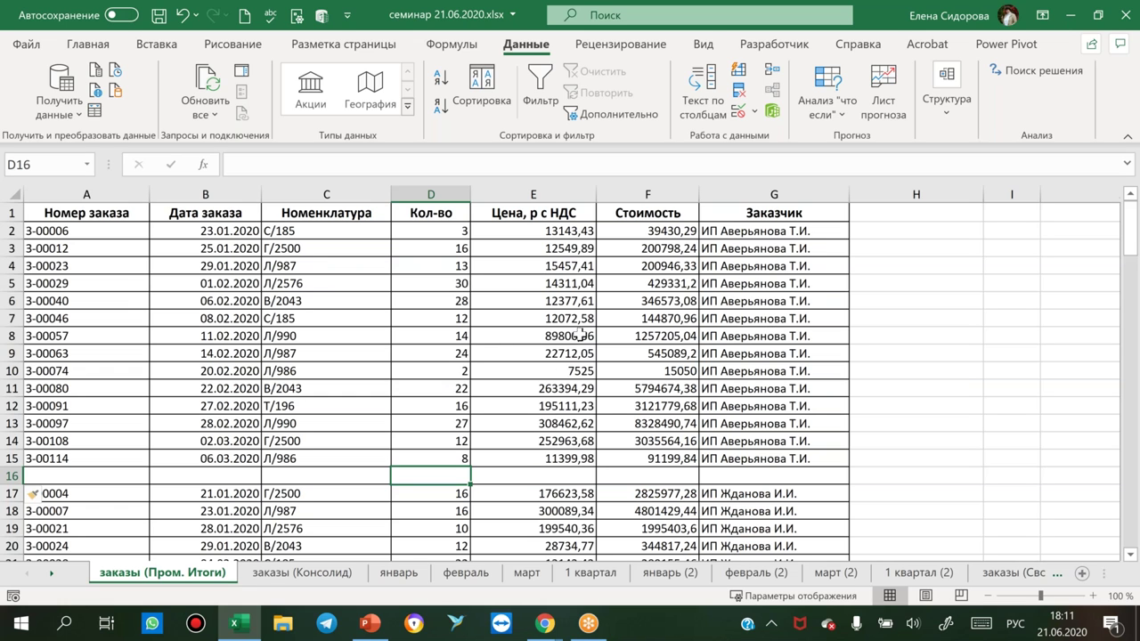
key(shift+space)
key(ctrl+minus)
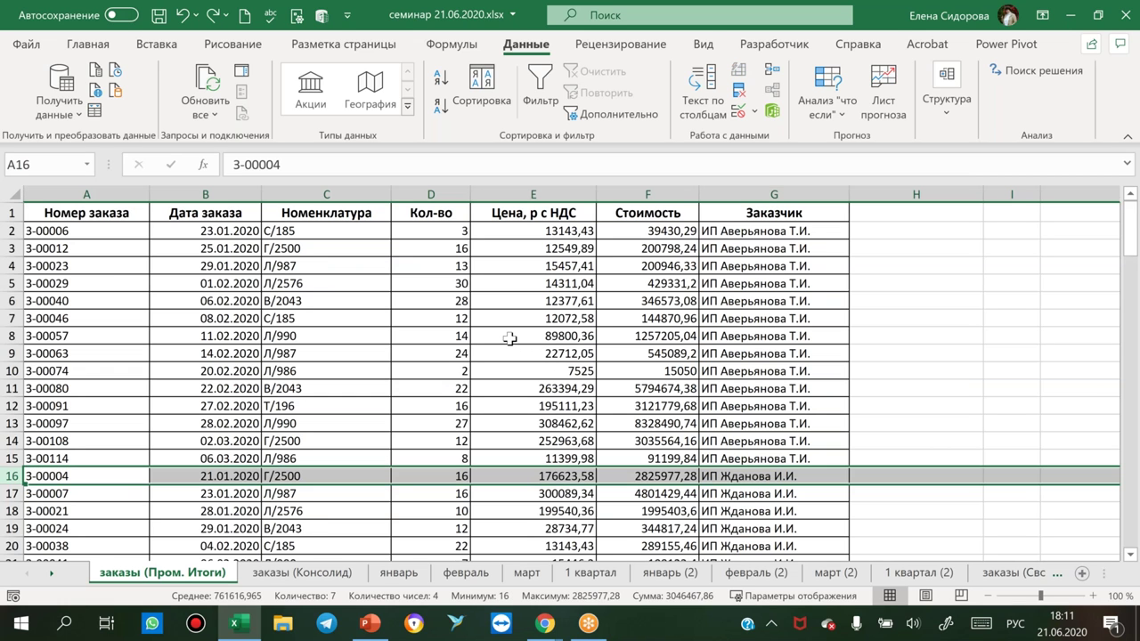
click(472, 375)
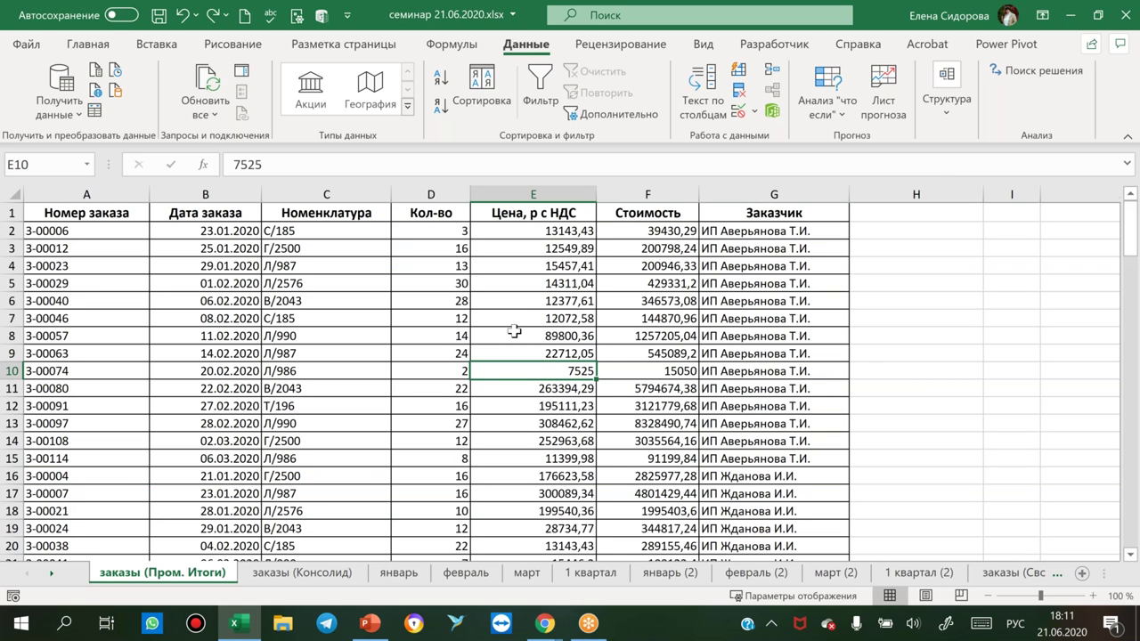
Bring up the Промежуточные итоги dialog from the Структура outline tools on the Данные tab.
click(285, 283)
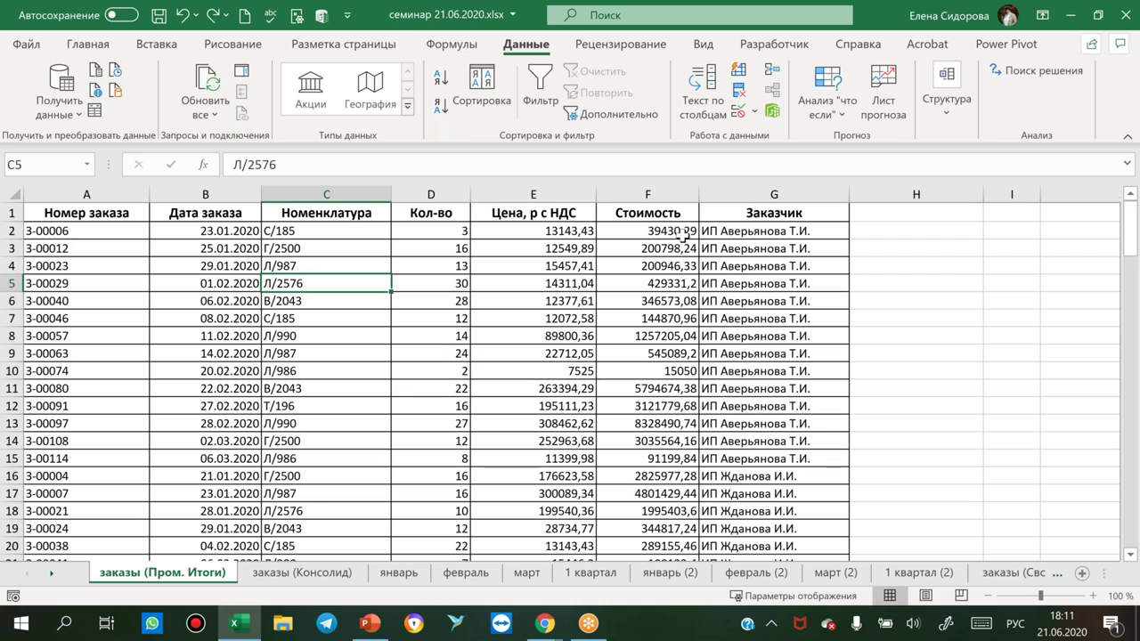
click(449, 267)
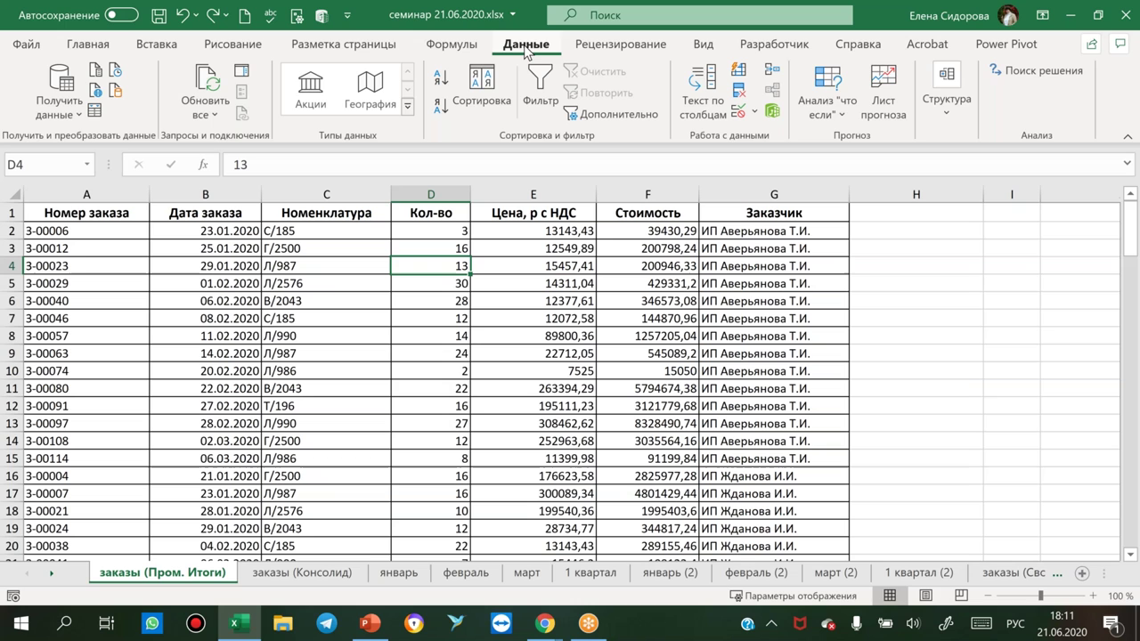
click(943, 110)
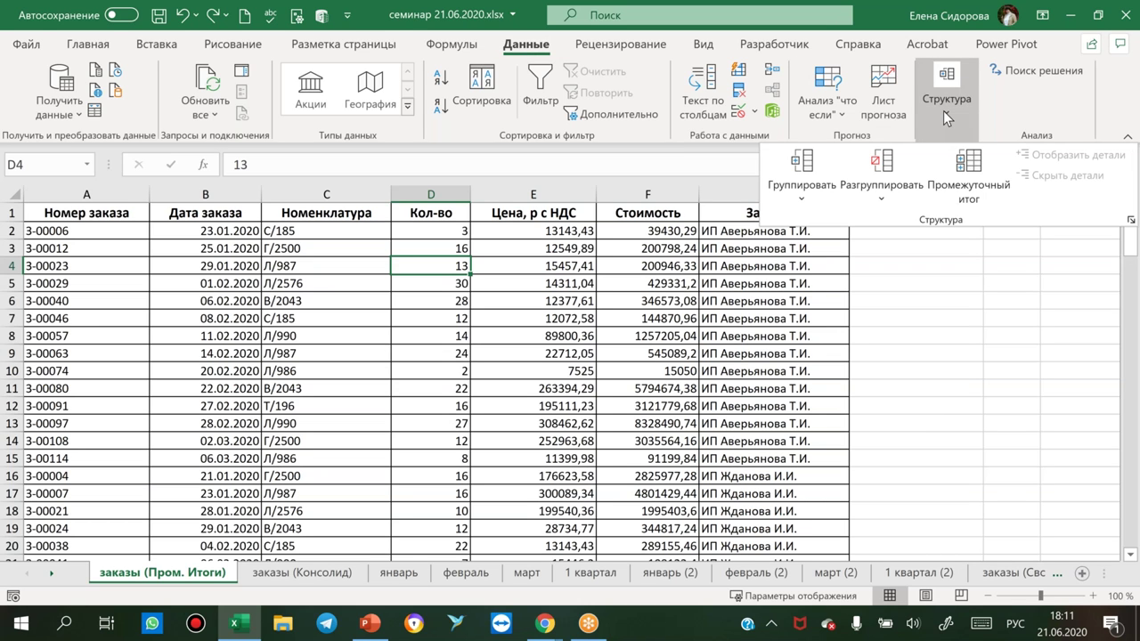
drag(920, 62, 980, 138)
drag(767, 142, 1136, 225)
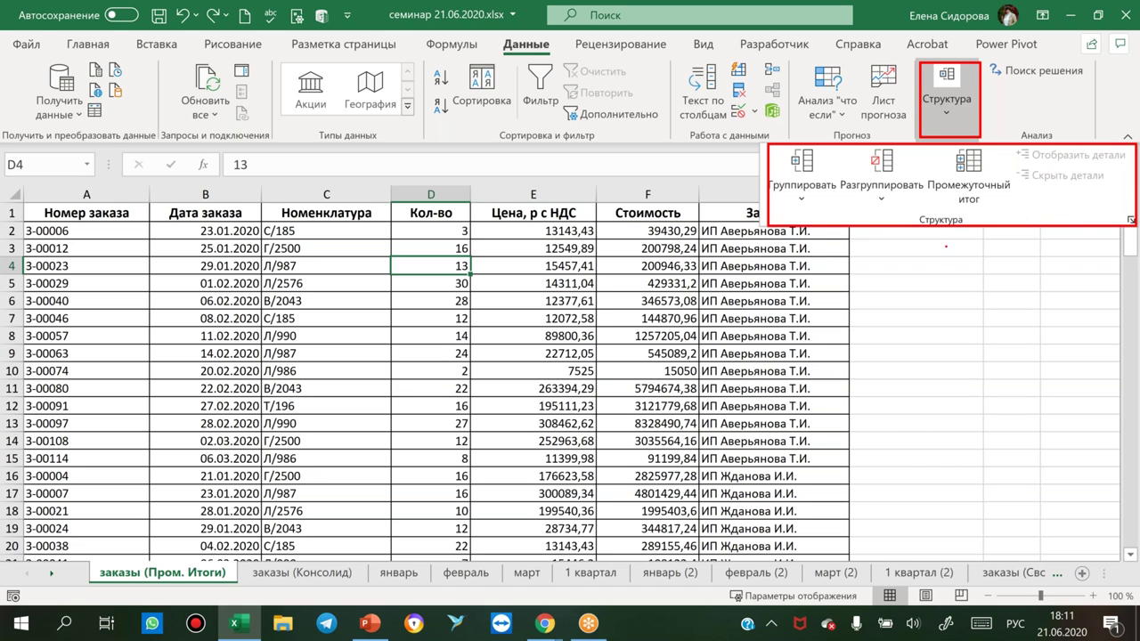
mouse_move(990, 144)
mouse_down()
mouse_move(1005, 167)
mouse_move(993, 146)
mouse_up()
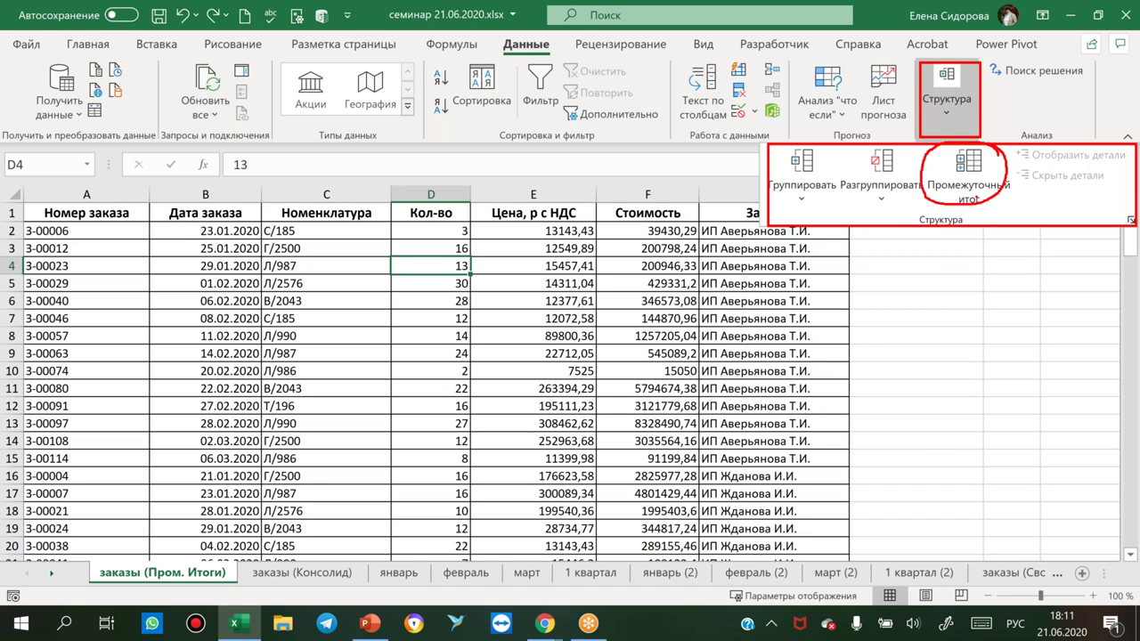
key(Escape)
click(942, 102)
click(954, 162)
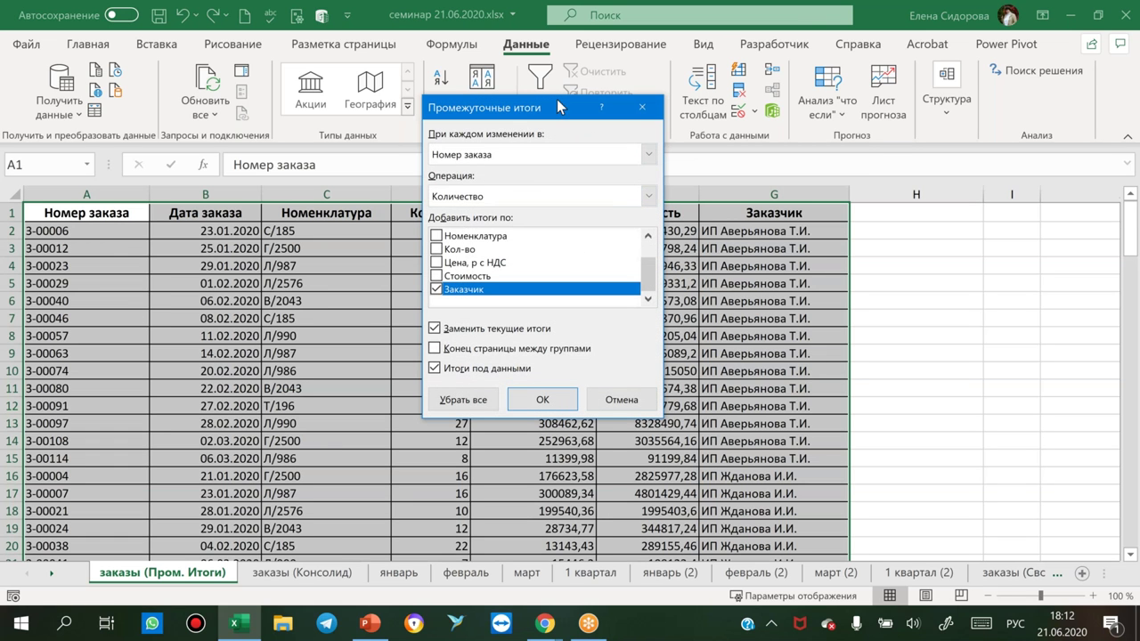
Subtotal at each change in Заказчик using Сумма on Кол-во and Стоимость only.
drag(556, 99, 584, 97)
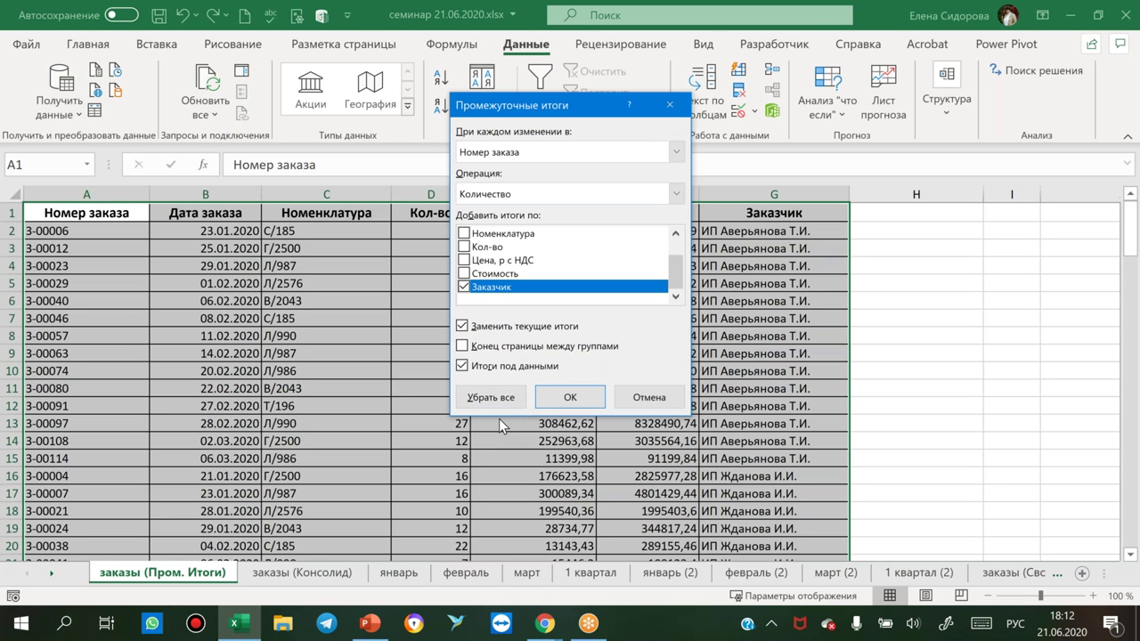
click(676, 152)
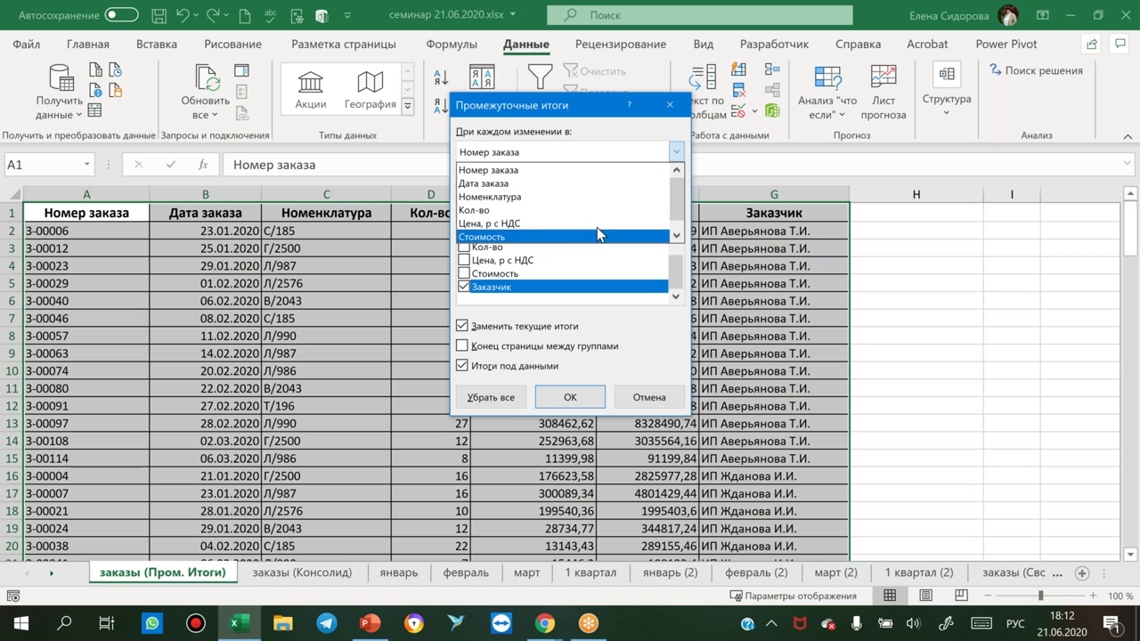
scroll(503, 236, down, 1)
click(503, 238)
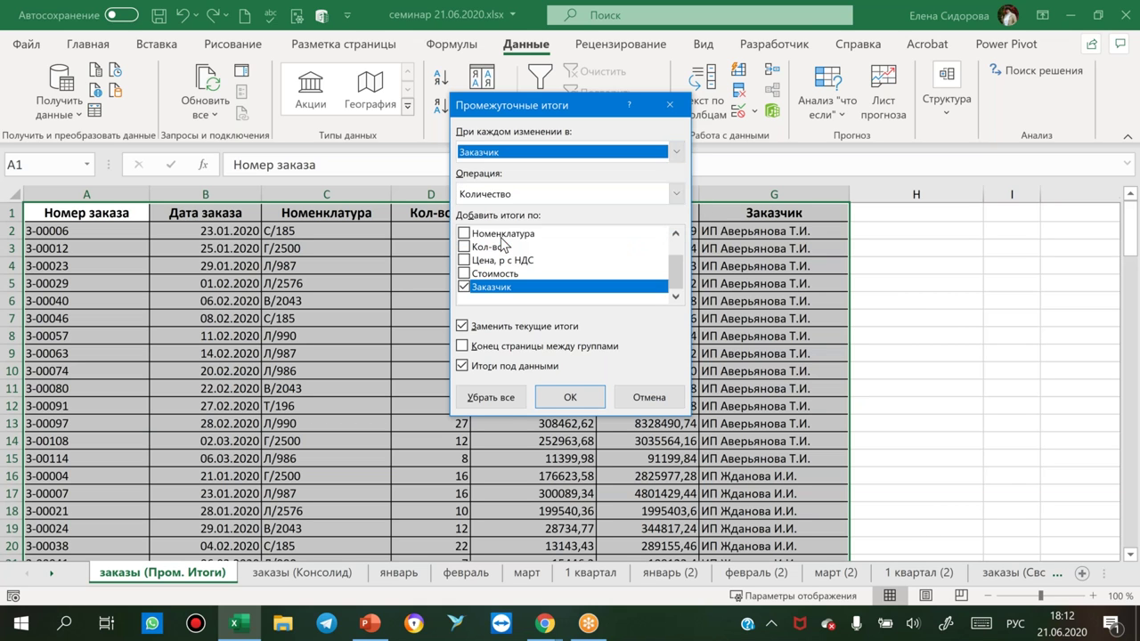
click(513, 195)
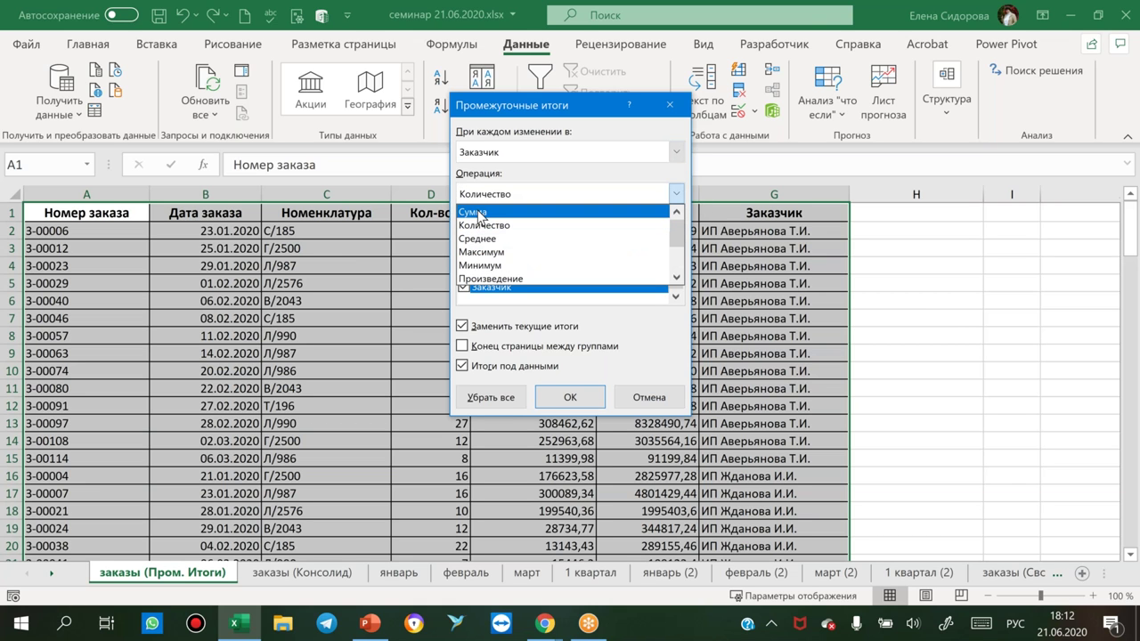
click(480, 213)
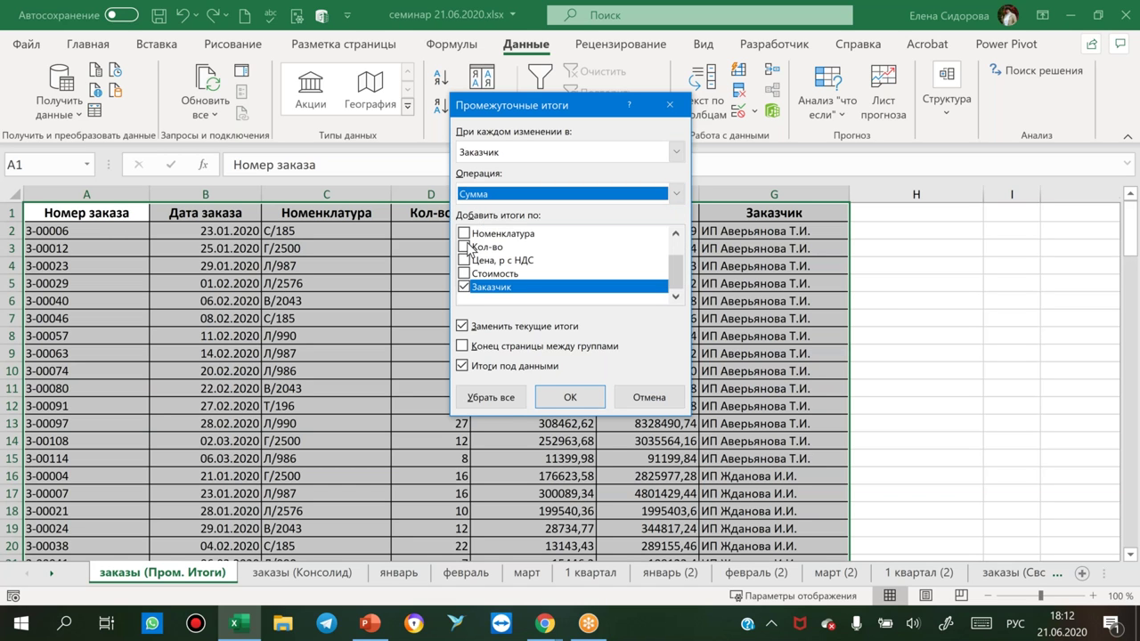
click(465, 246)
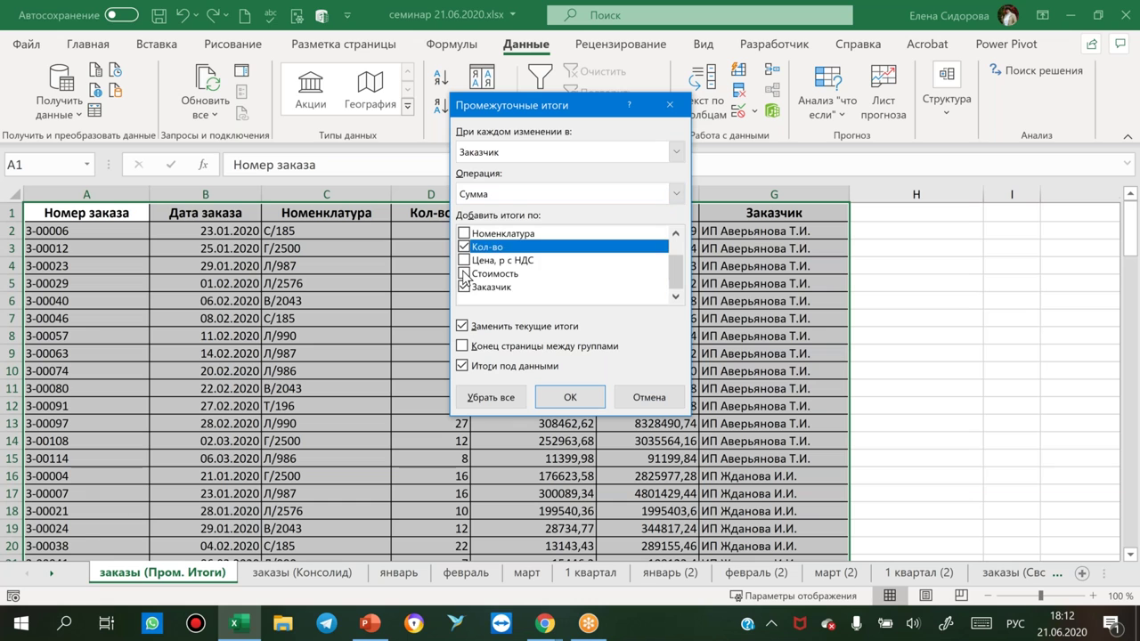
click(464, 273)
click(464, 287)
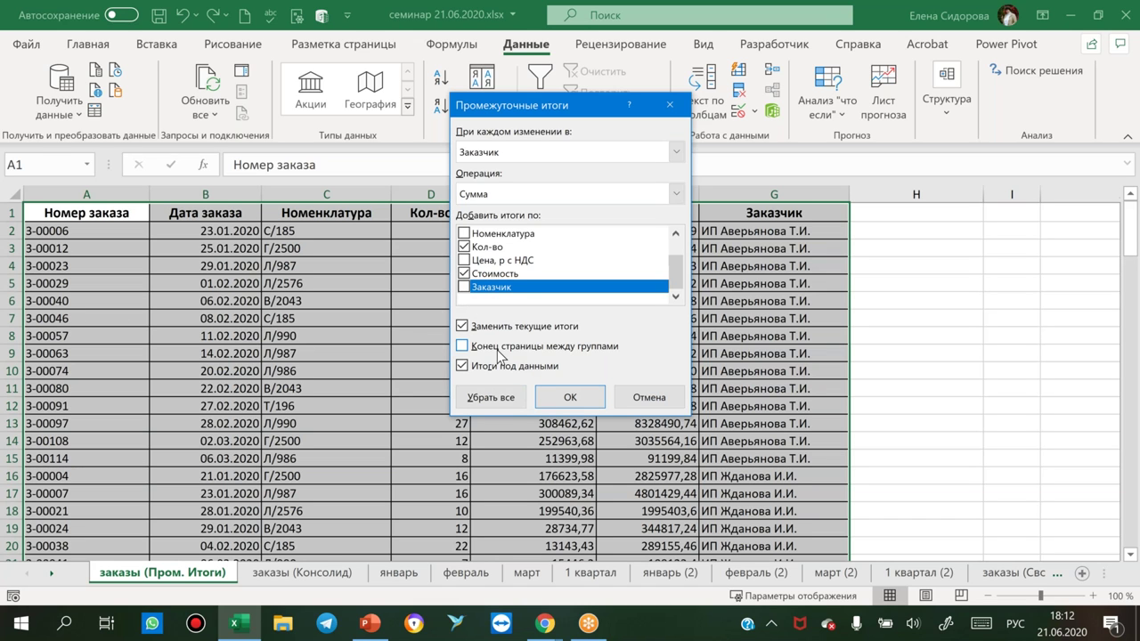
click(571, 398)
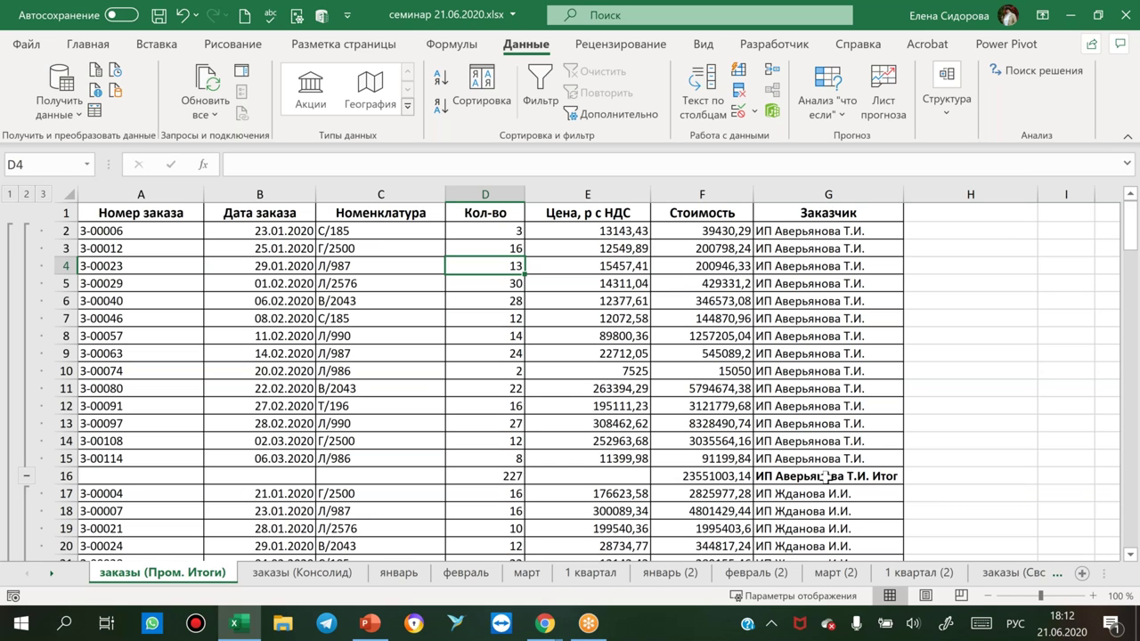
click(787, 477)
drag(787, 477, 117, 477)
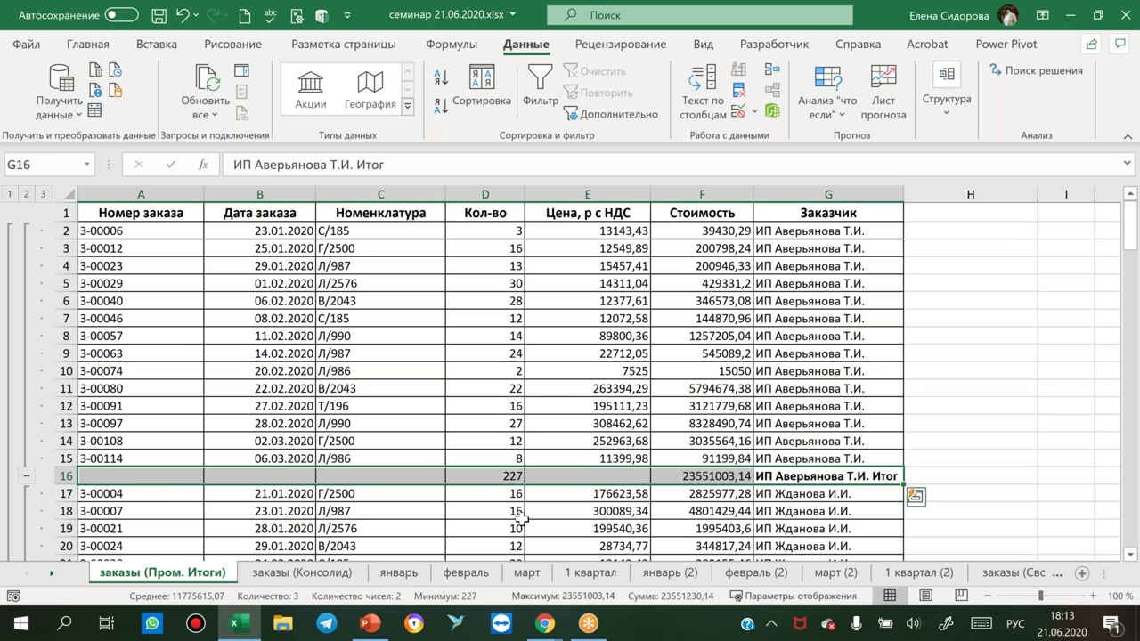
click(801, 479)
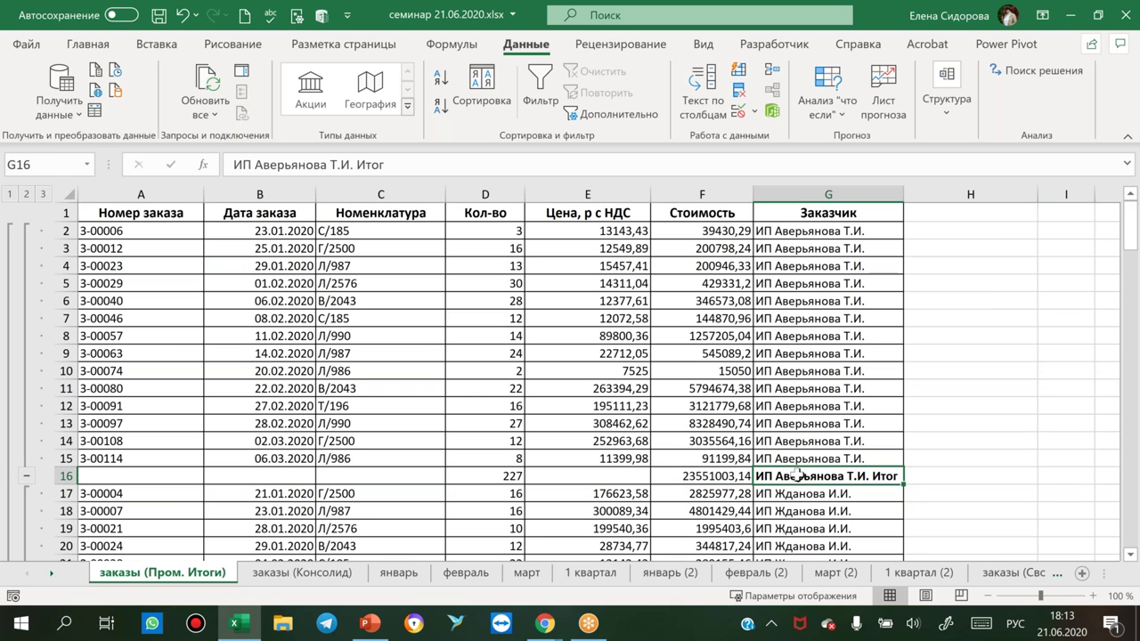
click(694, 476)
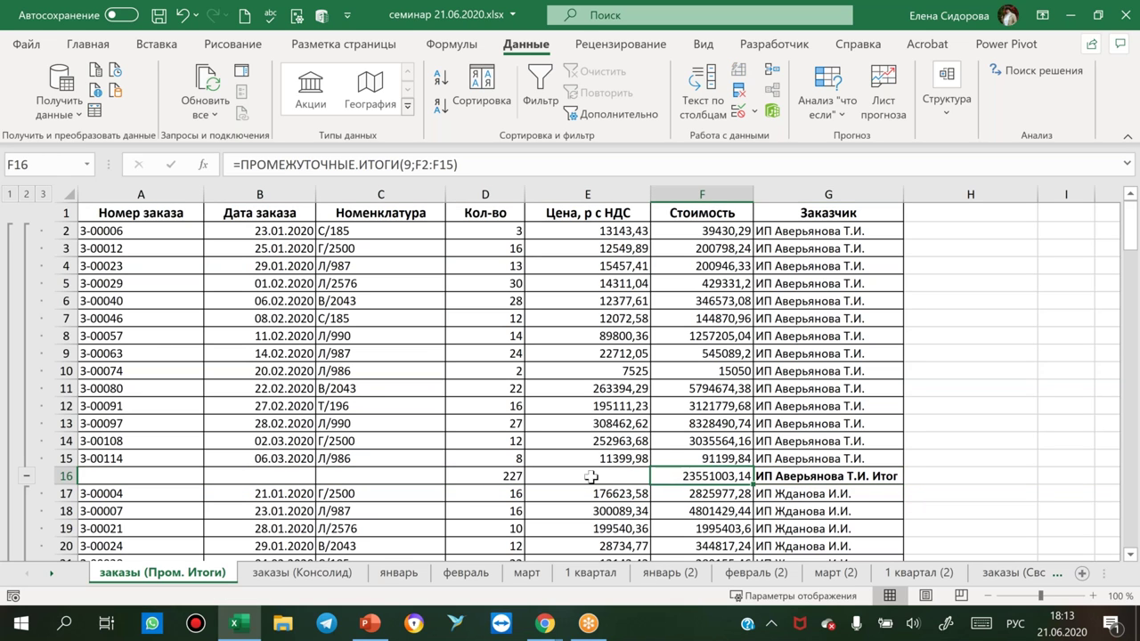
click(483, 476)
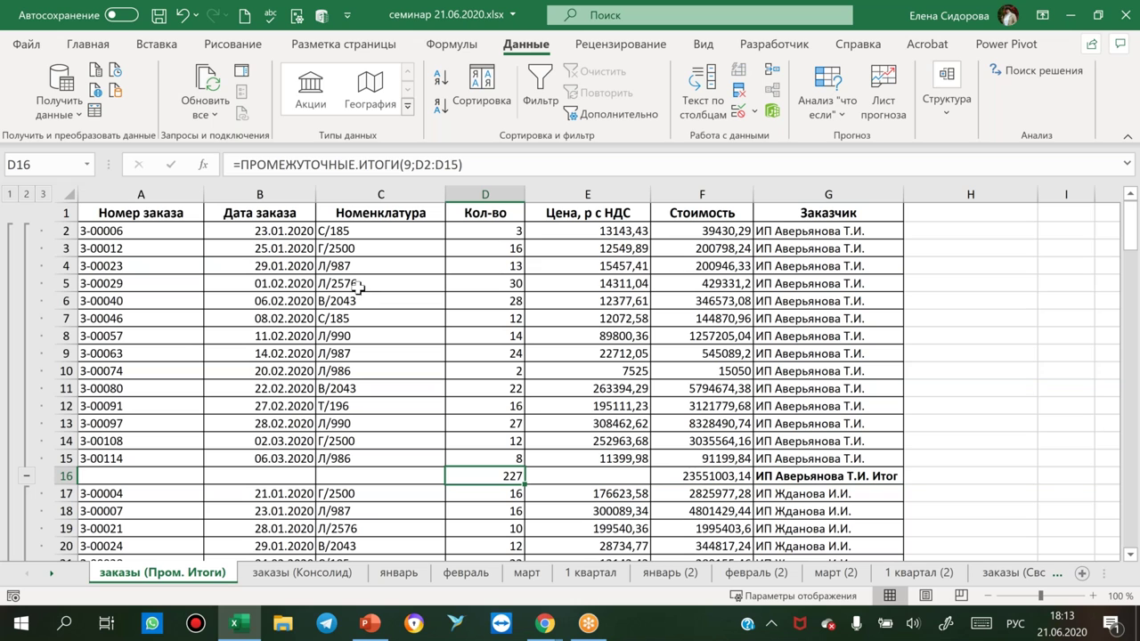
click(941, 129)
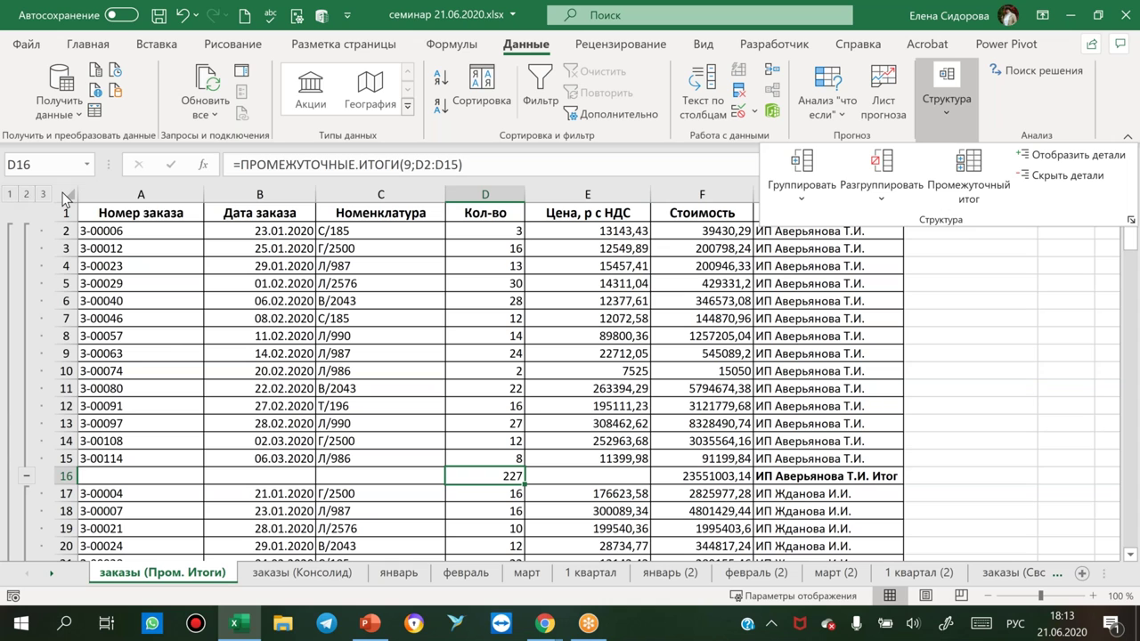
click(12, 196)
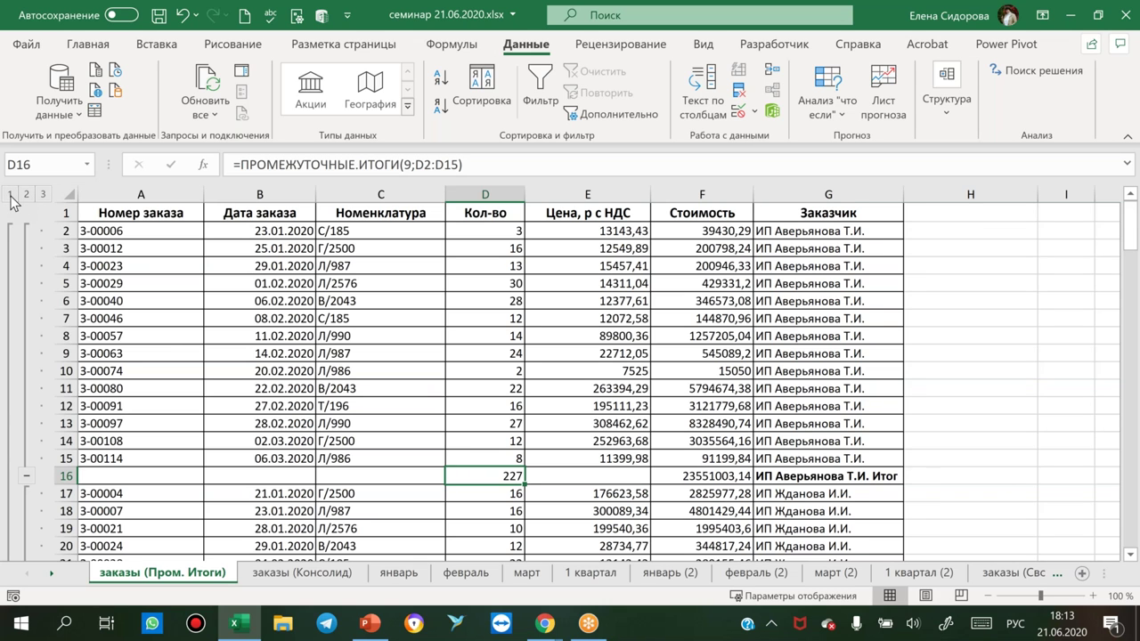
click(11, 196)
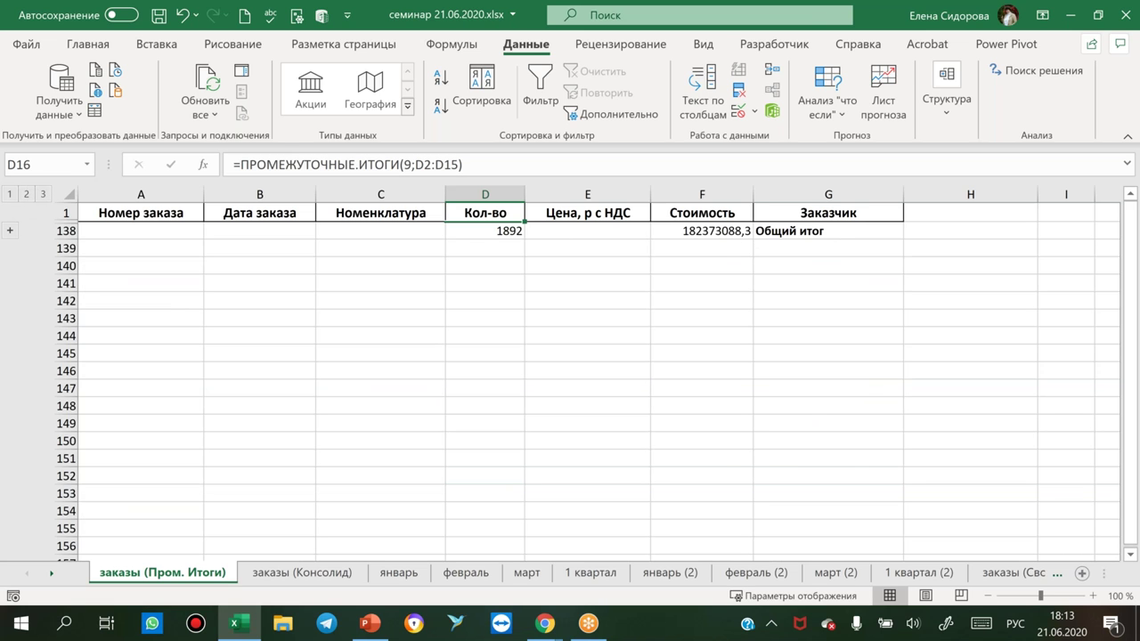
click(27, 194)
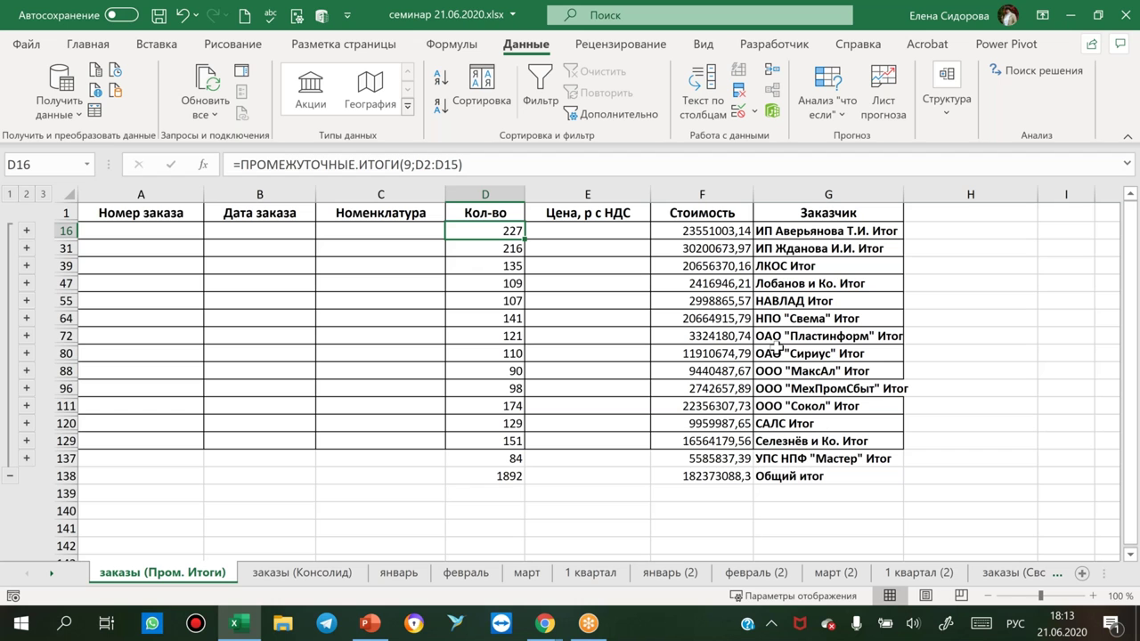
click(28, 249)
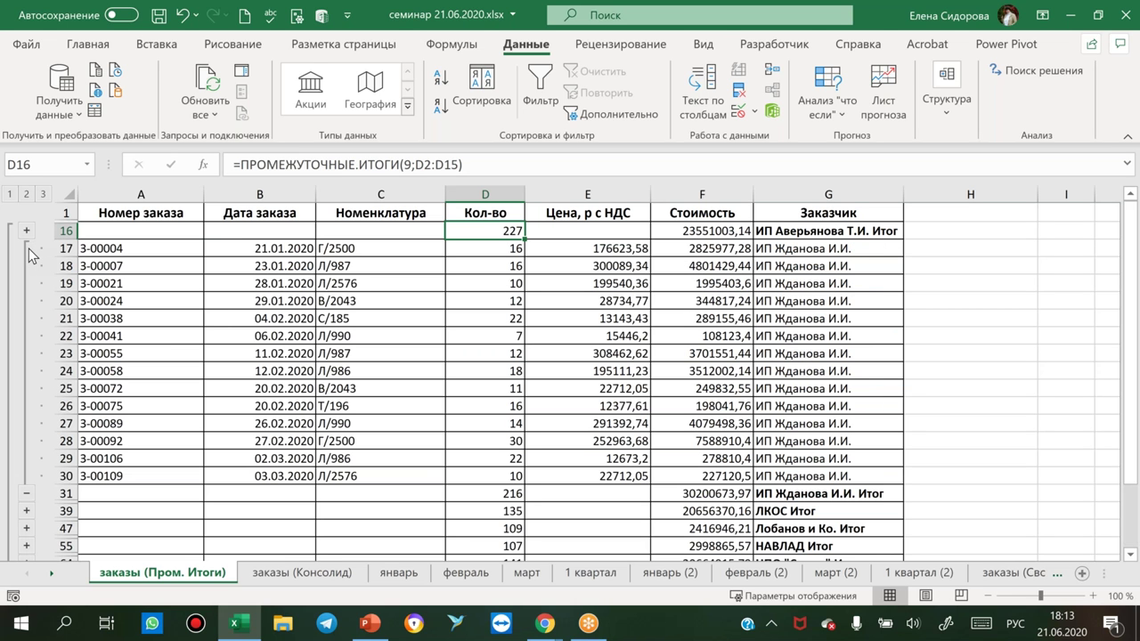
click(27, 493)
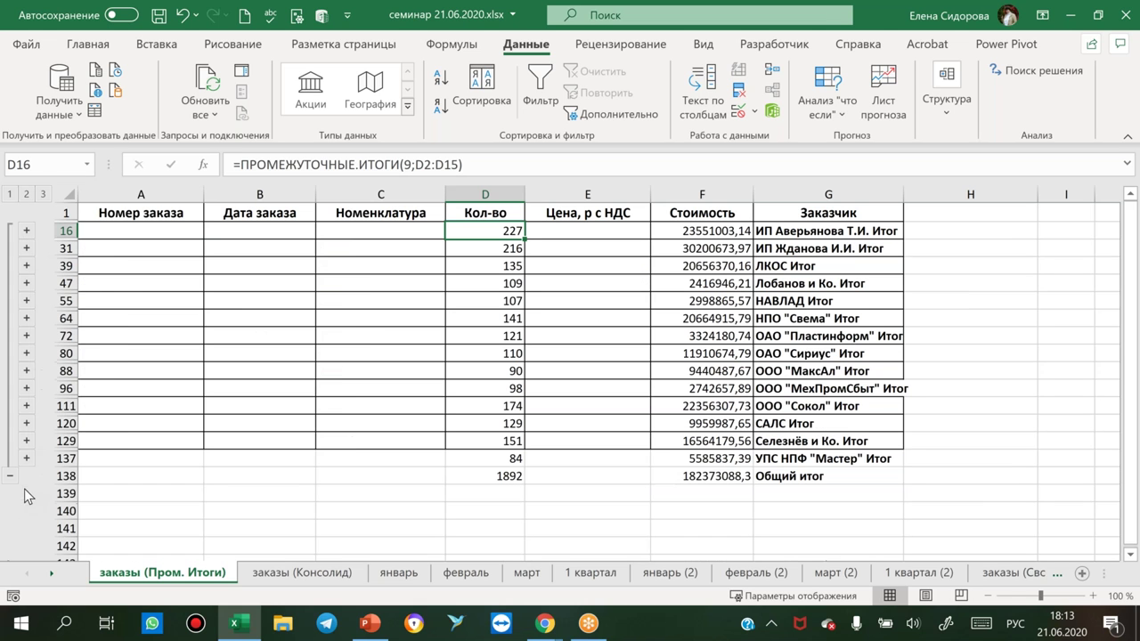
click(41, 194)
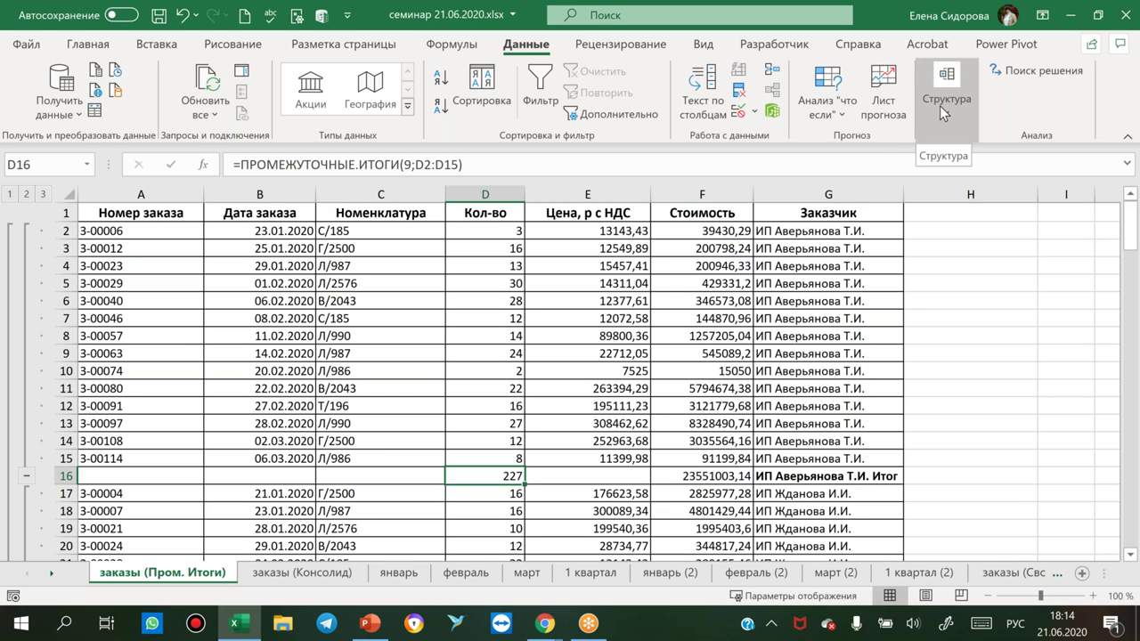
click(532, 266)
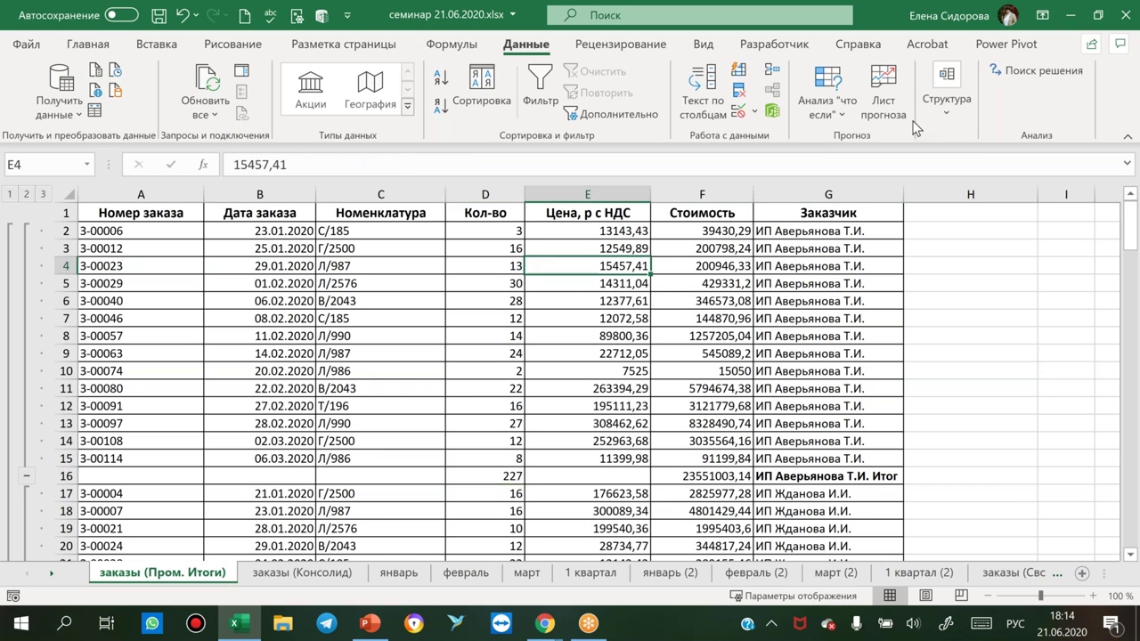
Remove all subtotals, then re-sort the table by Номер заказа ascending.
click(943, 105)
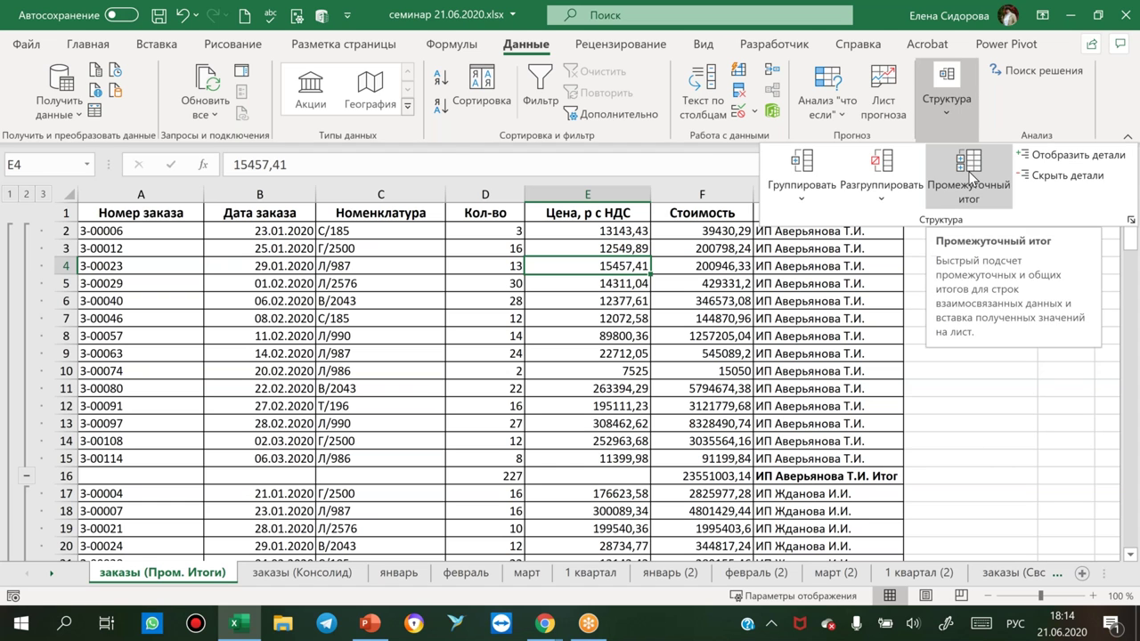
click(966, 183)
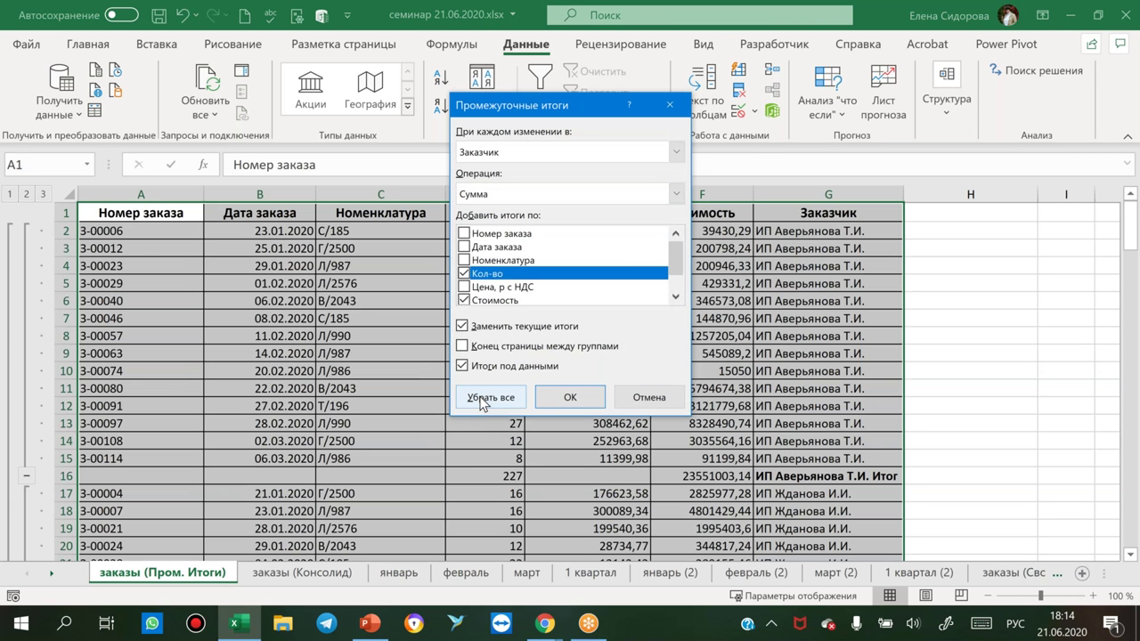
click(481, 397)
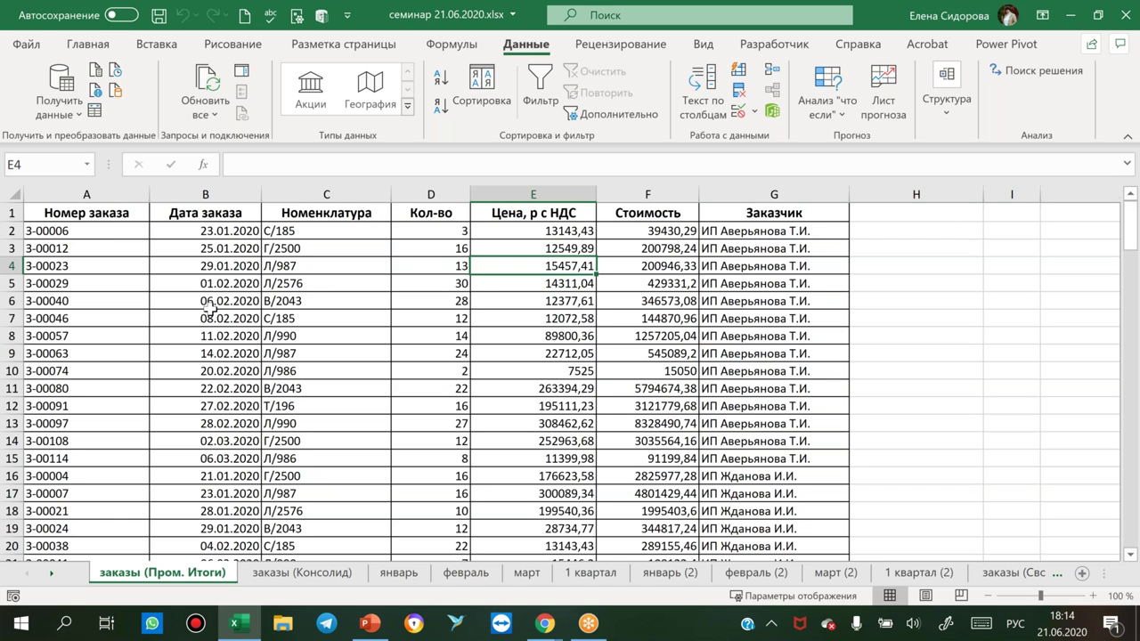
click(67, 282)
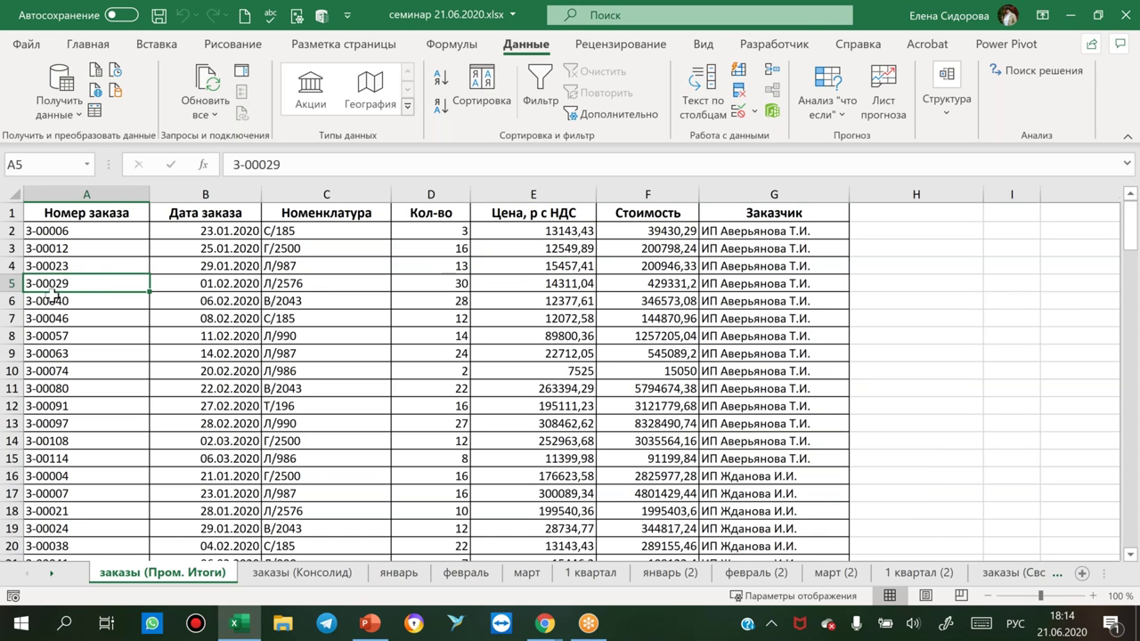
click(441, 78)
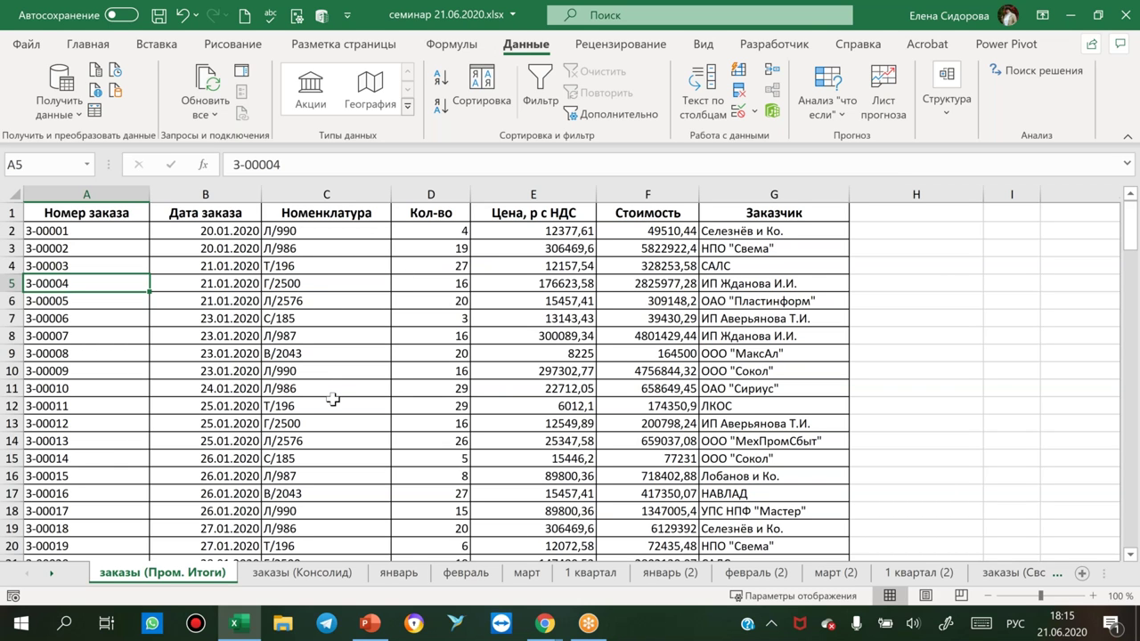
Sort by Номенклатура A to Z and select the В/2043 rows to review their quantities and prices.
click(309, 285)
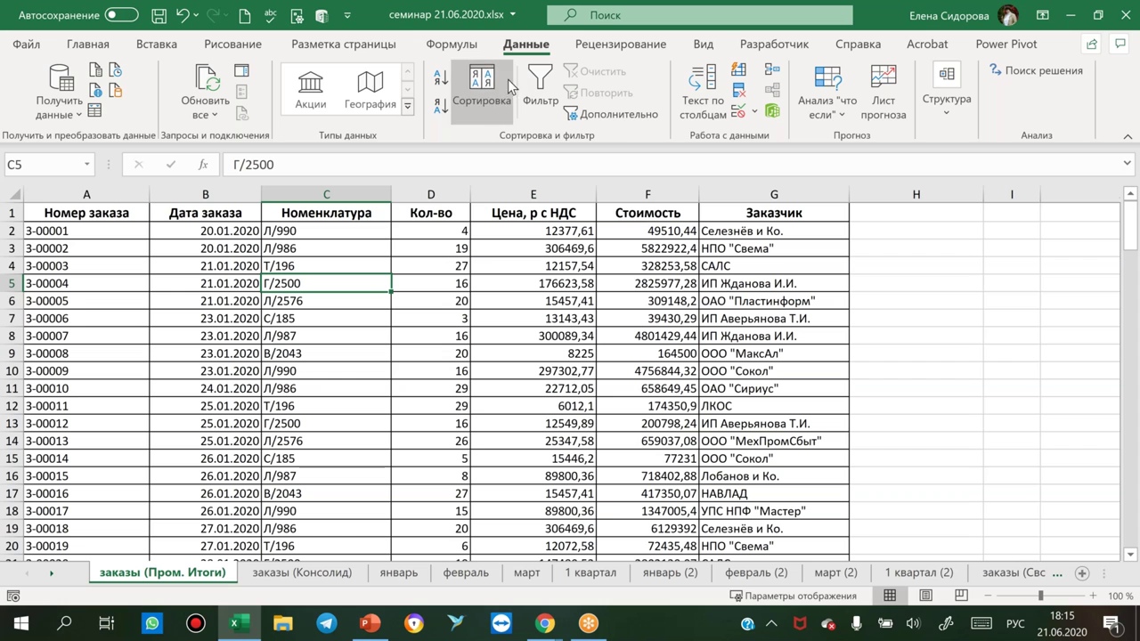
click(438, 78)
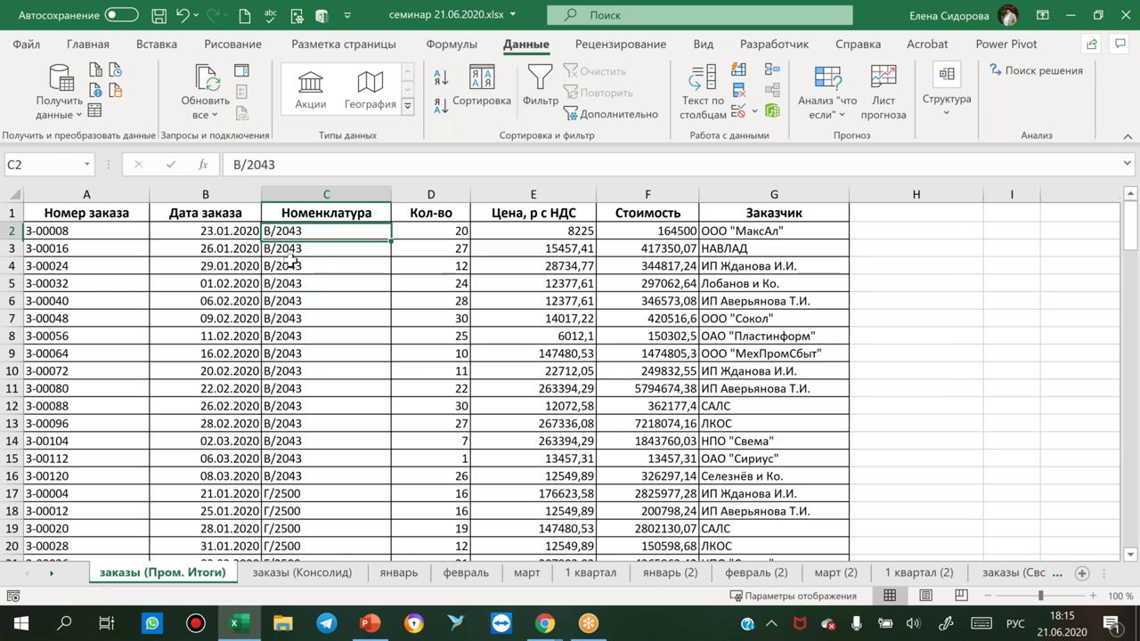
drag(292, 238, 272, 465)
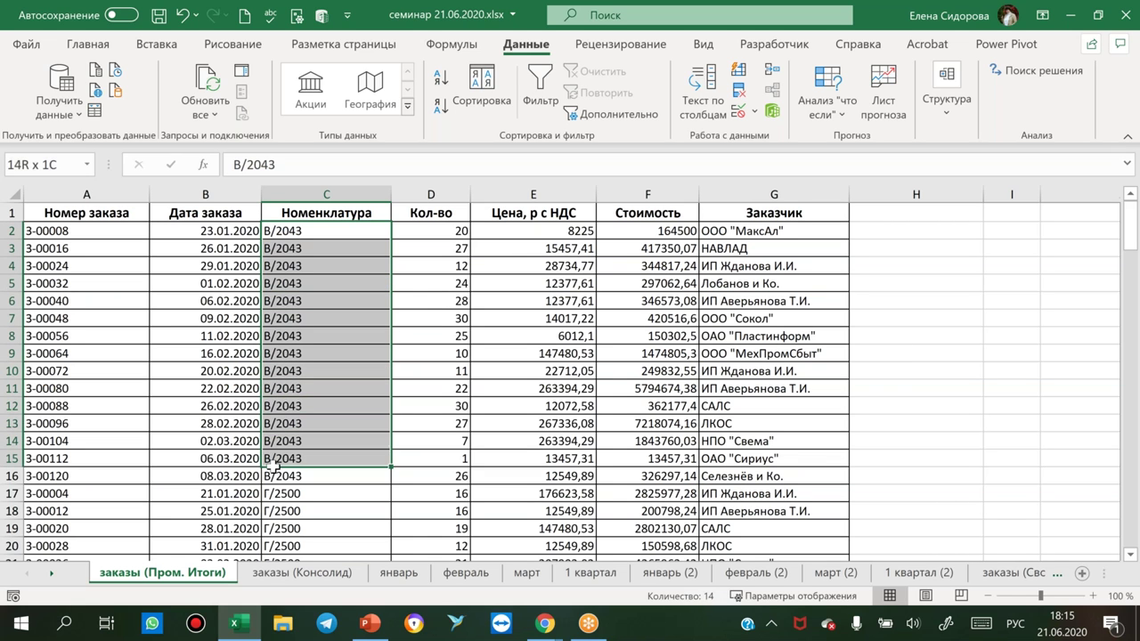
drag(273, 466, 523, 471)
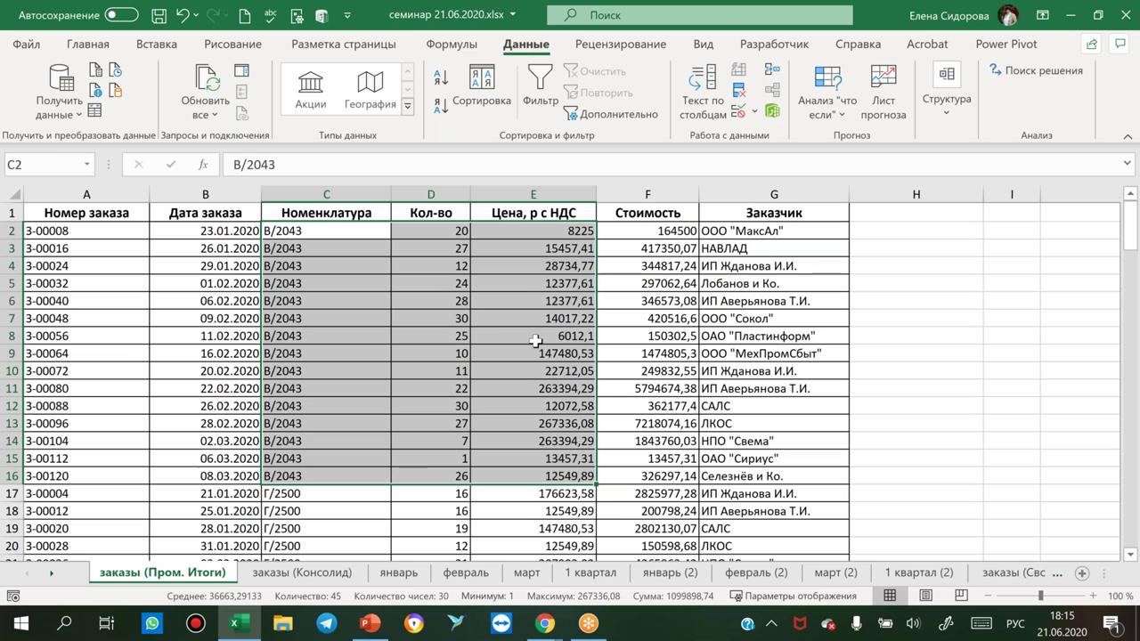
click(522, 324)
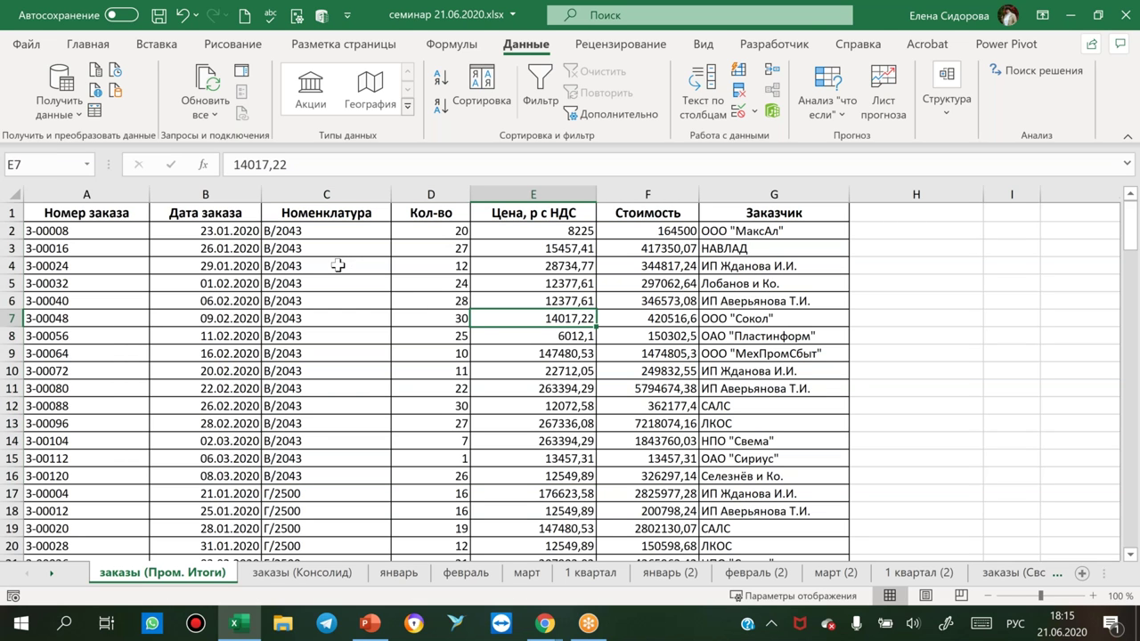
click(946, 112)
Subtotal at each change in Номенклатура using Максимум on Цена, р с НДС only.
click(967, 185)
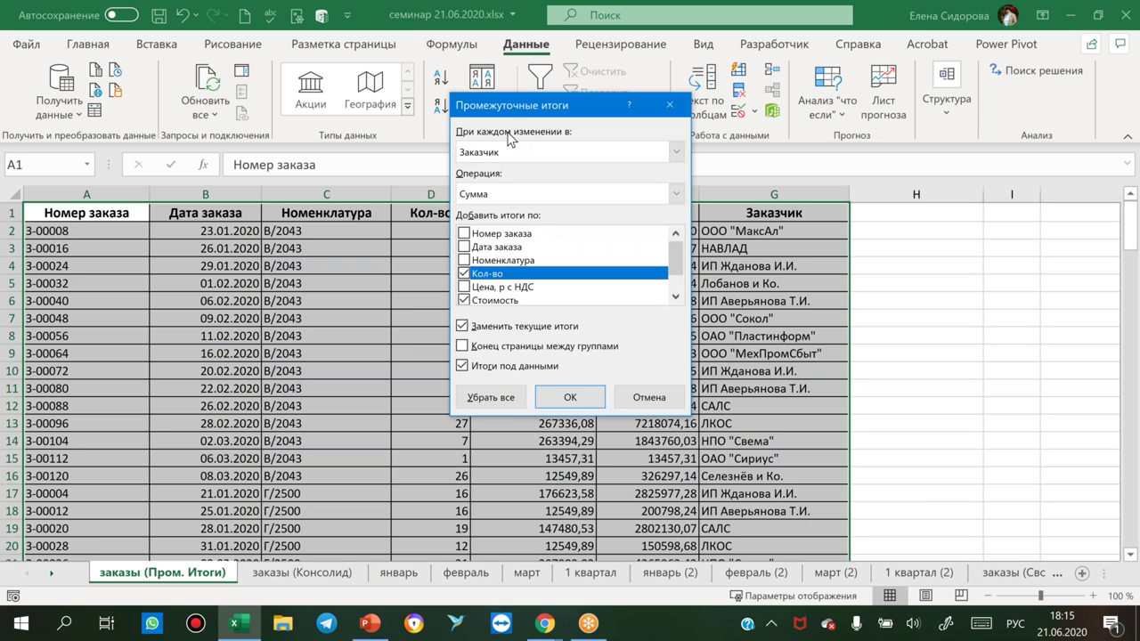
click(676, 152)
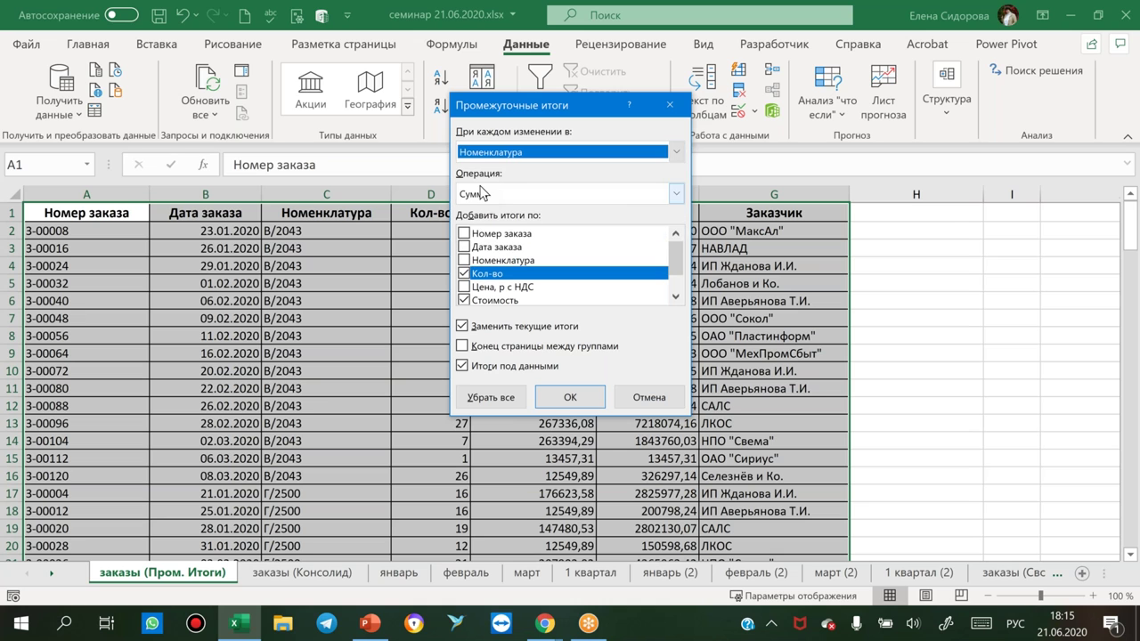
click(679, 194)
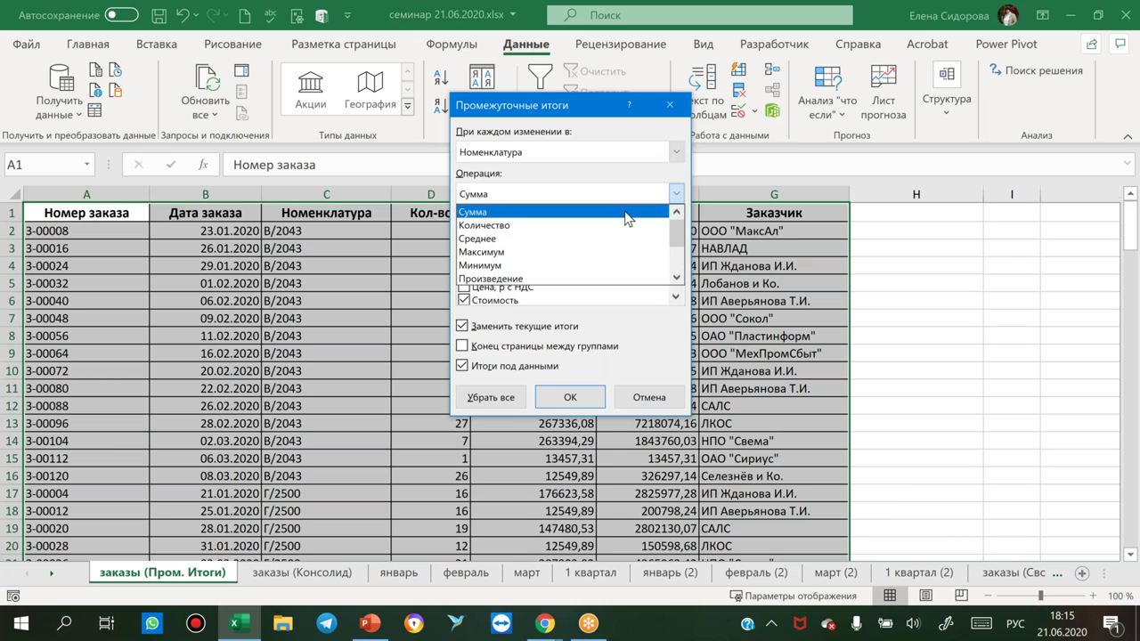
click(486, 254)
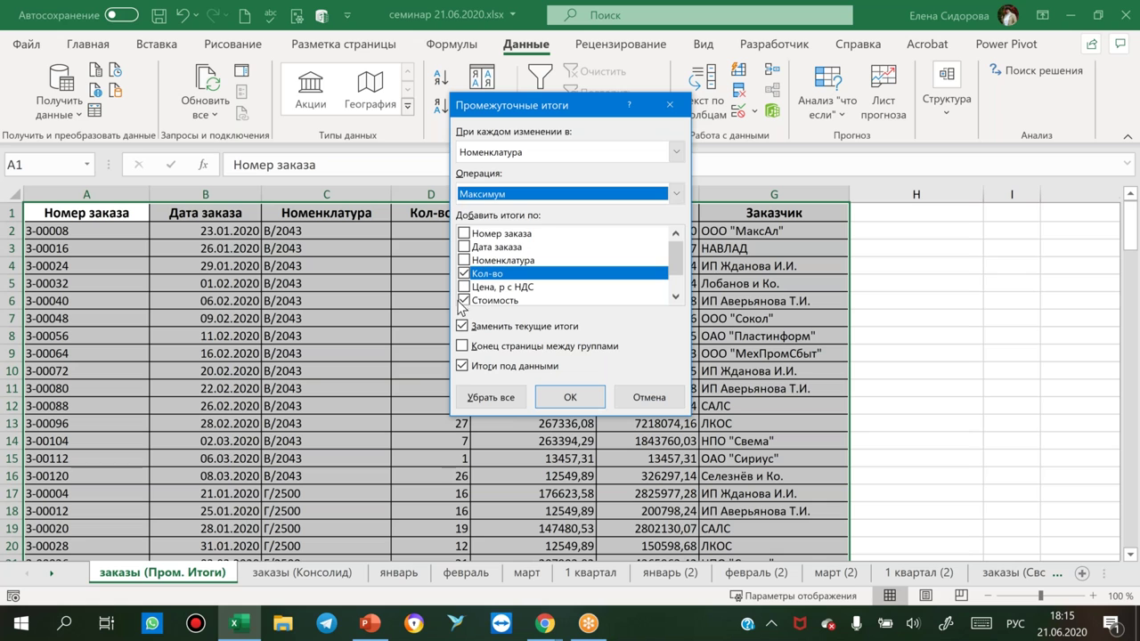
click(461, 278)
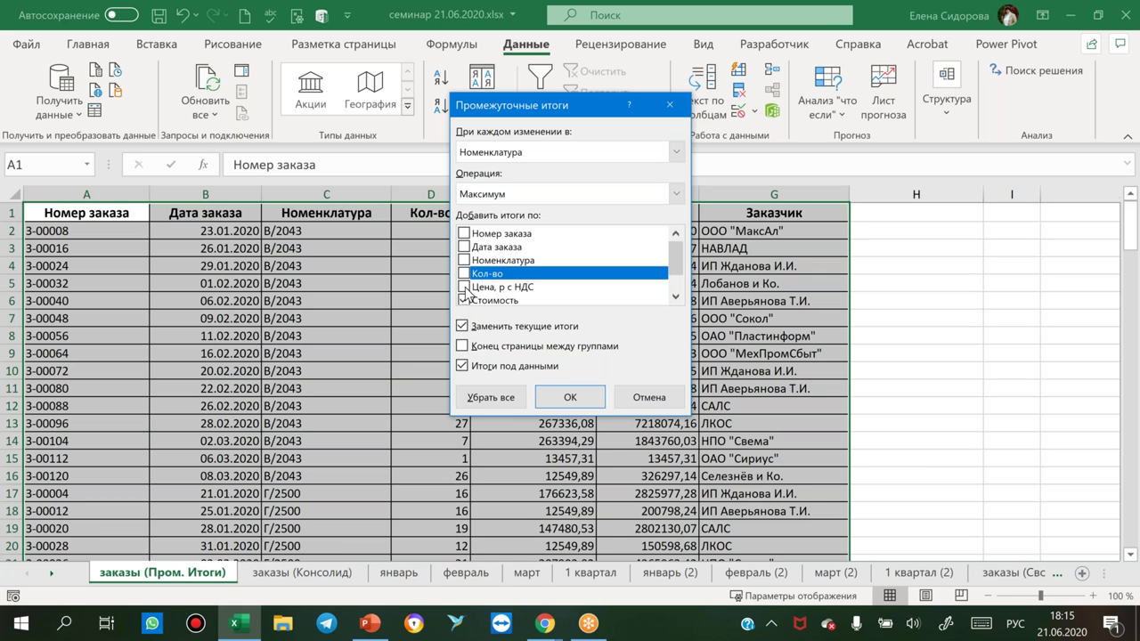
click(463, 287)
click(463, 299)
click(676, 296)
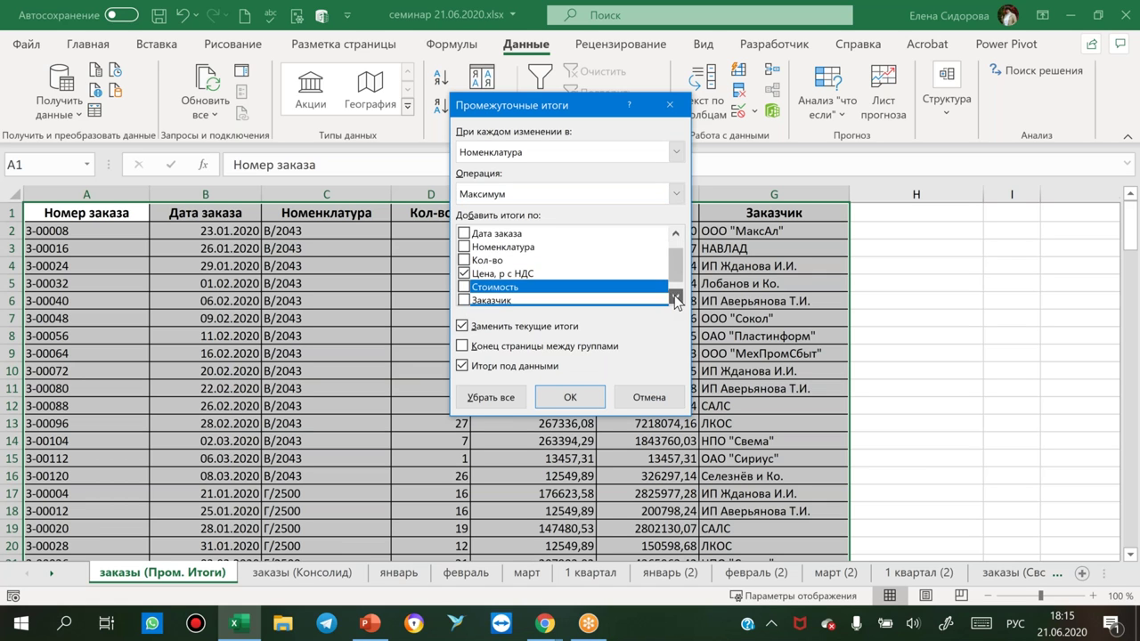
click(676, 299)
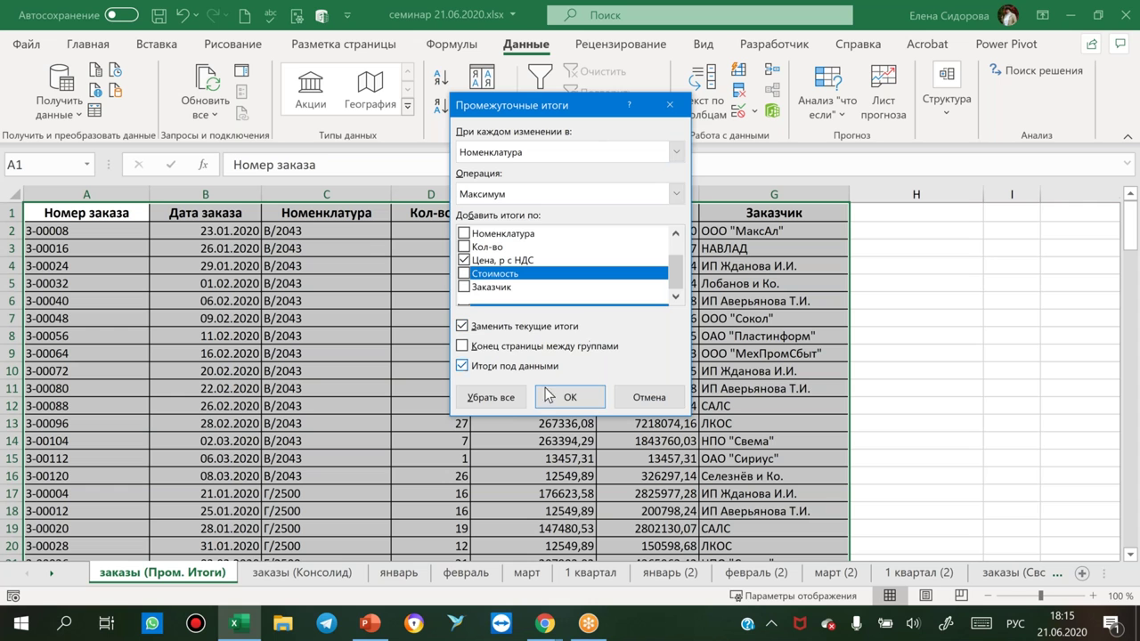
click(570, 399)
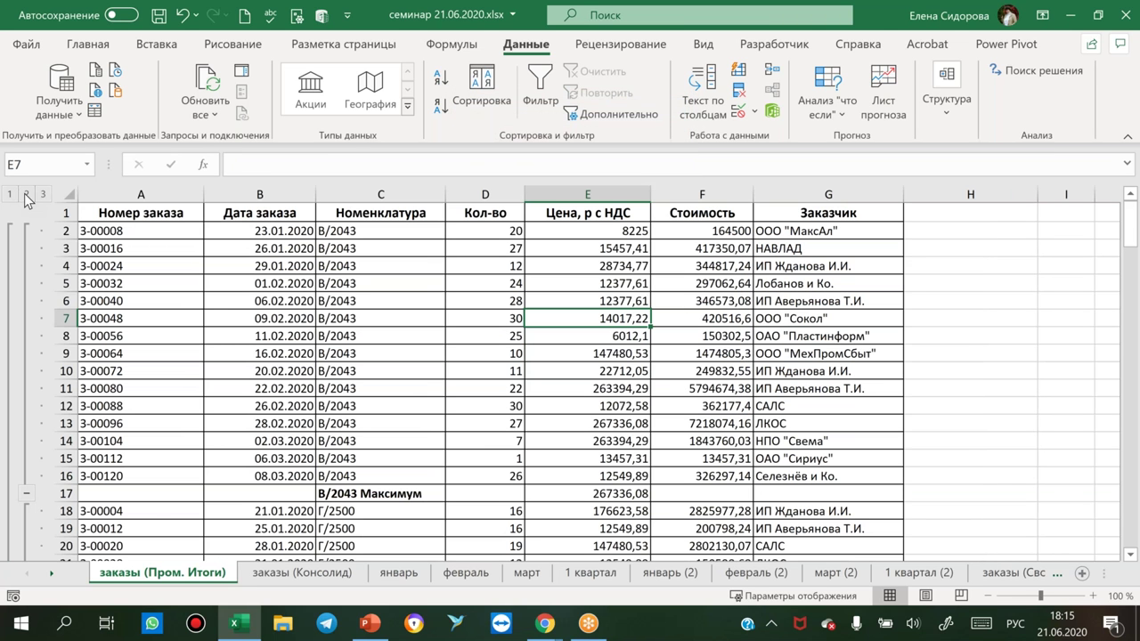
Collapse to the Максимум rows, inspect the В/2043 and Г/2500 SUBTOTAL formulas, then expand to outline level 3.
click(26, 194)
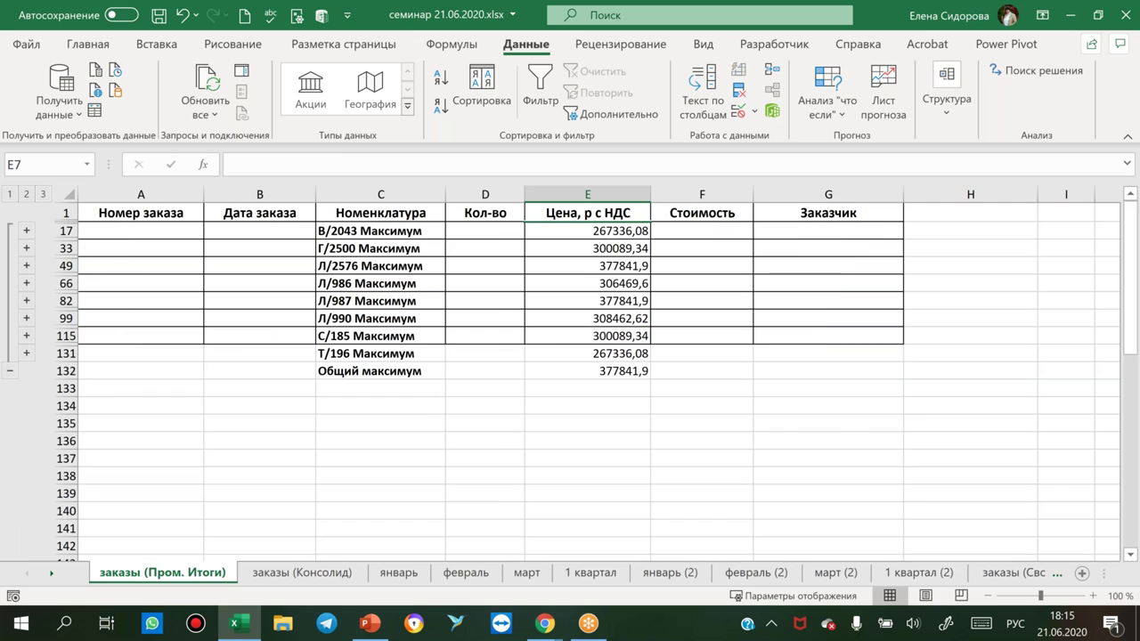
click(325, 230)
click(618, 232)
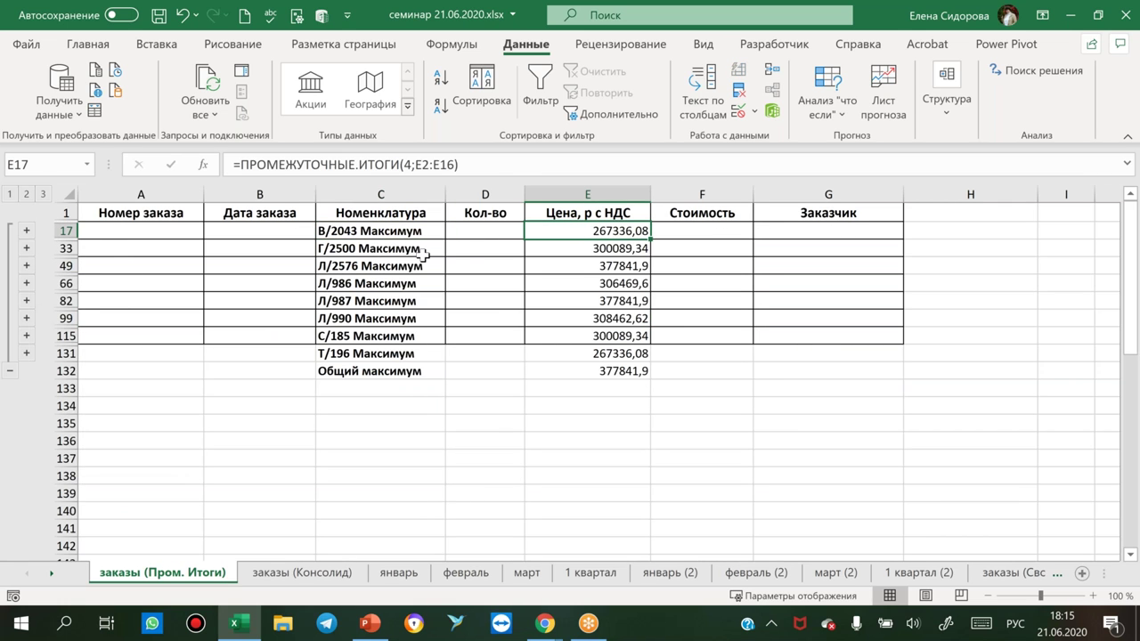
click(422, 253)
click(588, 248)
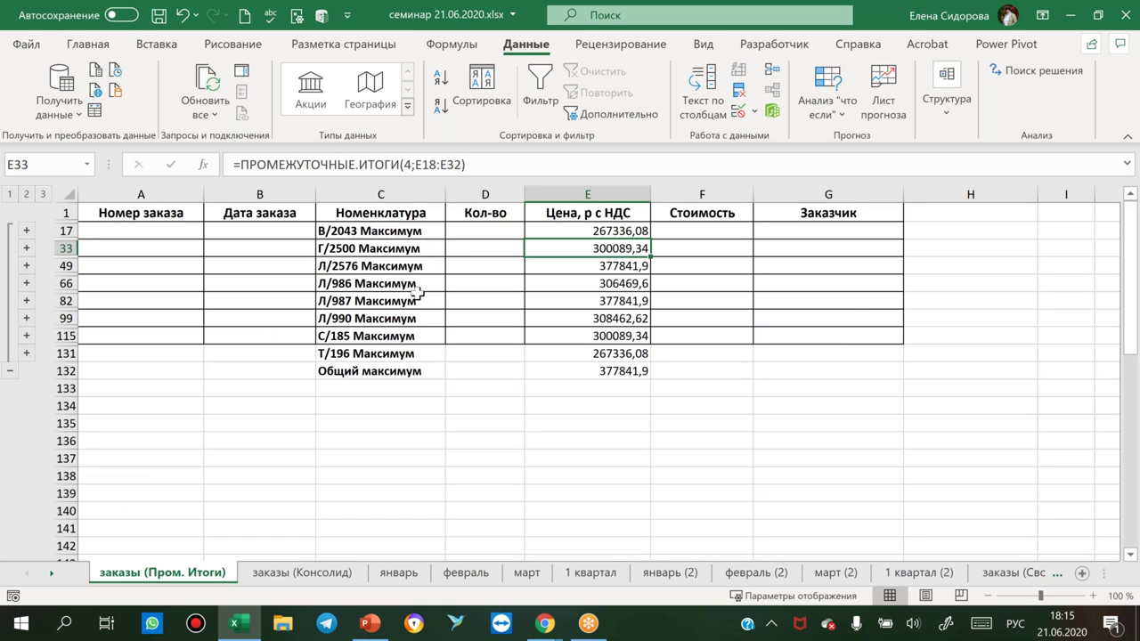
click(44, 194)
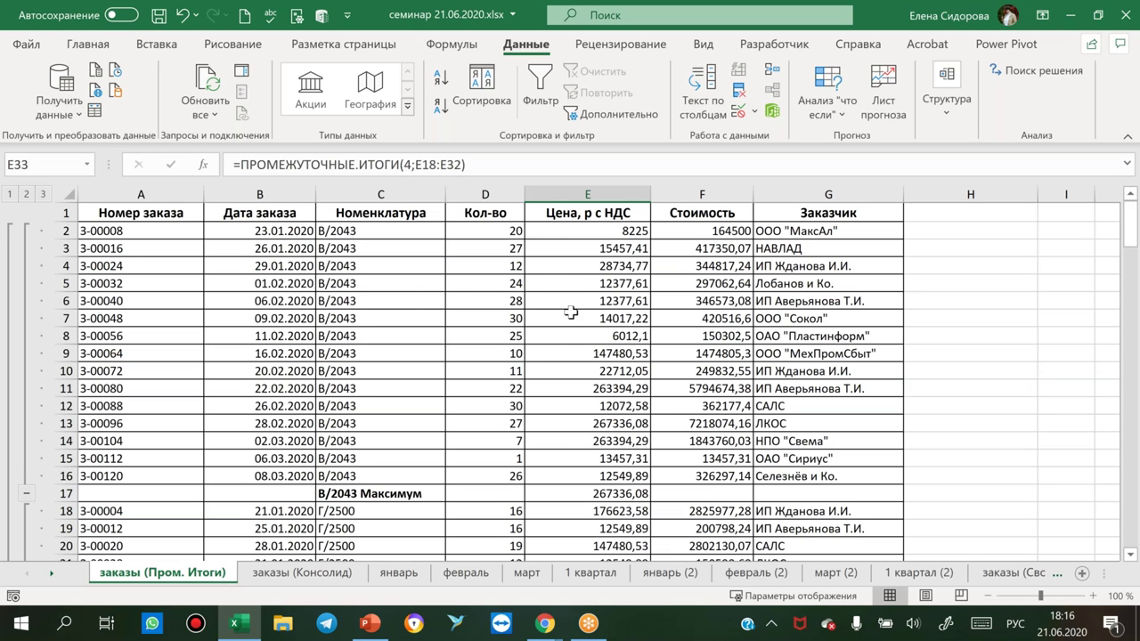
click(468, 284)
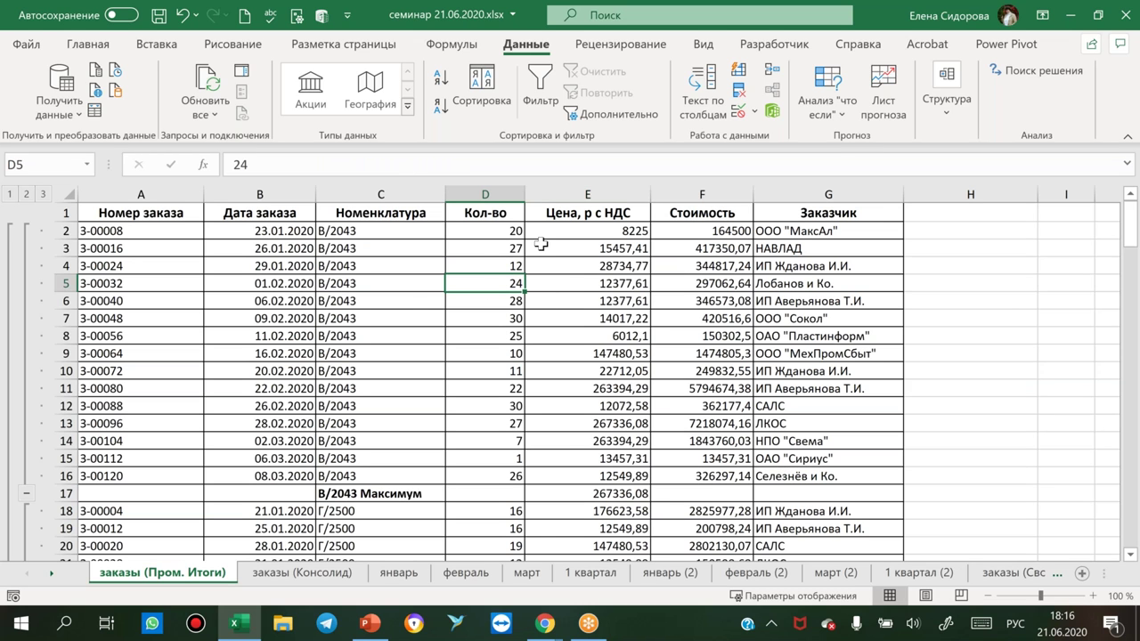
Reopen Промежуточные итоги and switch the function to Минимум on Цена, р с НДС per Номенклатура.
click(942, 105)
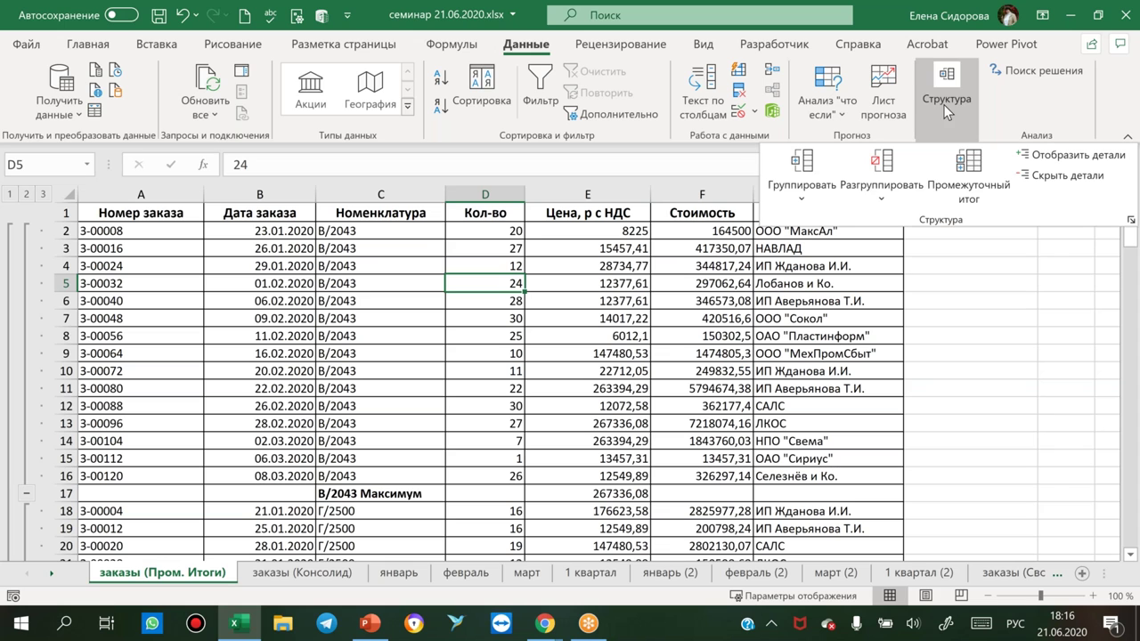
click(961, 174)
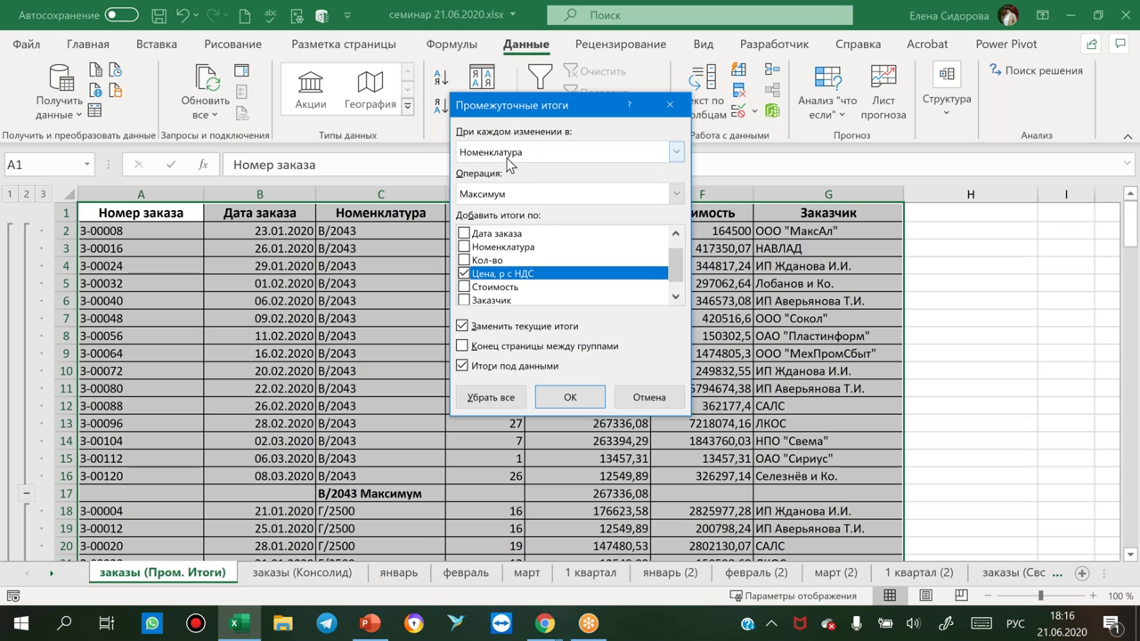
click(679, 197)
click(679, 197)
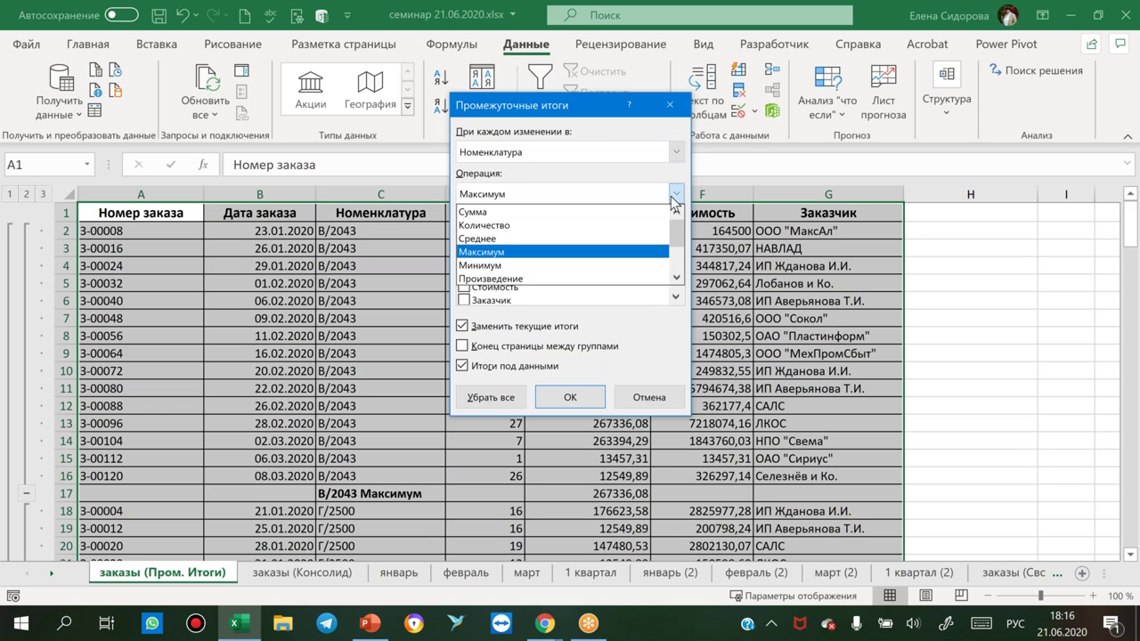
click(495, 265)
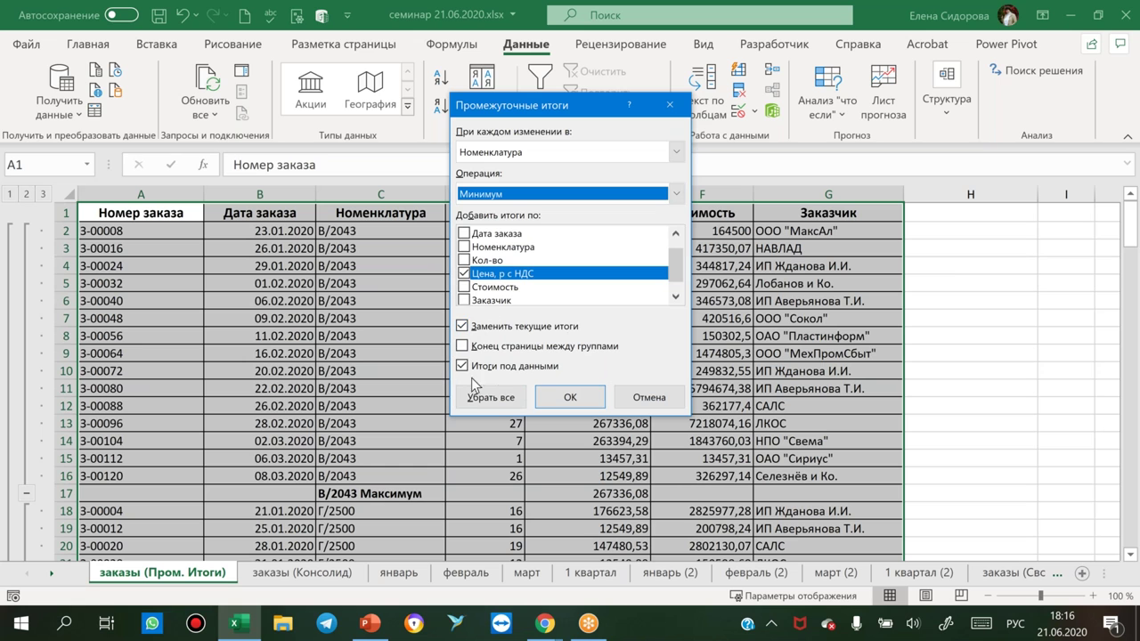
drag(563, 107, 632, 77)
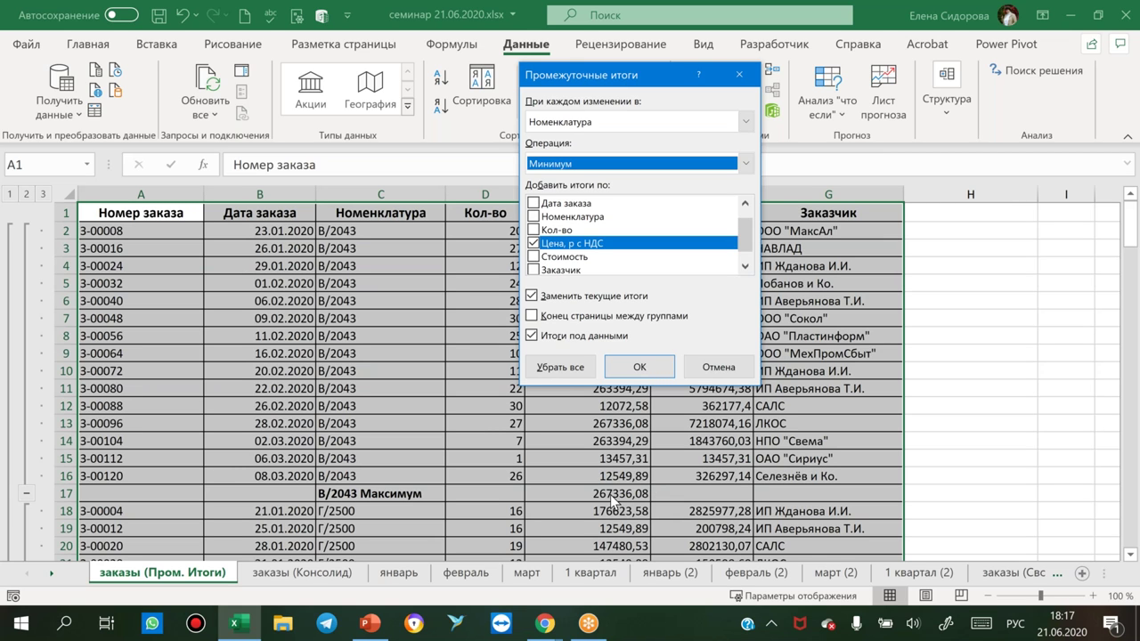
Untick Replace current subtotals and apply, adding Минимум rows like В/2043 at 6012,1.
click(531, 298)
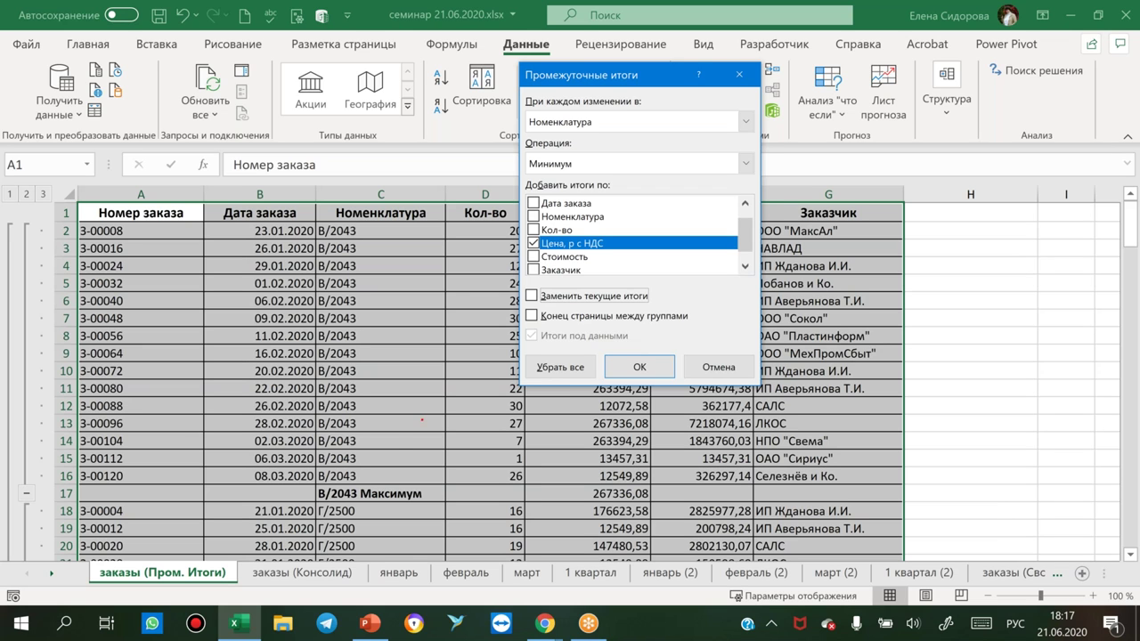
drag(313, 483, 659, 505)
drag(412, 474, 414, 389)
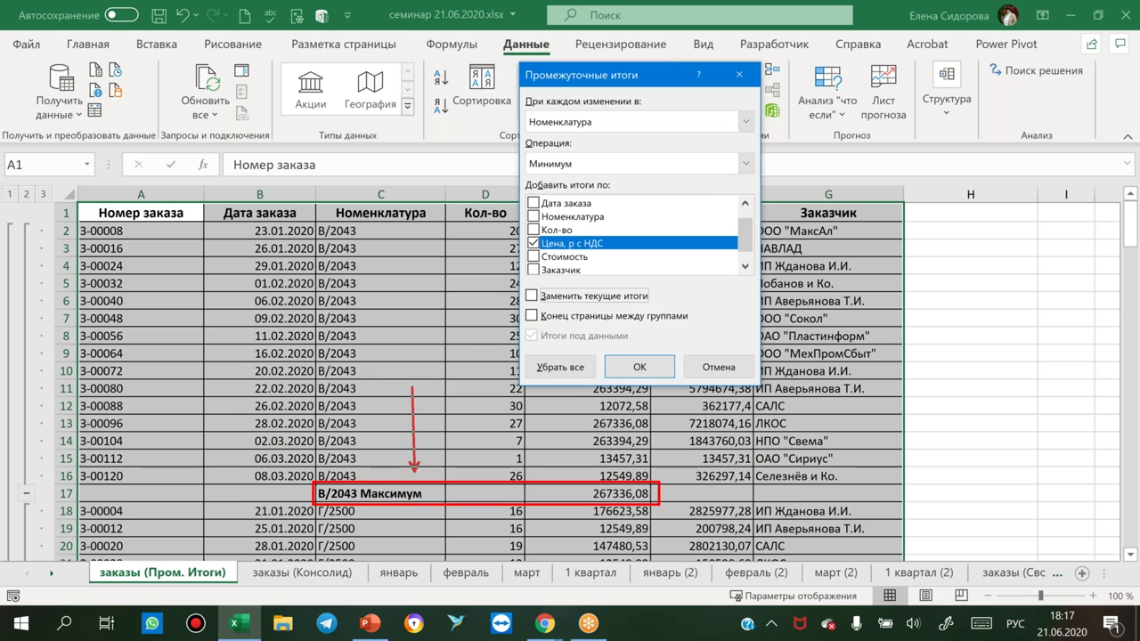
drag(313, 217, 525, 250)
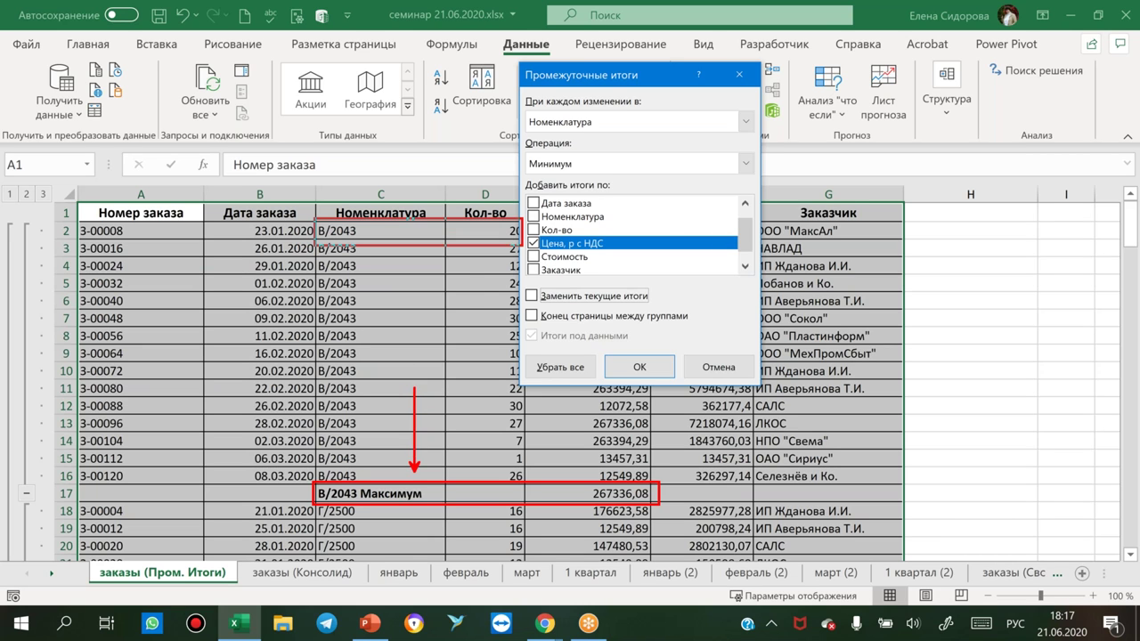
drag(470, 301, 463, 244)
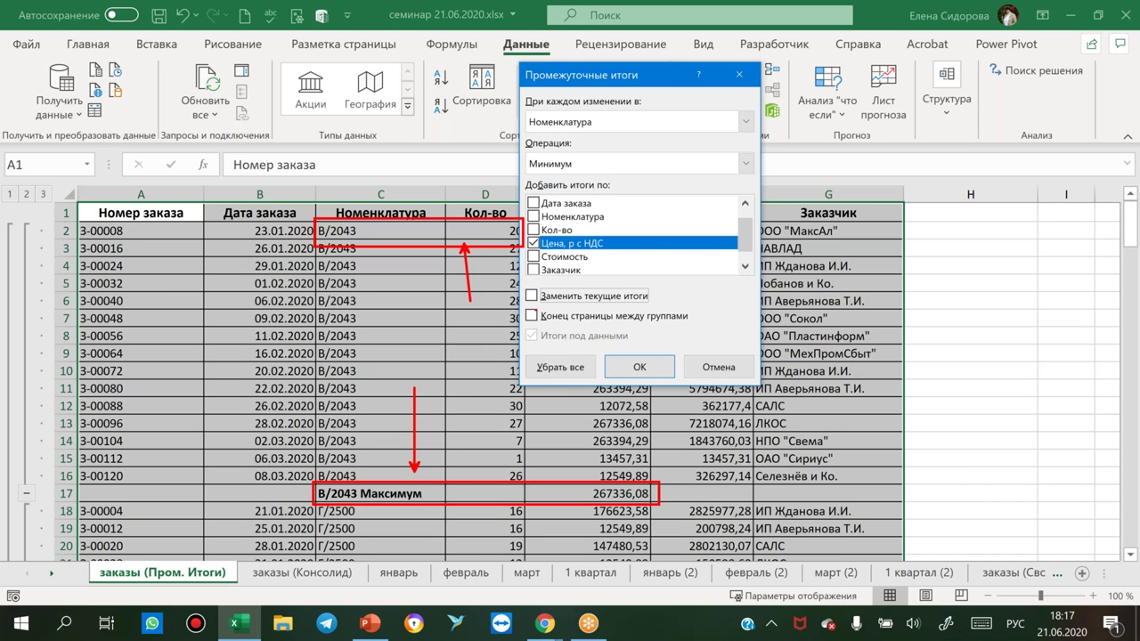
drag(527, 331, 635, 331)
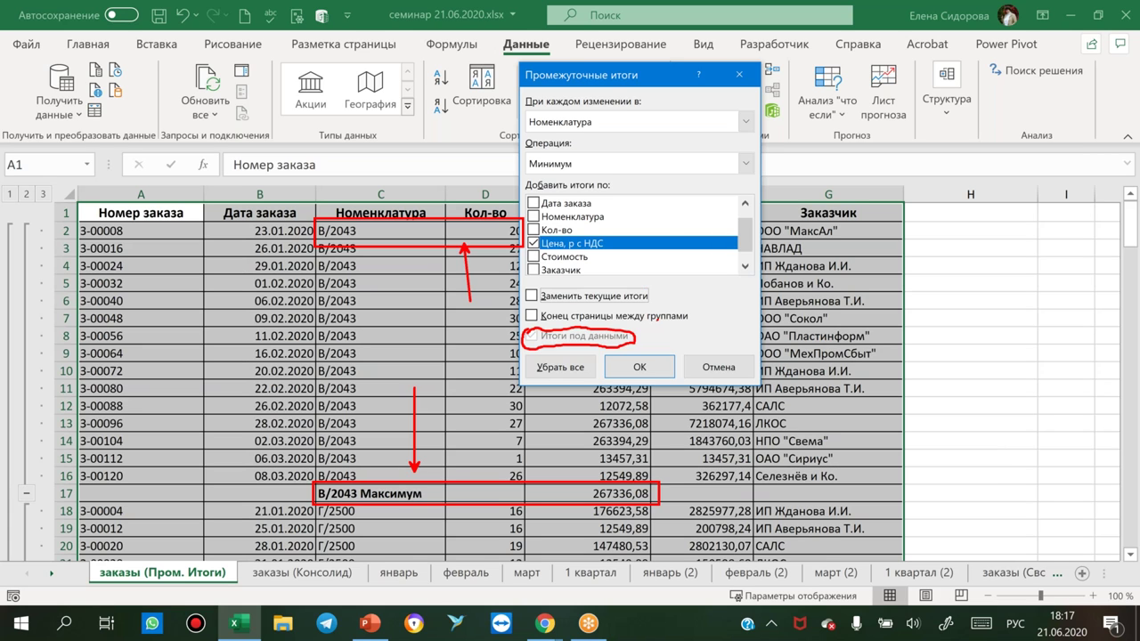
key(Escape)
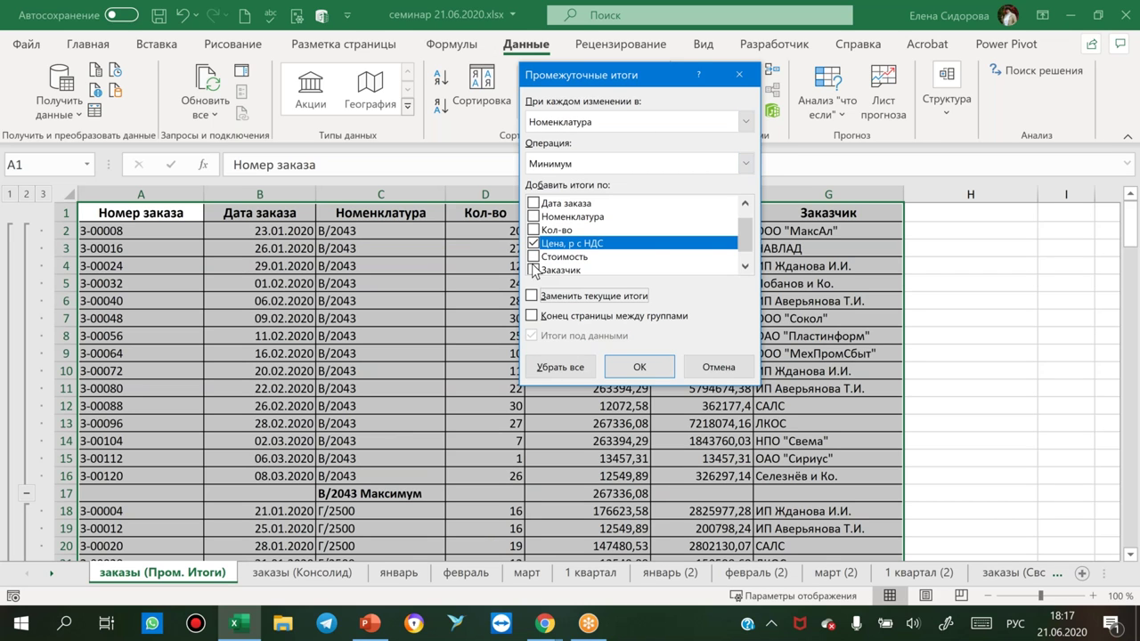
click(638, 367)
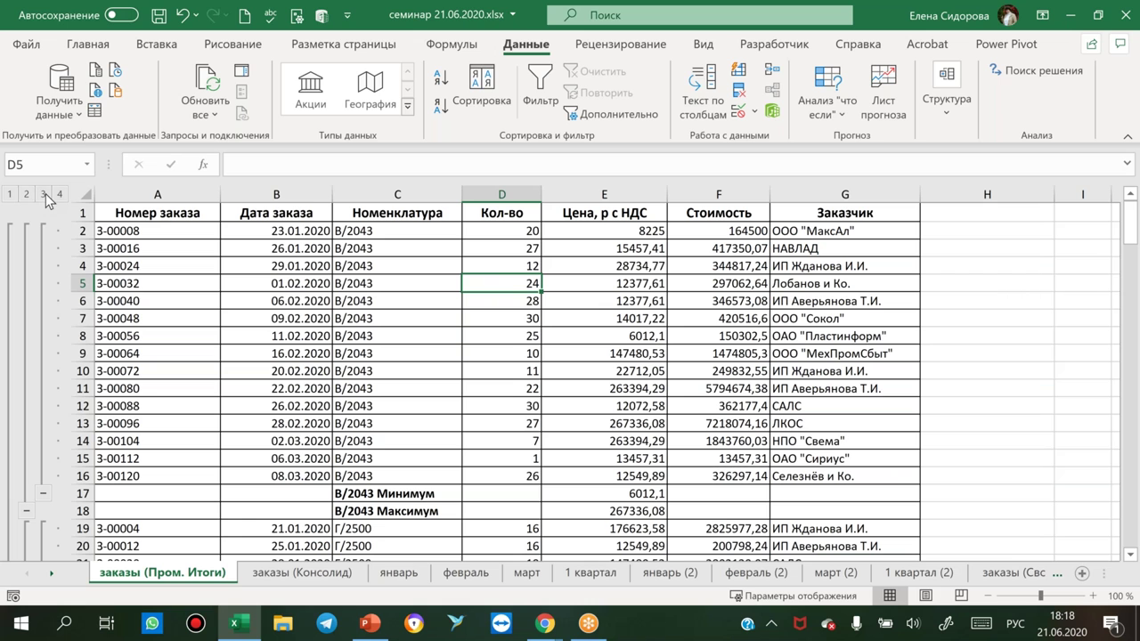
click(42, 193)
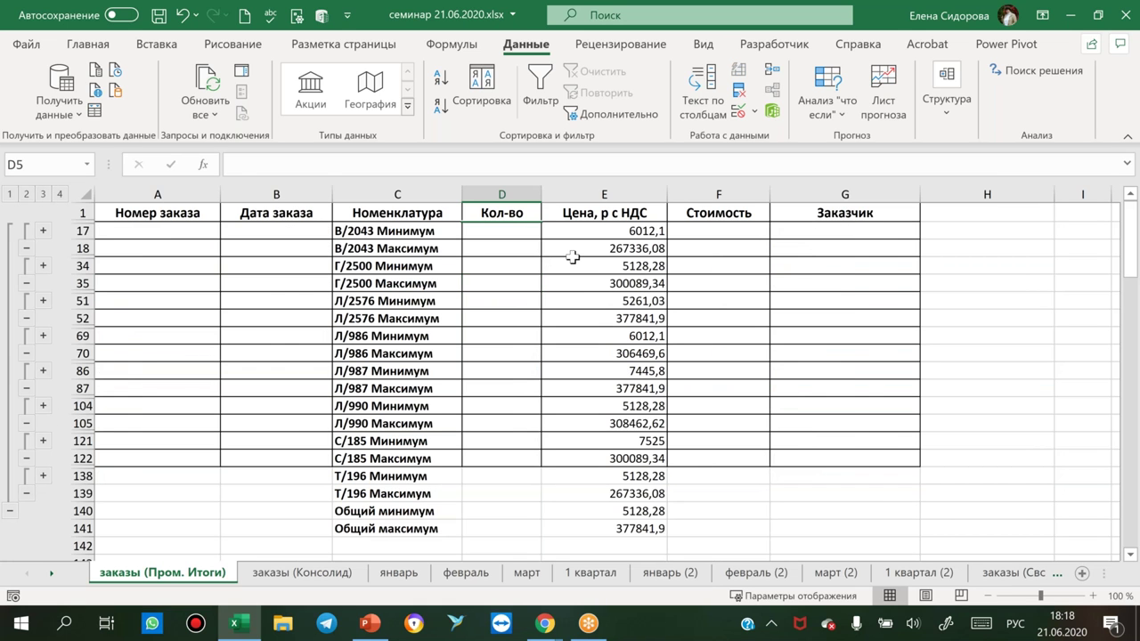
mouse_move(370, 230)
mouse_down()
mouse_move(742, 258)
mouse_move(732, 242)
mouse_up()
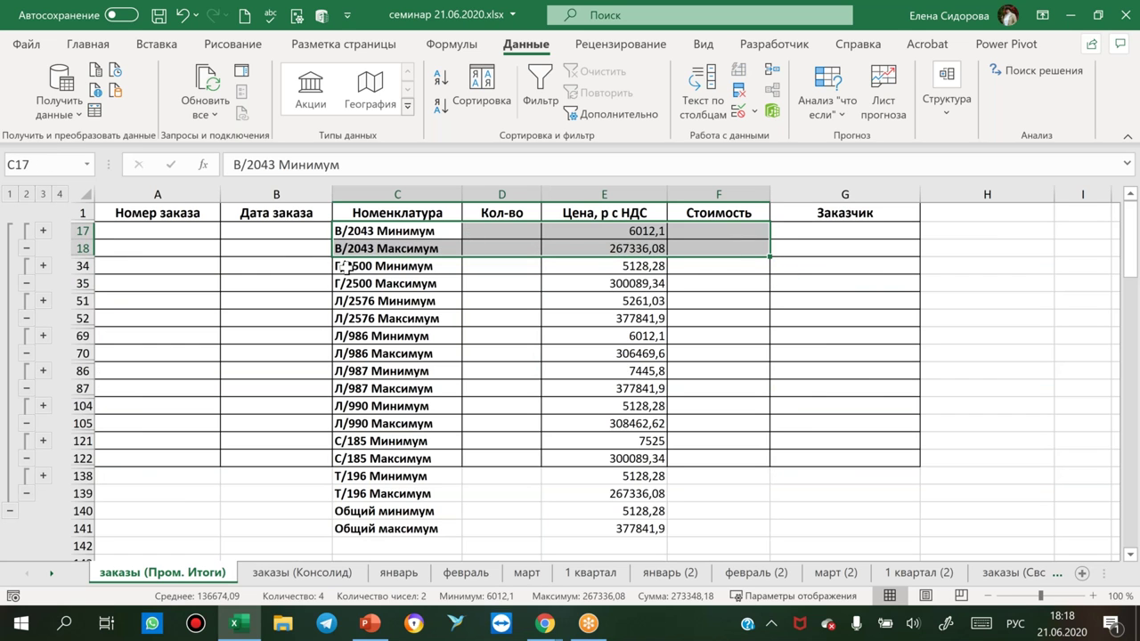
drag(357, 266, 527, 283)
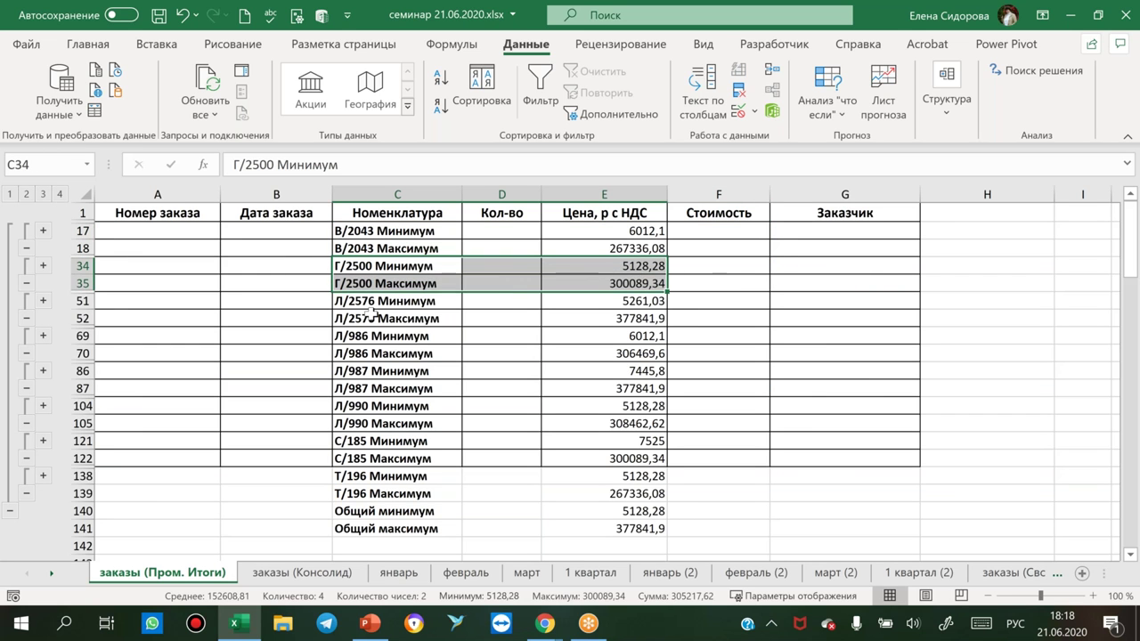
drag(370, 301, 643, 319)
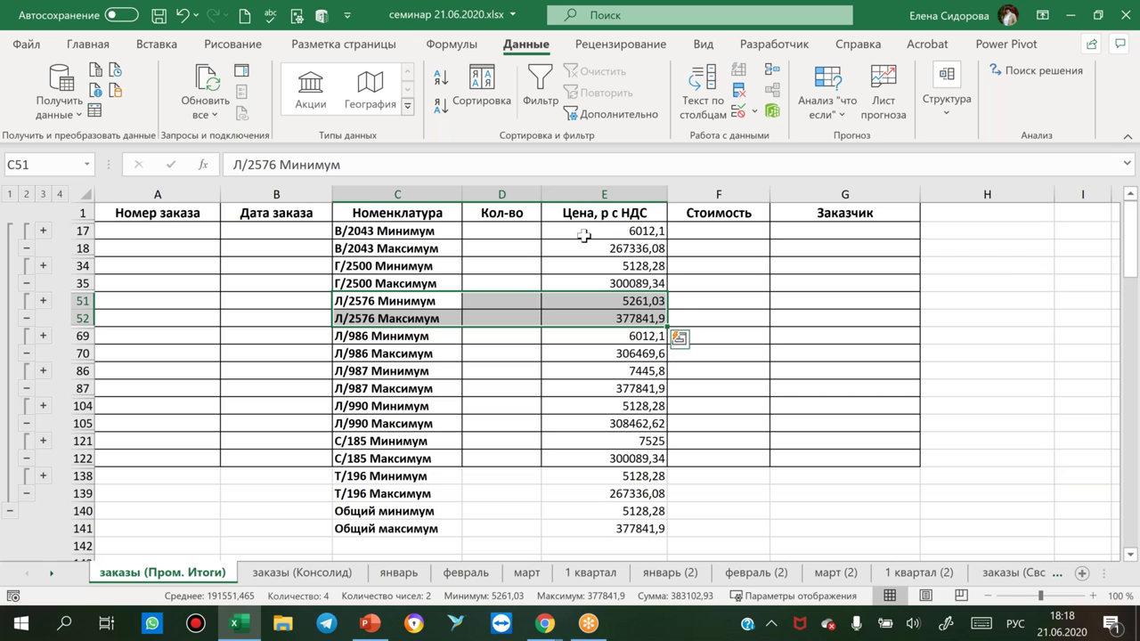
click(59, 195)
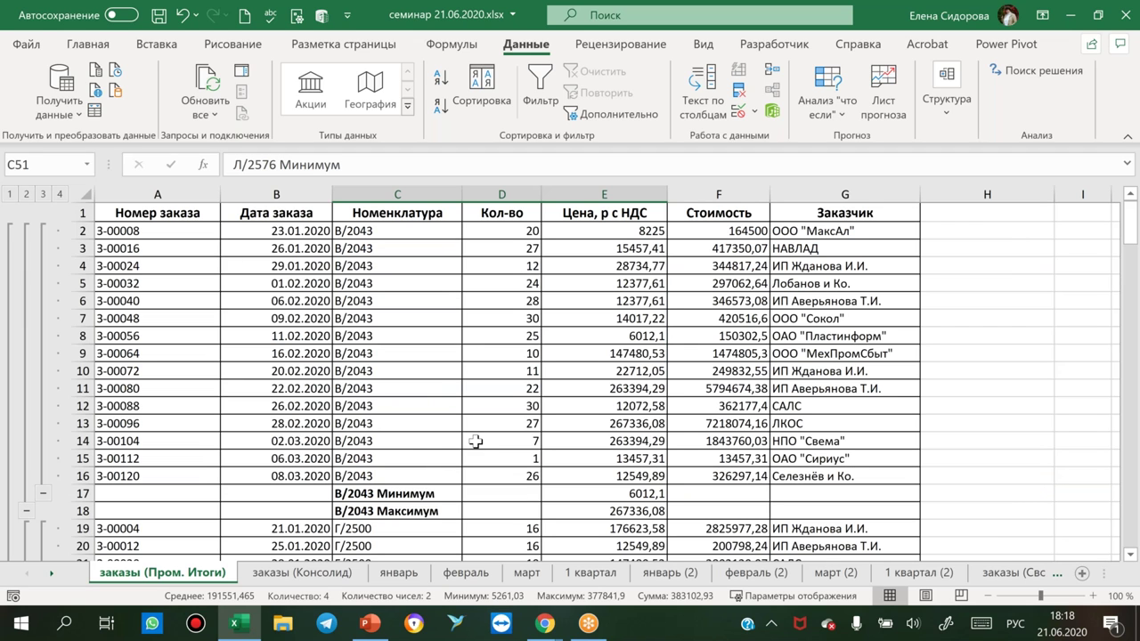
click(437, 334)
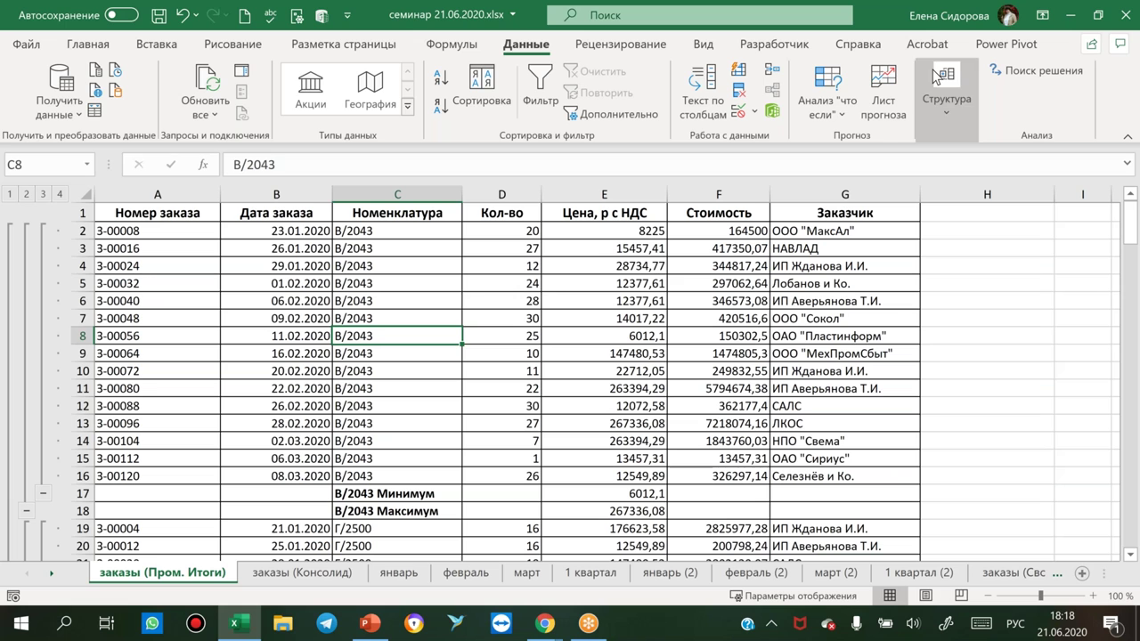
Set up a new Среднее (average) subtotal on Цена, р с НДС for each change in Номенклатура.
click(474, 279)
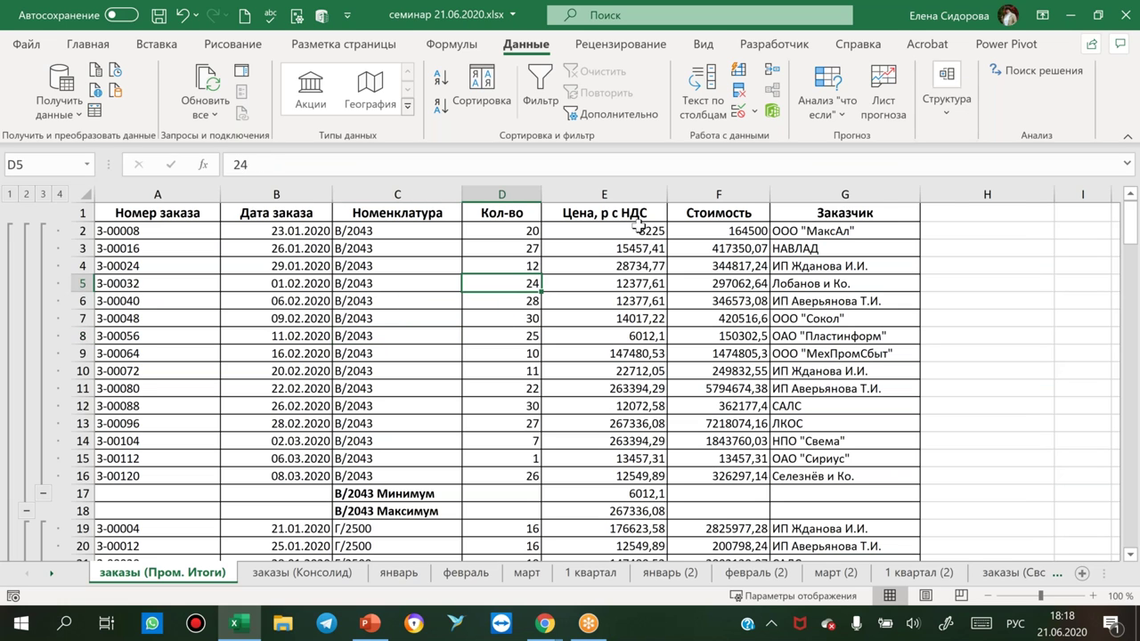
click(935, 96)
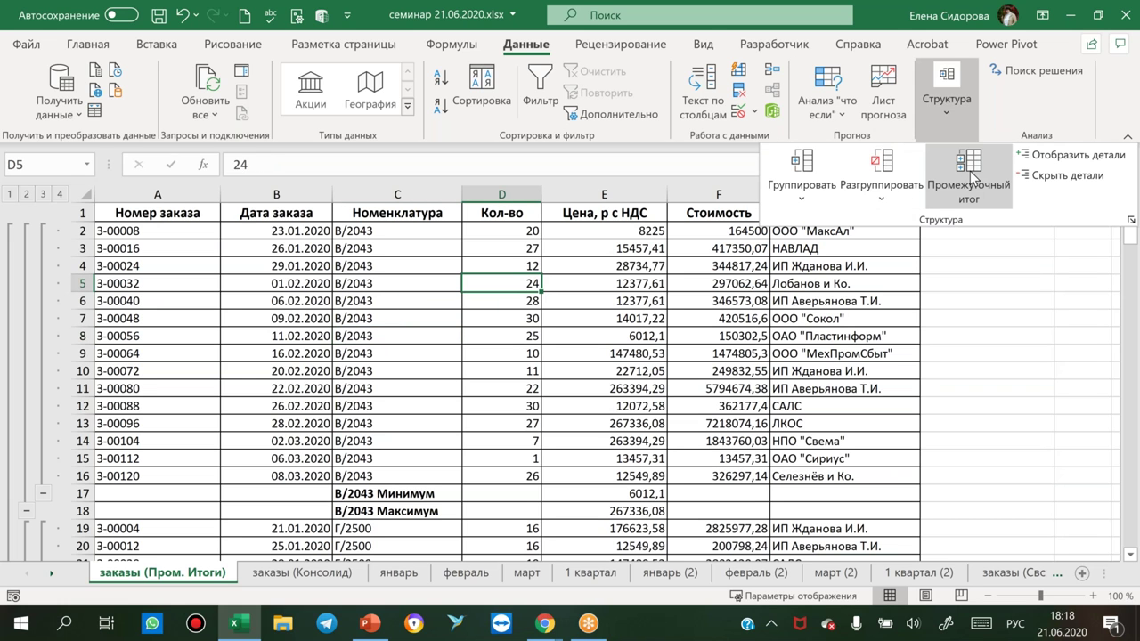
click(969, 171)
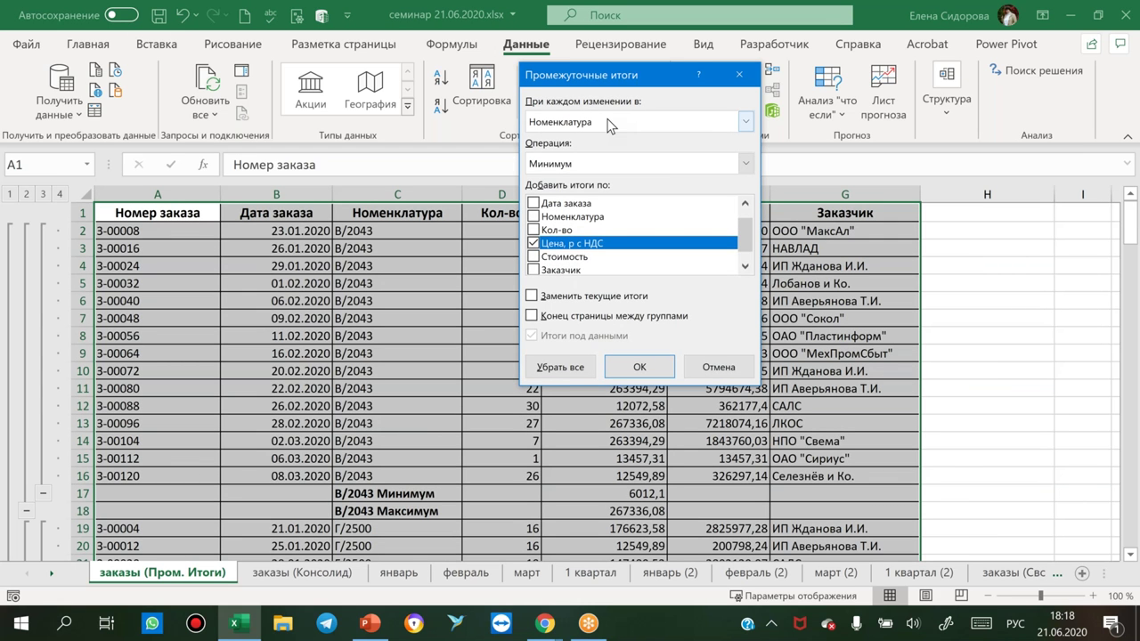
click(574, 166)
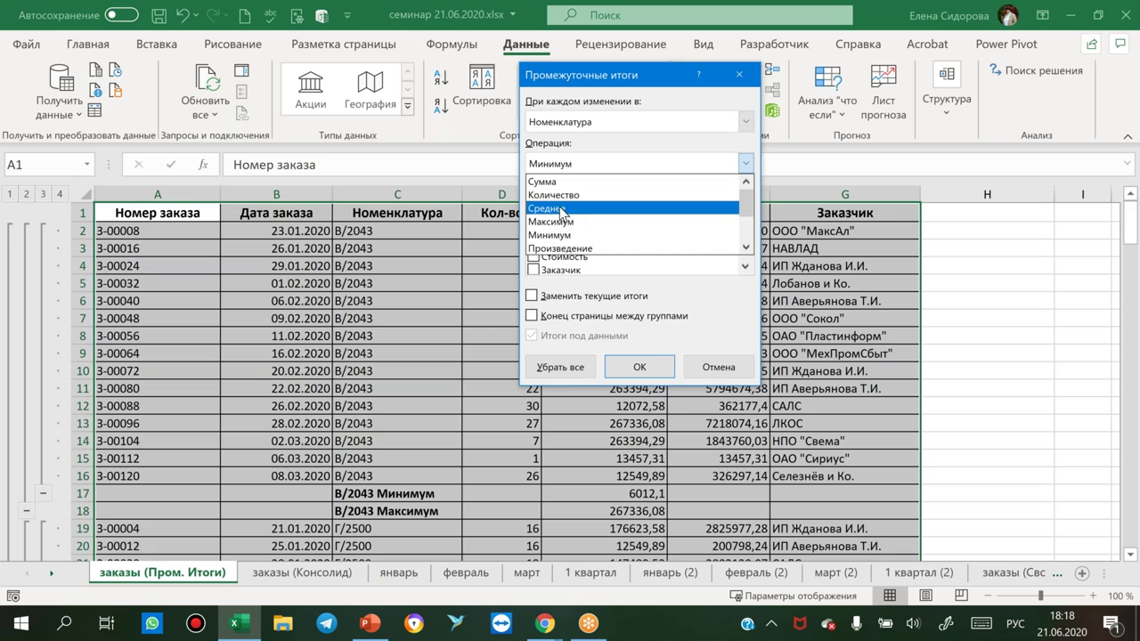
click(561, 209)
click(533, 243)
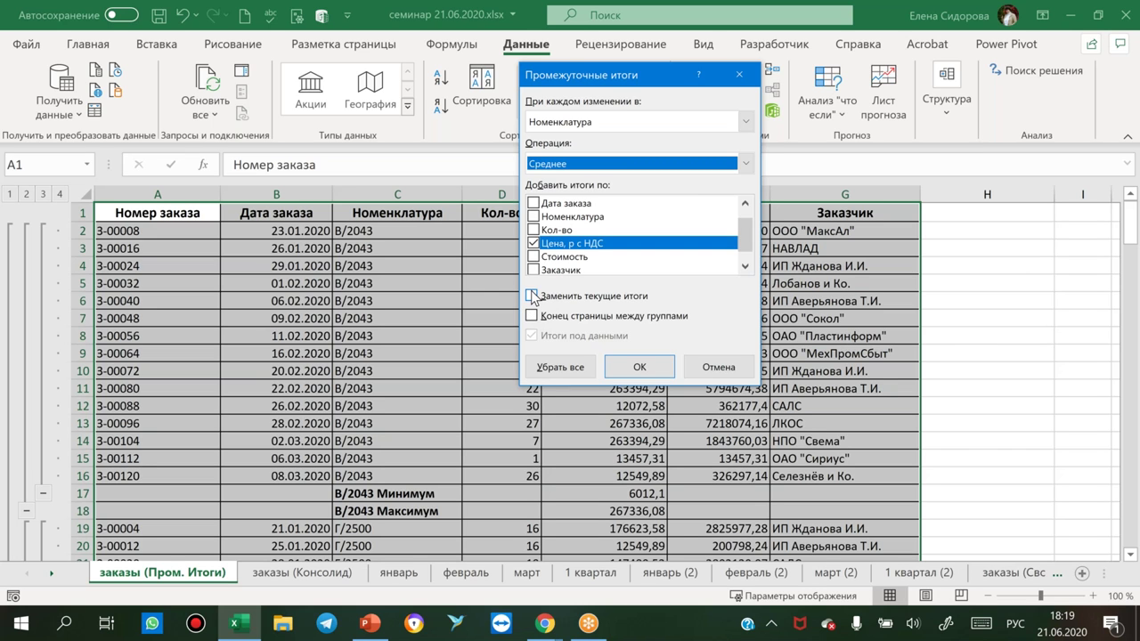
Replace the min/max subtotals with Цена, р с НДС averages, with a page break between groups.
click(531, 296)
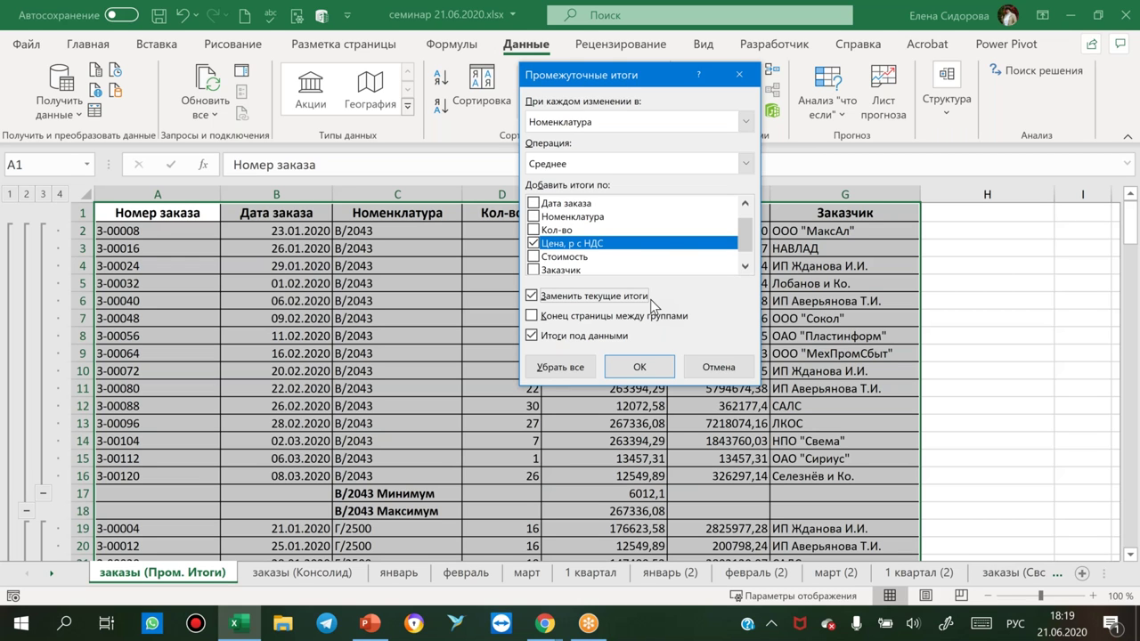
click(532, 317)
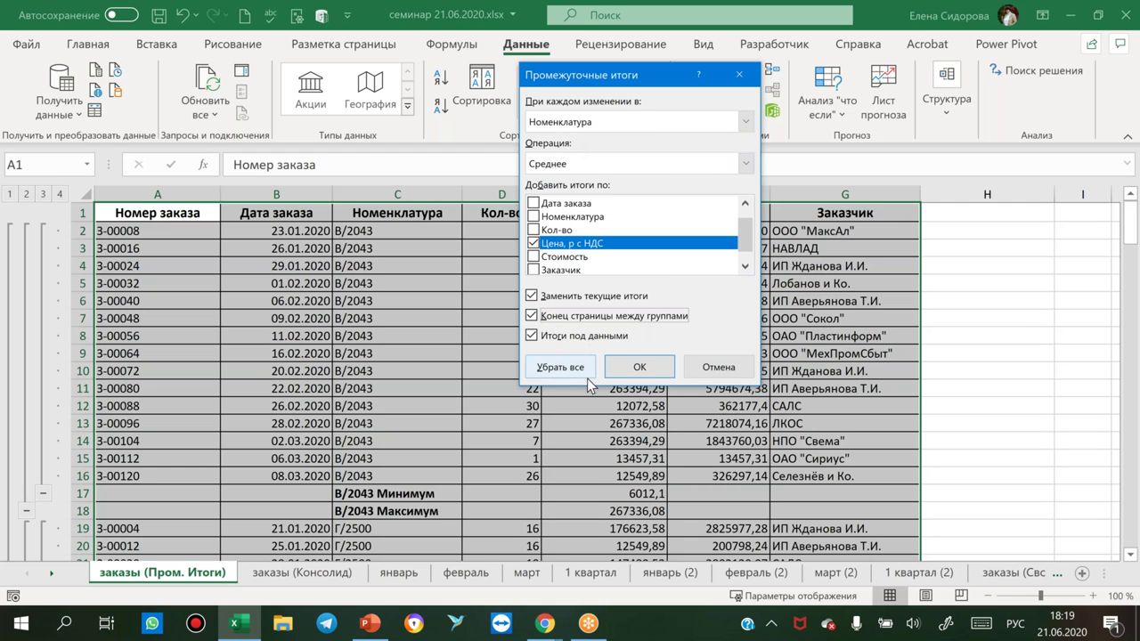
click(627, 372)
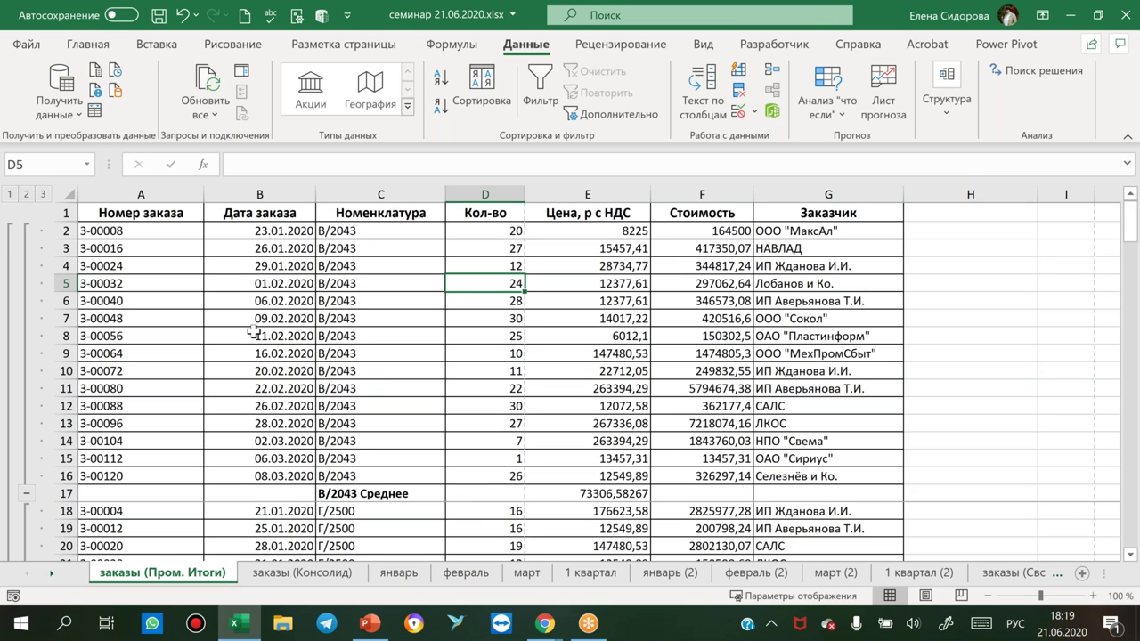
click(27, 46)
click(41, 378)
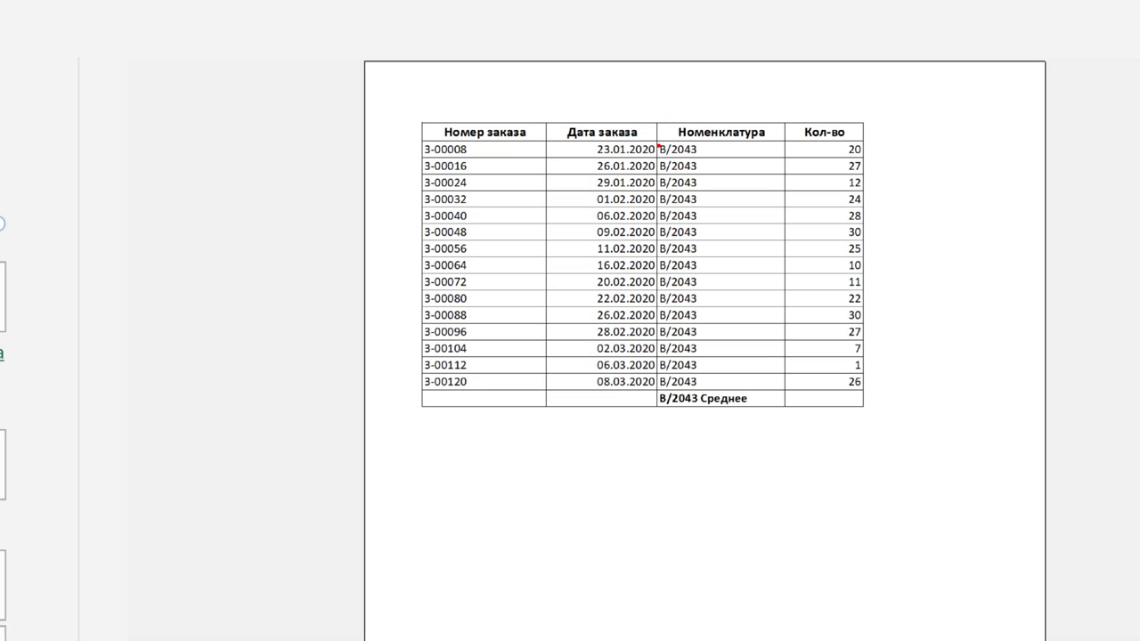
drag(658, 145, 746, 392)
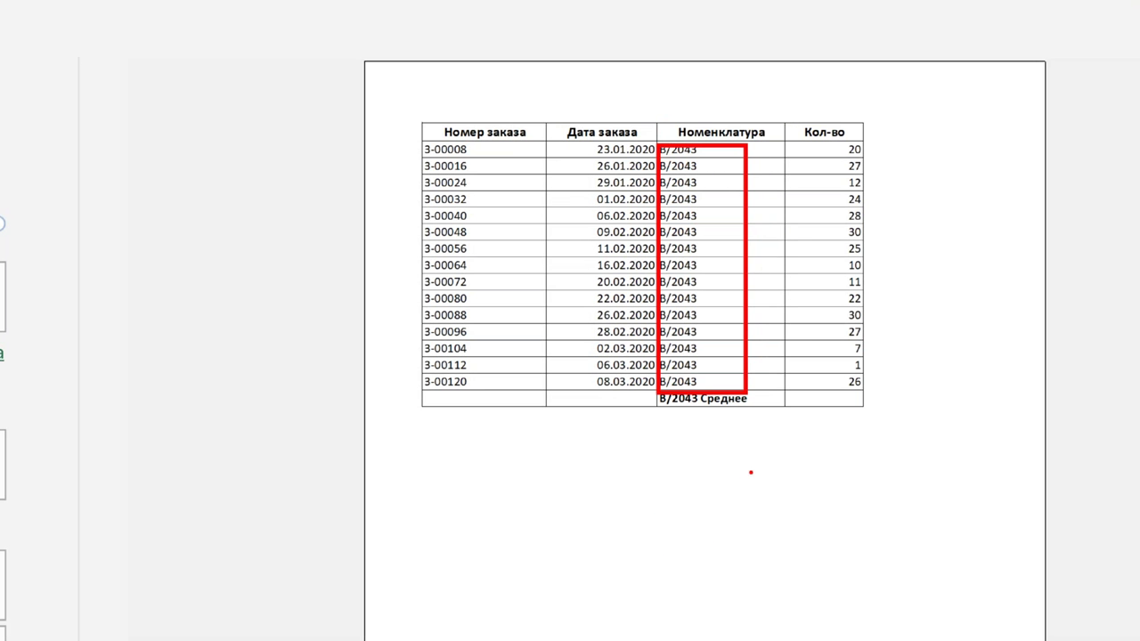
drag(751, 472, 664, 564)
drag(691, 511, 772, 565)
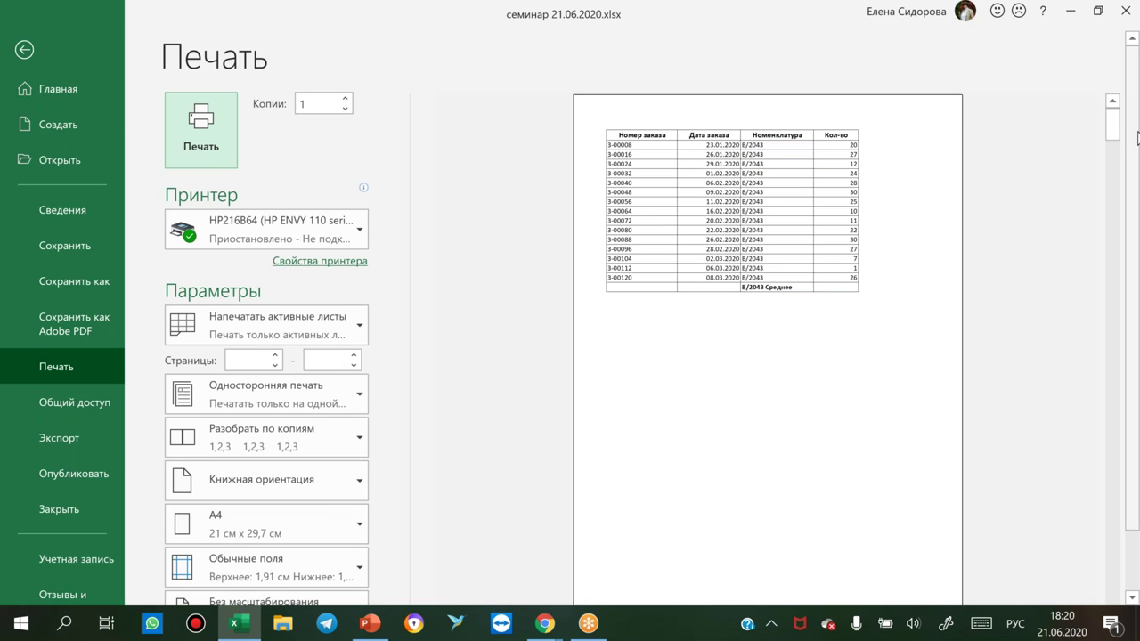
scroll(1137, 137, down, 1)
click(525, 590)
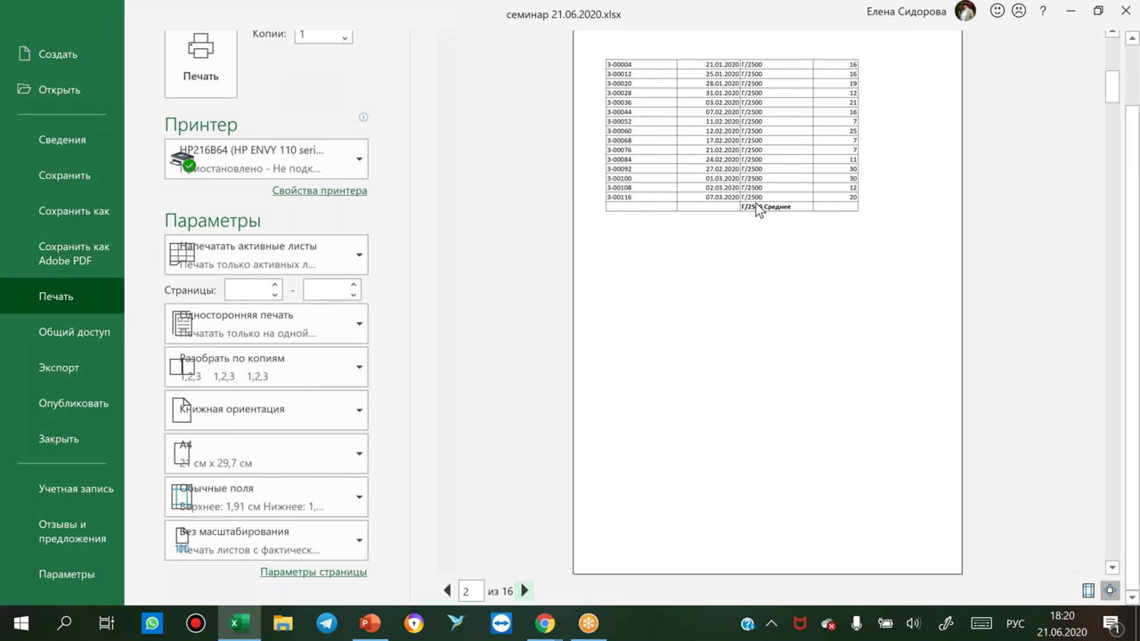
key(Escape)
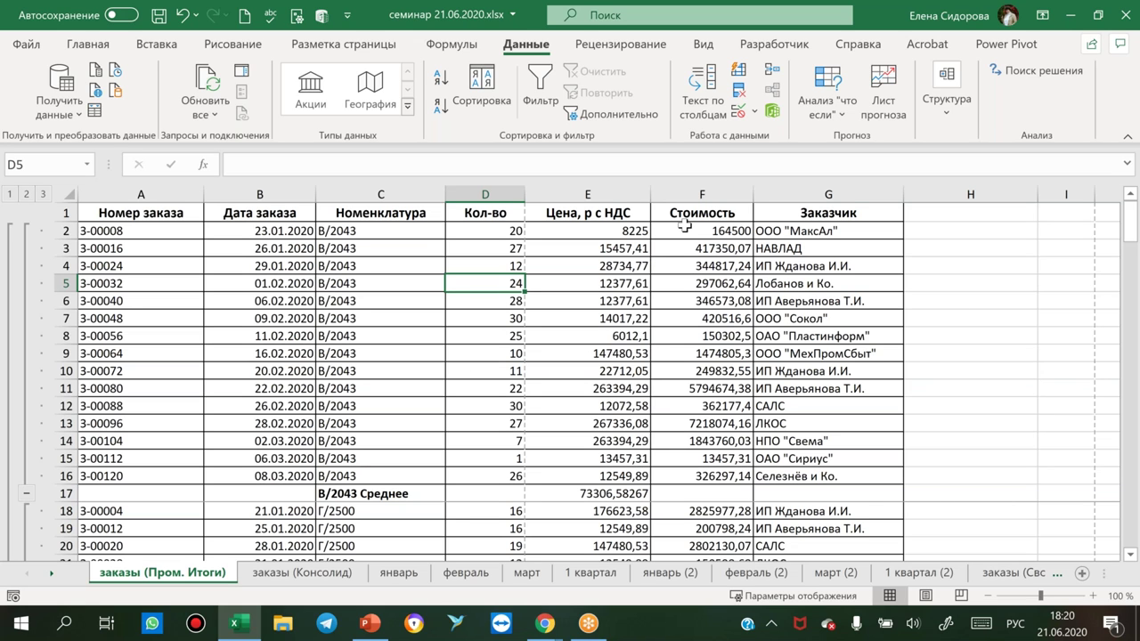
Remove all subtotals and outline grouping, returning the orders table to plain rows.
drag(684, 228, 677, 312)
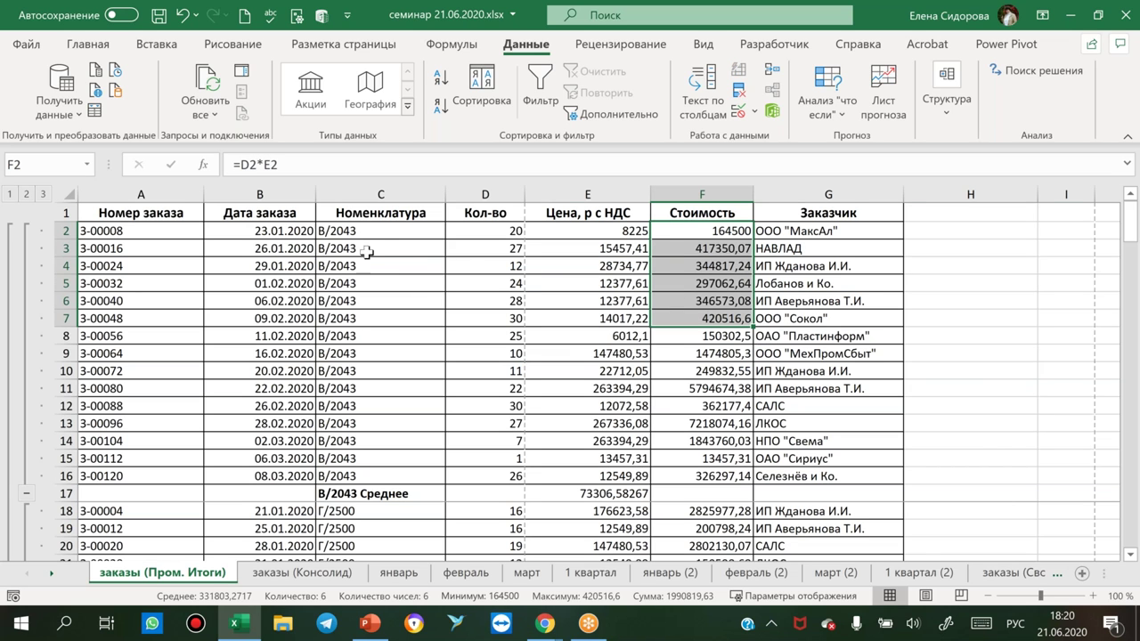
drag(356, 229, 367, 266)
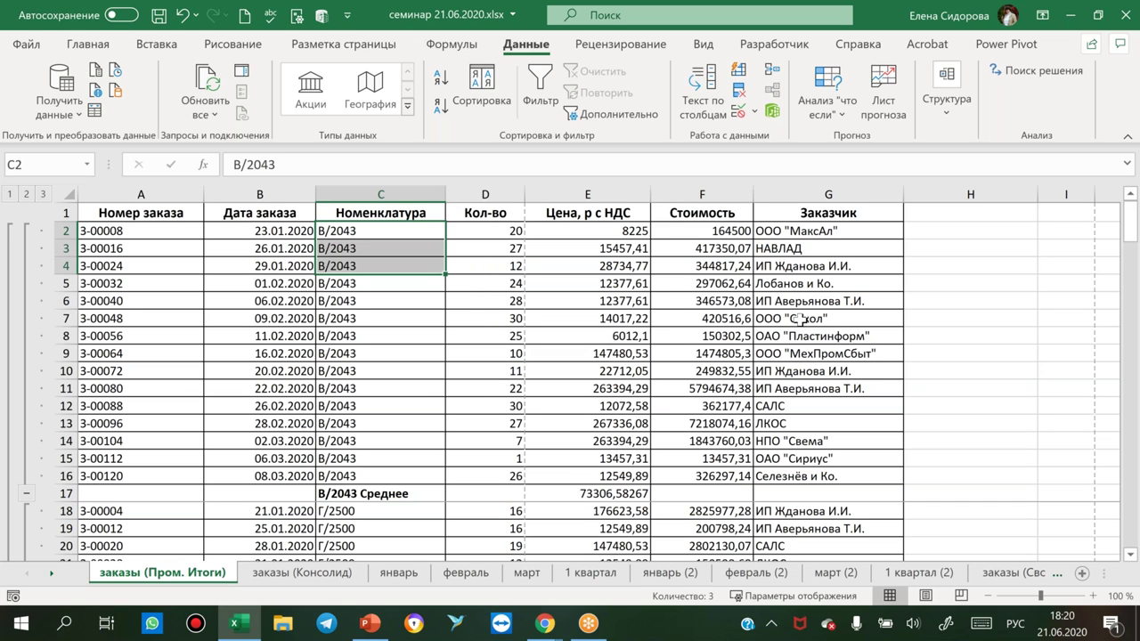
click(401, 391)
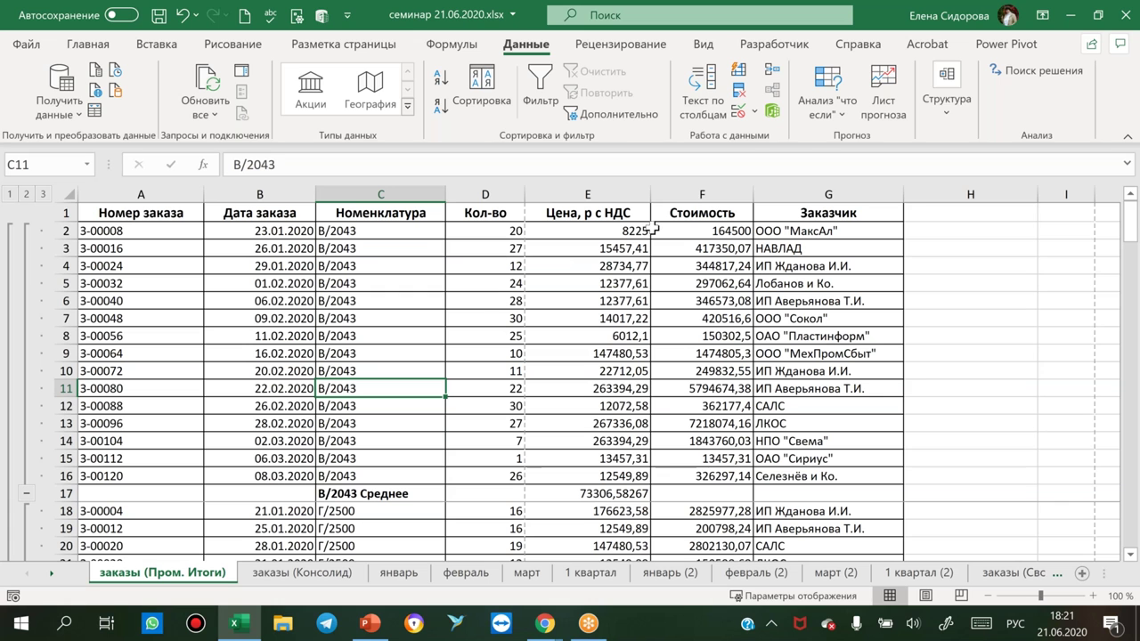
click(956, 87)
click(974, 171)
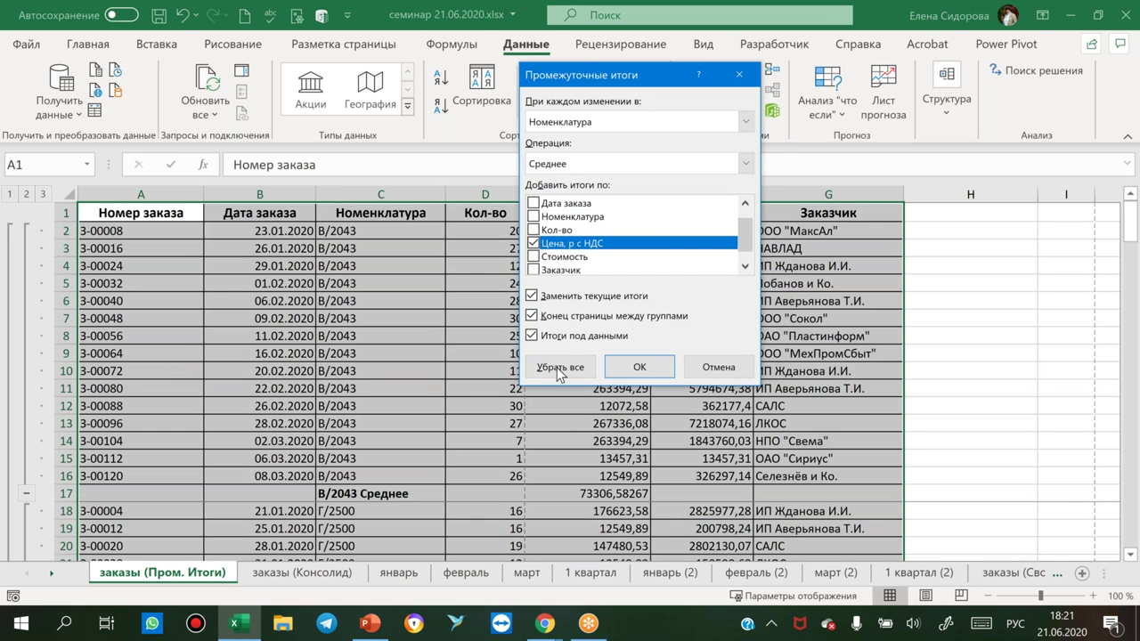
click(558, 366)
click(647, 370)
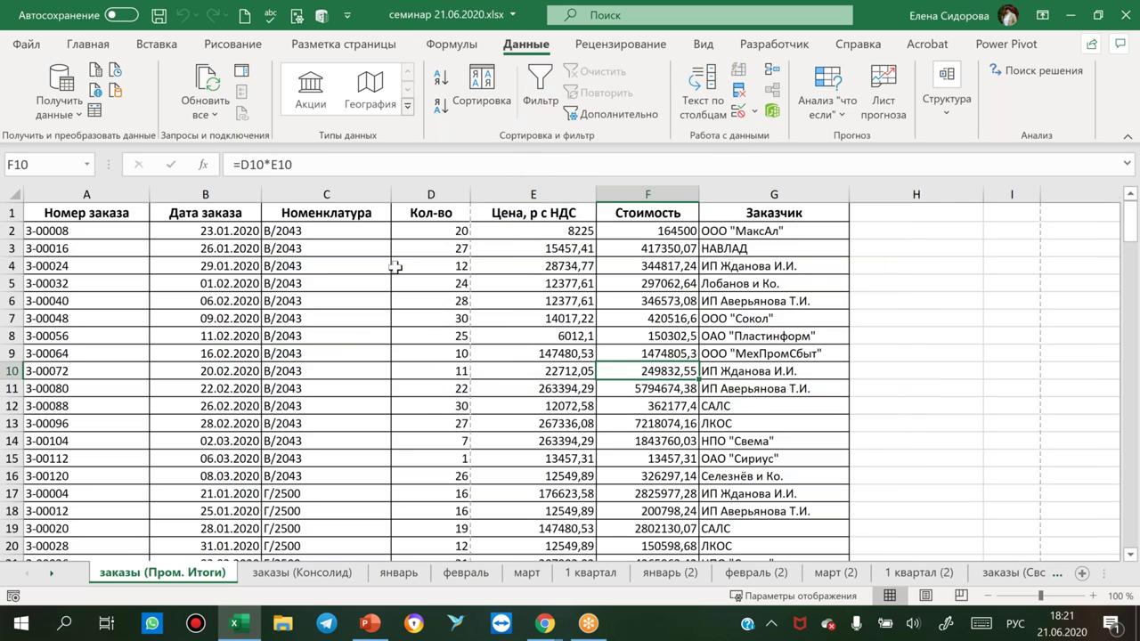
click(430, 266)
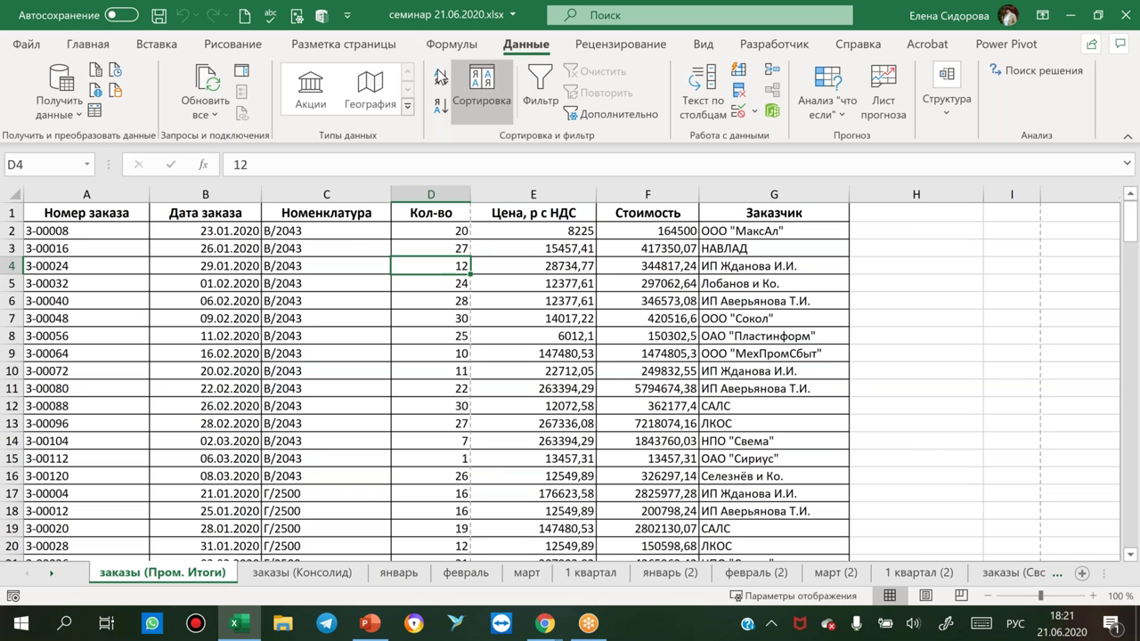
Sort the orders table by Заказчик, then by Номенклатура, both А to Я.
click(481, 86)
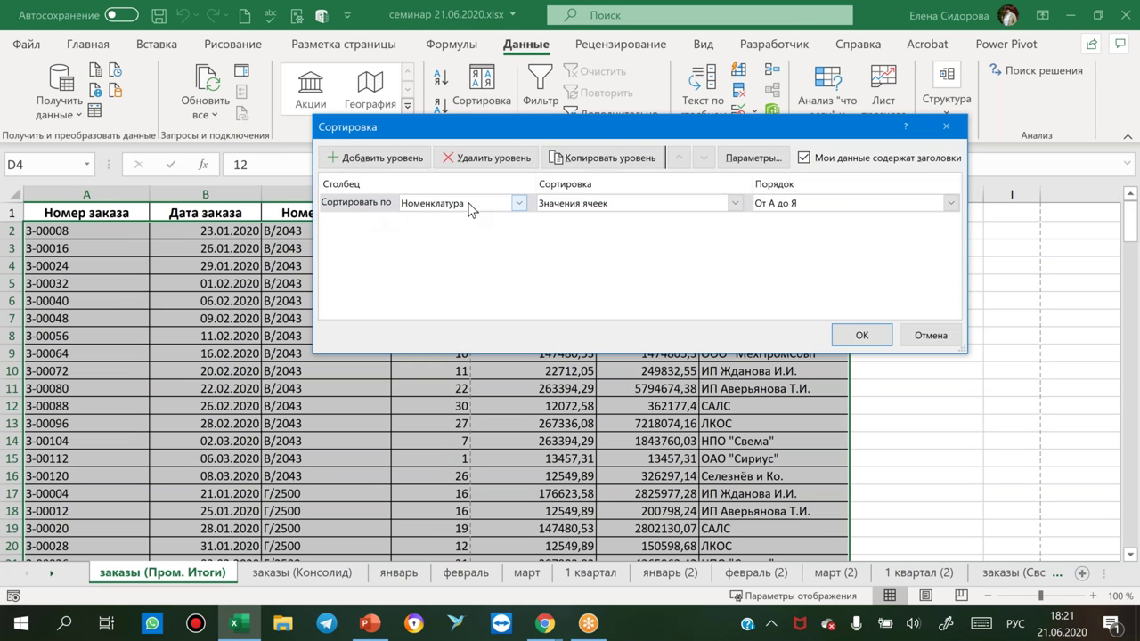
click(349, 158)
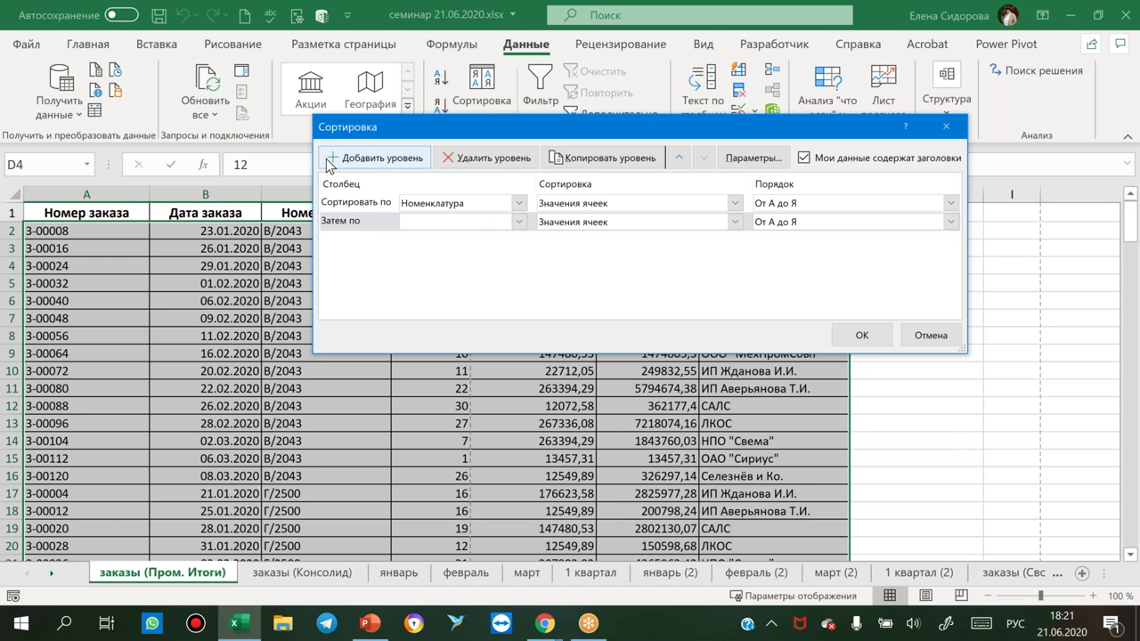
click(519, 203)
click(421, 301)
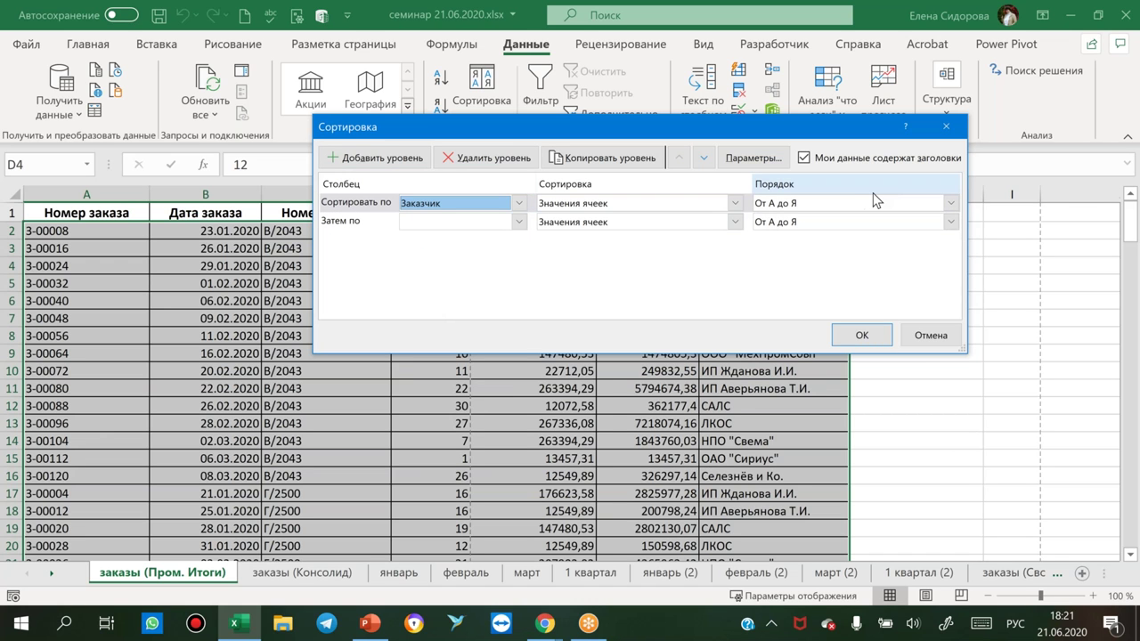
click(487, 219)
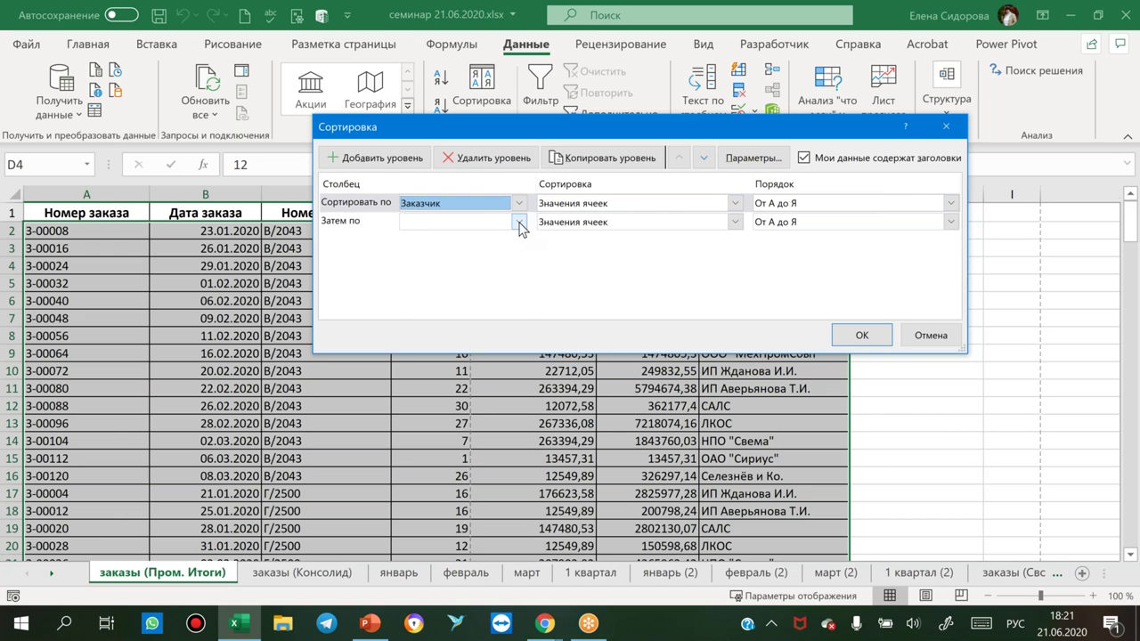
click(520, 223)
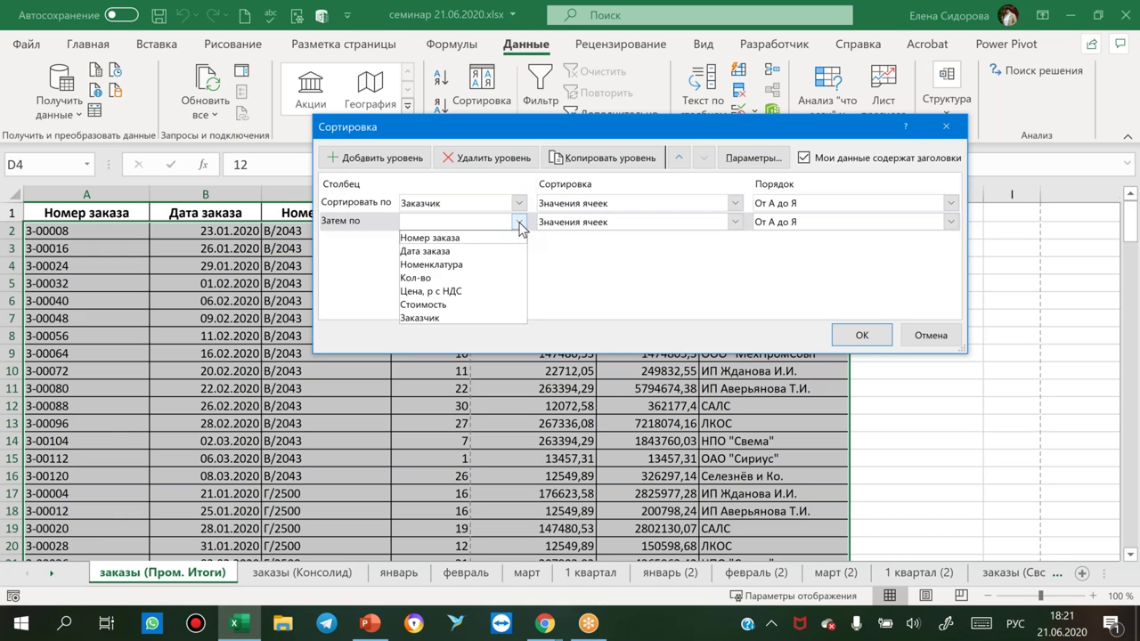
click(442, 264)
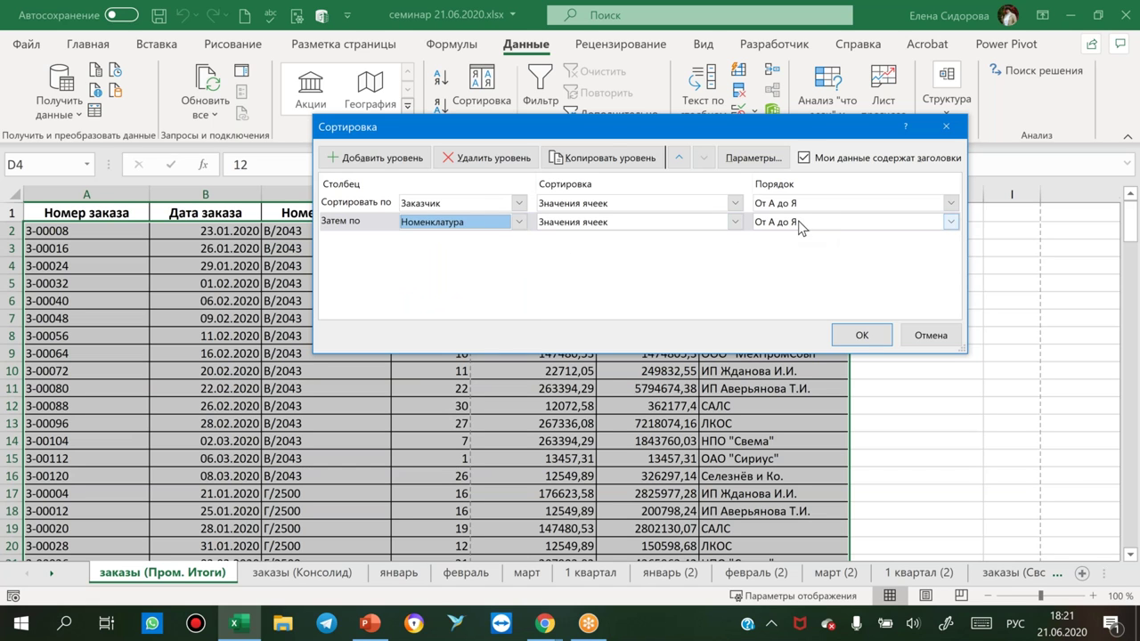
click(860, 336)
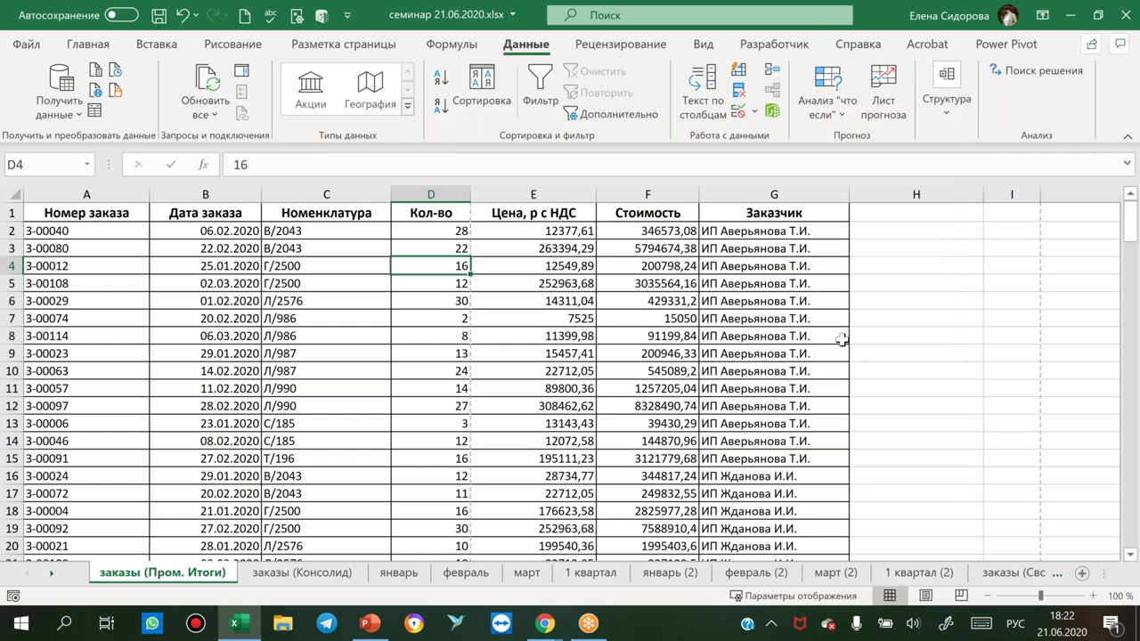
mouse_move(771, 232)
mouse_down()
mouse_move(703, 454)
mouse_move(67, 458)
mouse_up()
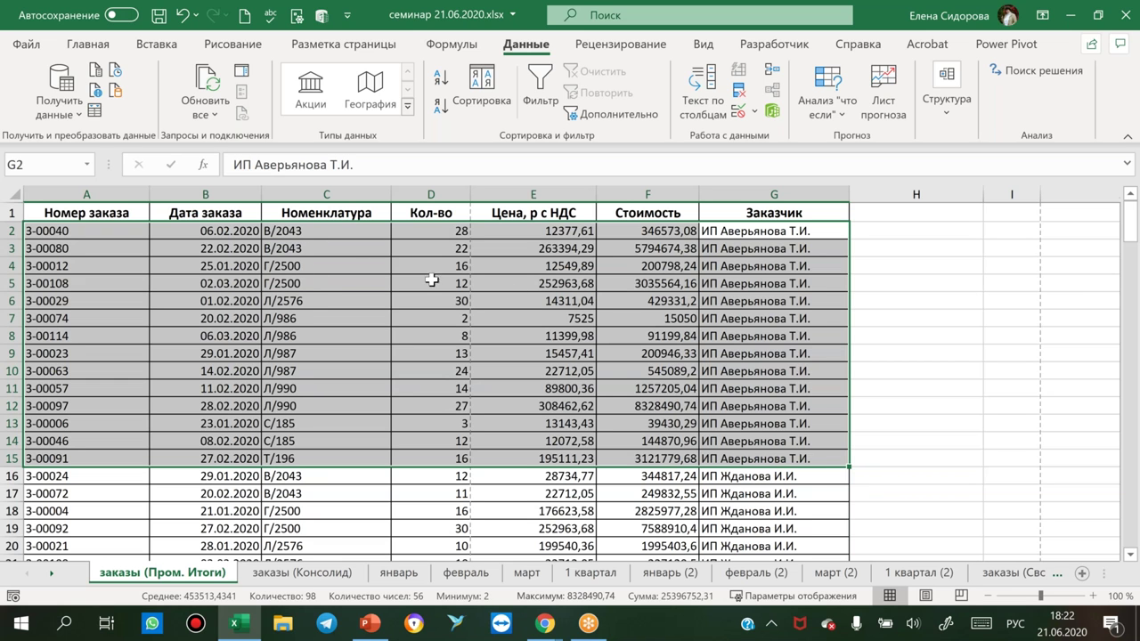
drag(310, 267, 313, 282)
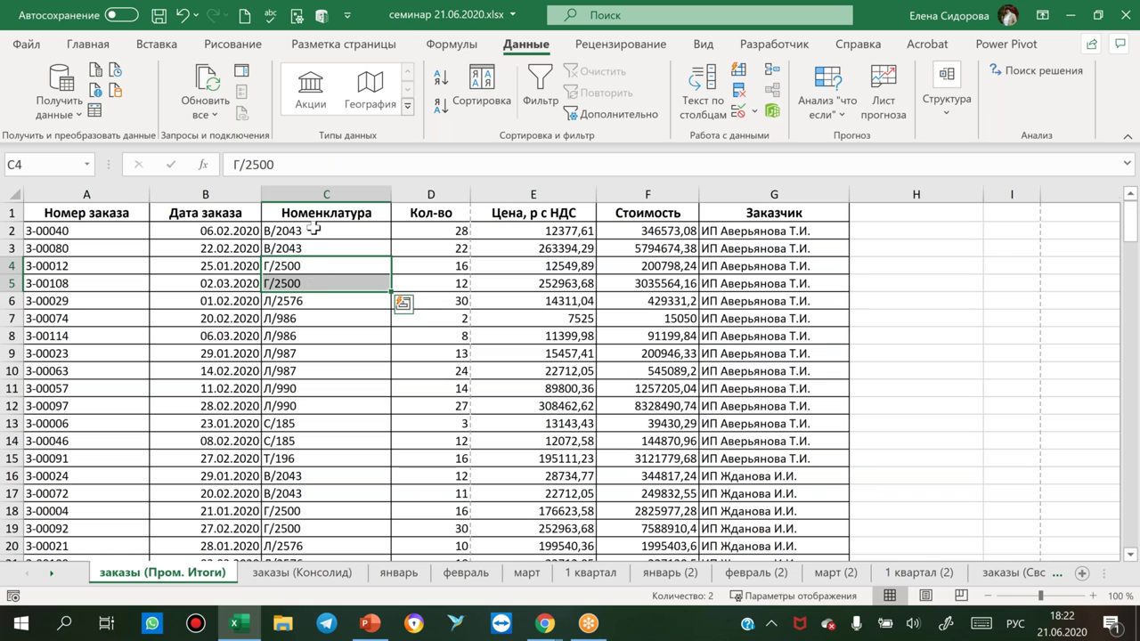
drag(312, 231, 311, 249)
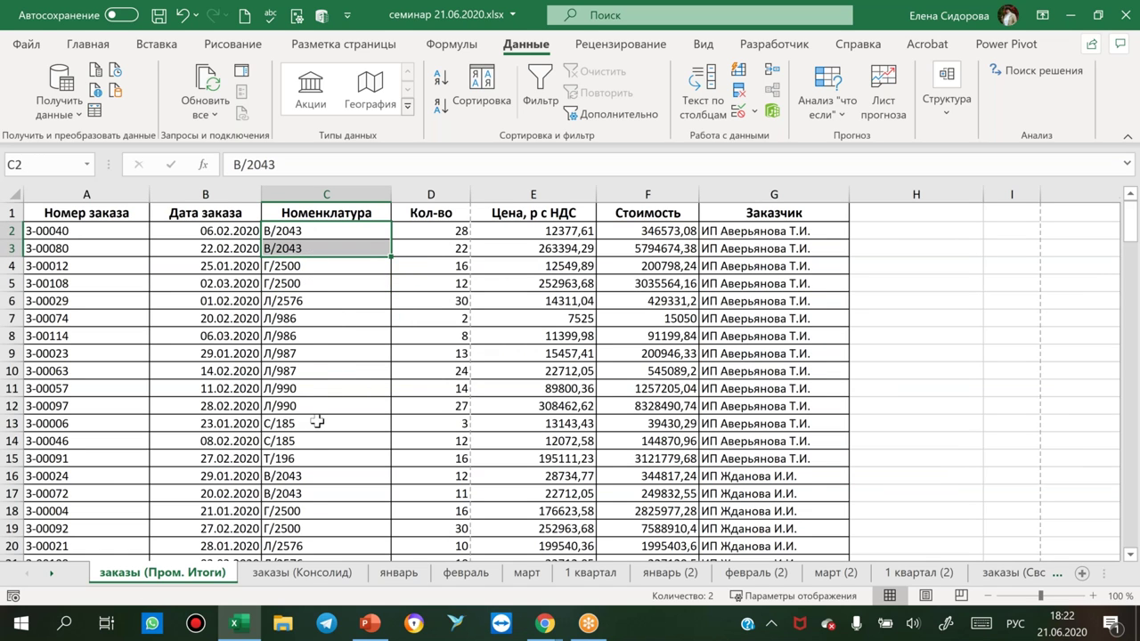
drag(307, 353, 312, 370)
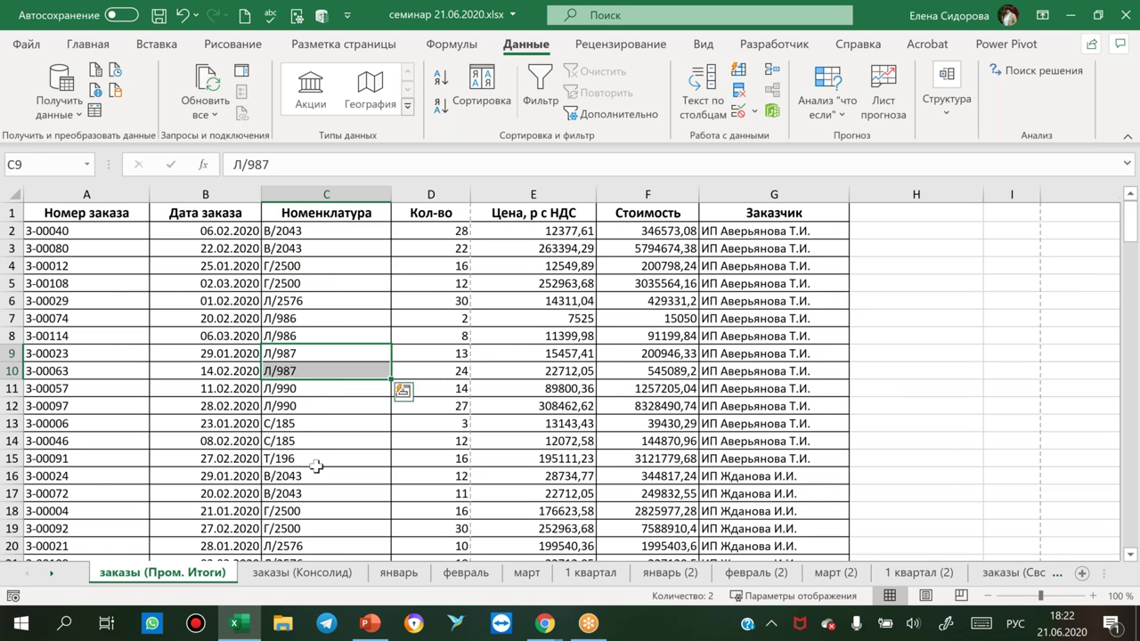
drag(312, 424, 314, 441)
click(336, 322)
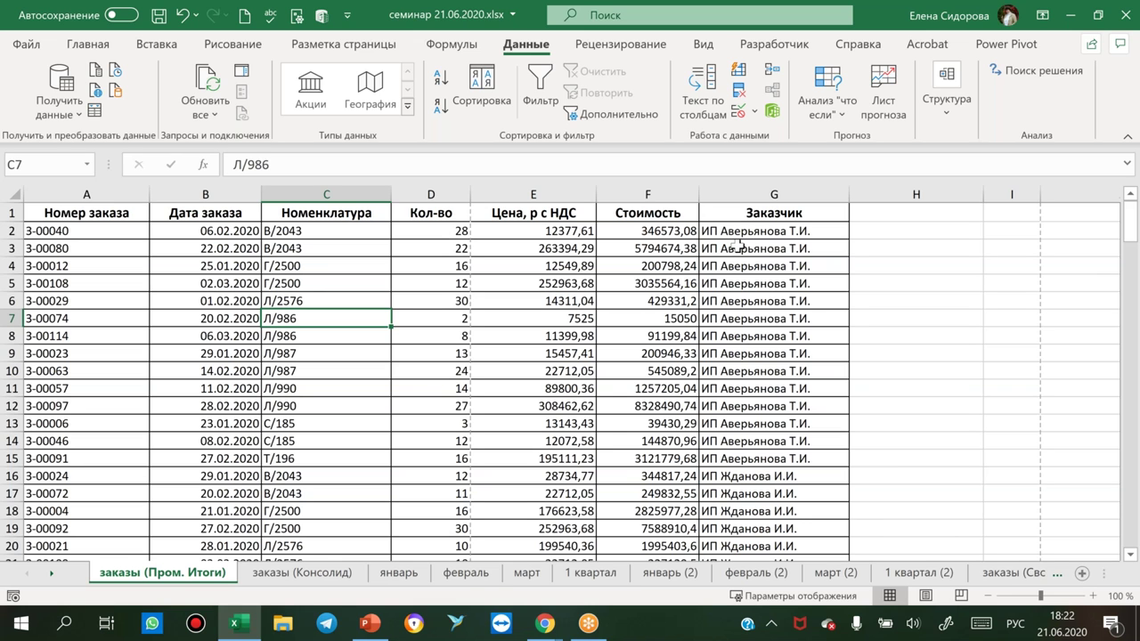
drag(738, 231, 681, 457)
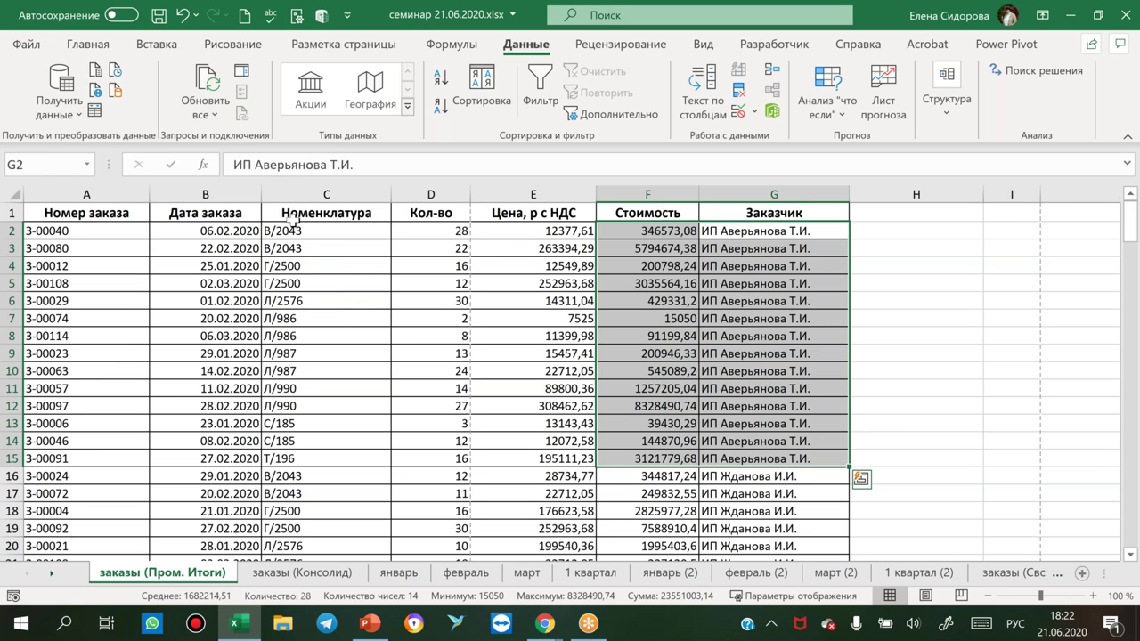
click(566, 267)
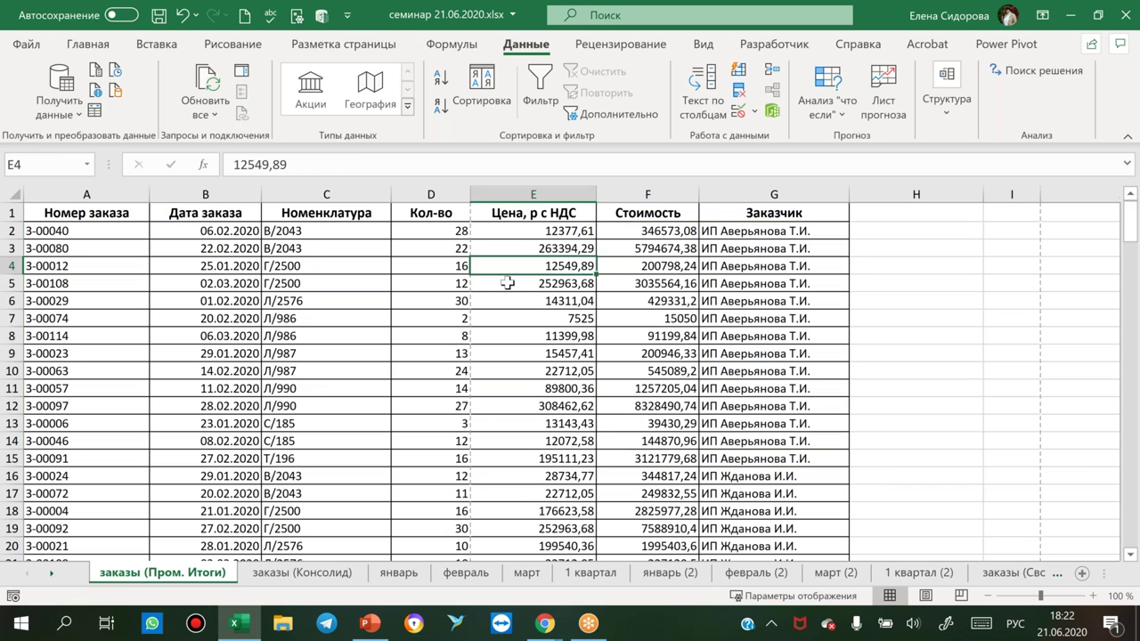
click(942, 112)
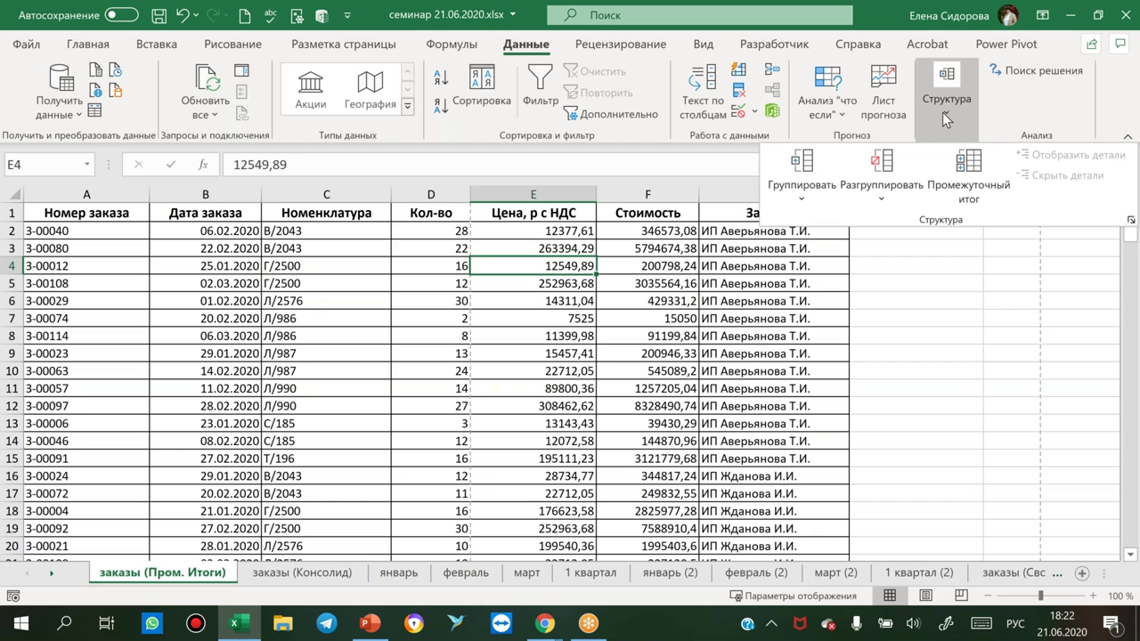
Add Сумма subtotals of Стоимость at each change in Заказчик, unticking Цена, р с НДС.
click(975, 189)
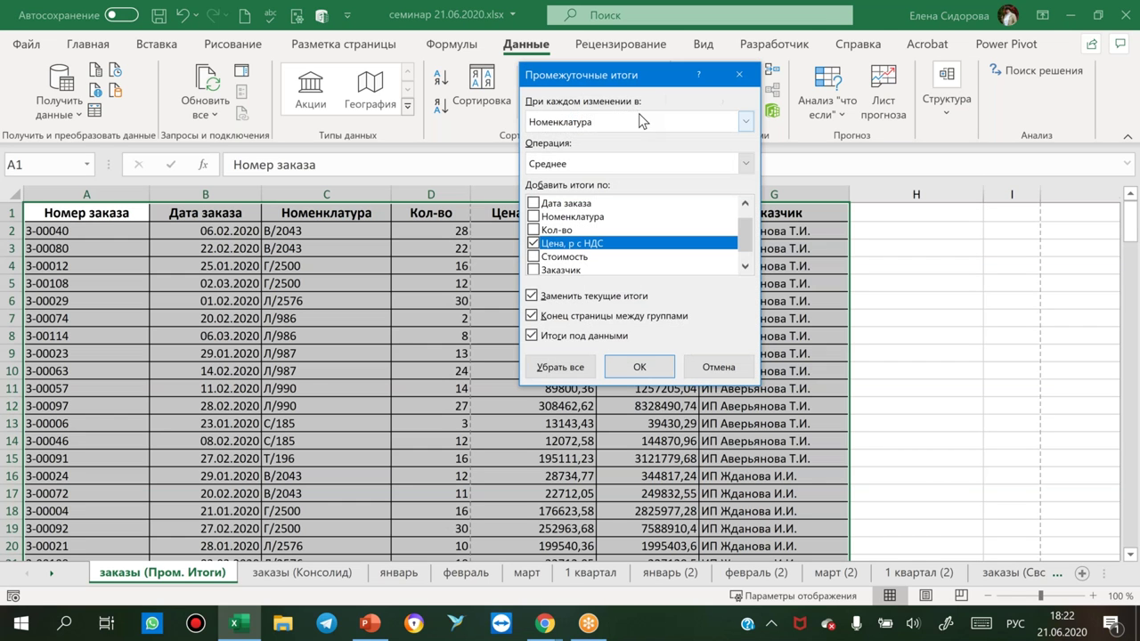
drag(647, 81, 478, 87)
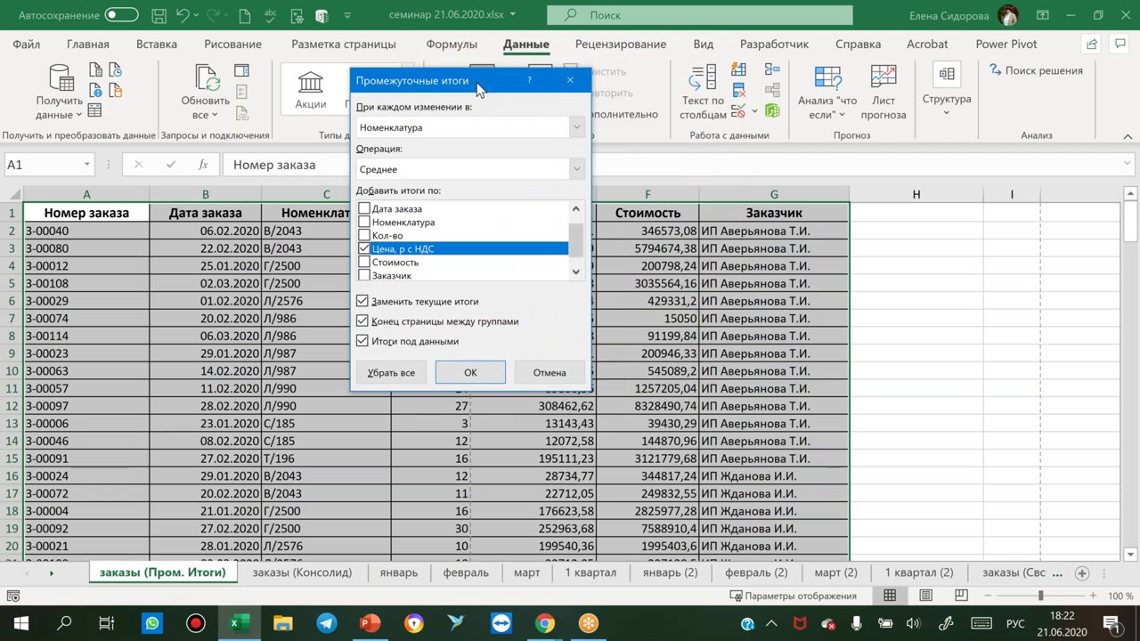
click(577, 127)
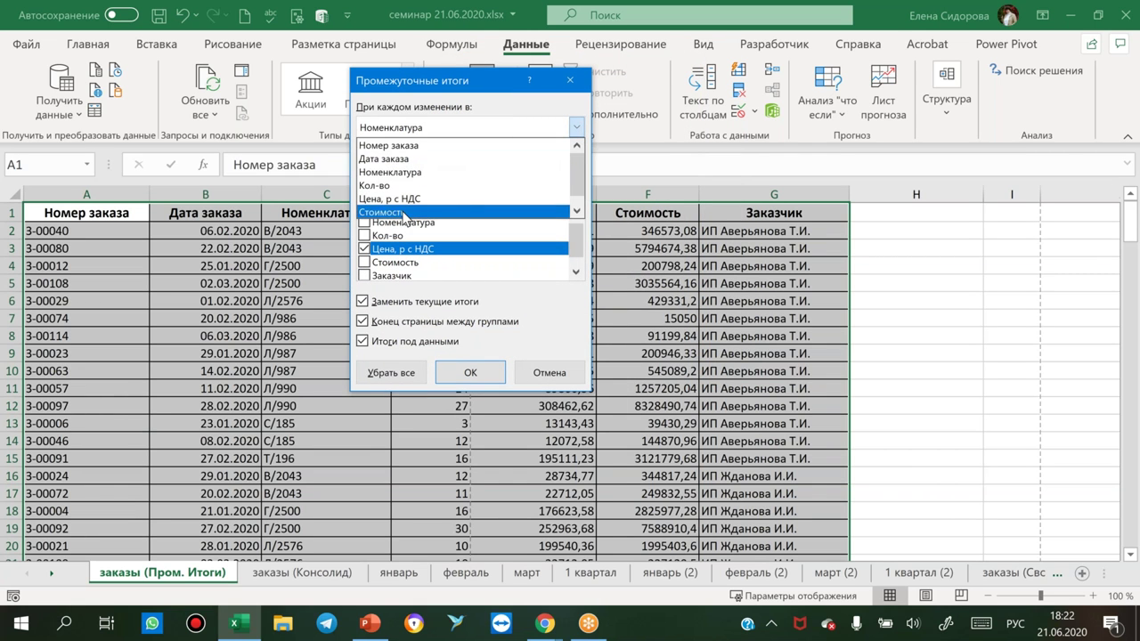
scroll(574, 184, down, 1)
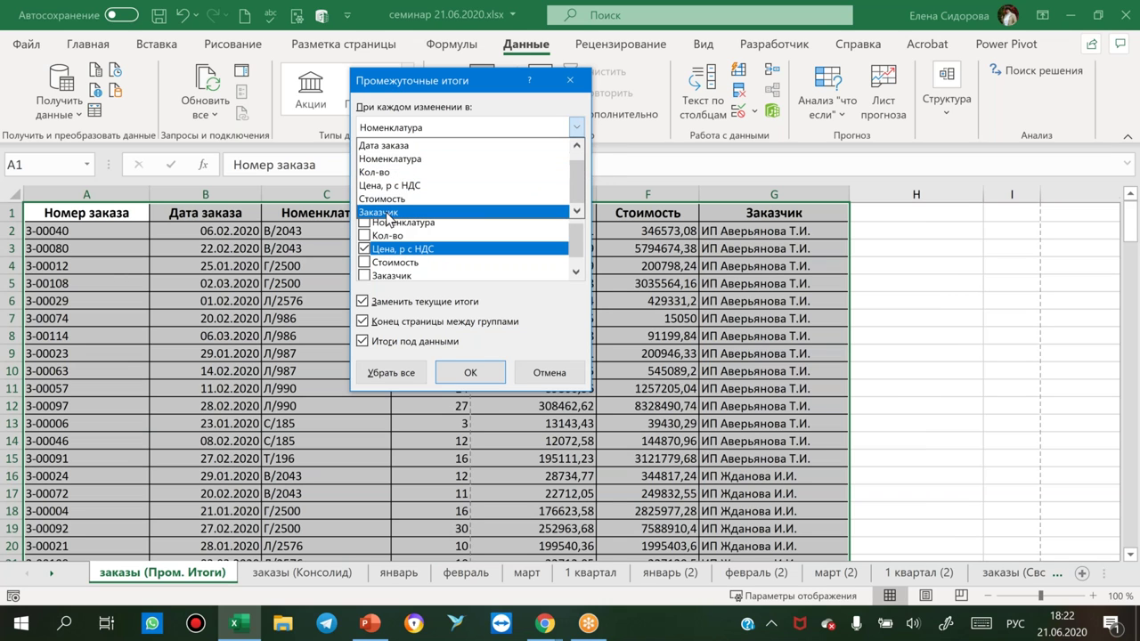
click(392, 212)
click(387, 170)
click(387, 188)
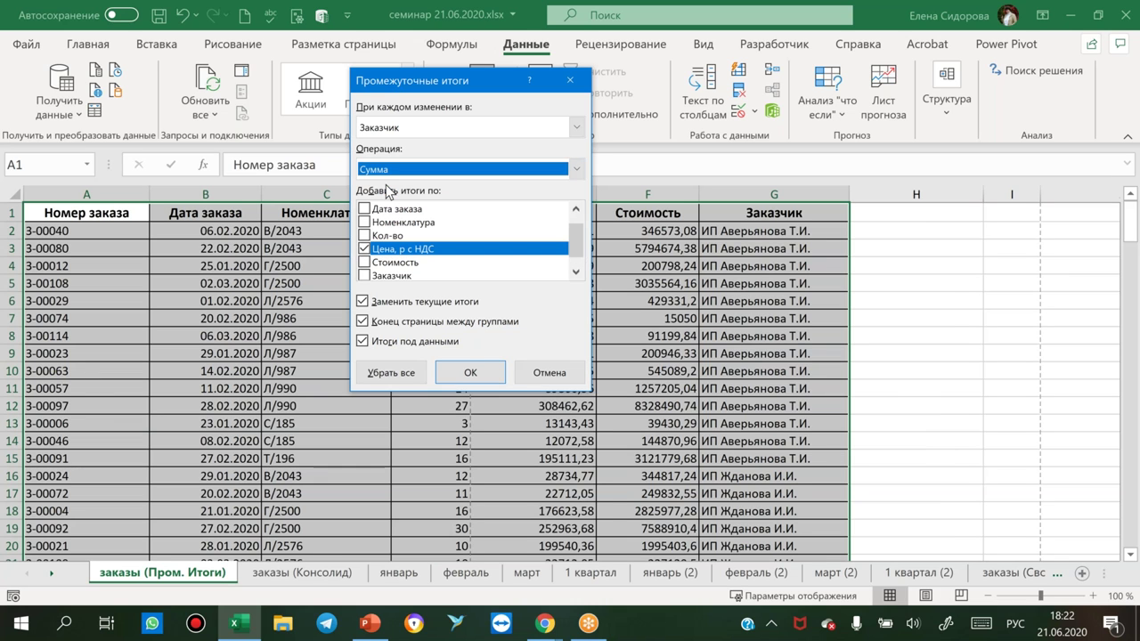
click(364, 248)
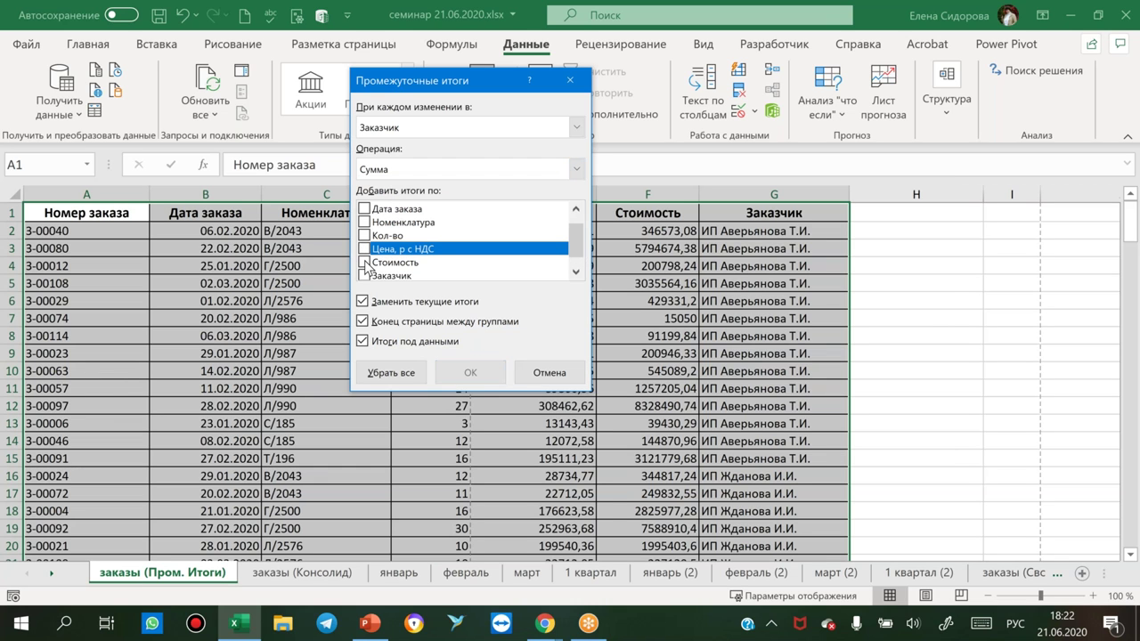
click(363, 262)
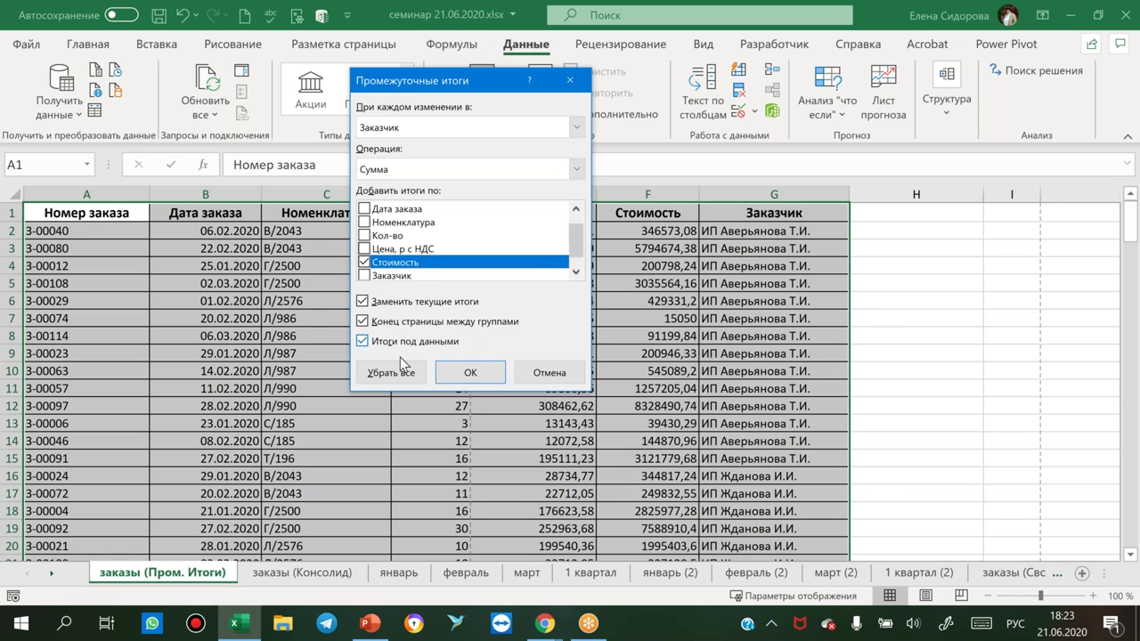
click(457, 374)
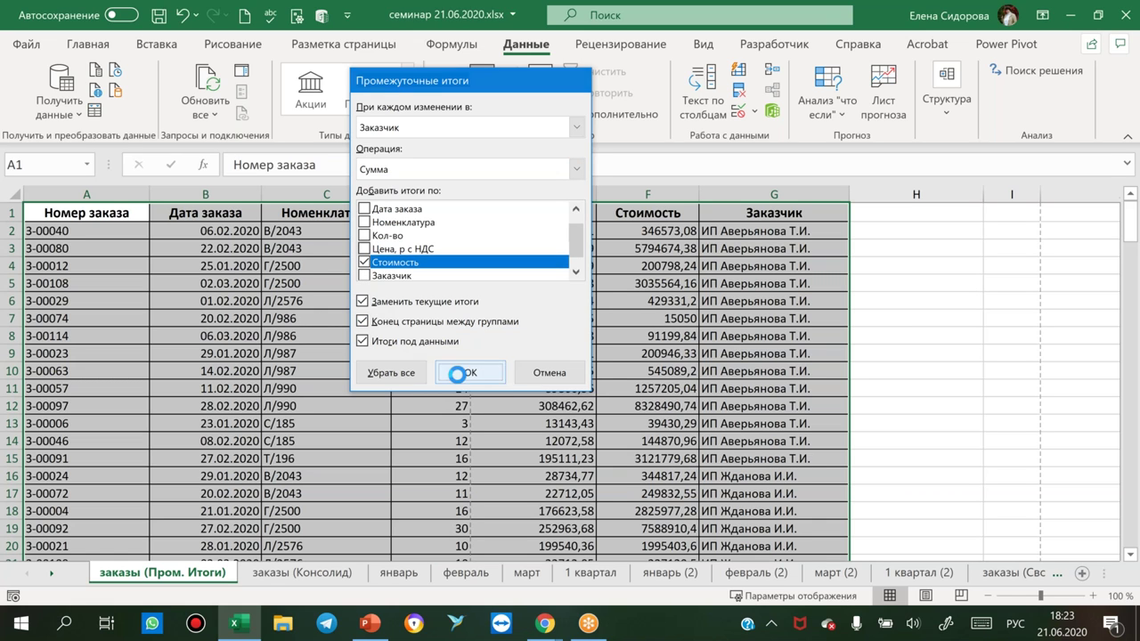
click(587, 265)
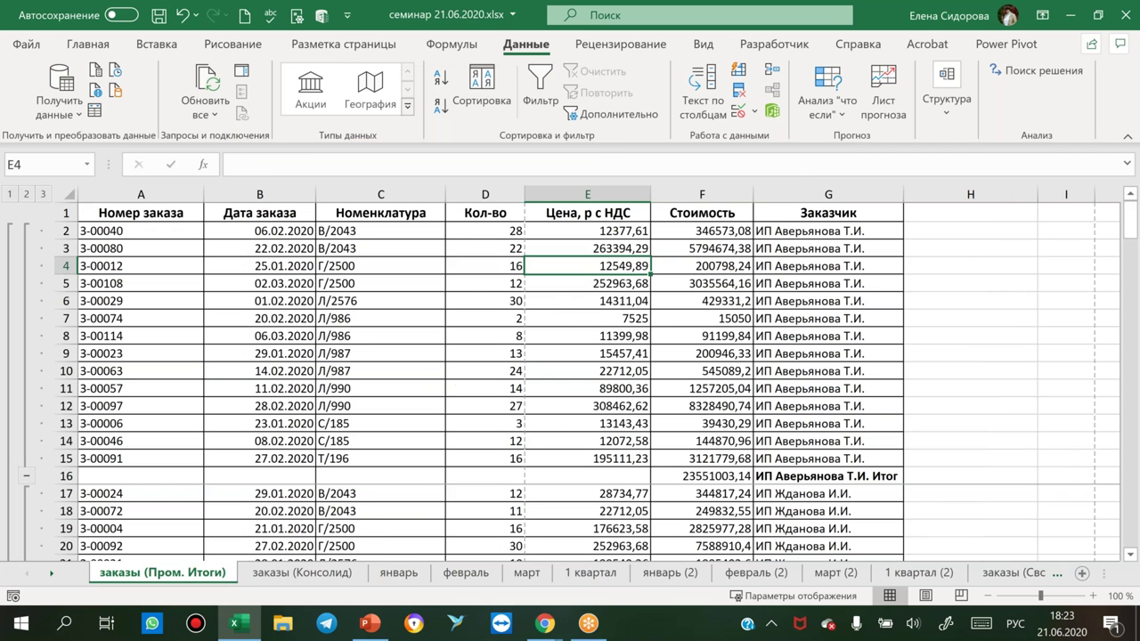
Nest Стоимость subtotals by Номенклатура within customers, no page breaks, collapsed to outline level 3.
drag(806, 478, 331, 465)
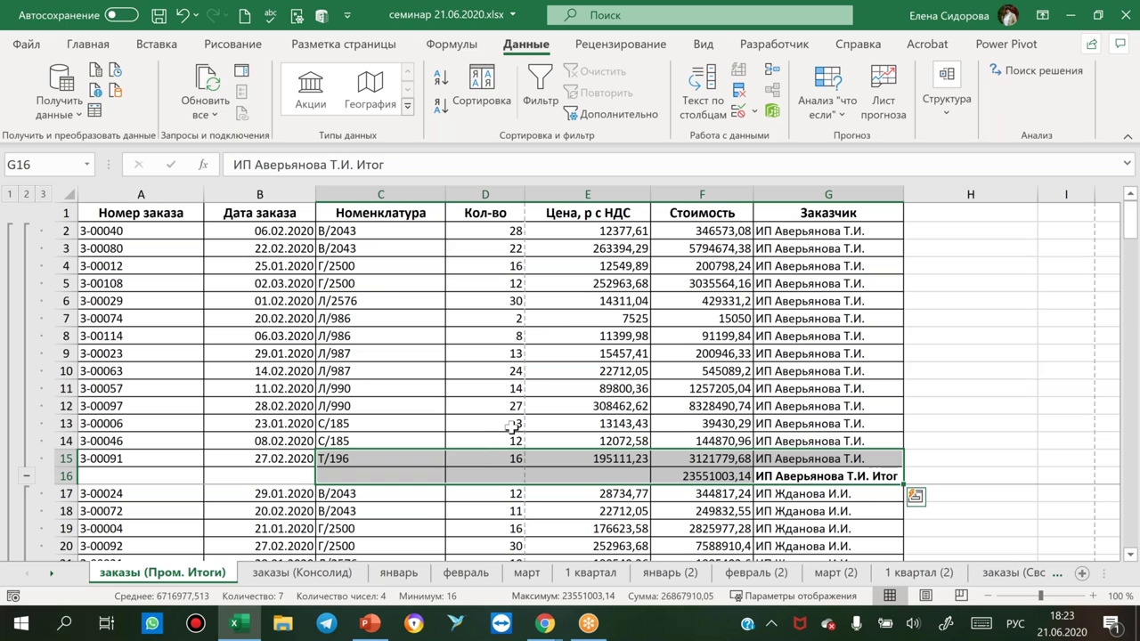
drag(383, 236, 377, 458)
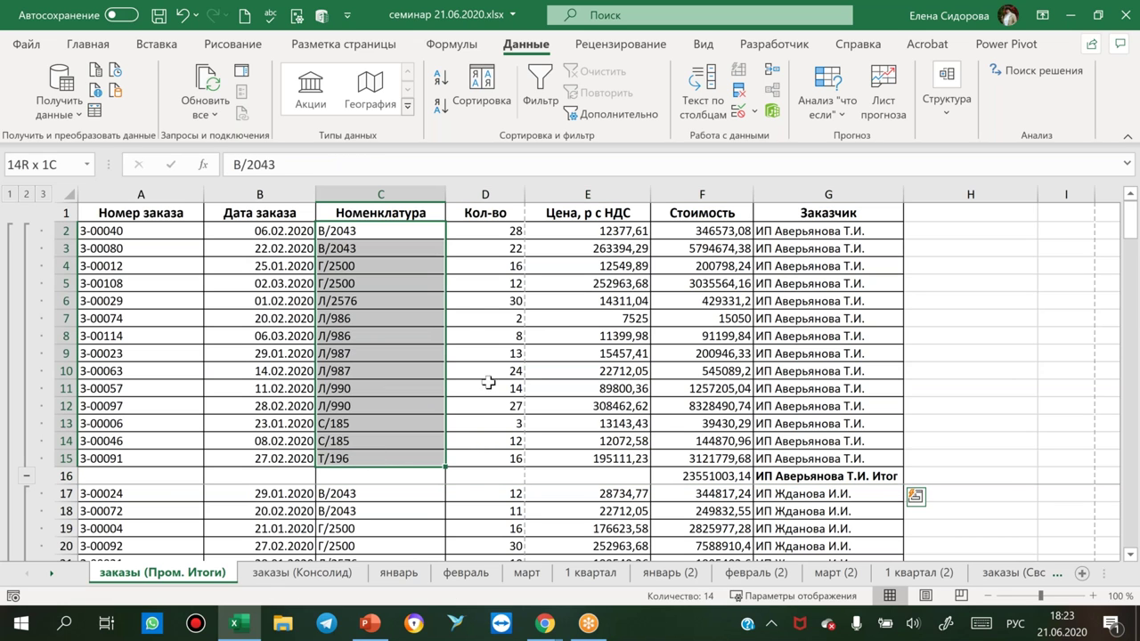
click(532, 336)
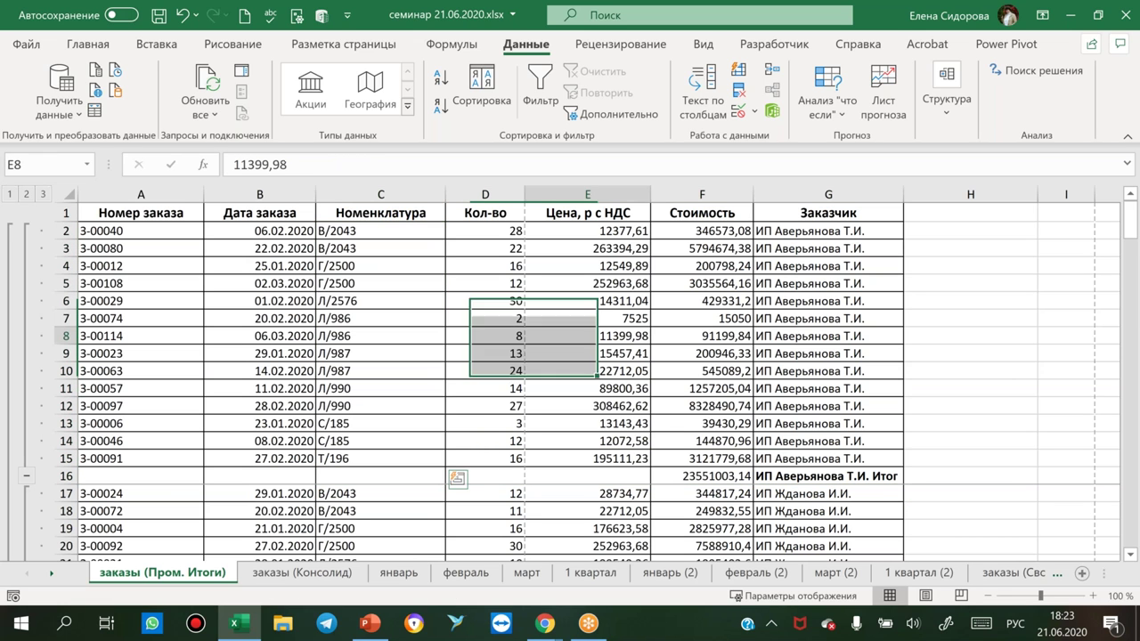
click(946, 98)
click(960, 171)
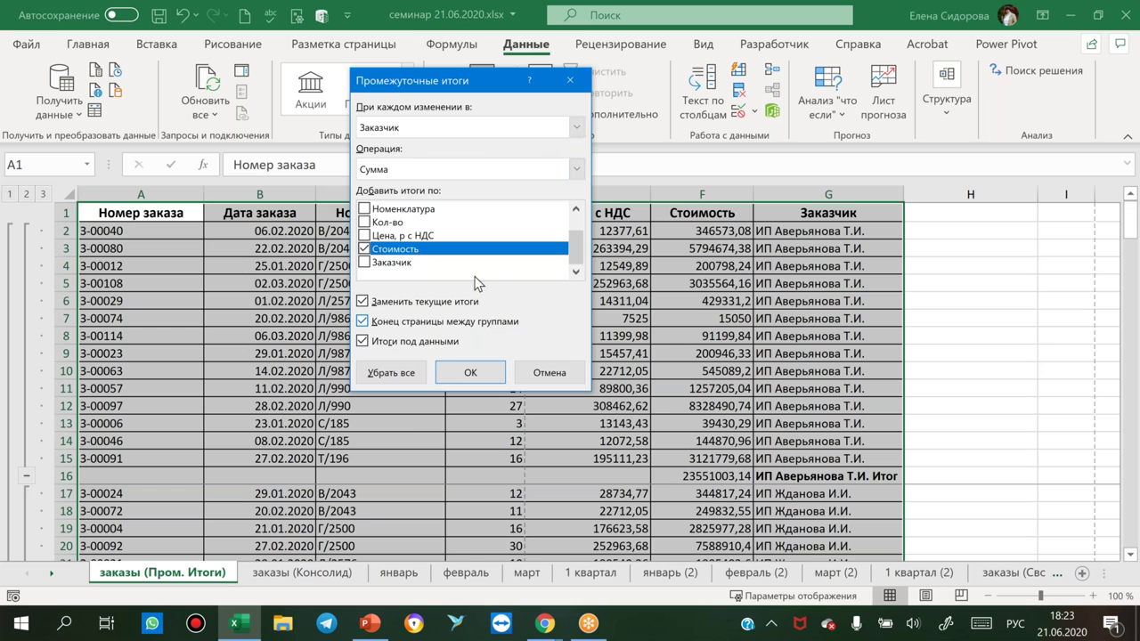
click(577, 127)
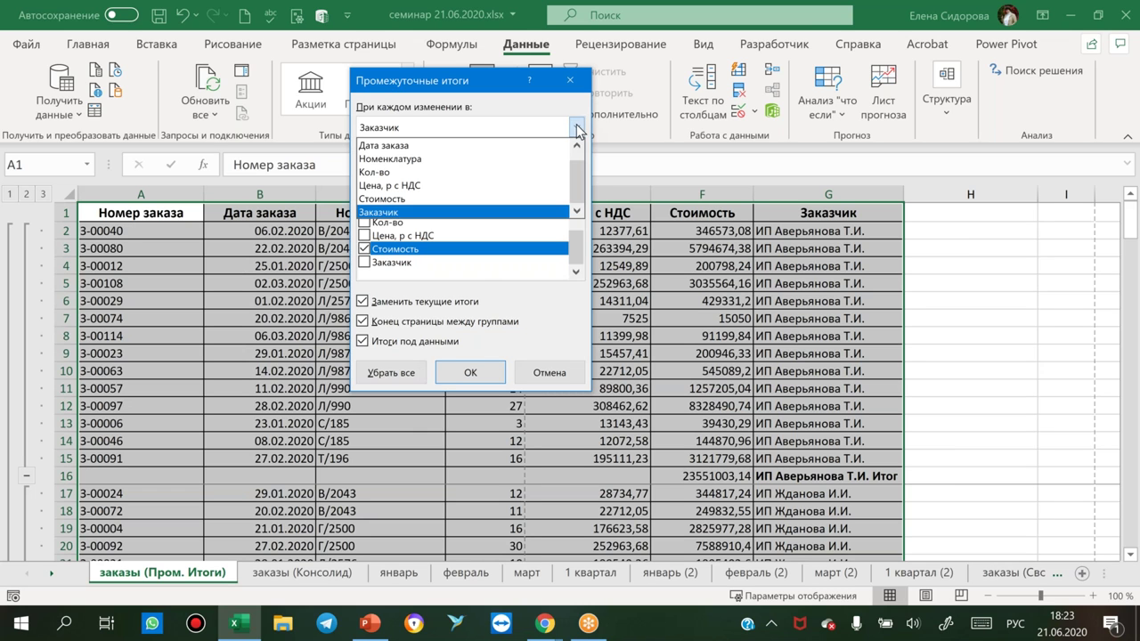
click(392, 159)
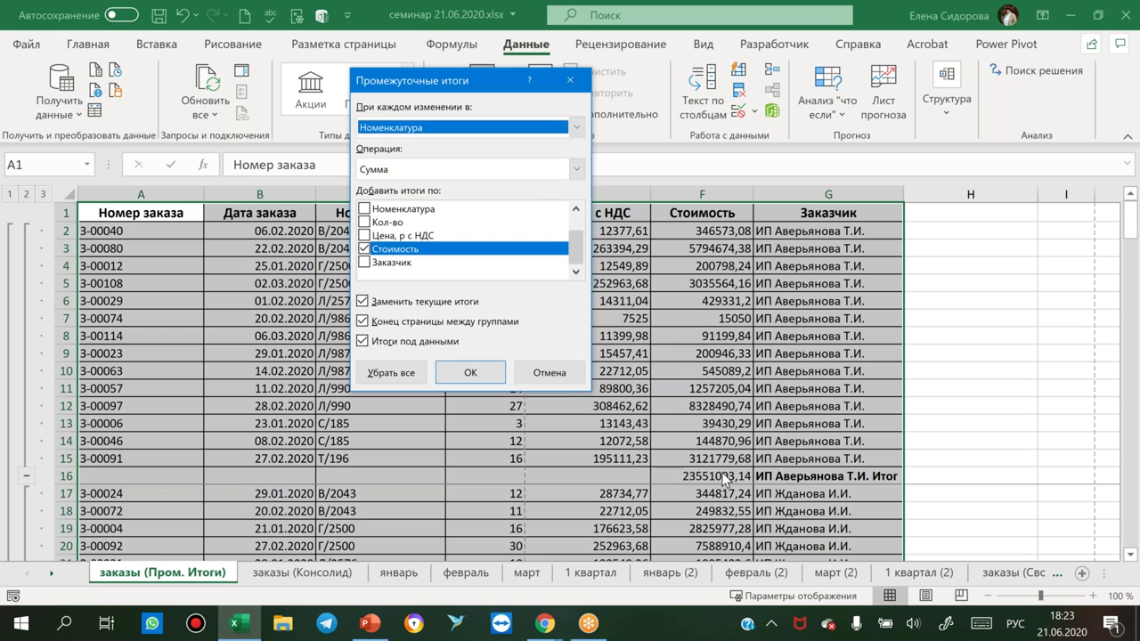
click(362, 301)
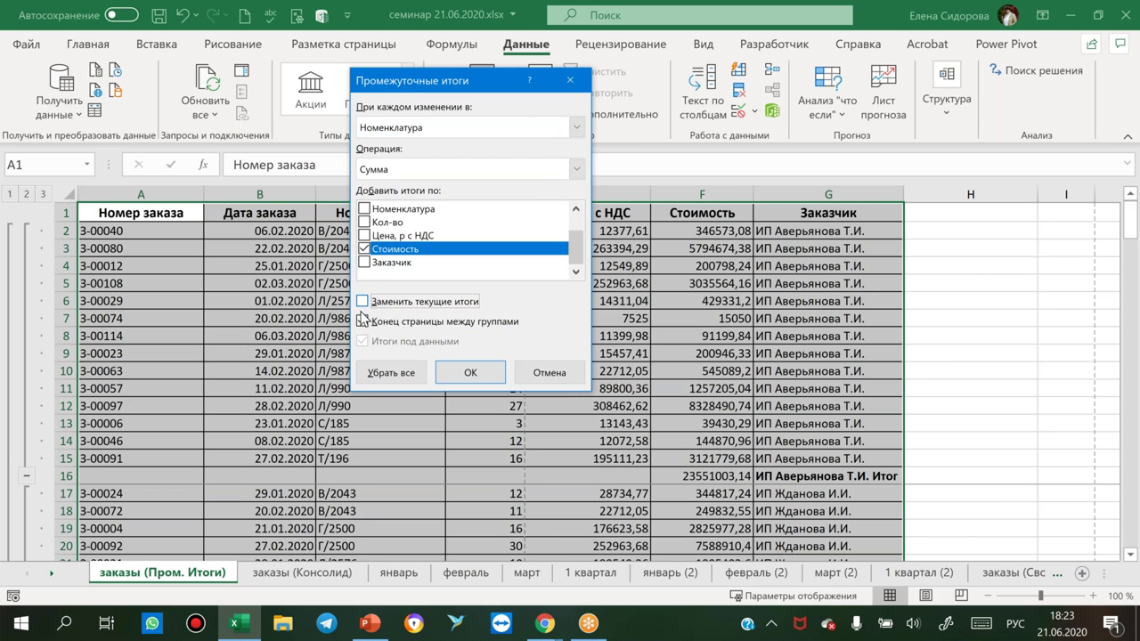
click(363, 322)
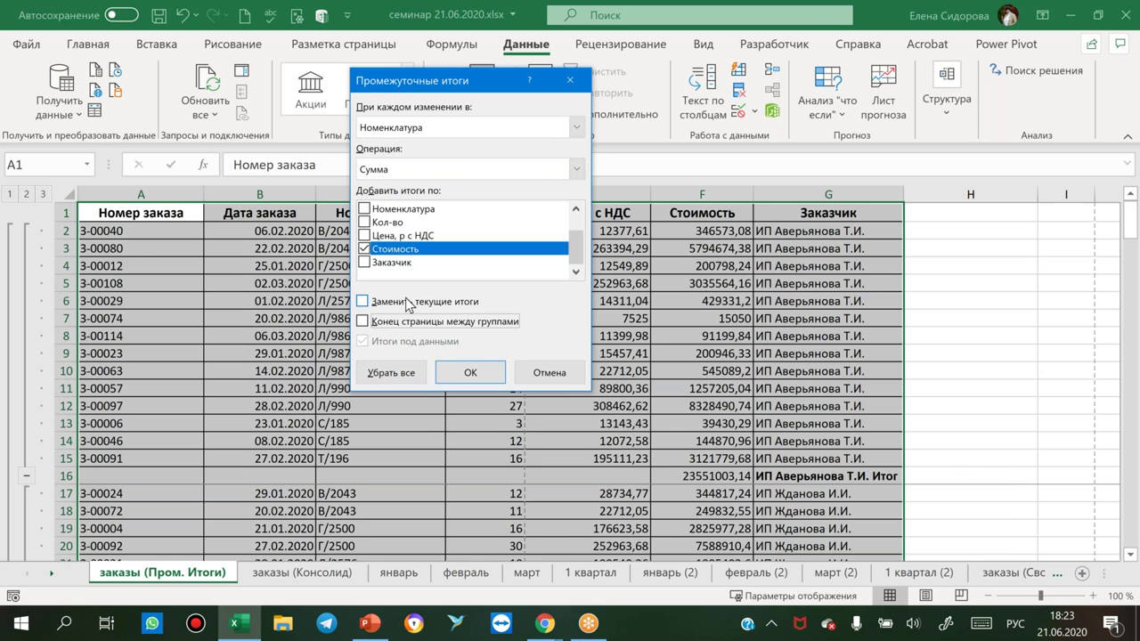
click(464, 375)
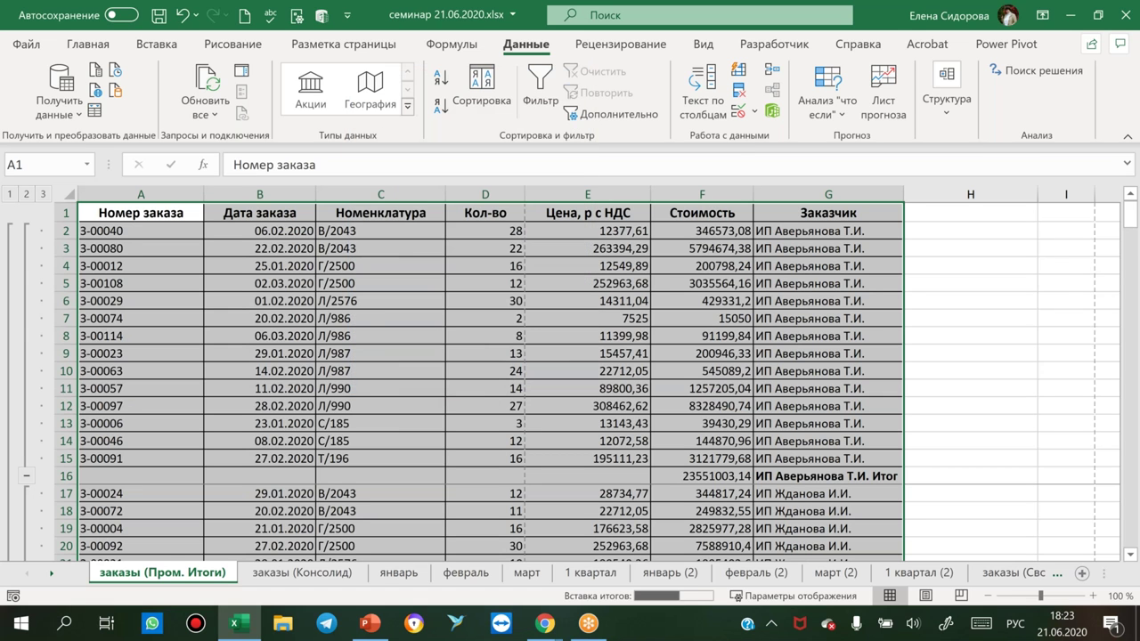
click(604, 336)
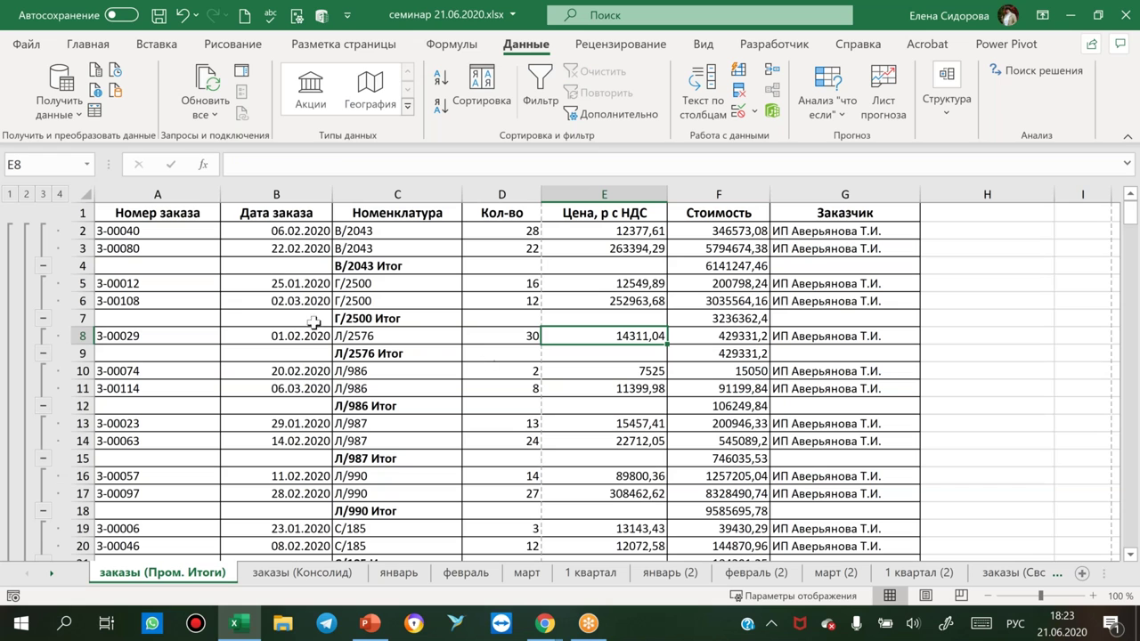
click(43, 195)
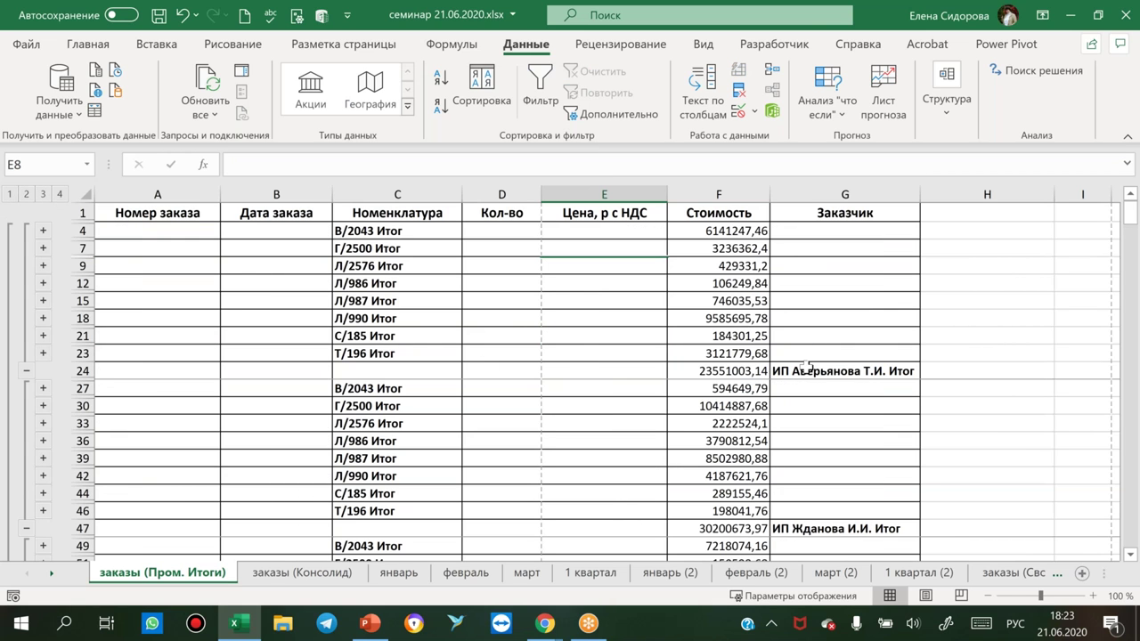
drag(730, 372, 316, 369)
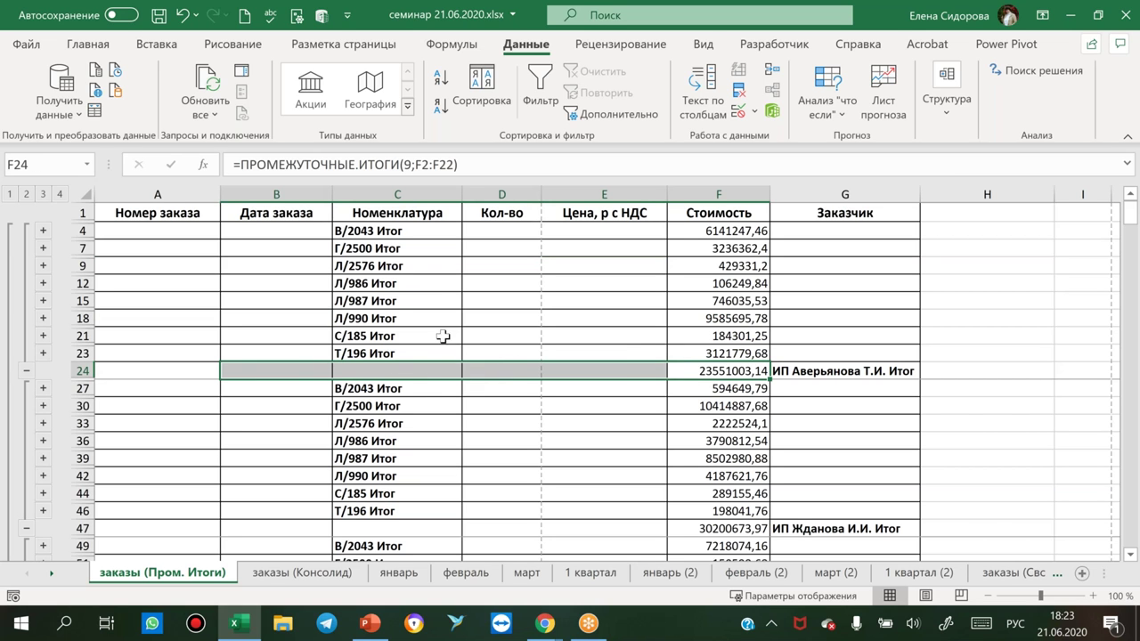
drag(381, 230, 704, 231)
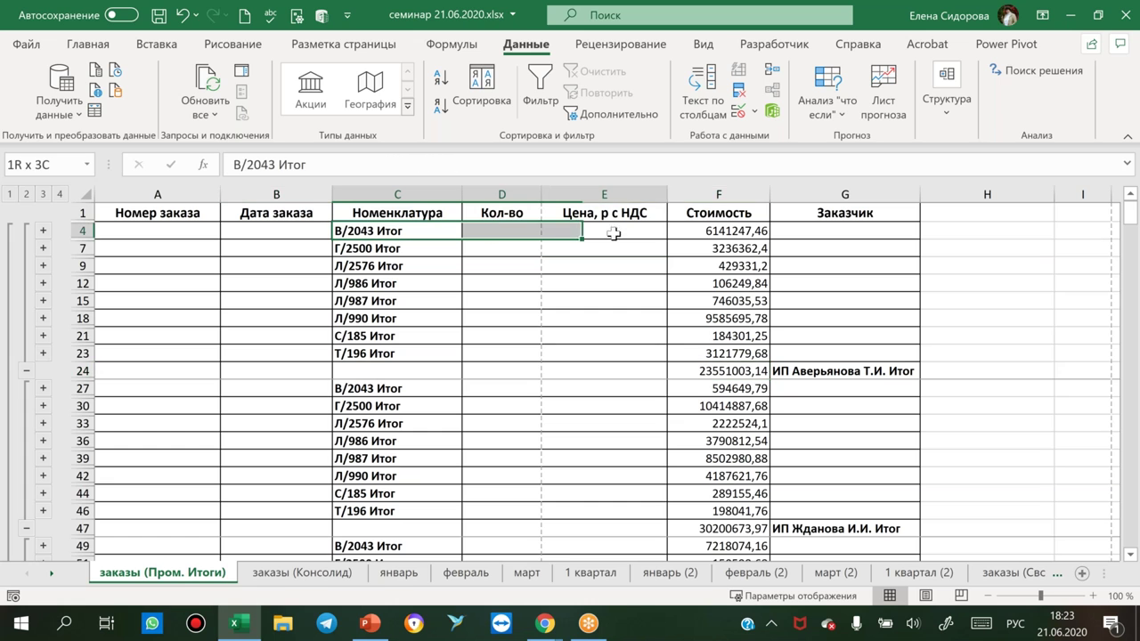
drag(385, 249, 718, 251)
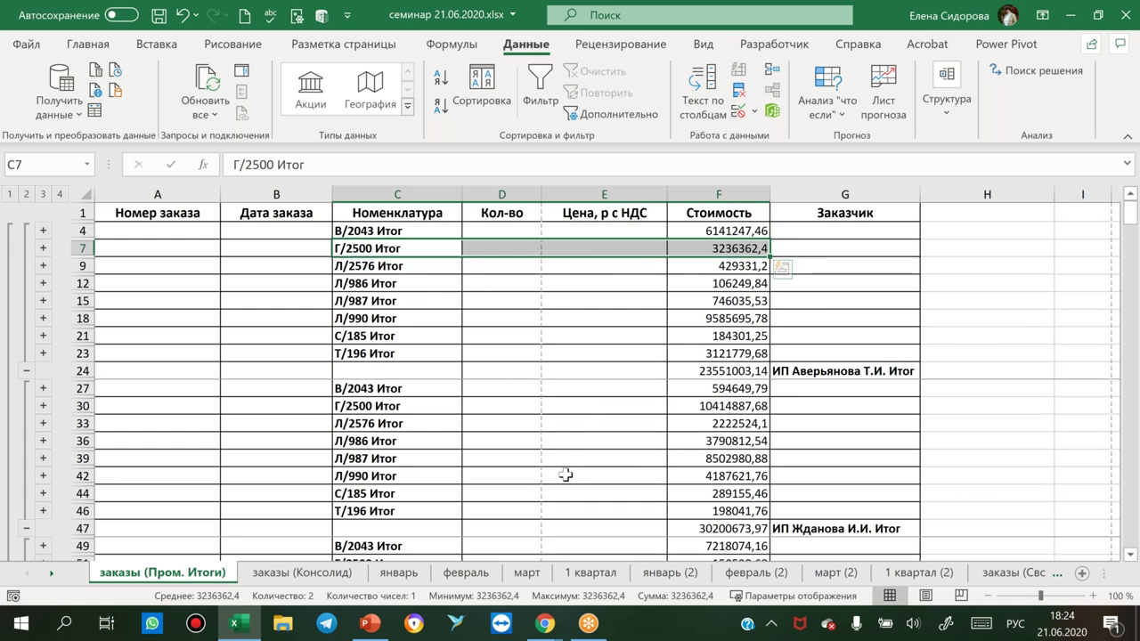
drag(701, 233, 696, 358)
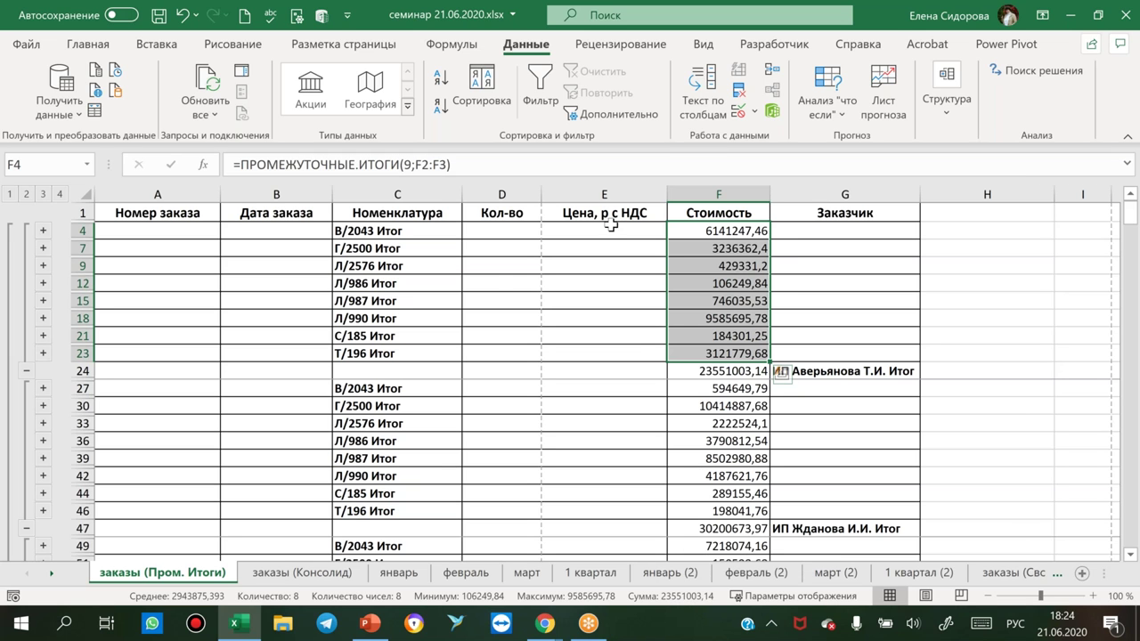
key(Left)
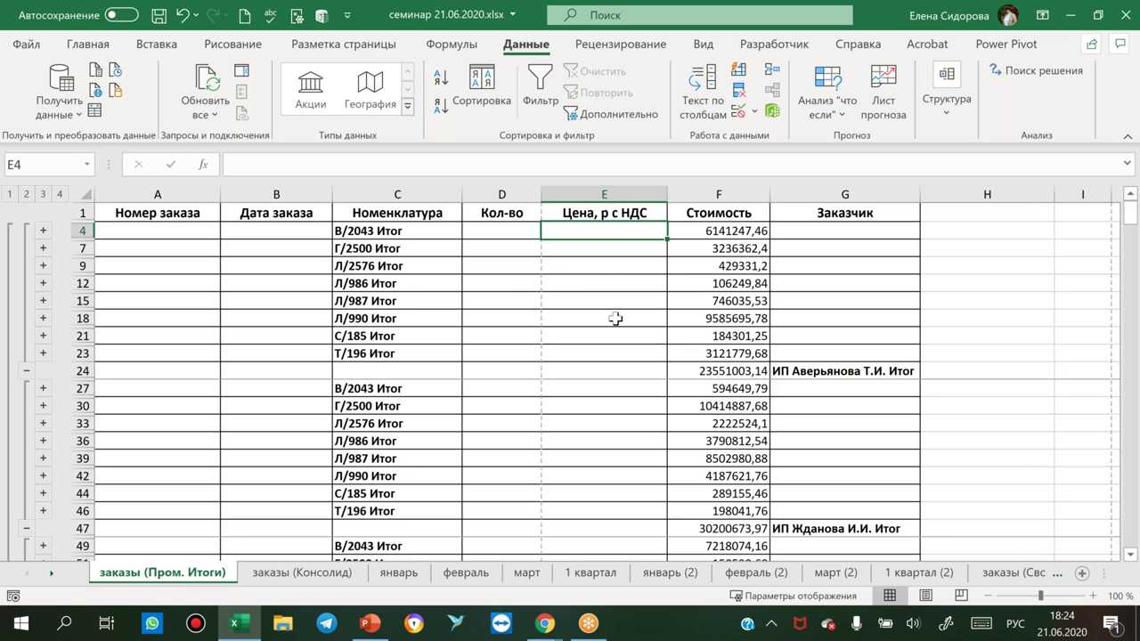
drag(397, 214, 393, 354)
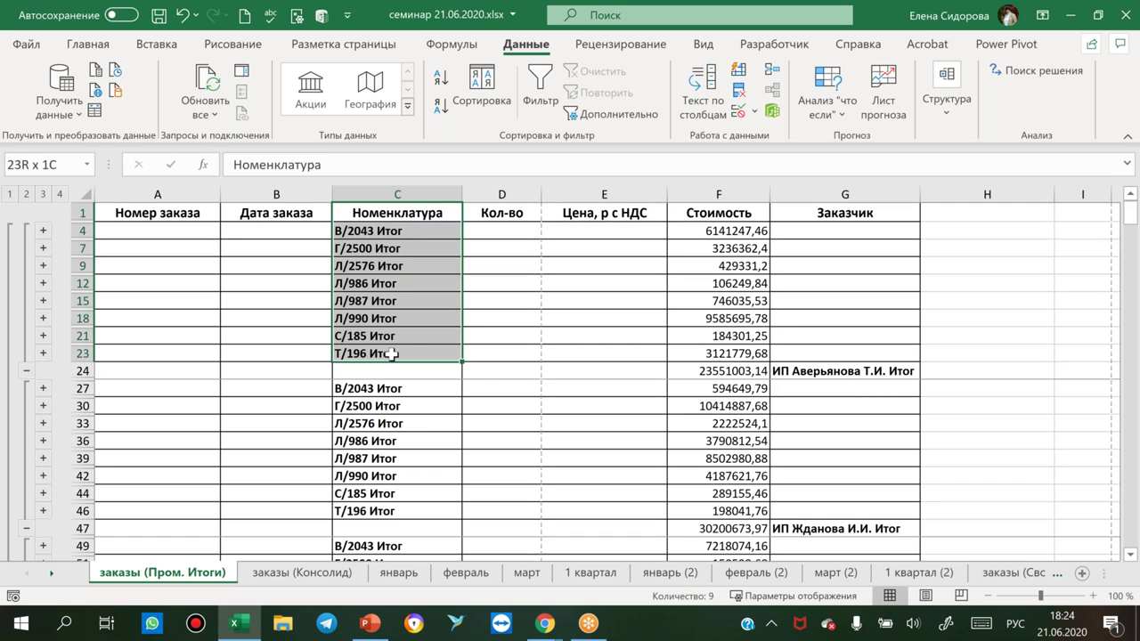
shift+click(701, 354)
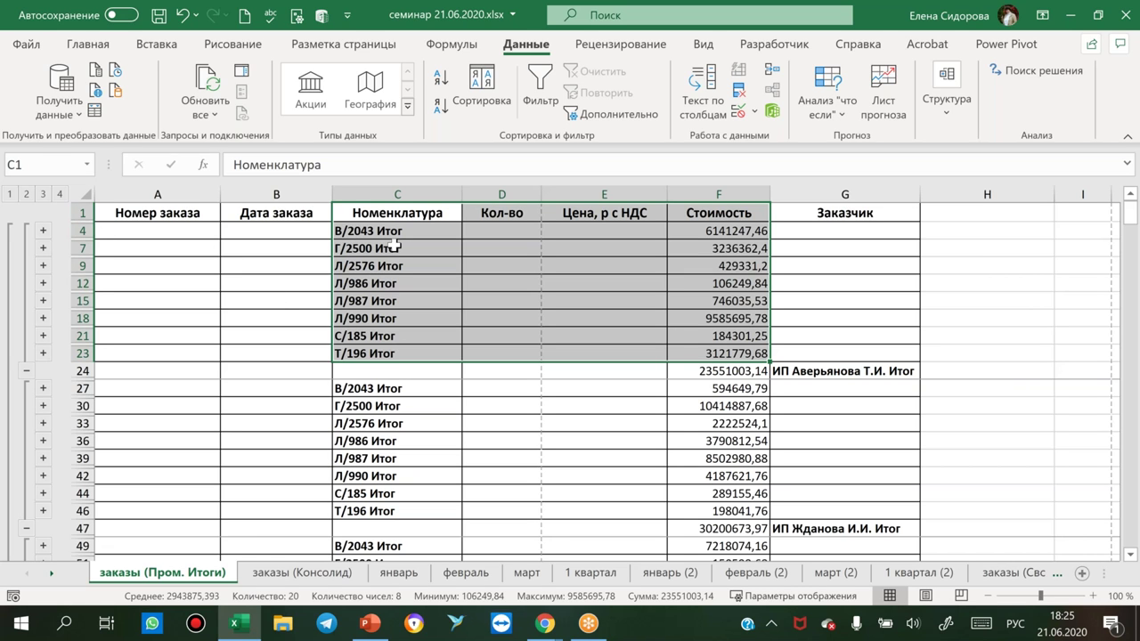
click(502, 252)
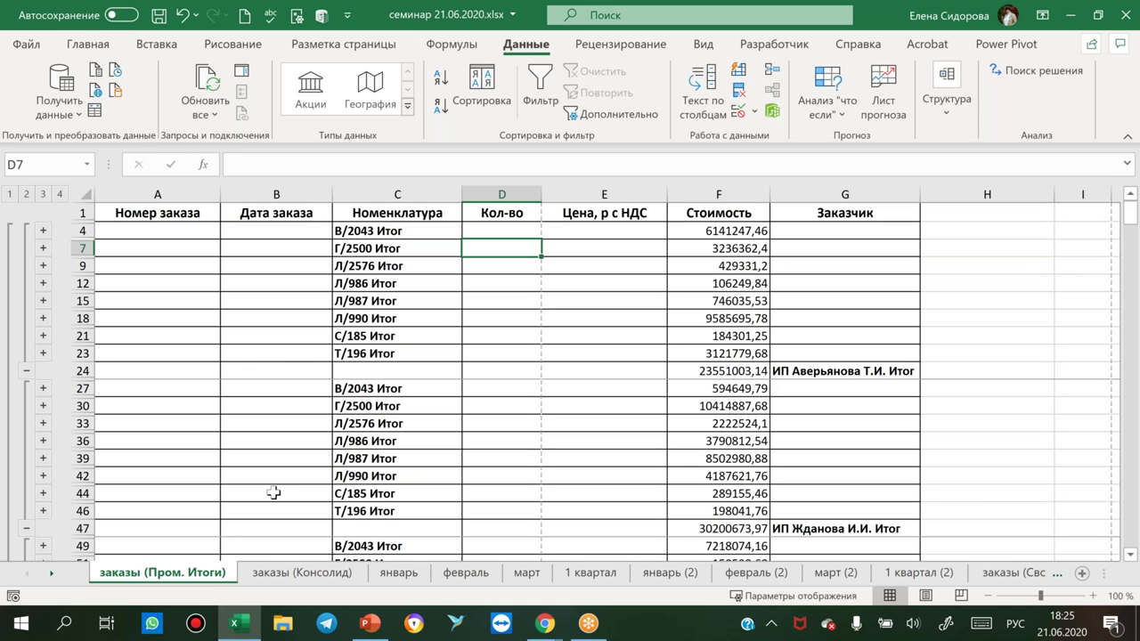
Switch to the заказы (Консолид) sheet and inspect the order data and Стоимость formula.
click(273, 575)
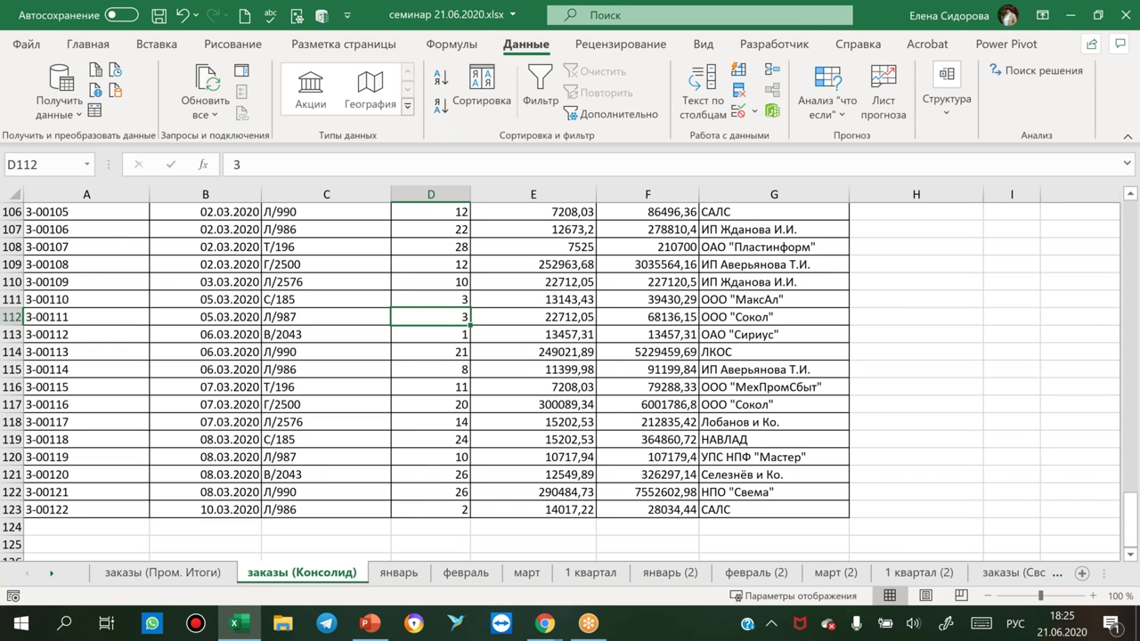
drag(1134, 511, 1131, 234)
click(480, 302)
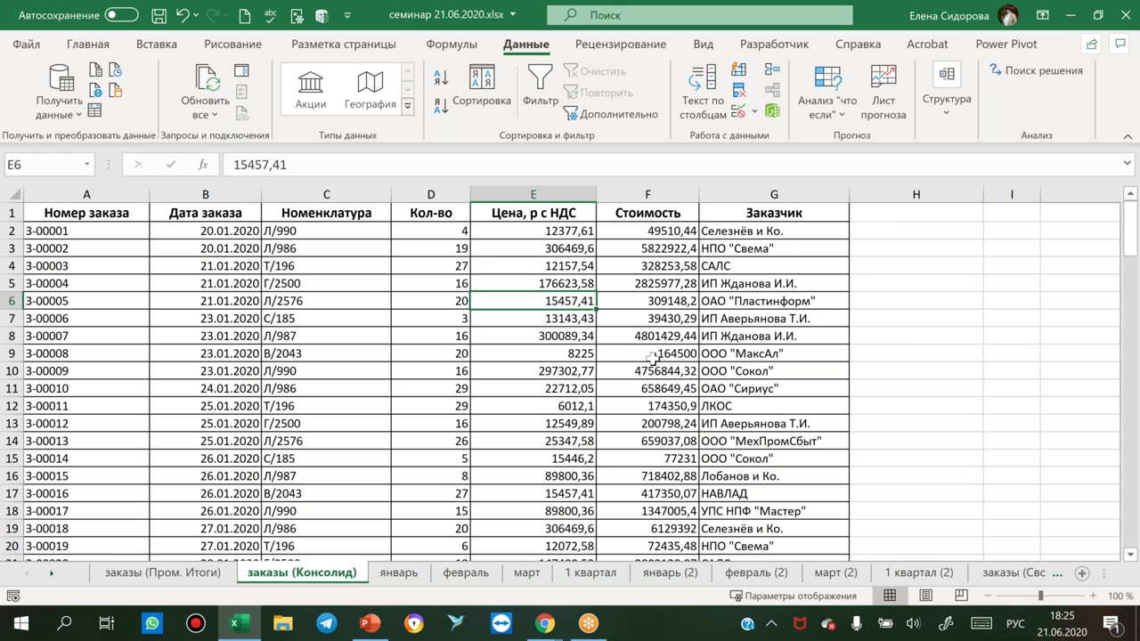
click(652, 357)
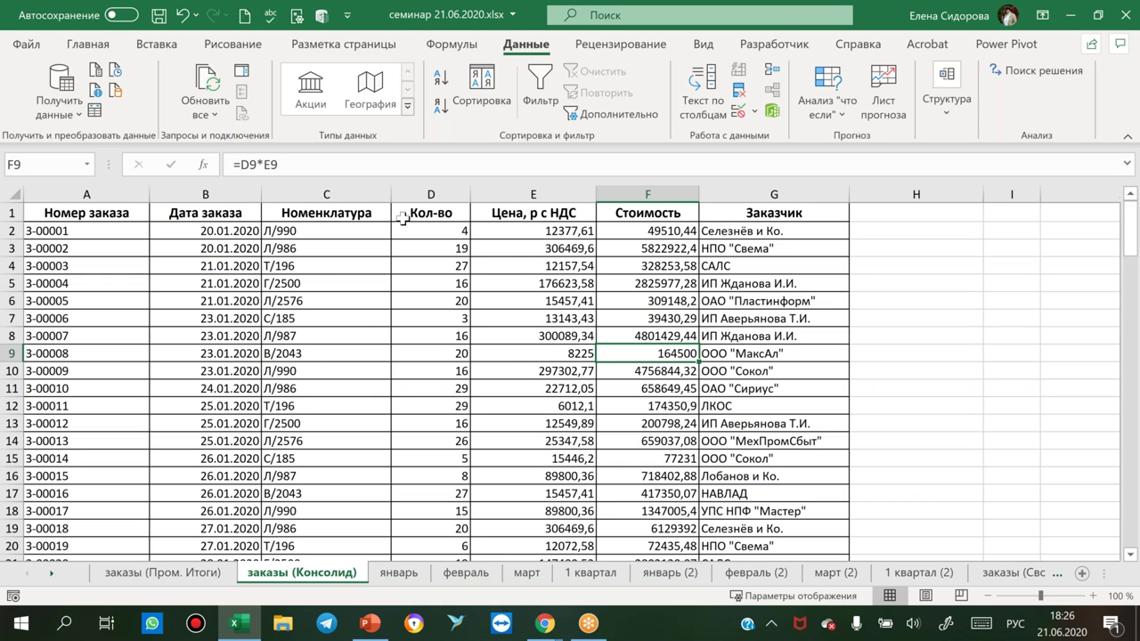
drag(428, 212, 437, 440)
click(319, 285)
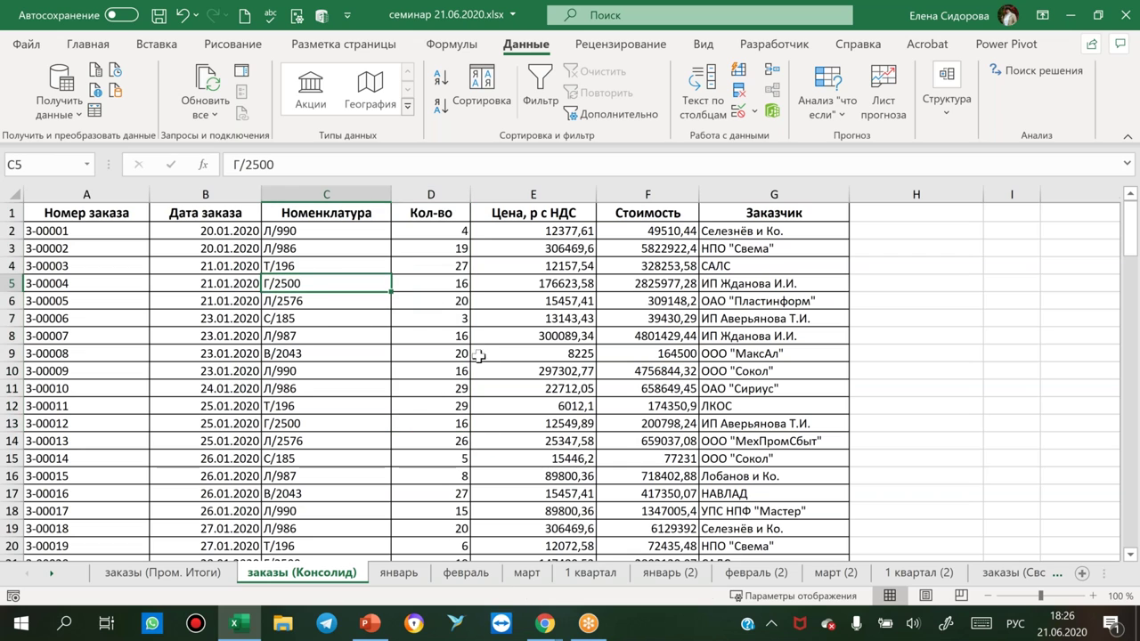
Select cell J1 beside the orders table as the summary's destination.
drag(1101, 572, 1019, 573)
click(1114, 574)
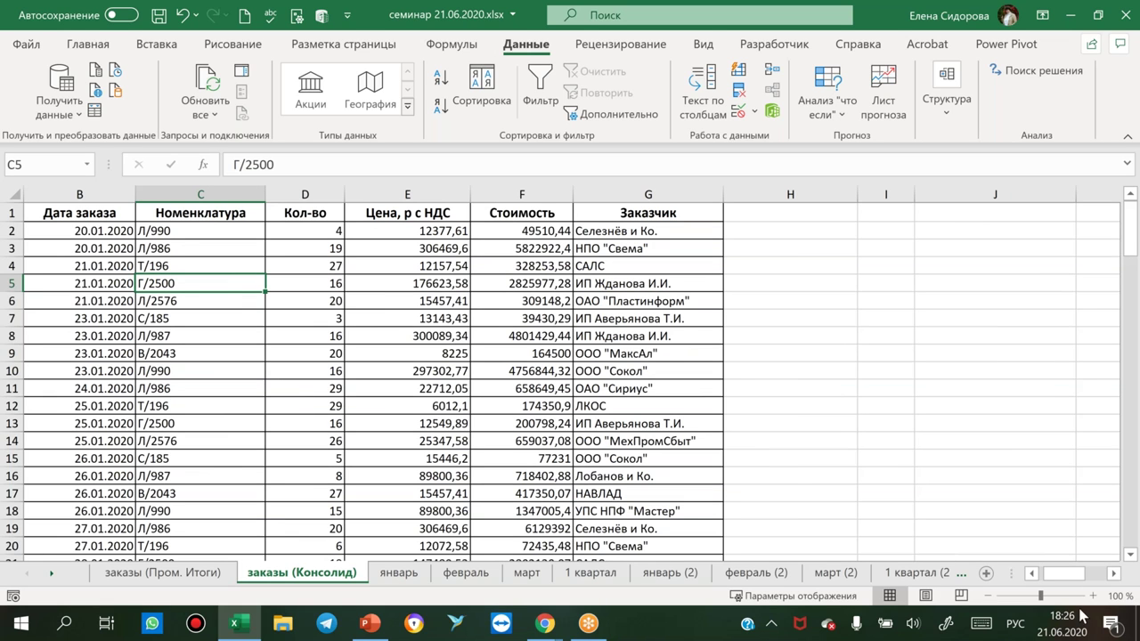
click(1114, 574)
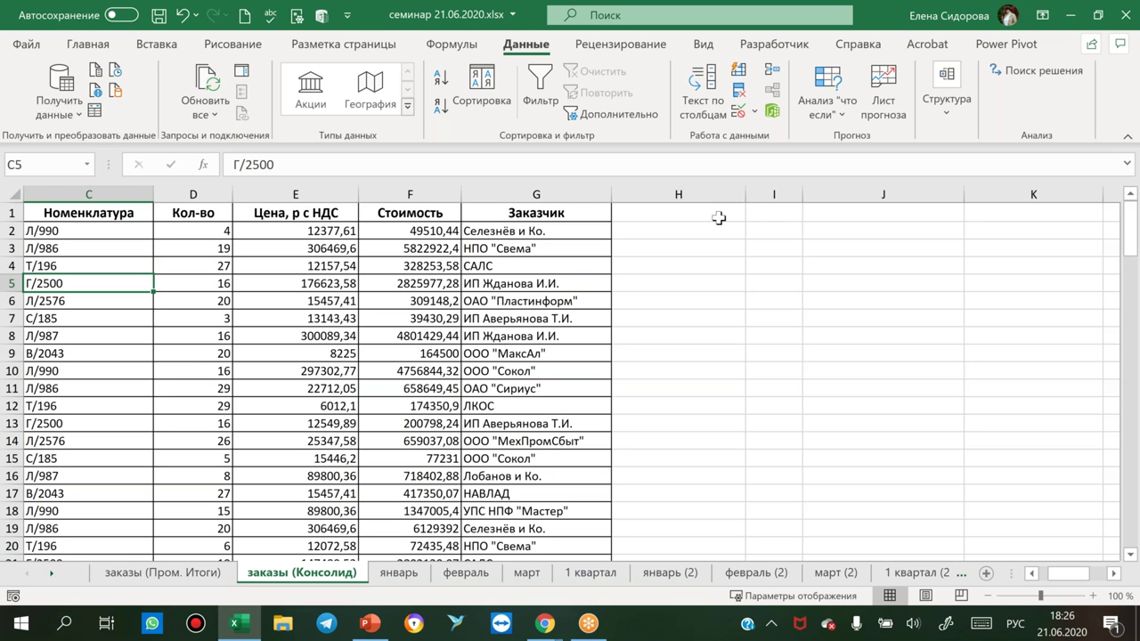
click(831, 212)
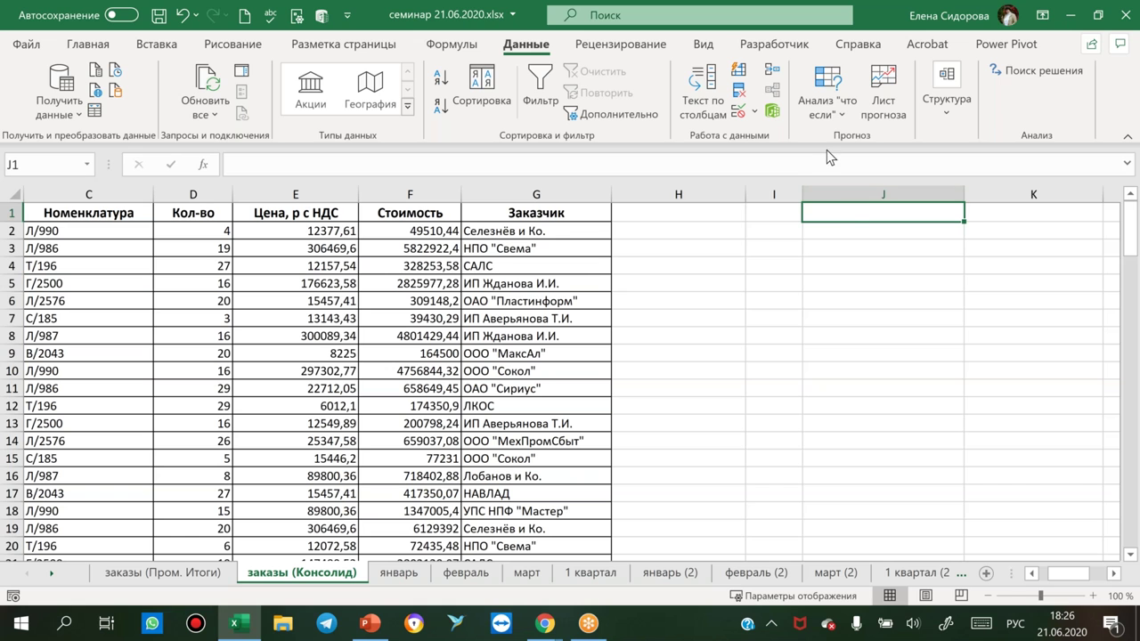
click(1115, 574)
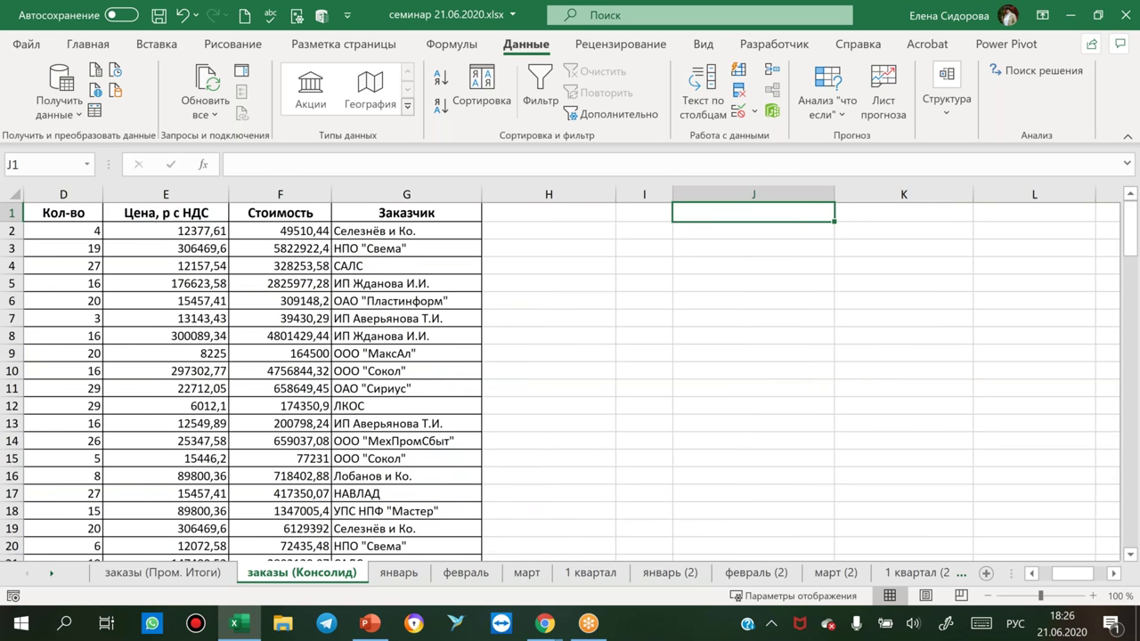
Open the Консолидация dialog with Сумма as the function and move it off the data.
click(772, 72)
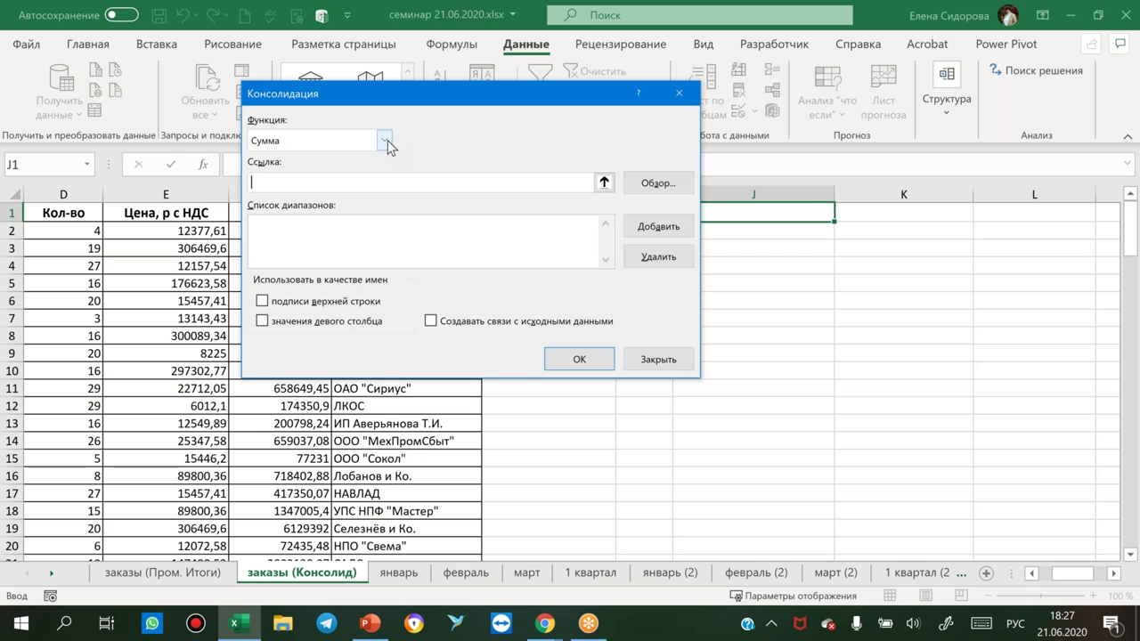
click(384, 140)
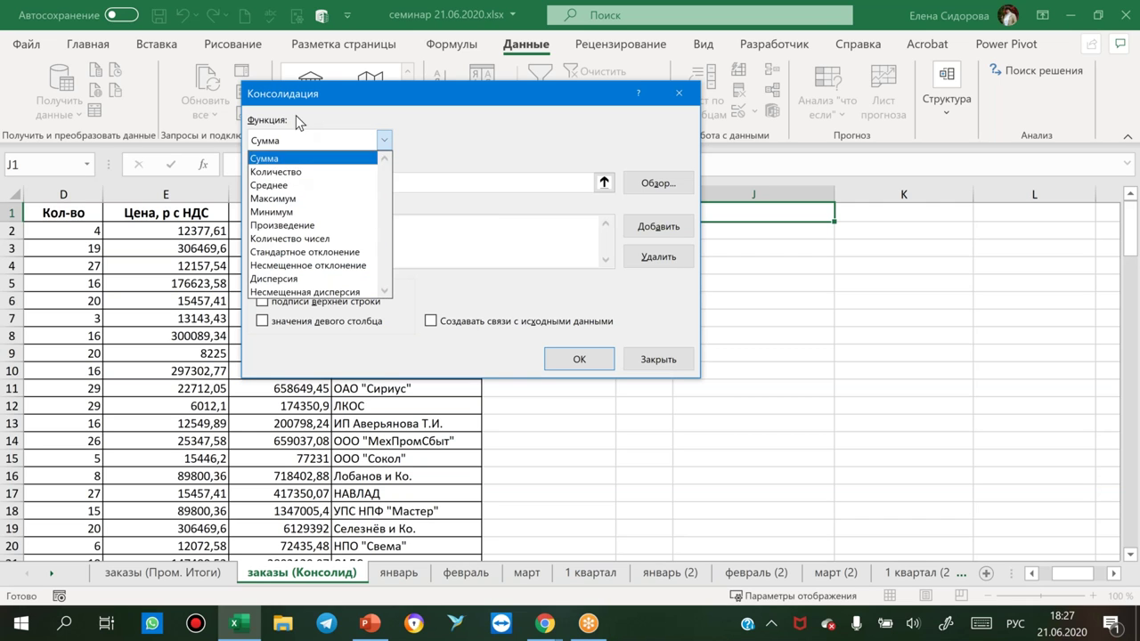
click(509, 89)
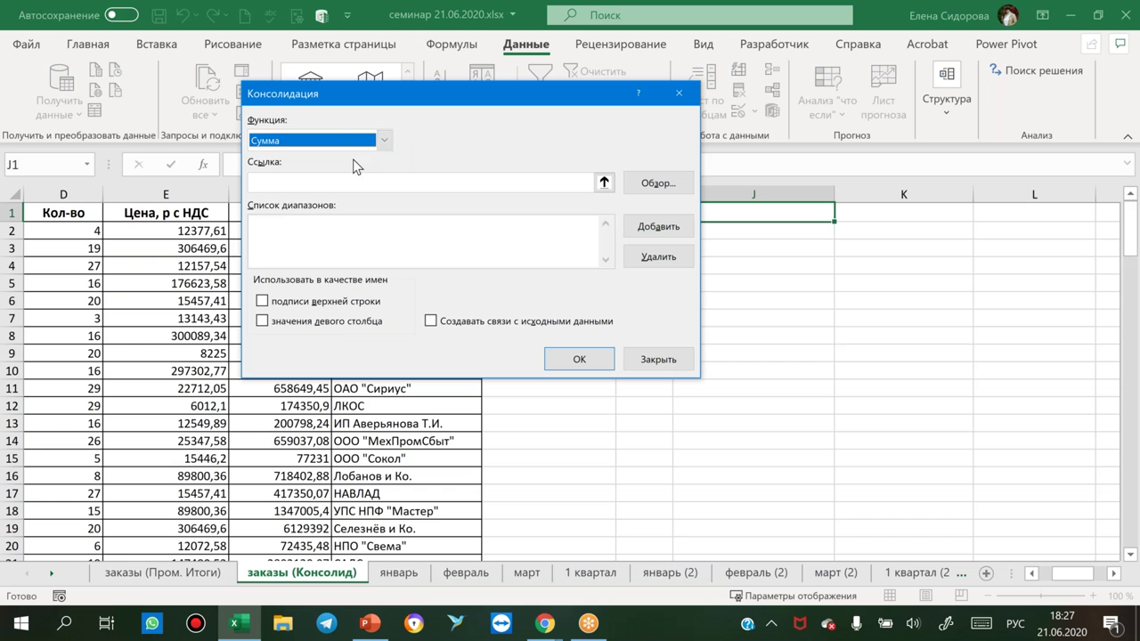
drag(450, 93, 417, 64)
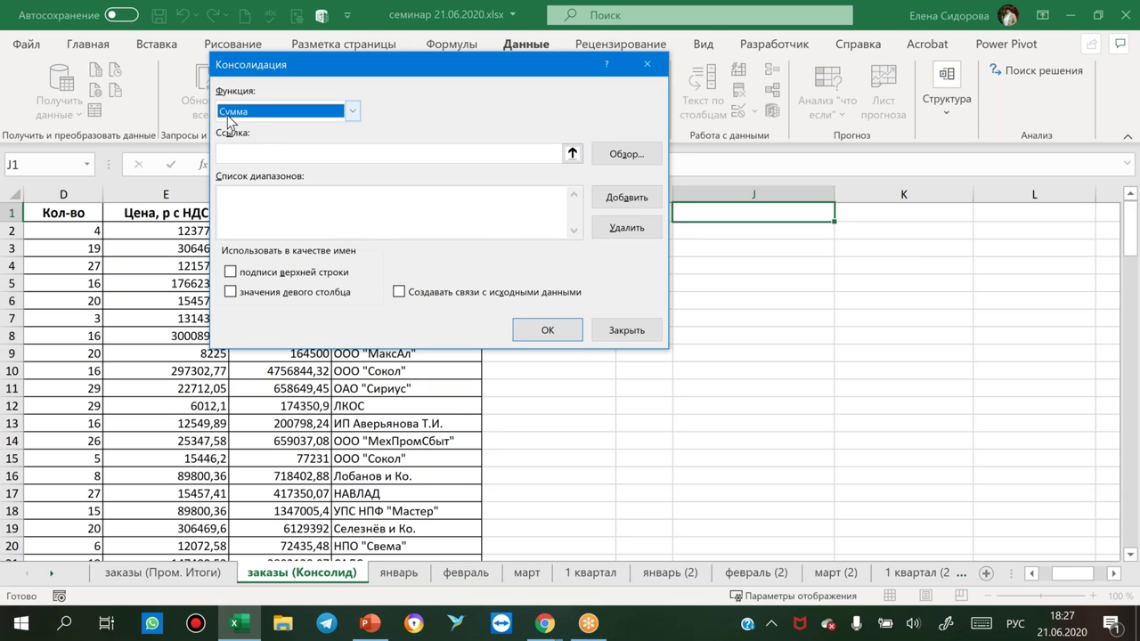
click(235, 153)
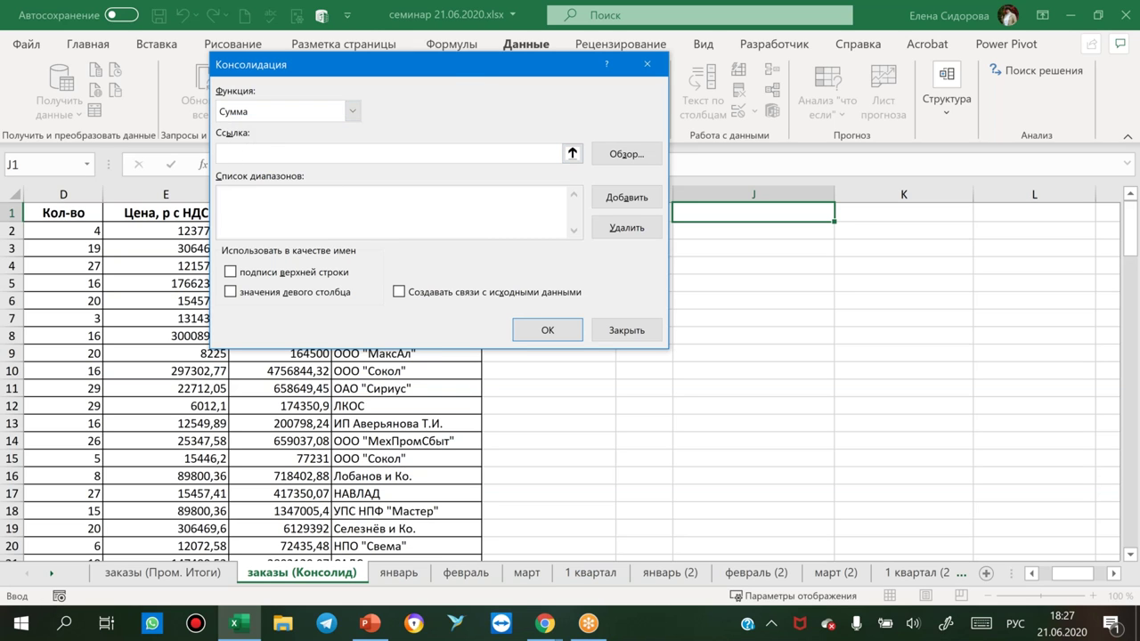
drag(456, 58, 744, 75)
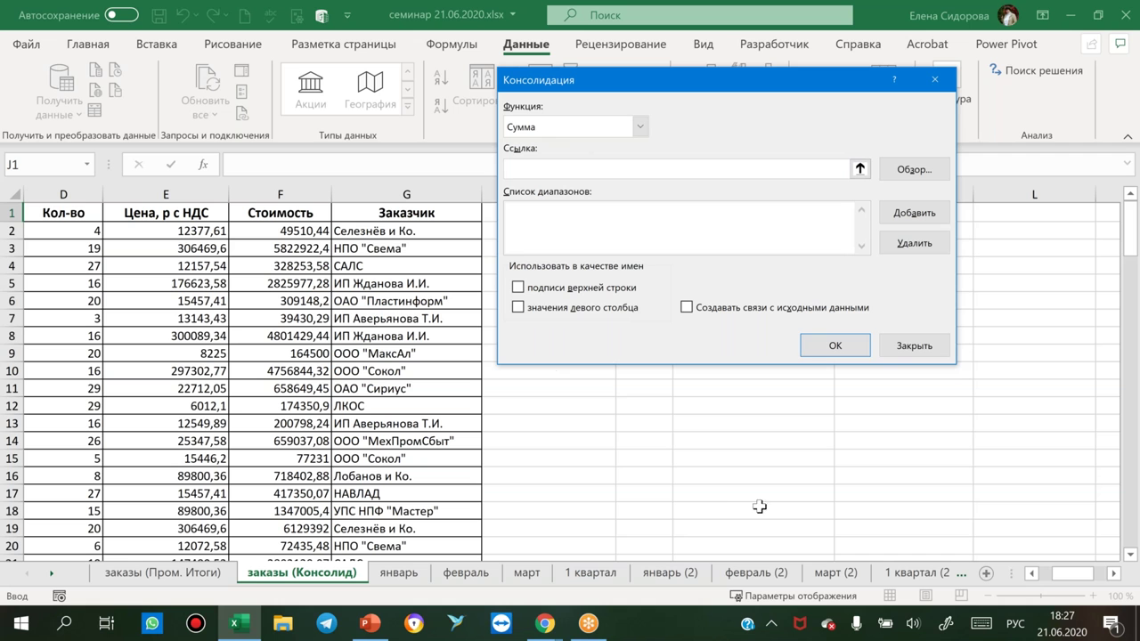
drag(1068, 575, 1055, 575)
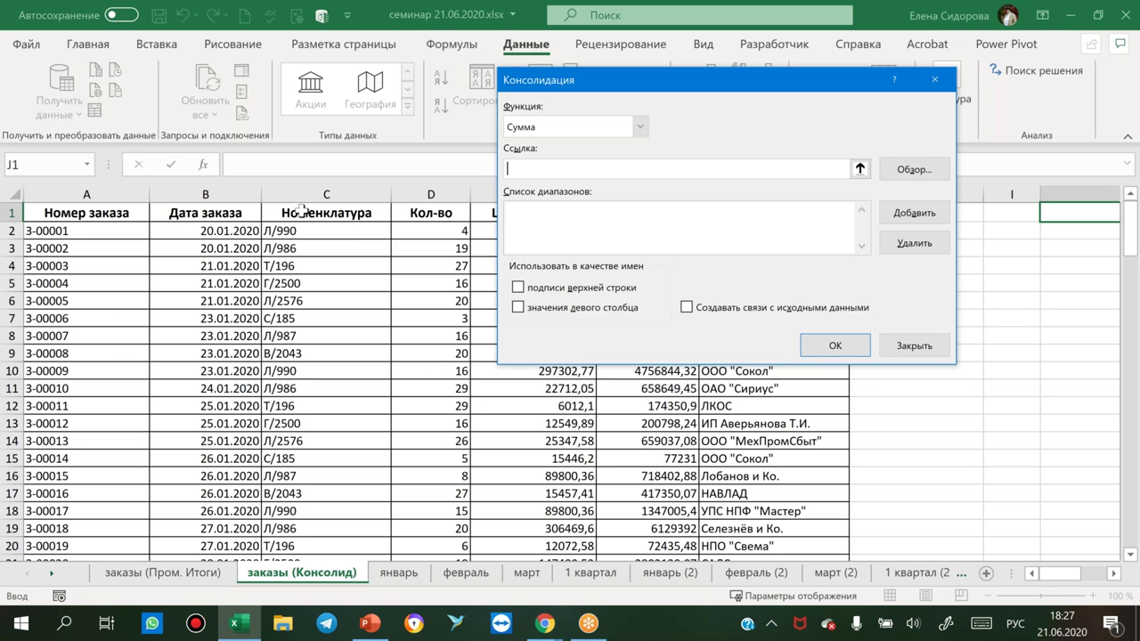
Add C1:D123 as the reference and consolidate into J1 without any label options.
drag(302, 211, 302, 277)
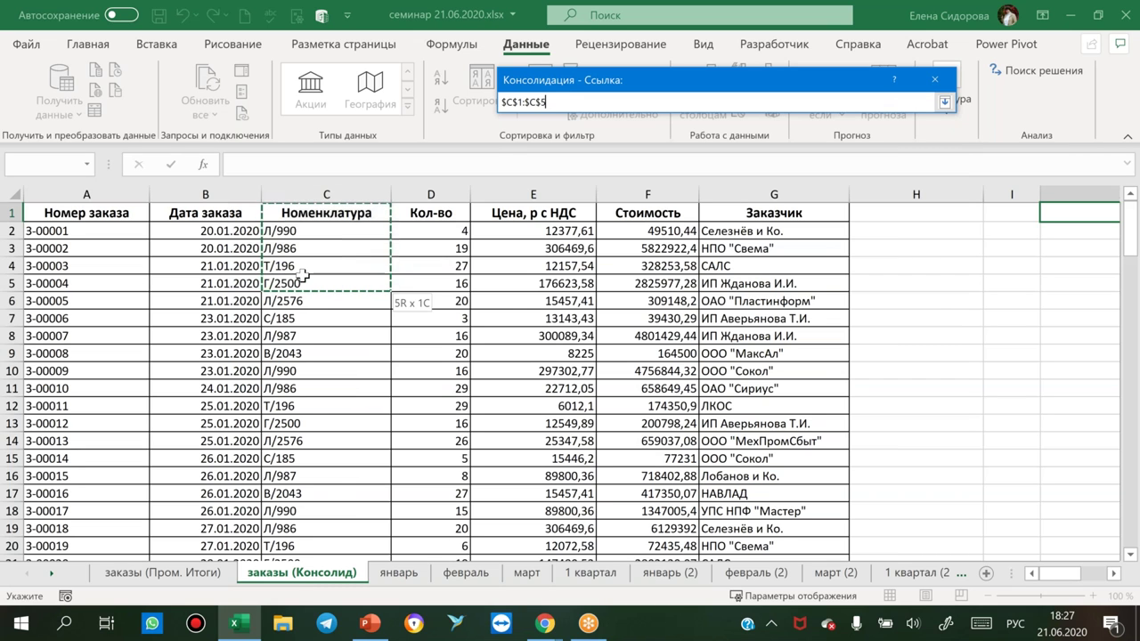
drag(302, 277, 452, 288)
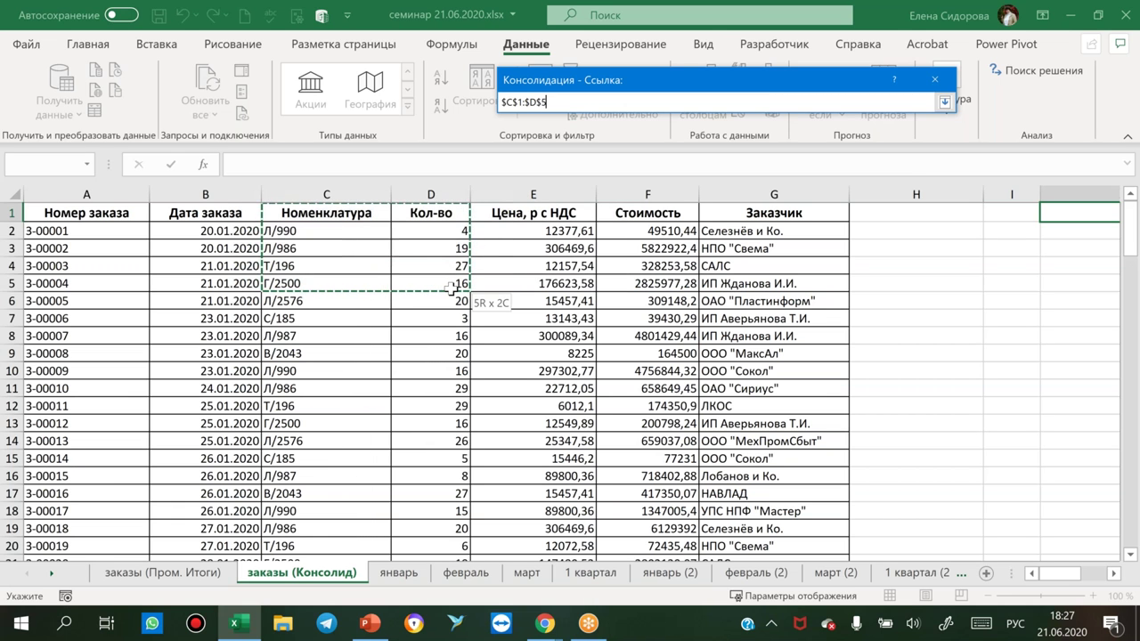
key(Return)
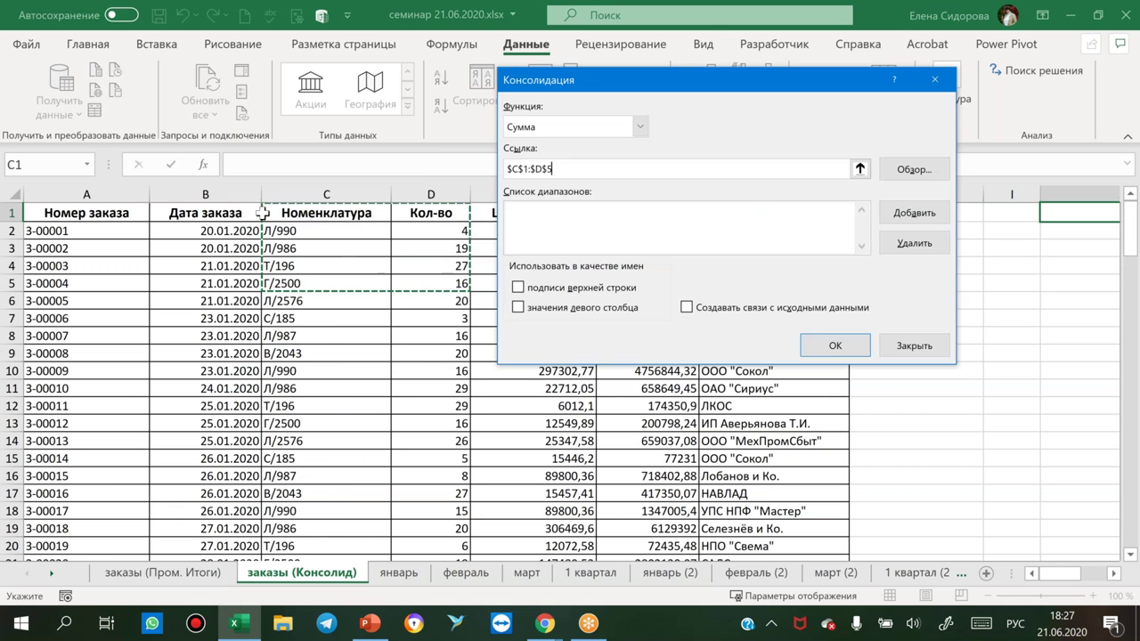
drag(291, 210, 415, 213)
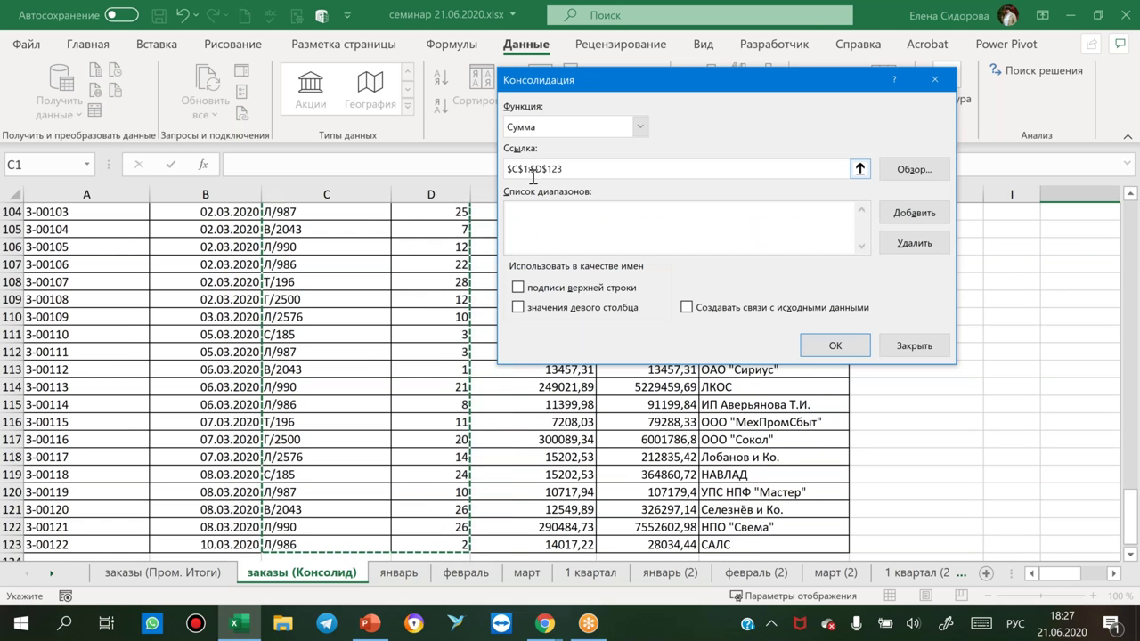
click(904, 220)
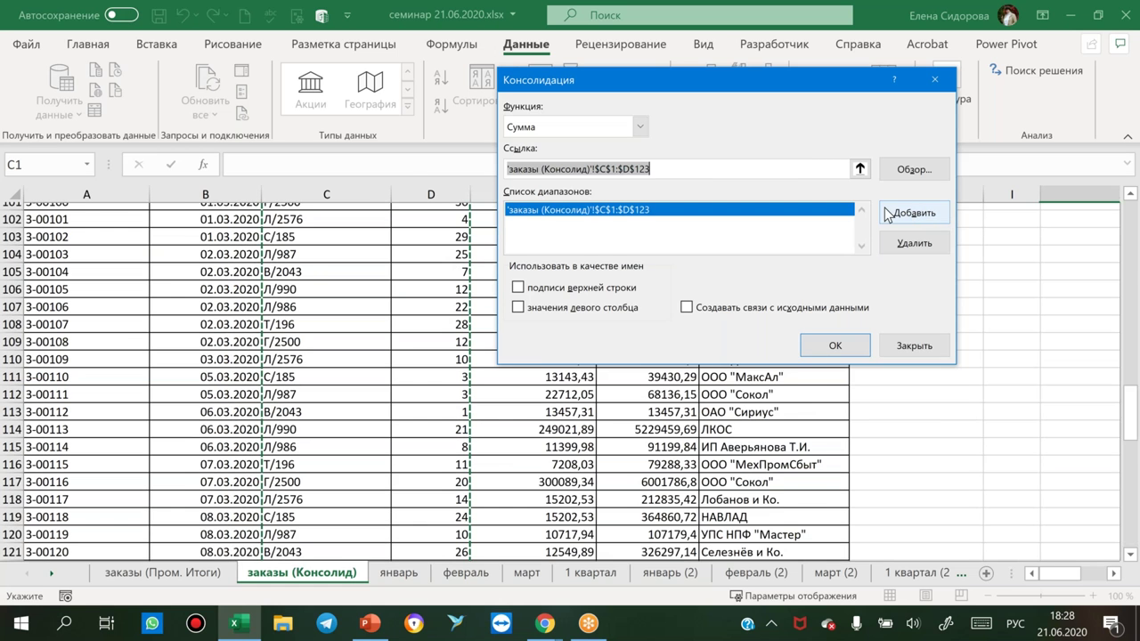
click(569, 244)
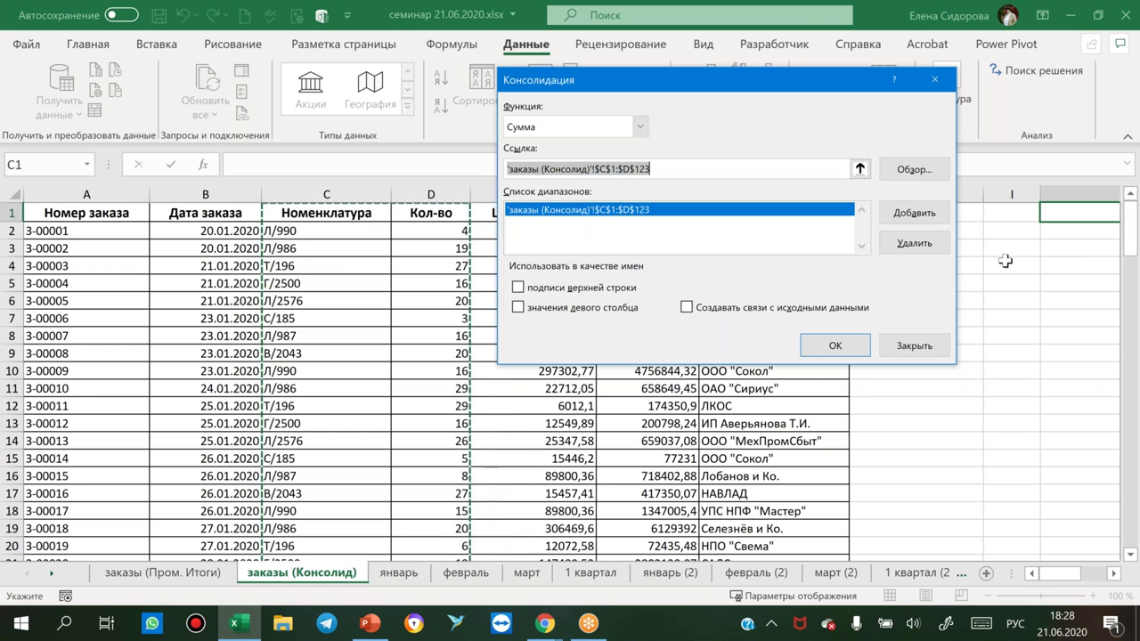
click(833, 348)
click(1113, 575)
click(1113, 574)
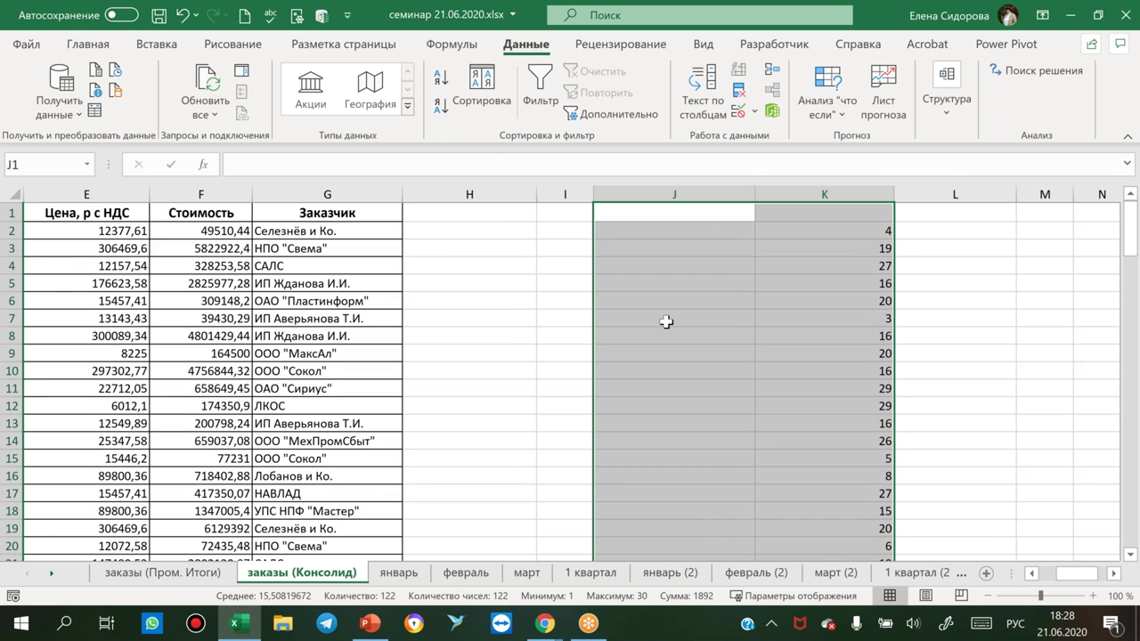
Undo the unlabelled result and rerun the consolidation using top row and left column labels.
key(ctrl+z)
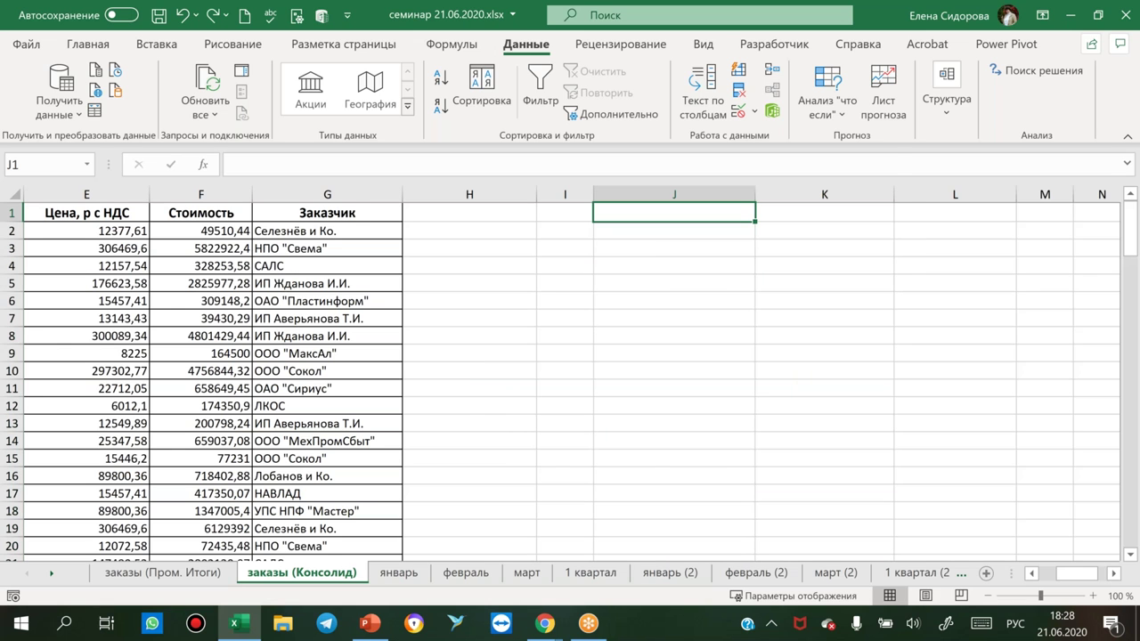
click(772, 71)
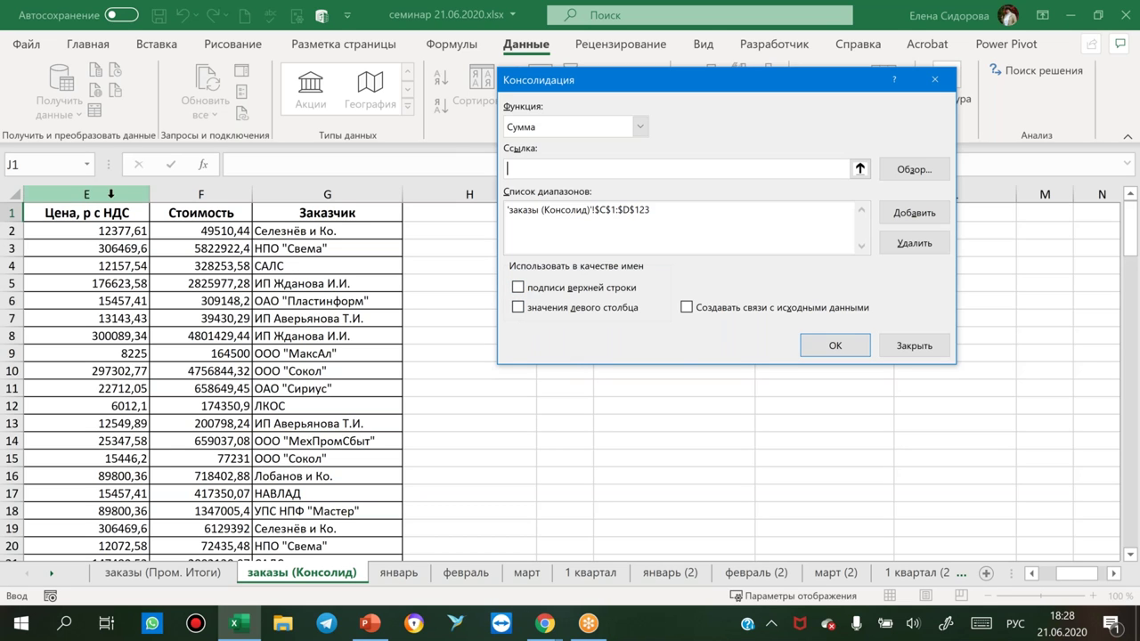
click(518, 289)
mouse_move(663, 86)
mouse_down()
mouse_move(670, 316)
mouse_move(738, 168)
mouse_up()
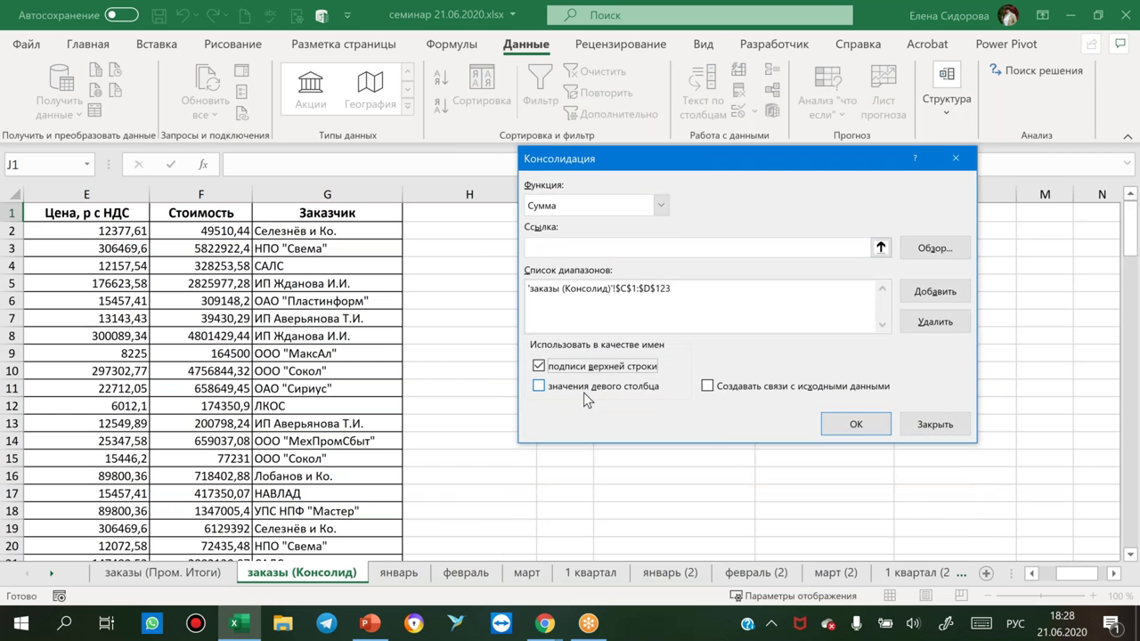
click(539, 388)
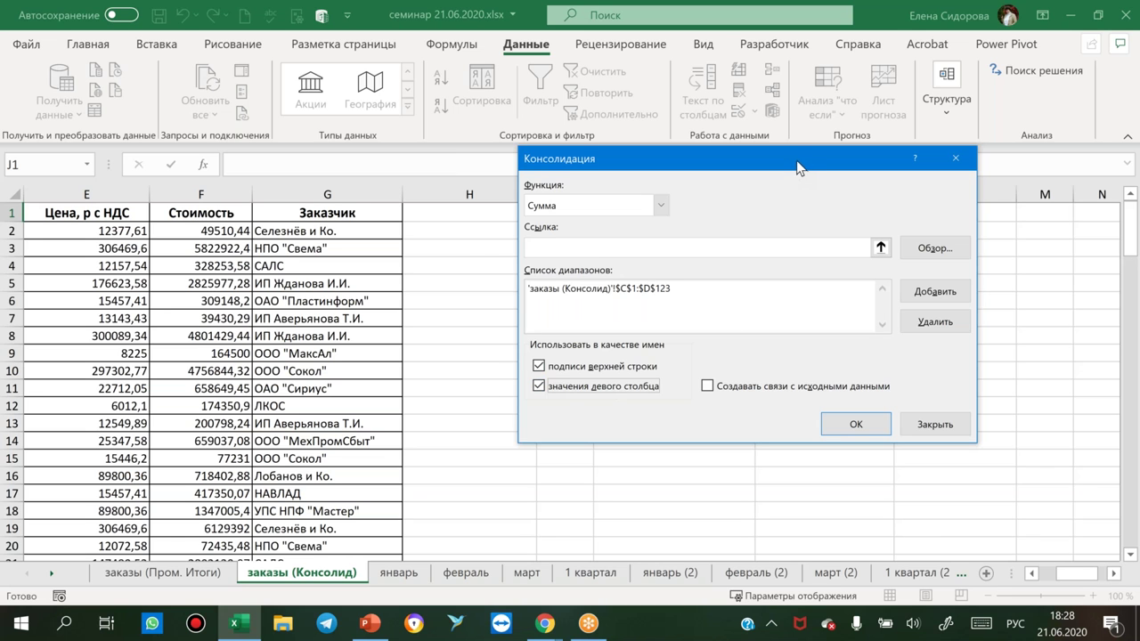
drag(795, 164, 361, 174)
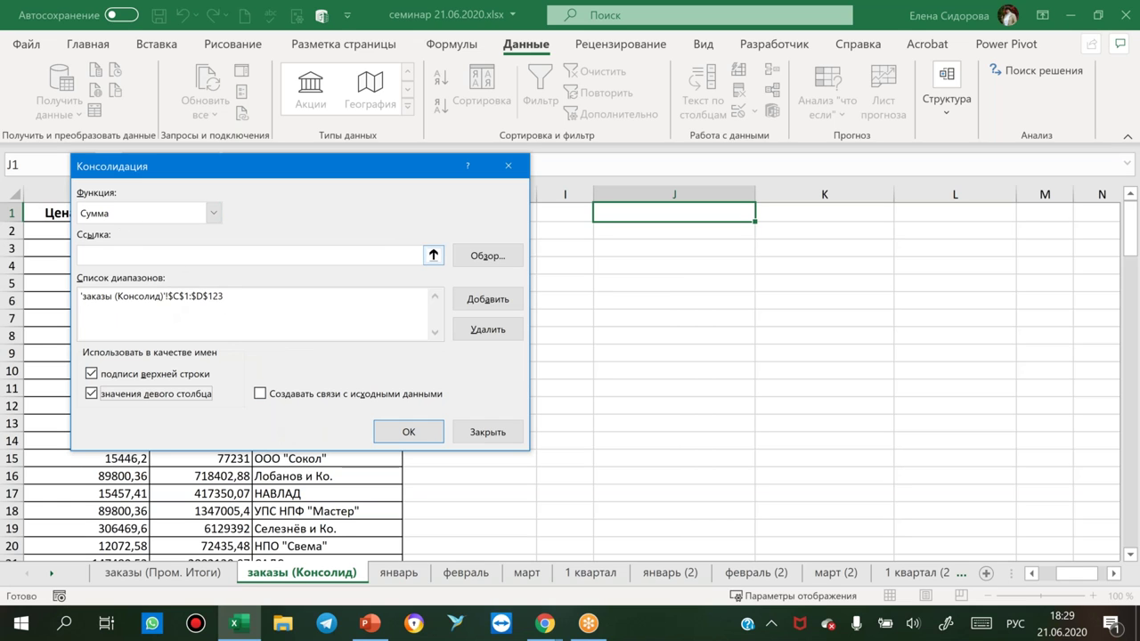
click(408, 431)
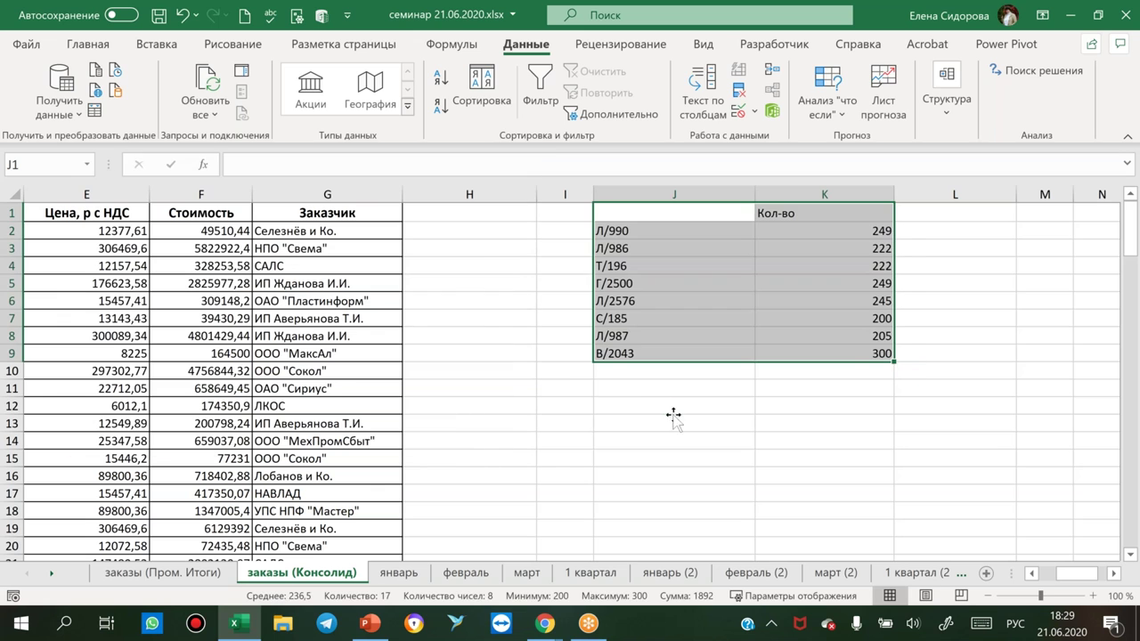
click(672, 412)
drag(814, 218, 806, 354)
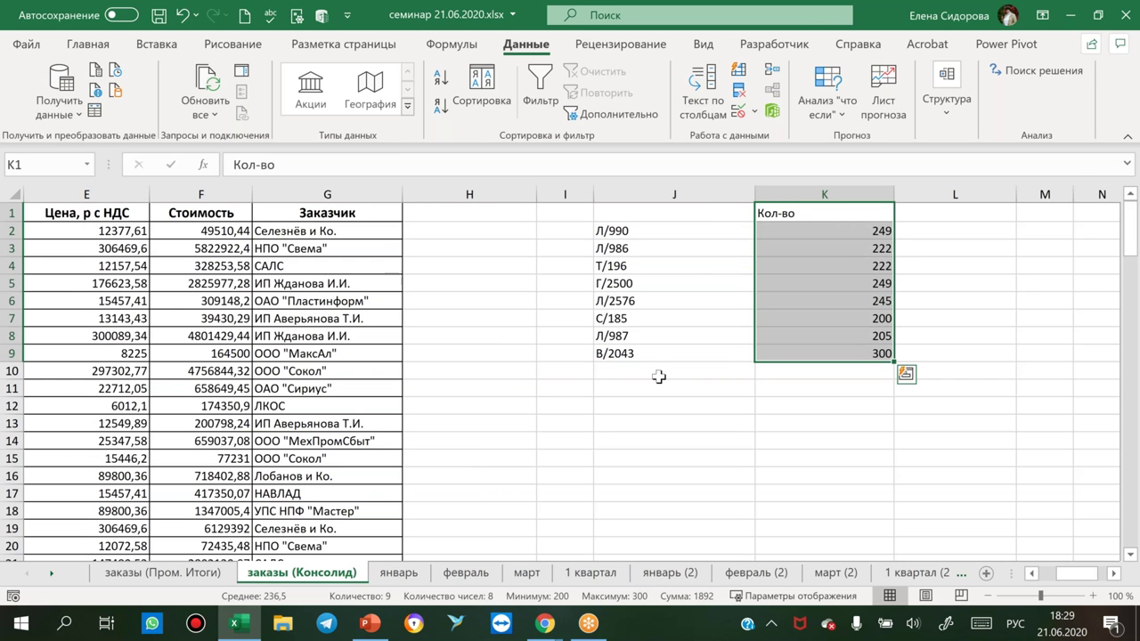
click(658, 226)
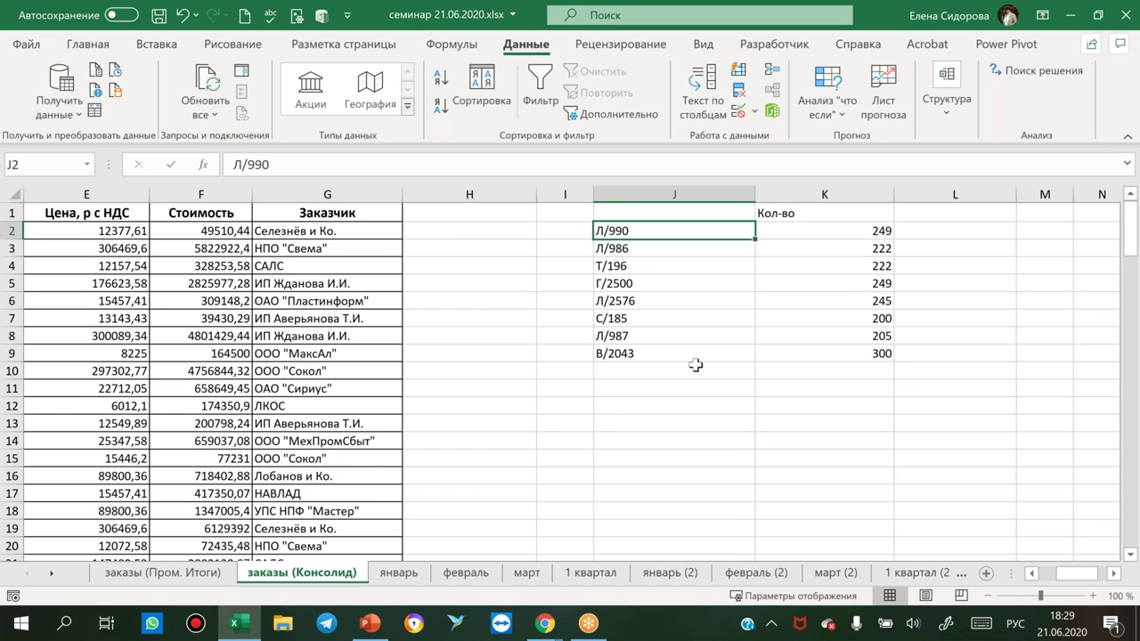
click(834, 299)
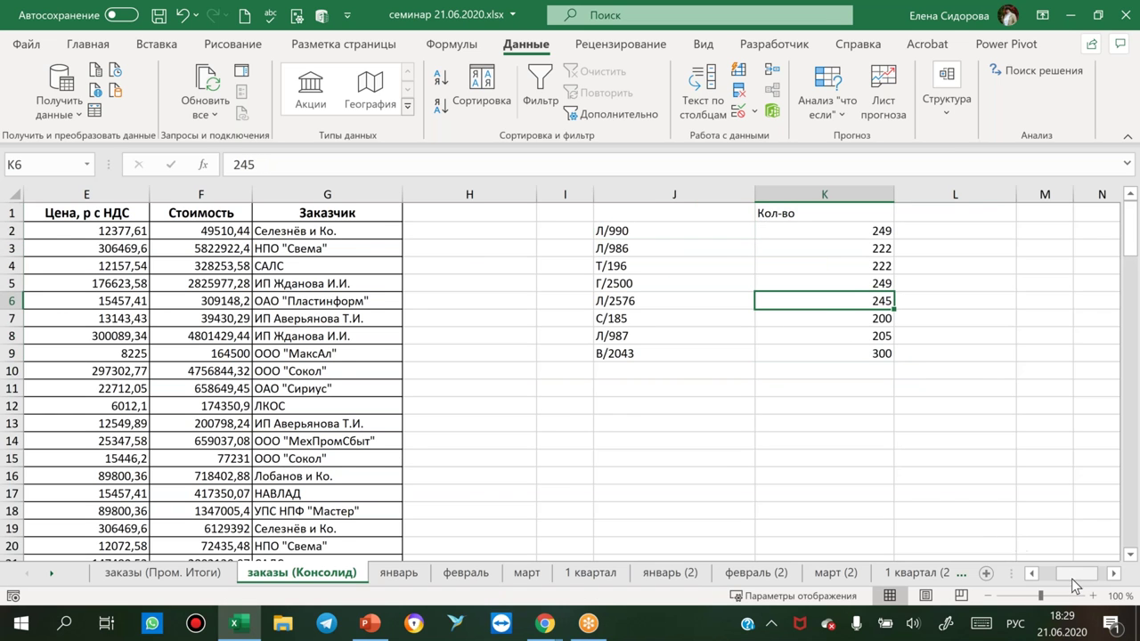
scroll(962, 570, left, 4)
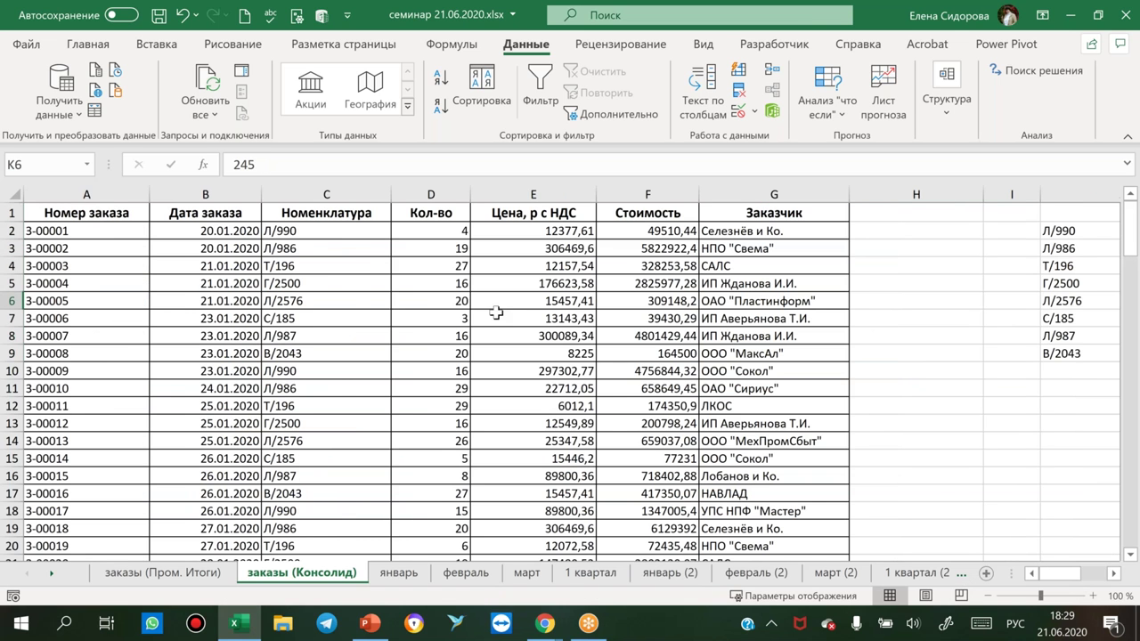
click(297, 211)
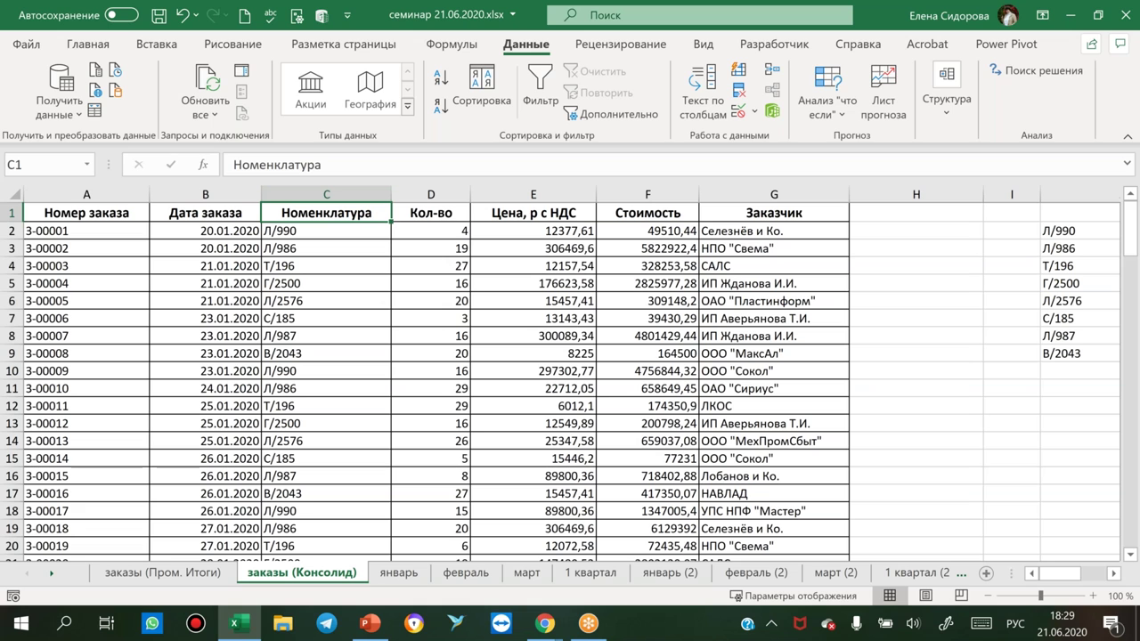
click(1113, 574)
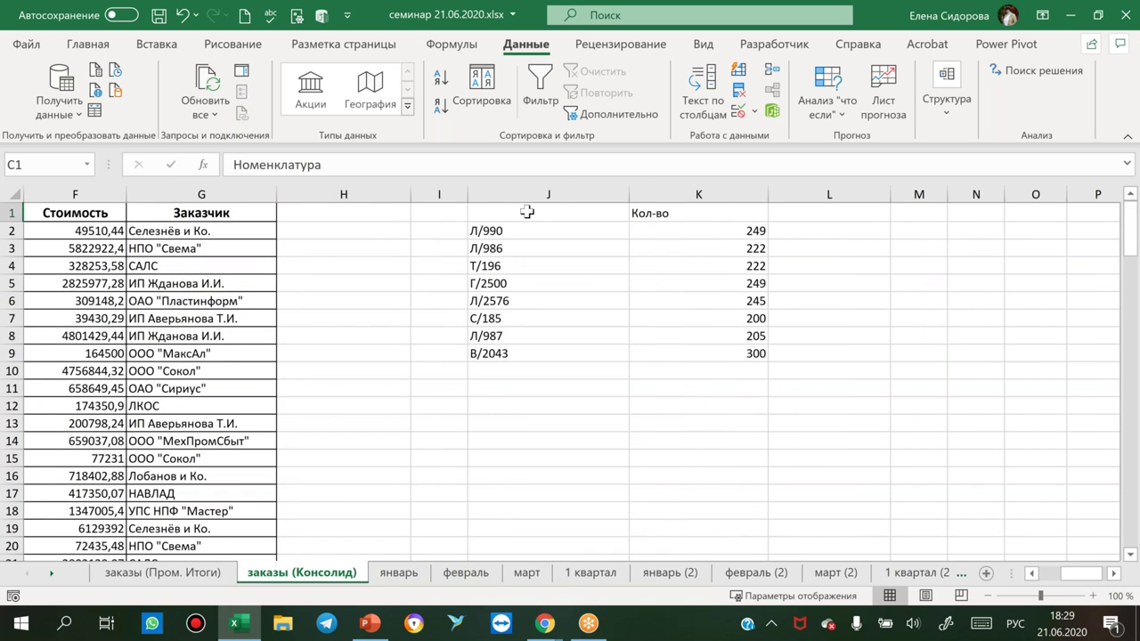
click(527, 212)
drag(703, 229, 730, 351)
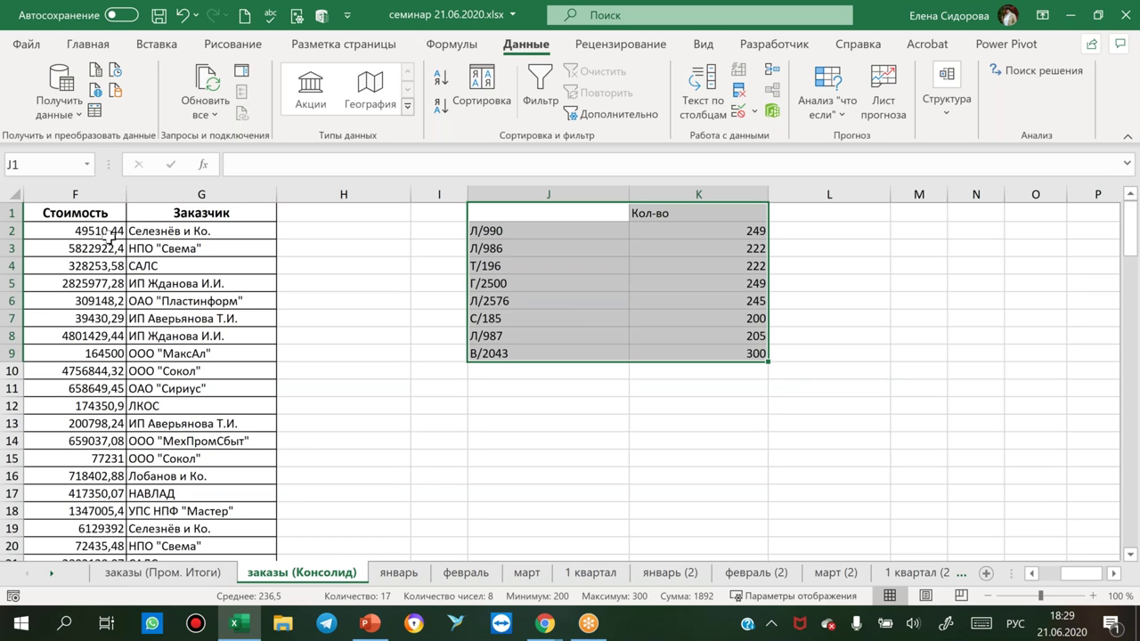
click(1114, 574)
click(1115, 574)
click(1115, 575)
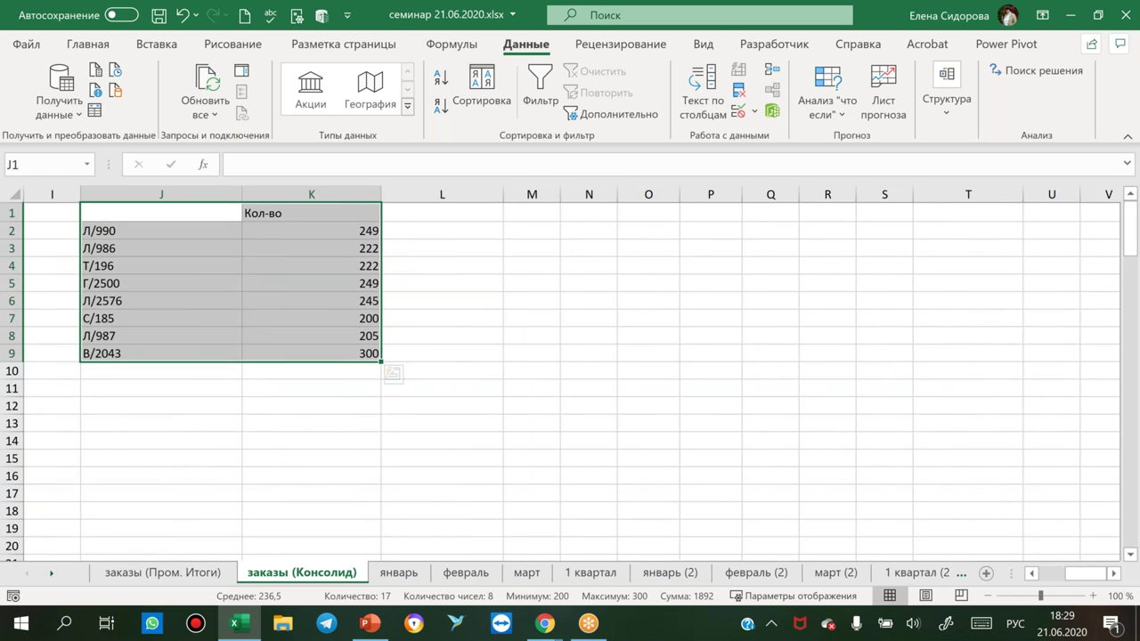
Rerun the consolidation to place Кол-во totals per item code in N1:O9.
click(581, 211)
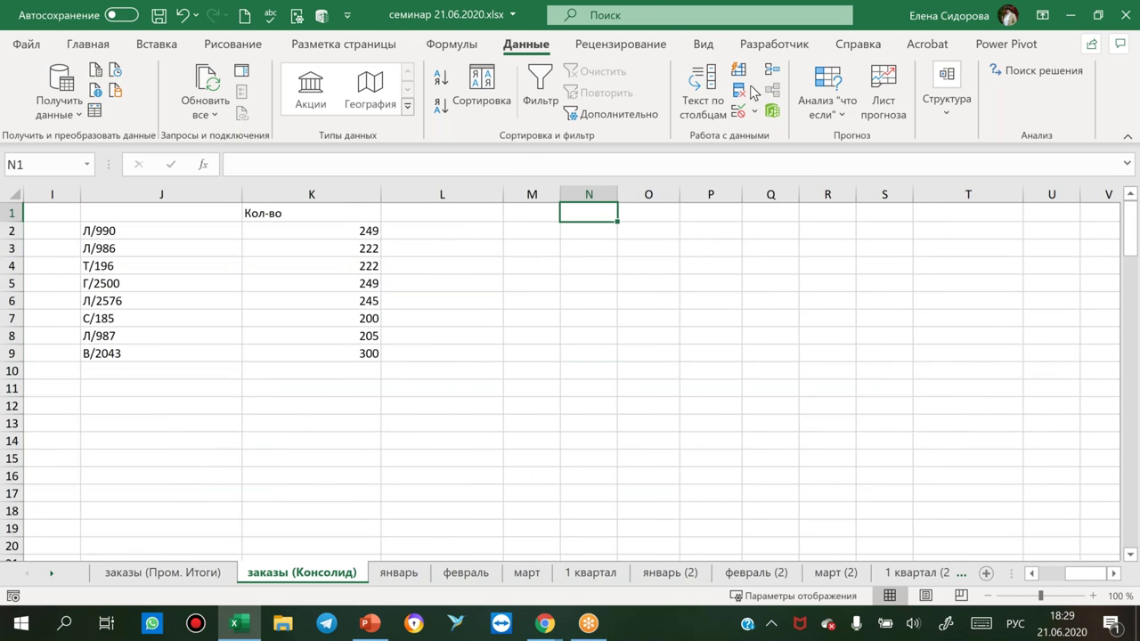
click(772, 71)
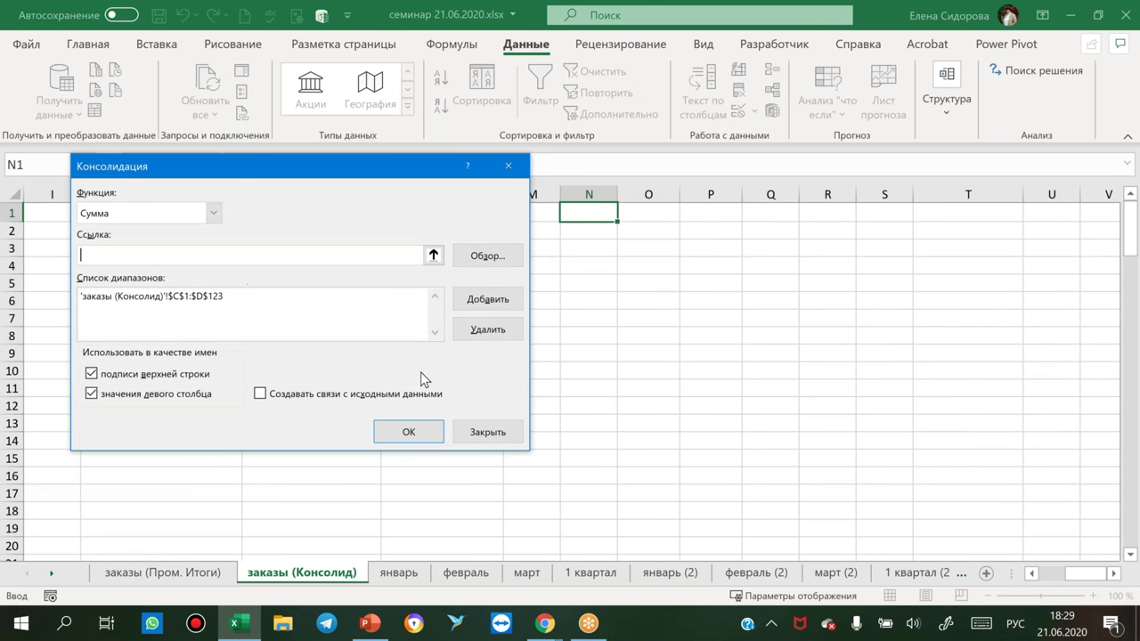
click(409, 433)
Widen columns N:O, narrow columns J and K, and add a new blank sheet.
drag(592, 194, 729, 194)
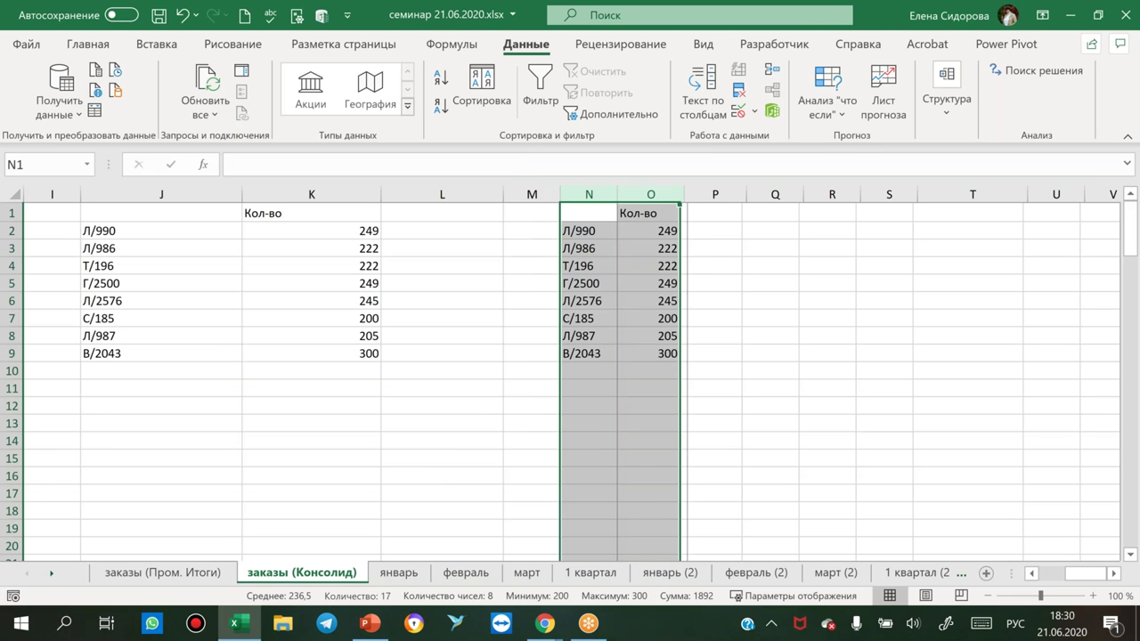
click(656, 300)
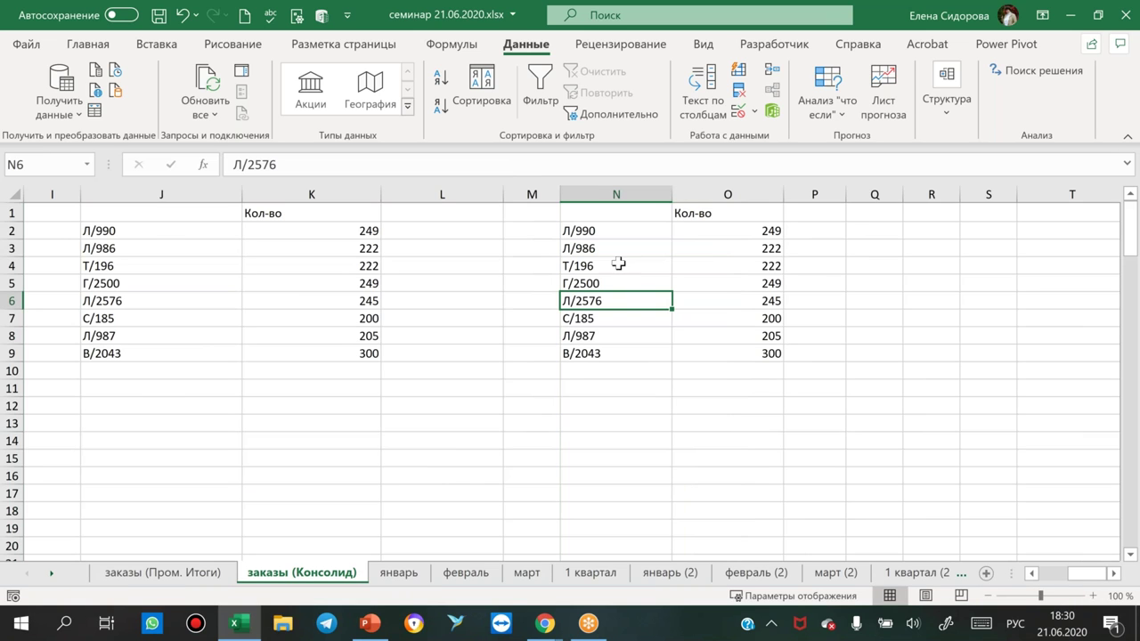
click(143, 212)
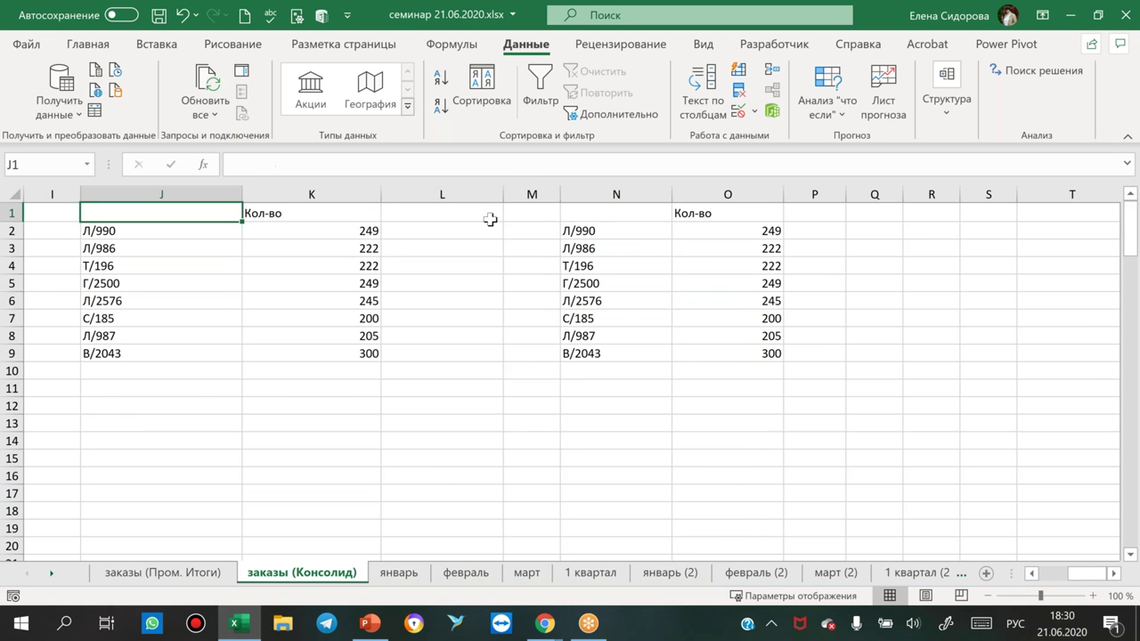
click(616, 210)
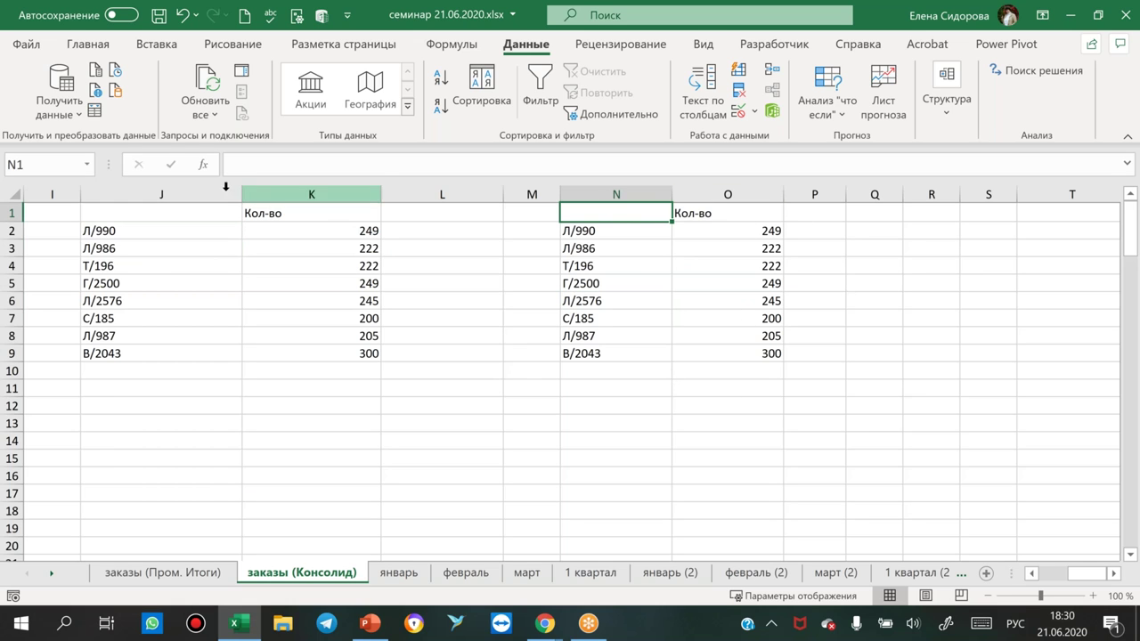
drag(244, 196, 187, 196)
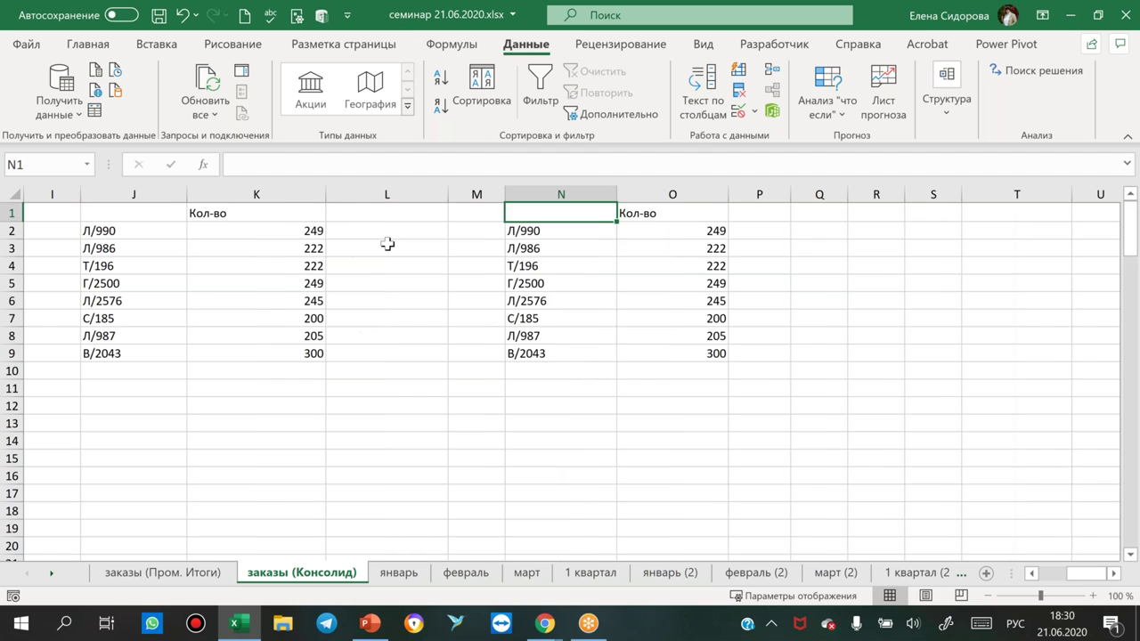
click(319, 189)
drag(326, 193, 307, 193)
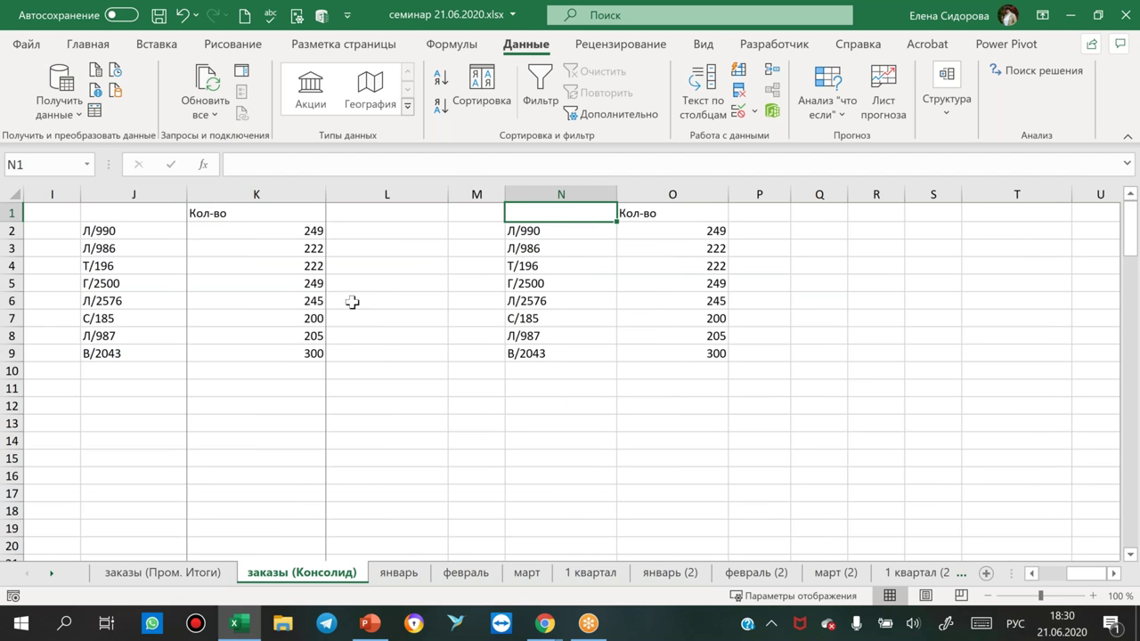
click(372, 336)
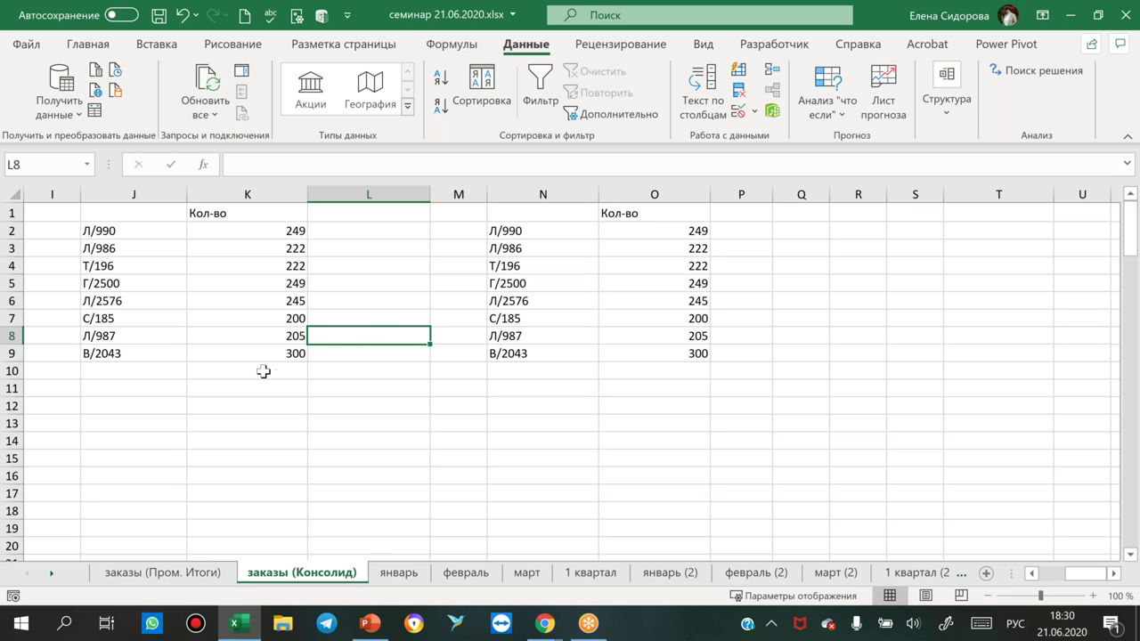
click(985, 574)
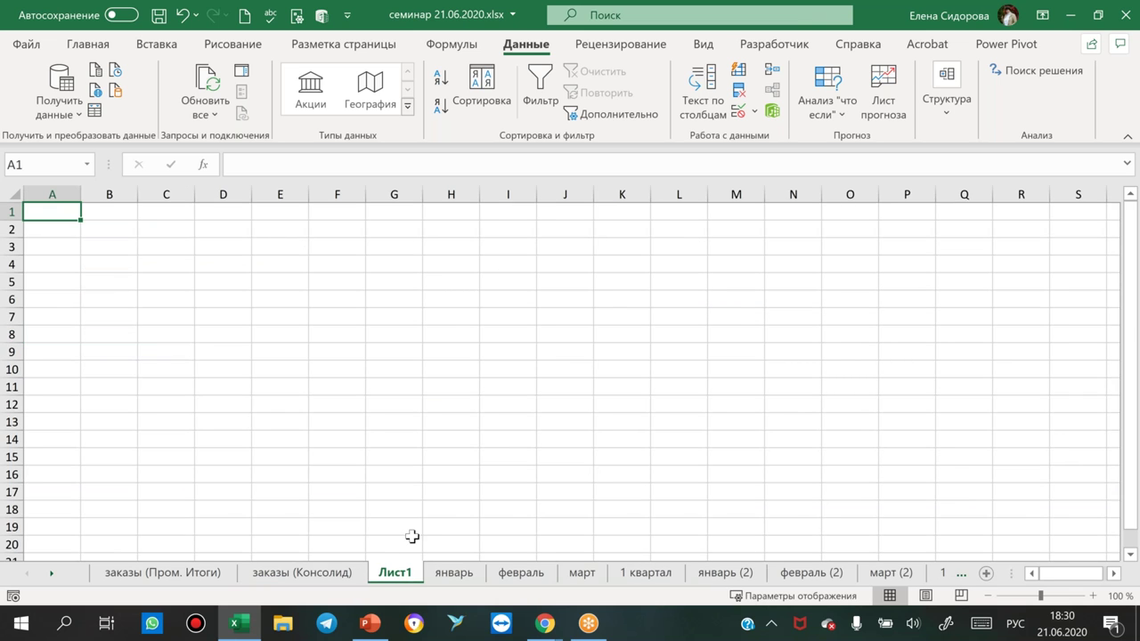
Add 'заказы (Консолид)'!C1:D123 as a Consolidate source reference.
click(772, 74)
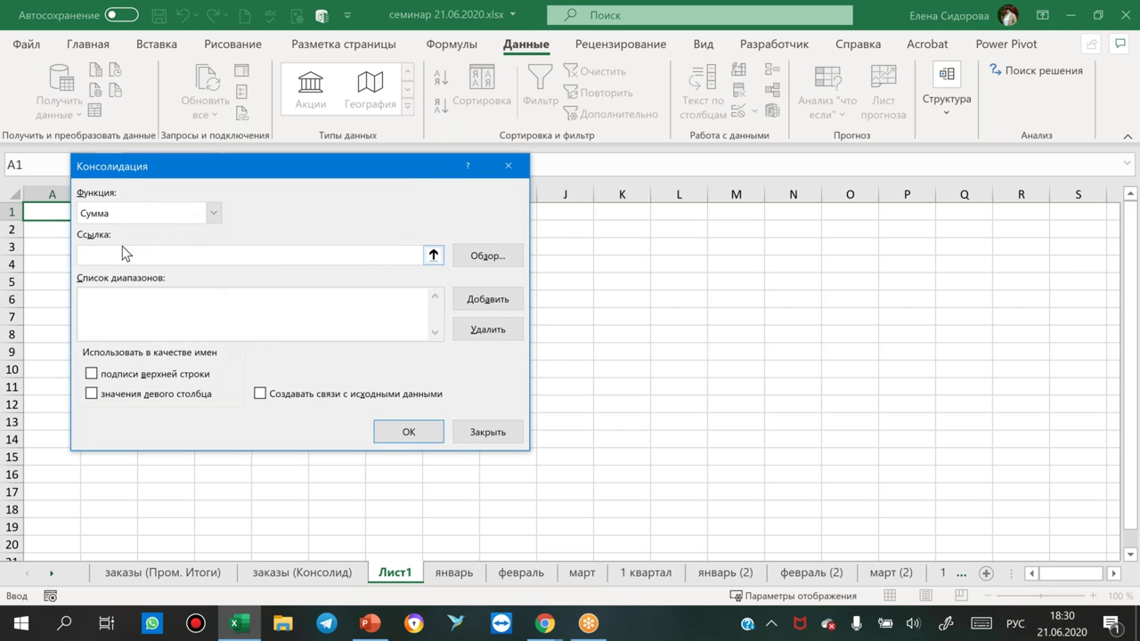
click(293, 572)
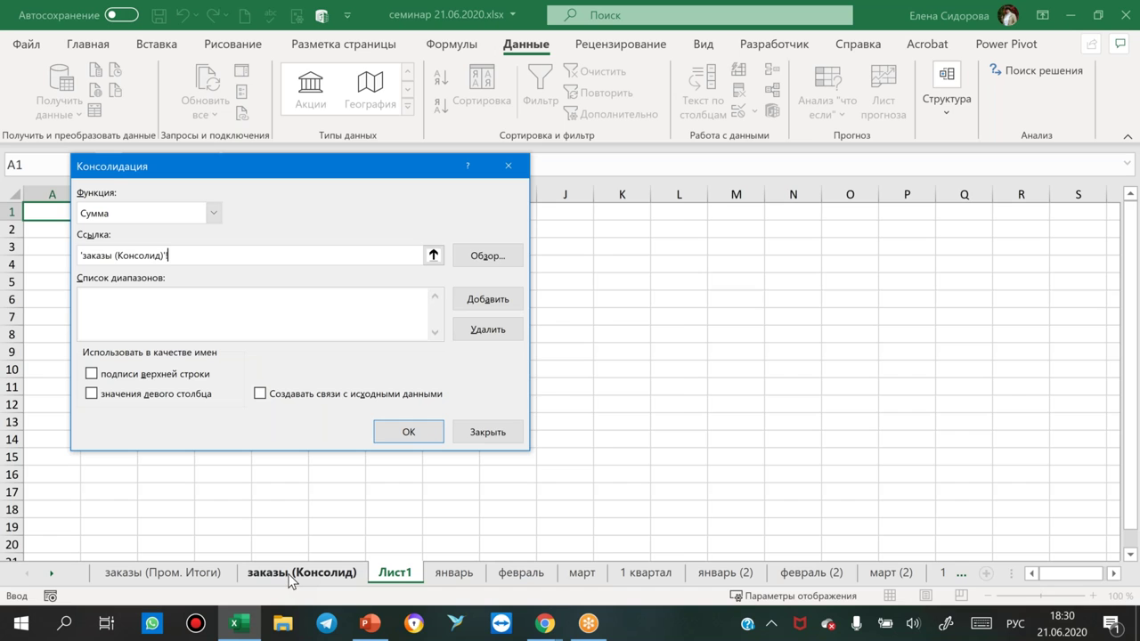
drag(303, 187, 582, 422)
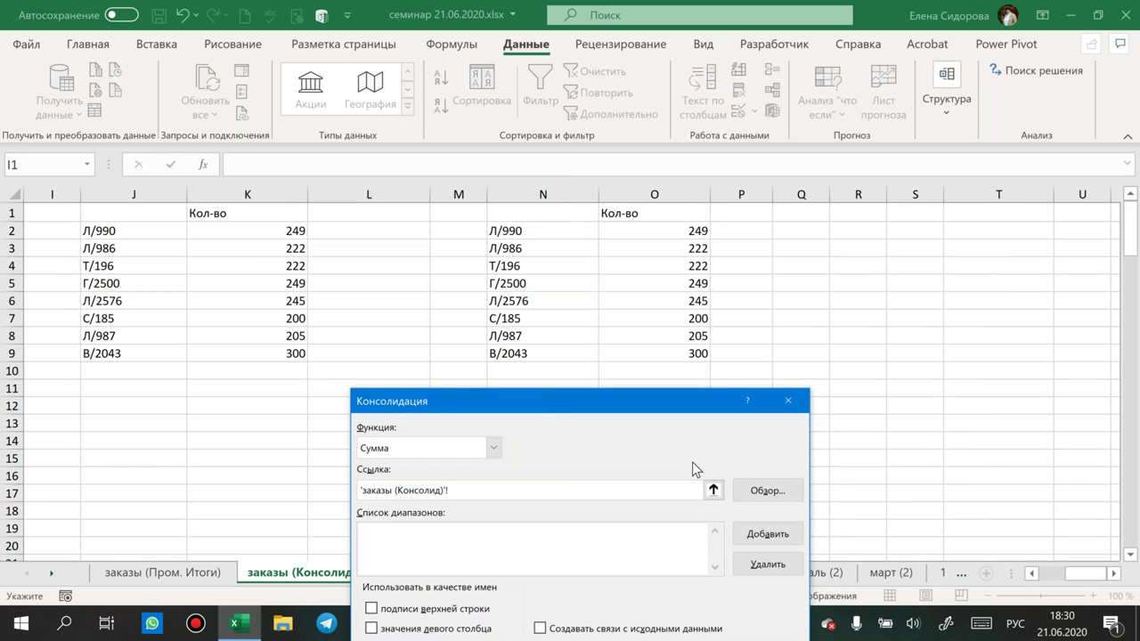
drag(894, 563, 894, 563)
mouse_move(302, 212)
mouse_down()
mouse_move(433, 233)
mouse_move(429, 585)
mouse_up()
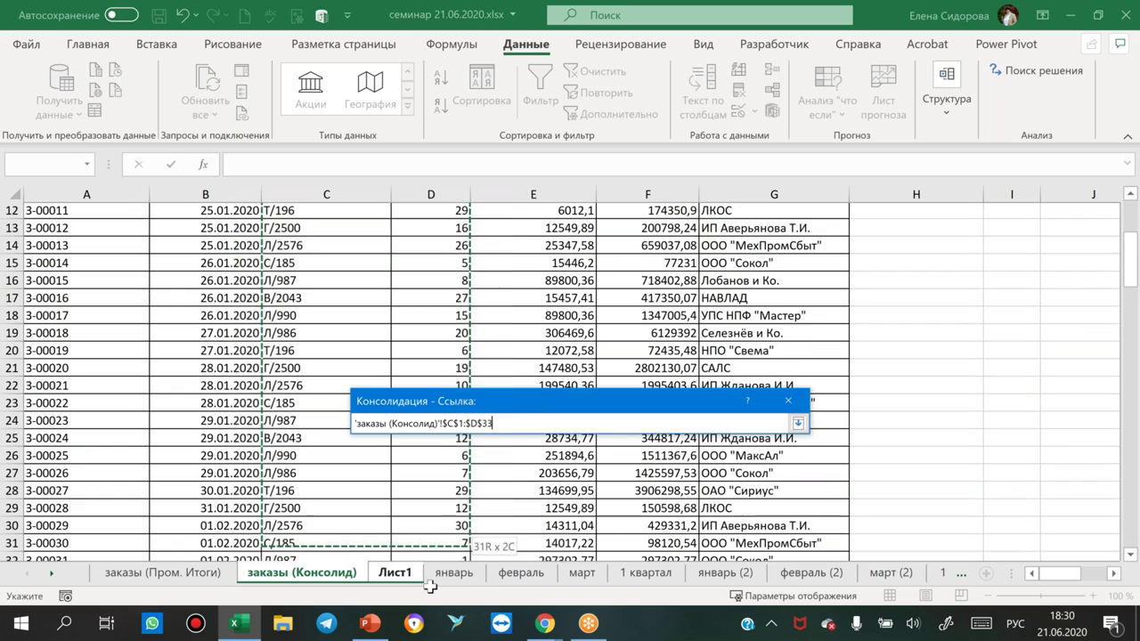
mouse_move(430, 586)
mouse_down()
mouse_move(412, 512)
mouse_move(413, 560)
mouse_up()
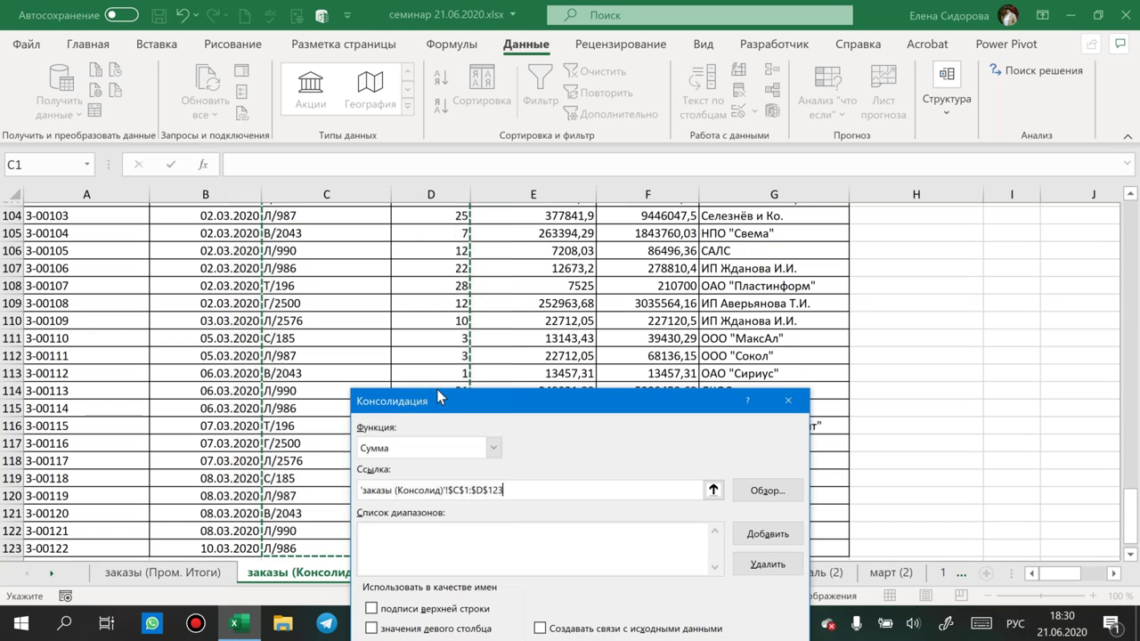
click(758, 536)
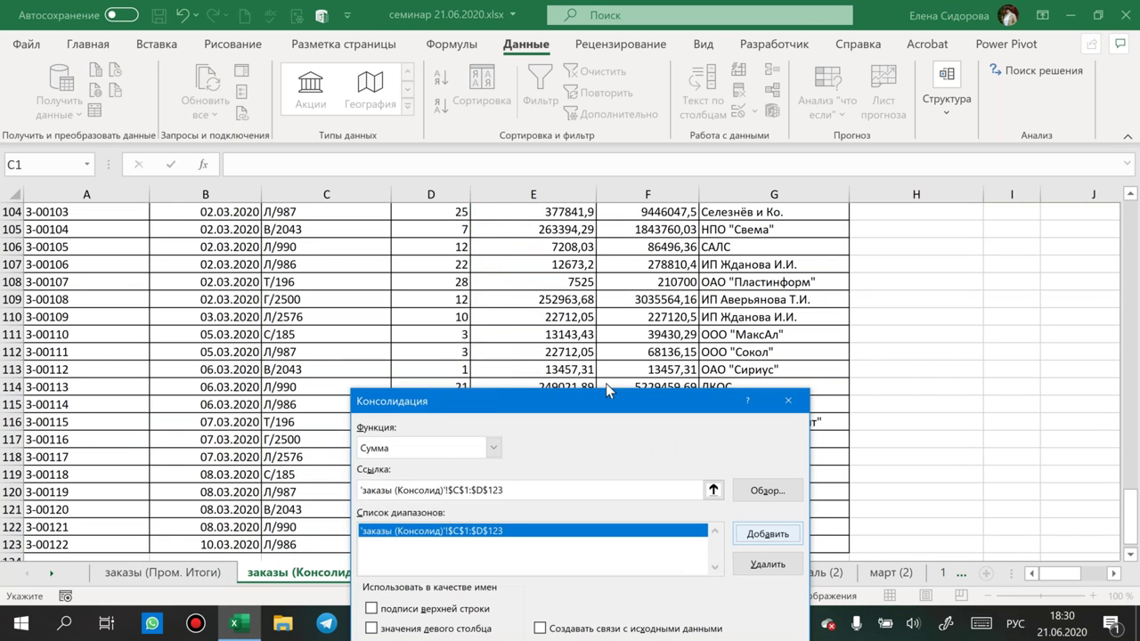
Use top-row and left-column labels with links to source, and run the sum consolidation.
drag(605, 402, 602, 150)
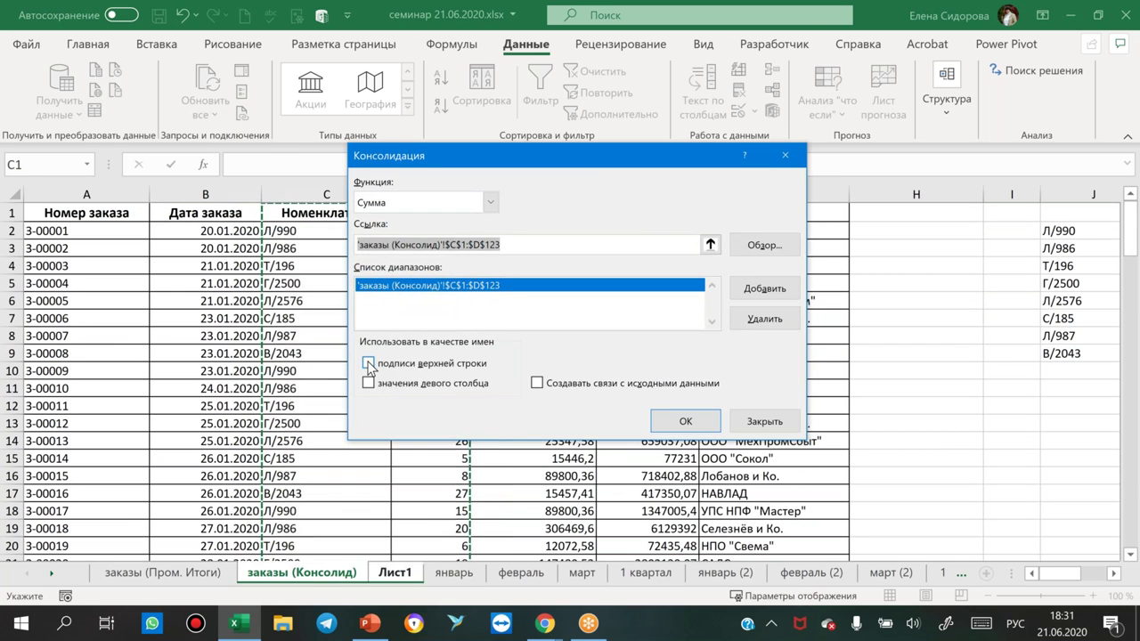
click(368, 363)
click(368, 385)
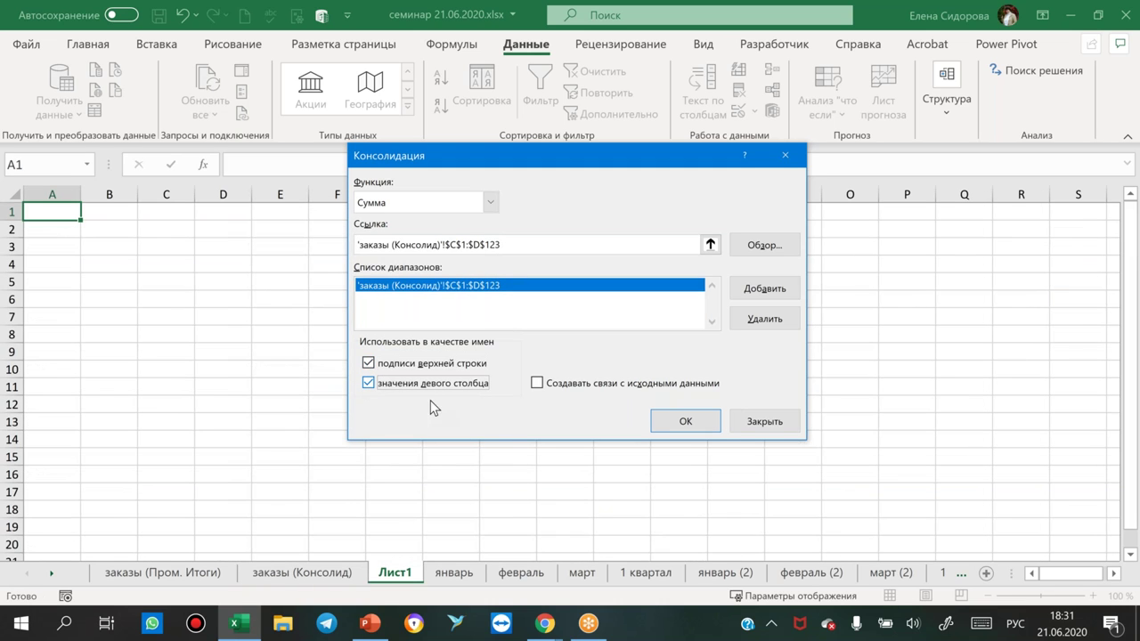
click(537, 383)
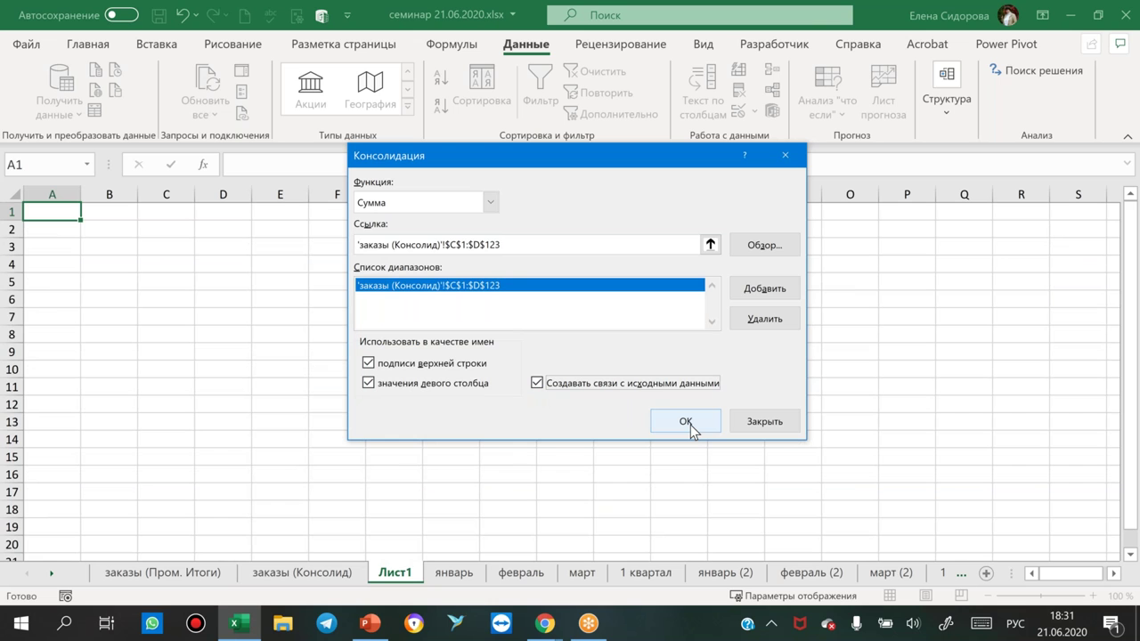
click(690, 425)
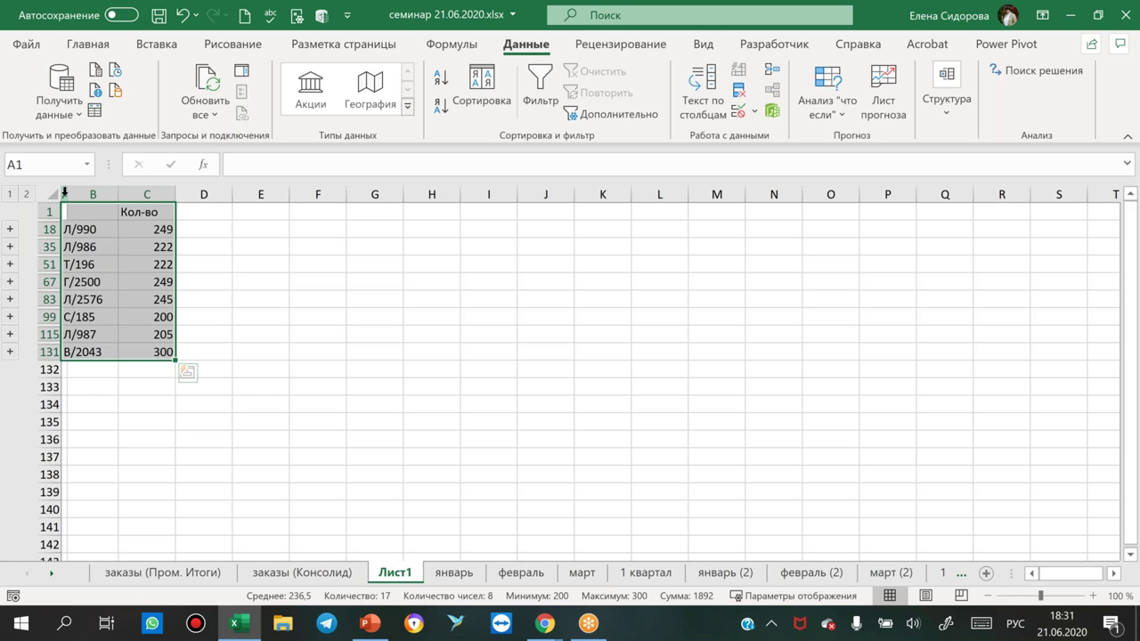
AutoFit columns A to D to their contents.
drag(65, 190, 200, 193)
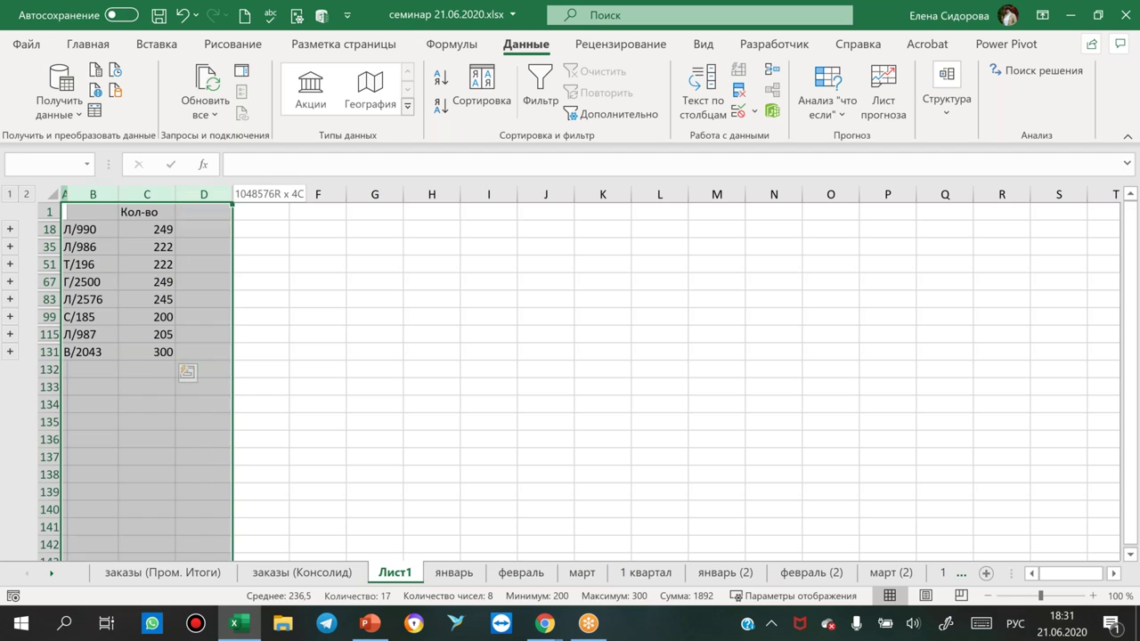
double_click(175, 193)
click(187, 419)
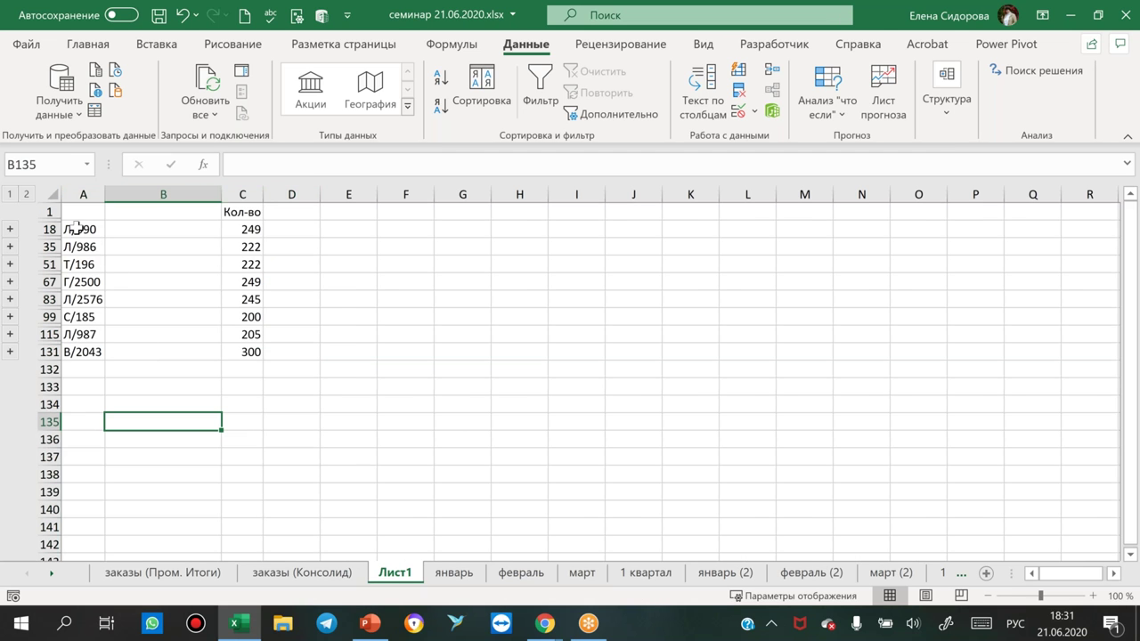
drag(75, 229, 71, 354)
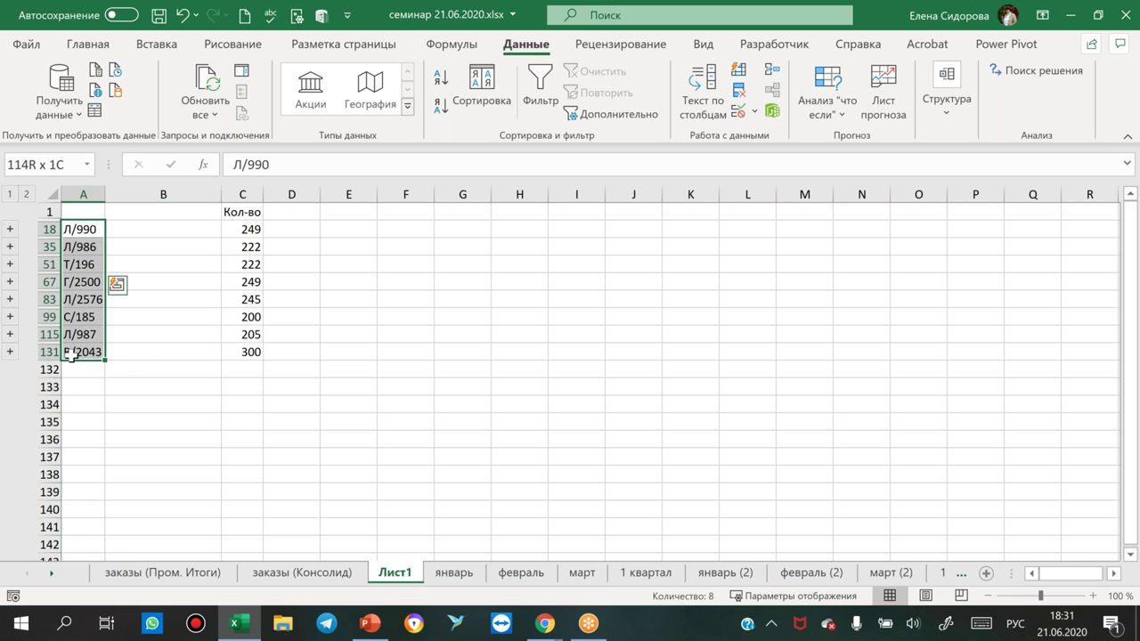
click(82, 229)
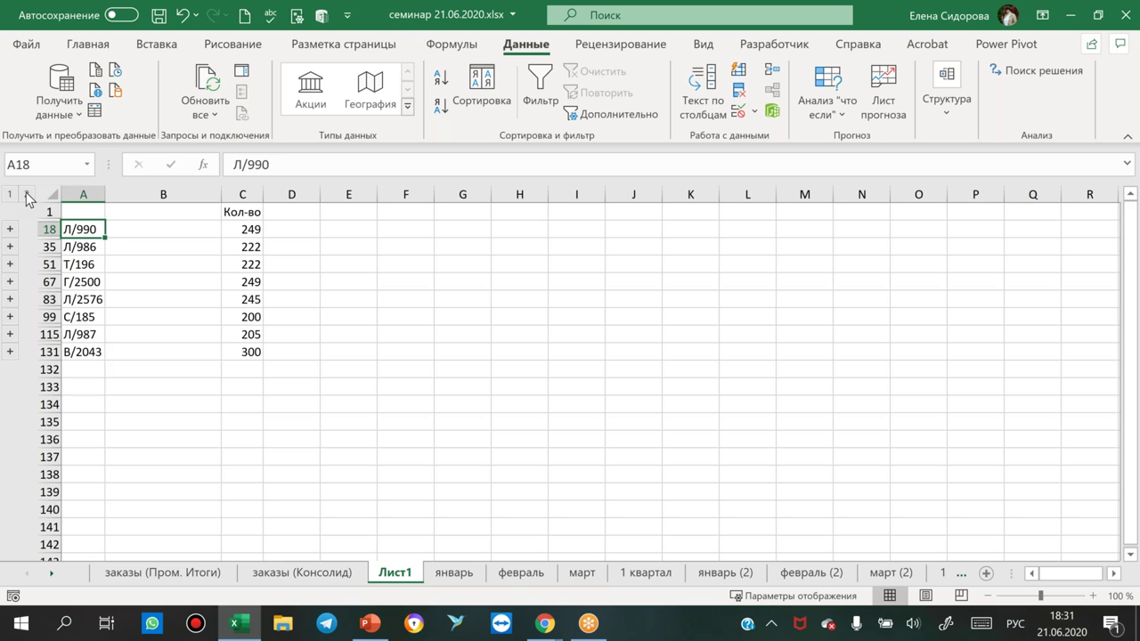
Expand the outline and inspect the linked formulas and sums down column C.
click(29, 196)
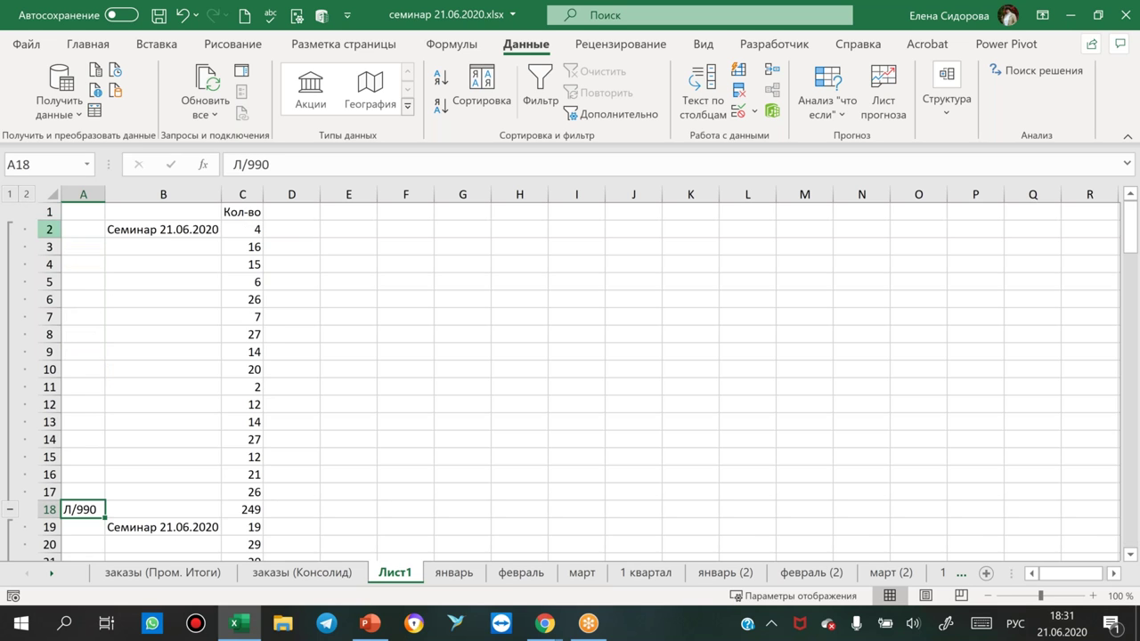
click(242, 228)
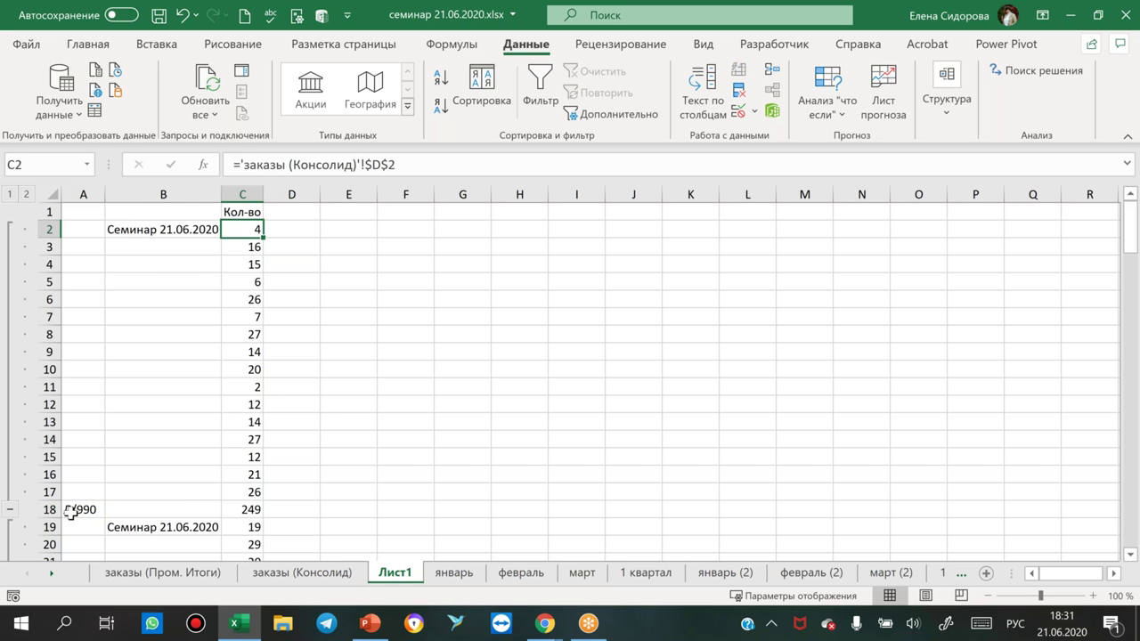
click(236, 247)
click(237, 264)
click(237, 281)
click(235, 317)
click(233, 369)
click(237, 457)
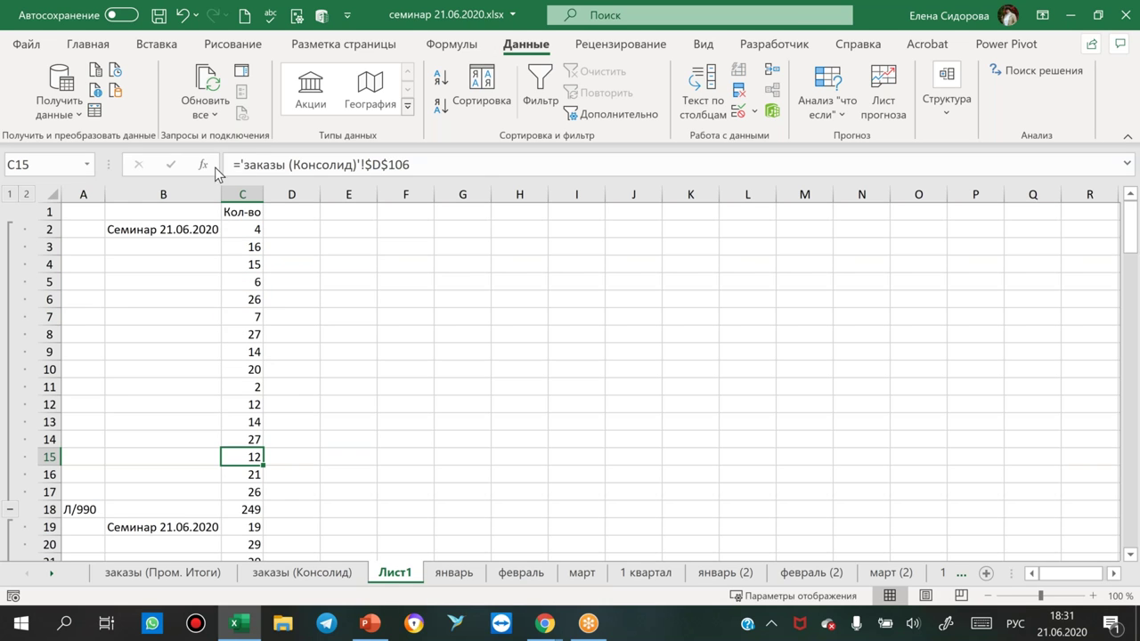
click(242, 510)
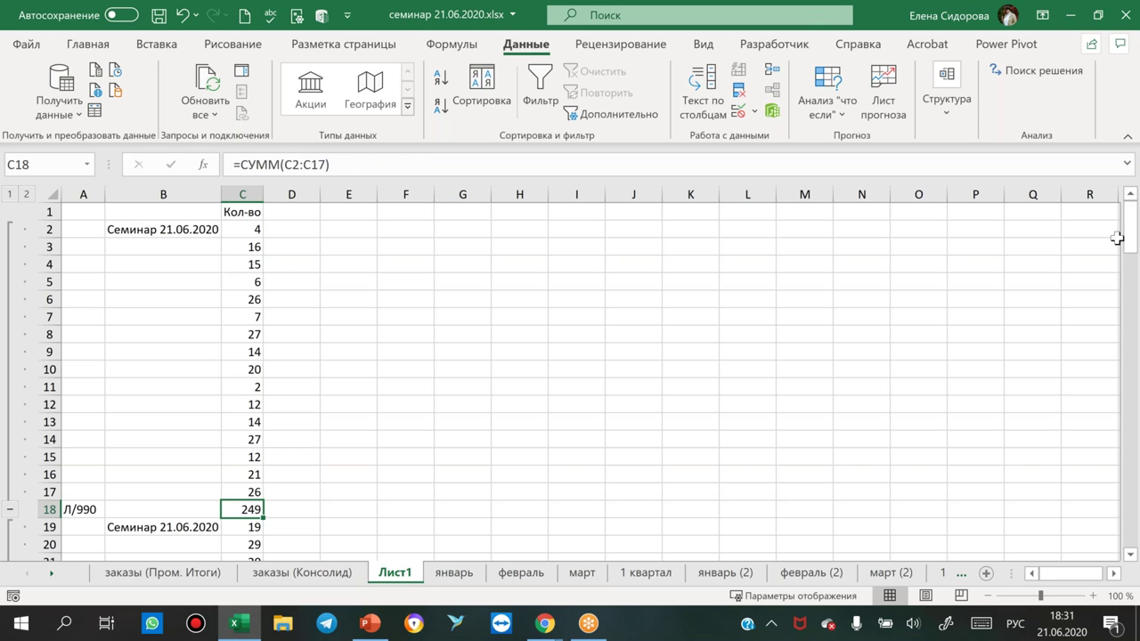
drag(1129, 230, 1133, 264)
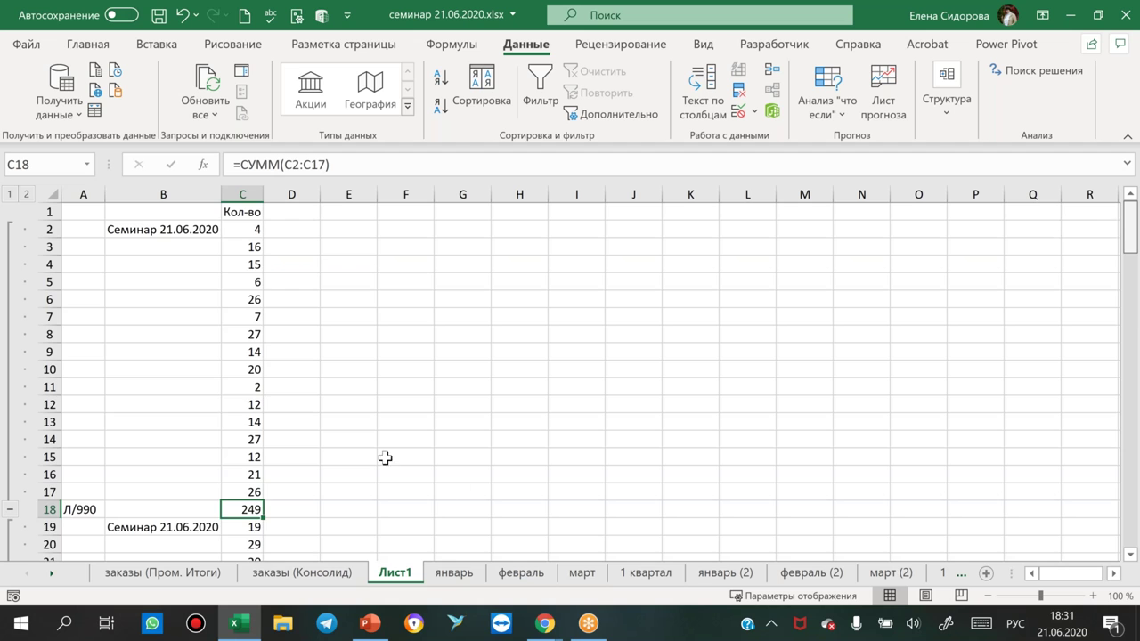
scroll(384, 457, down, 10)
scroll(201, 460, down, 7)
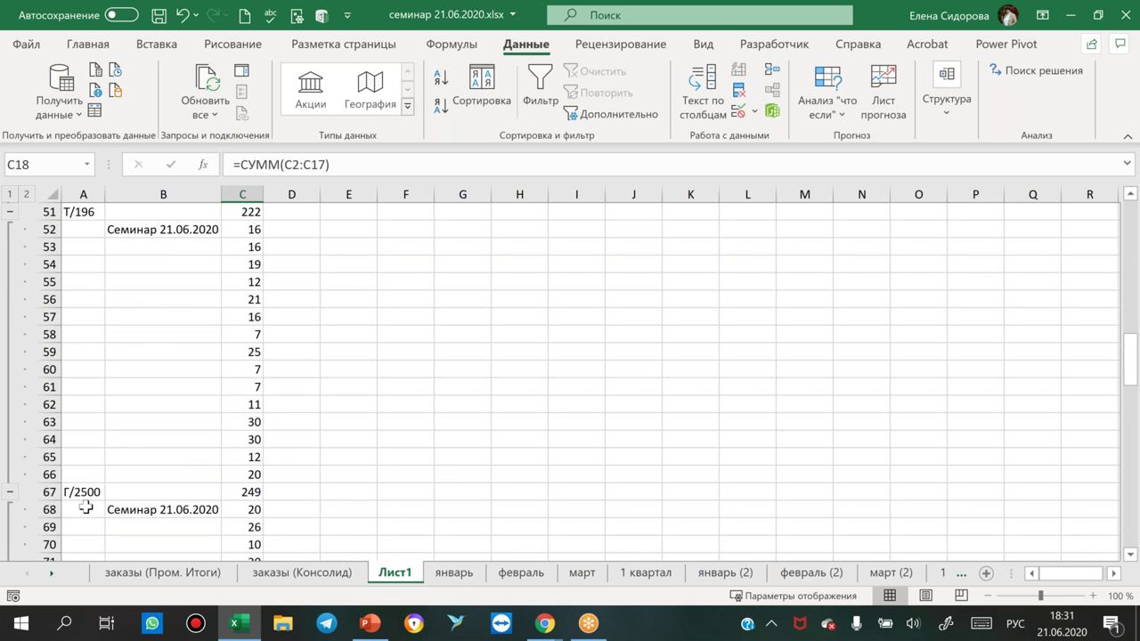
Collapse the outline to level 1 so only the item-code totals under Кол-во show.
drag(74, 489, 252, 496)
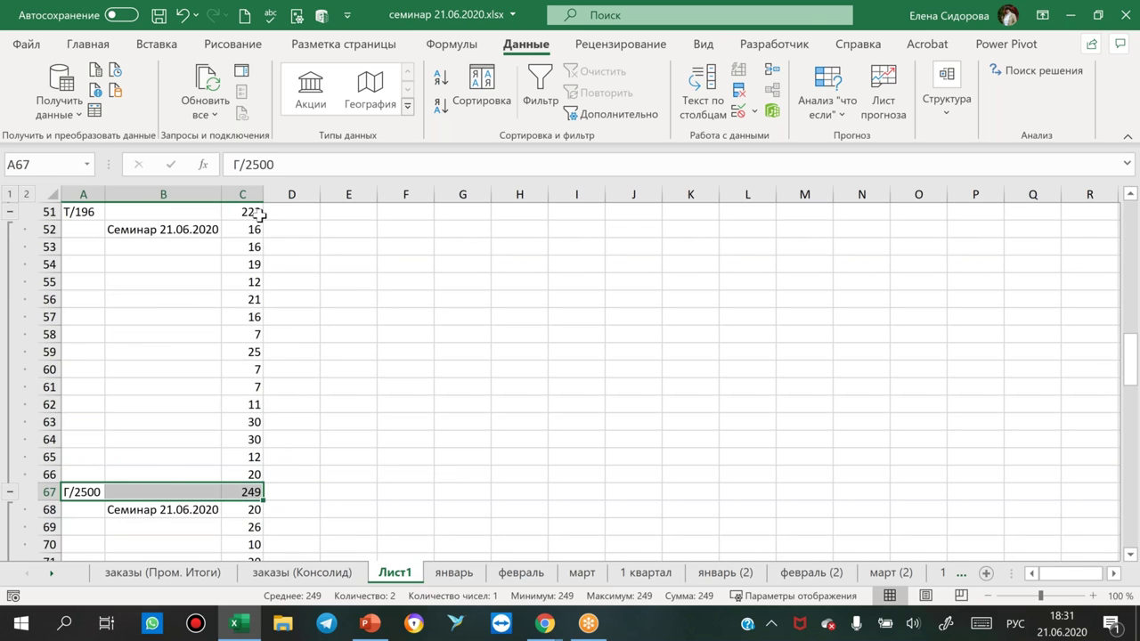
mouse_move(246, 216)
mouse_down()
mouse_move(238, 484)
mouse_move(241, 463)
mouse_move(225, 483)
mouse_up()
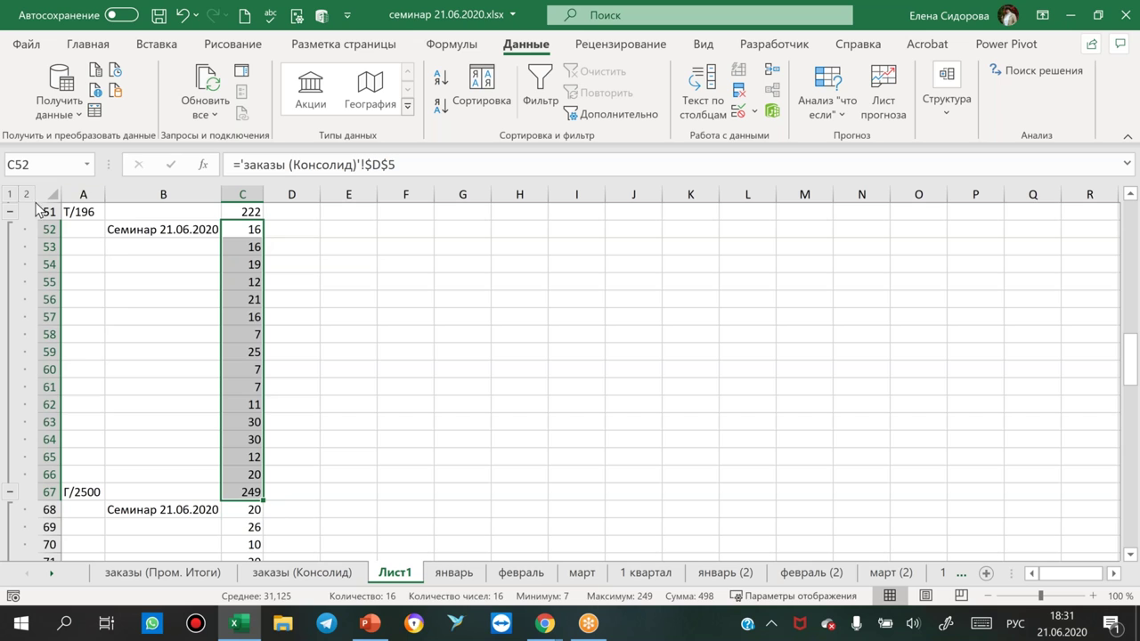
click(10, 194)
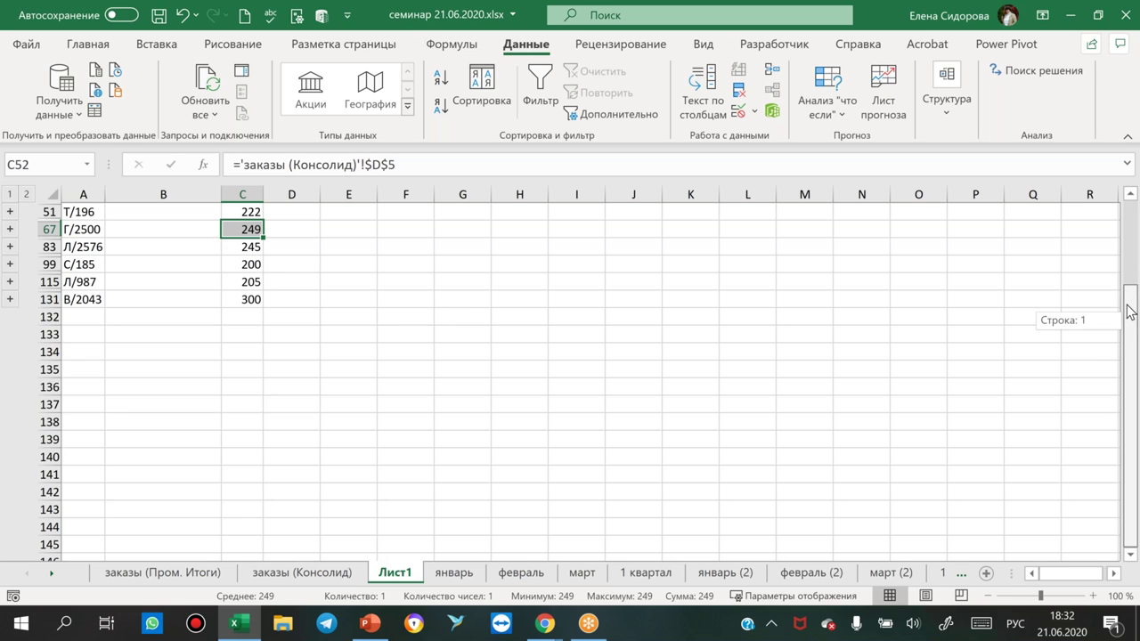
drag(1132, 327, 1130, 303)
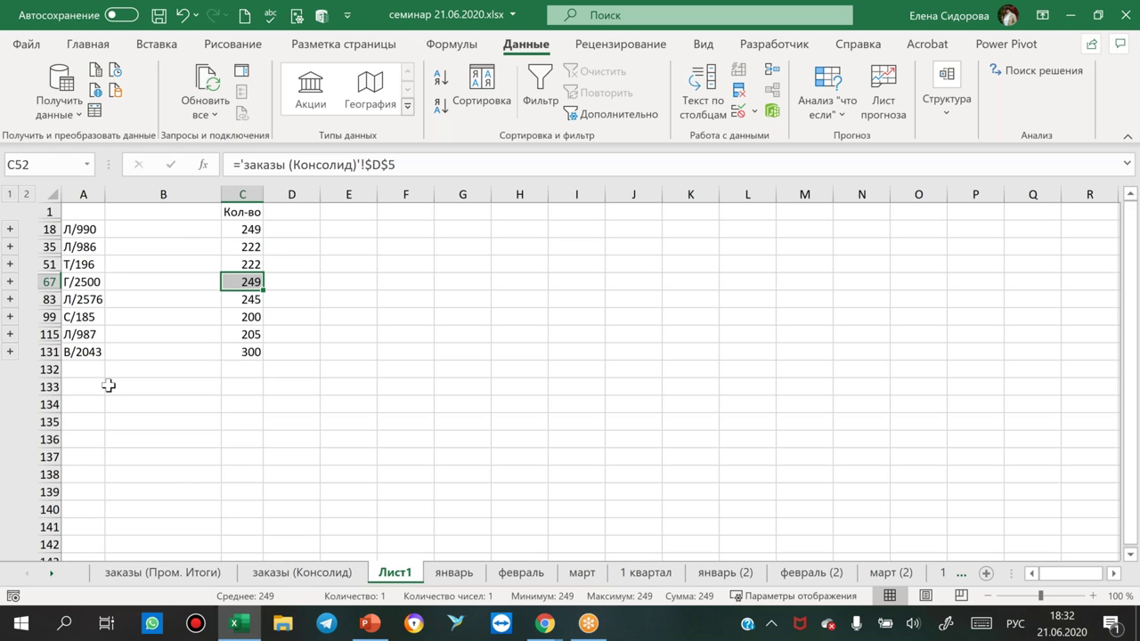
click(107, 385)
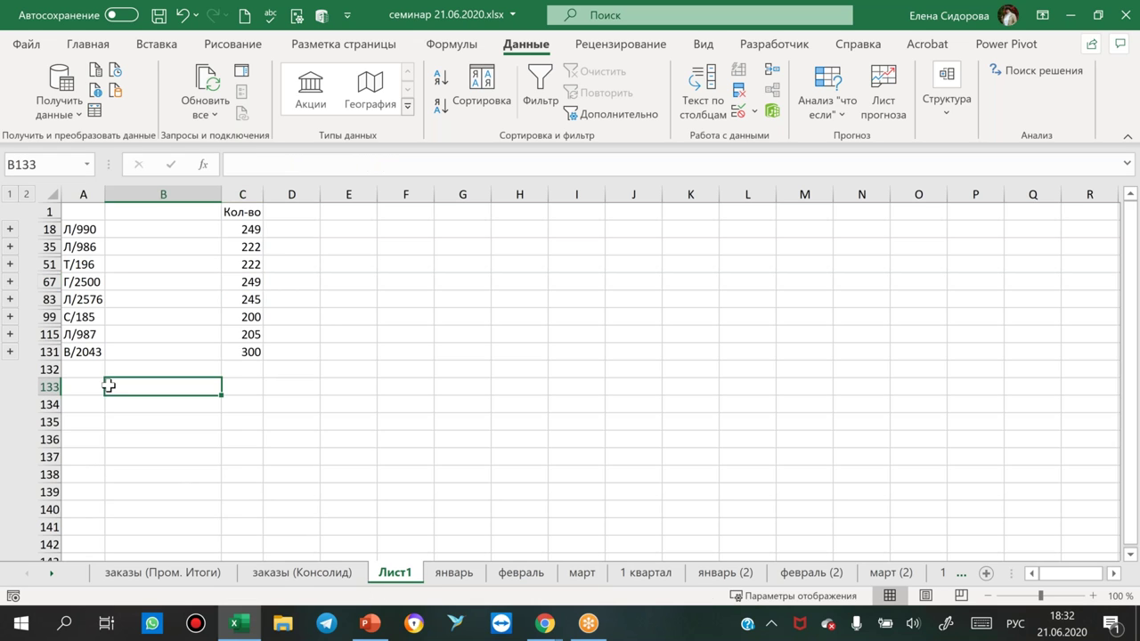
Save the workbook and check cell B3 on the январь sheet.
click(159, 16)
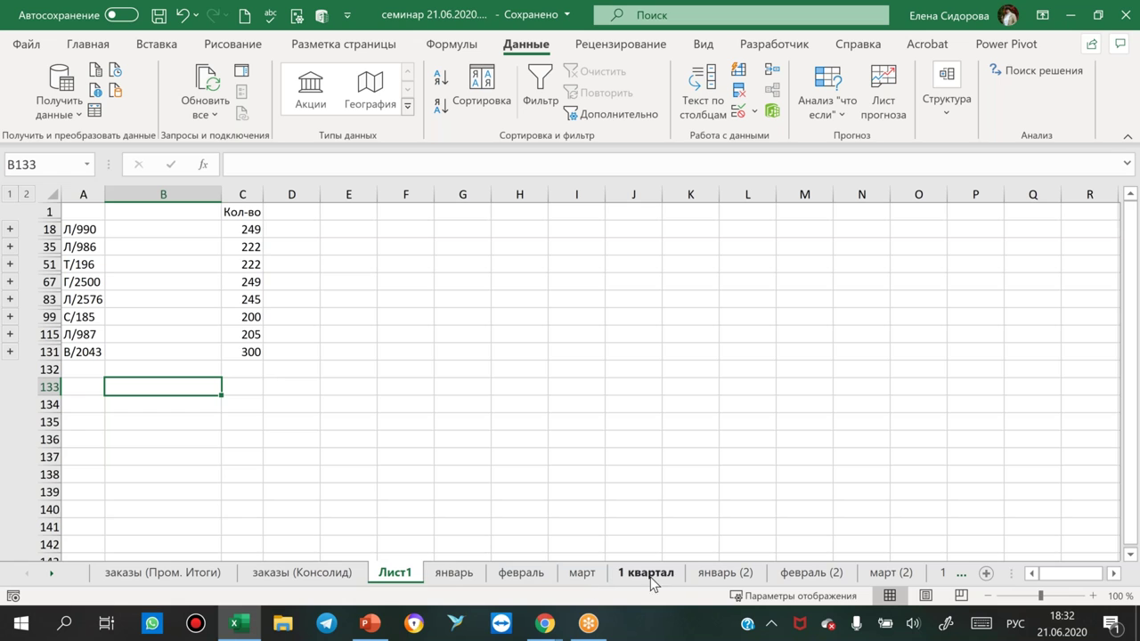
click(454, 575)
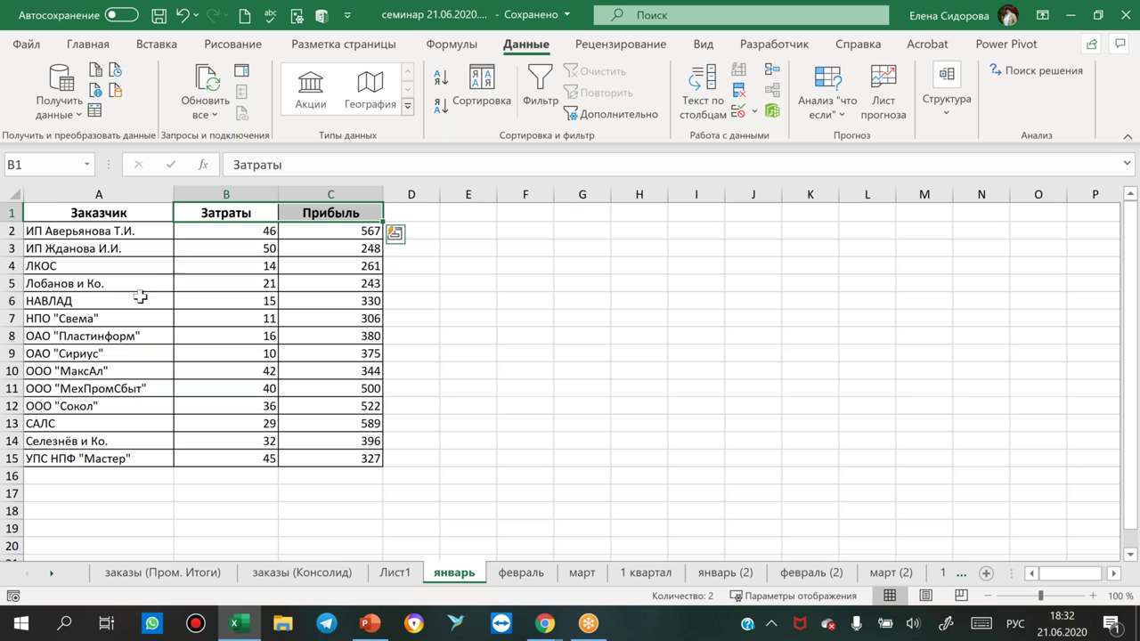
click(256, 248)
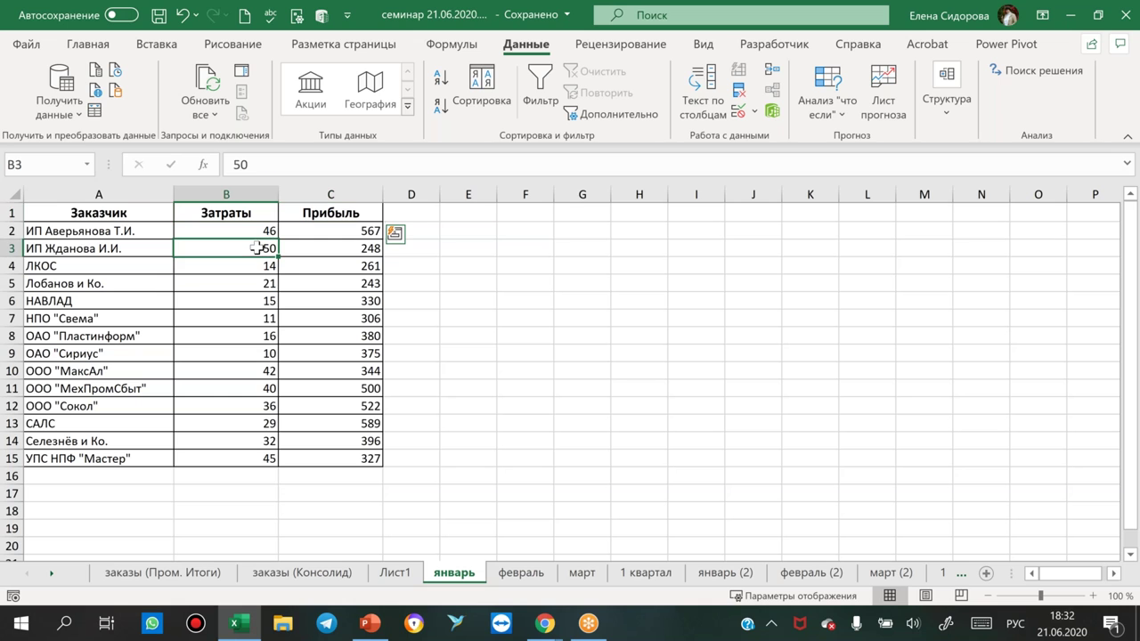
Look through the февраль and март sheets, then show the empty 1 квартал sheet.
click(520, 574)
click(580, 575)
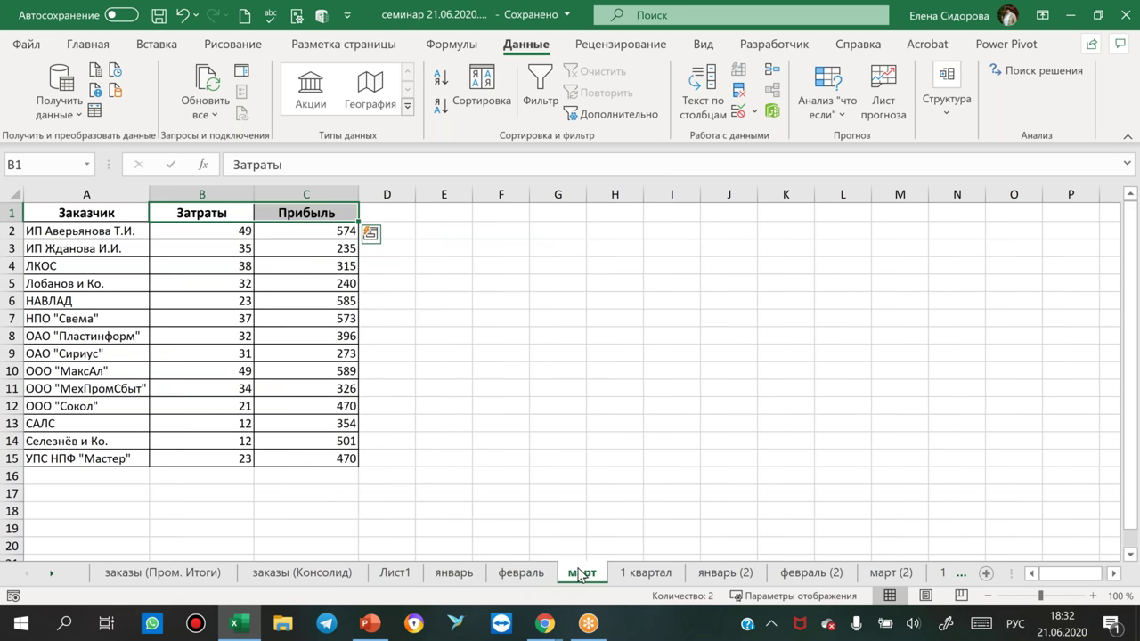
ctrl+click(451, 575)
click(643, 575)
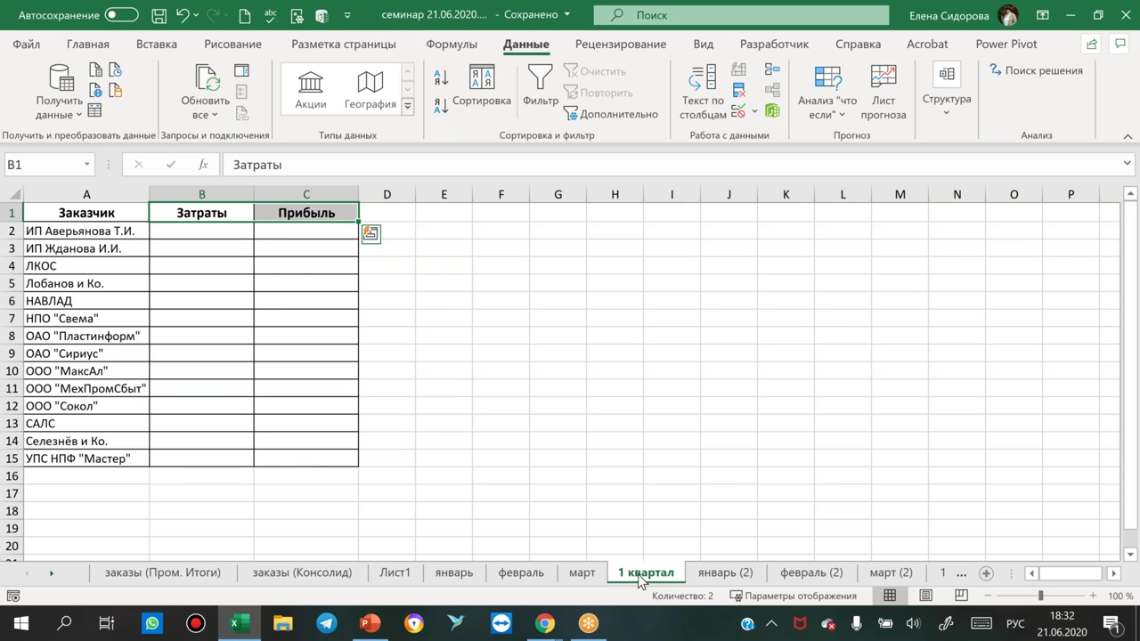
key(Escape)
click(205, 231)
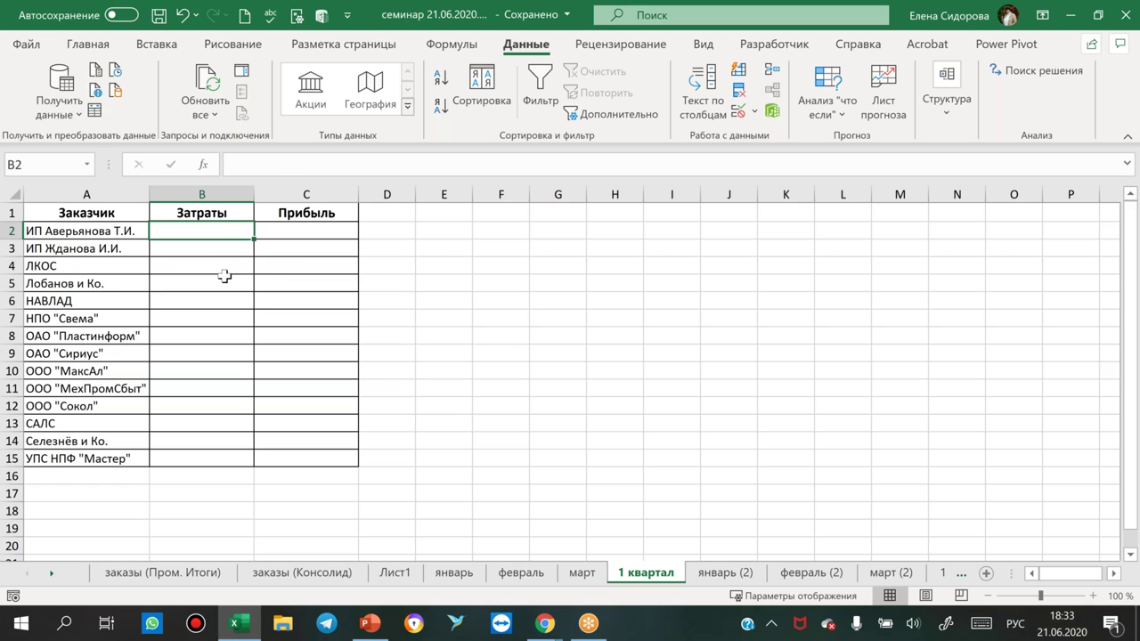
key(alt+equal)
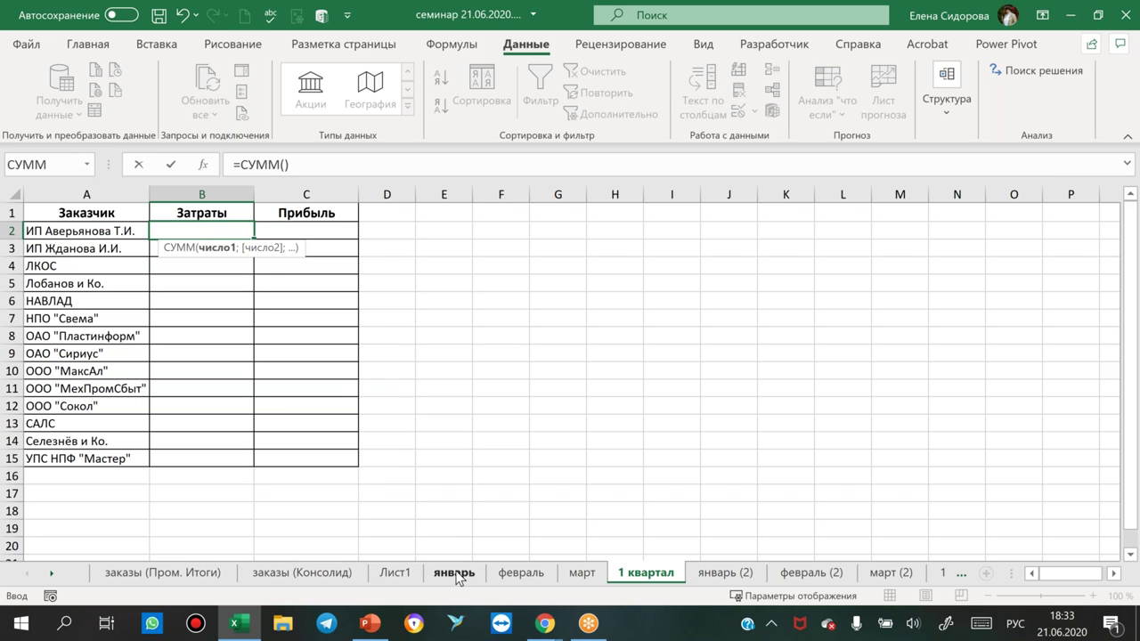
click(452, 575)
shift+click(582, 574)
click(208, 229)
key(Return)
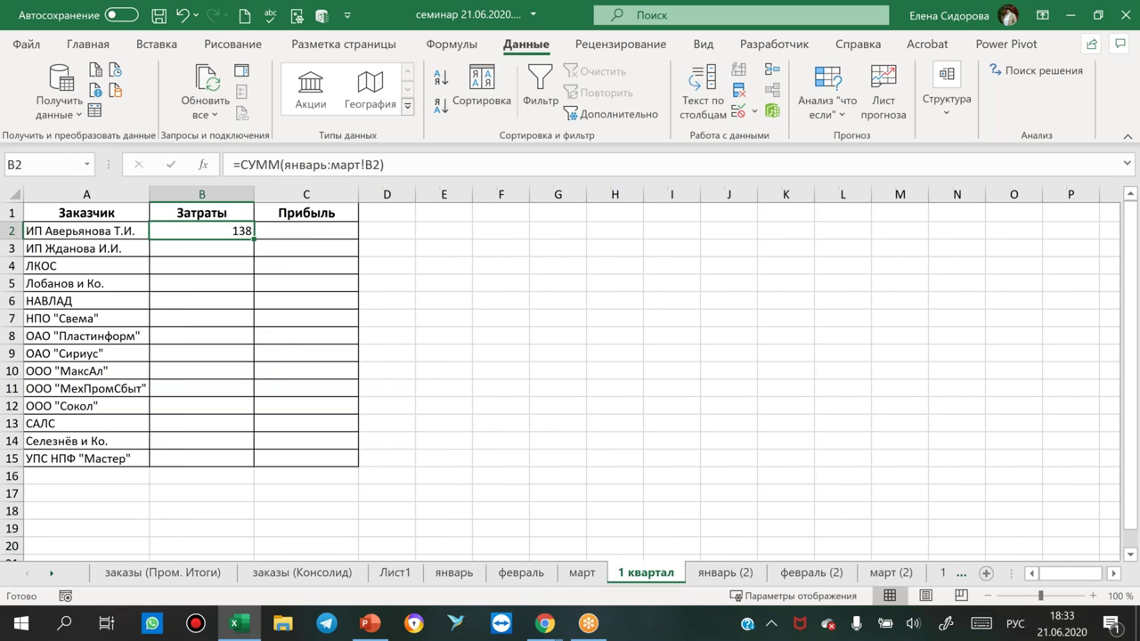
drag(257, 232, 349, 235)
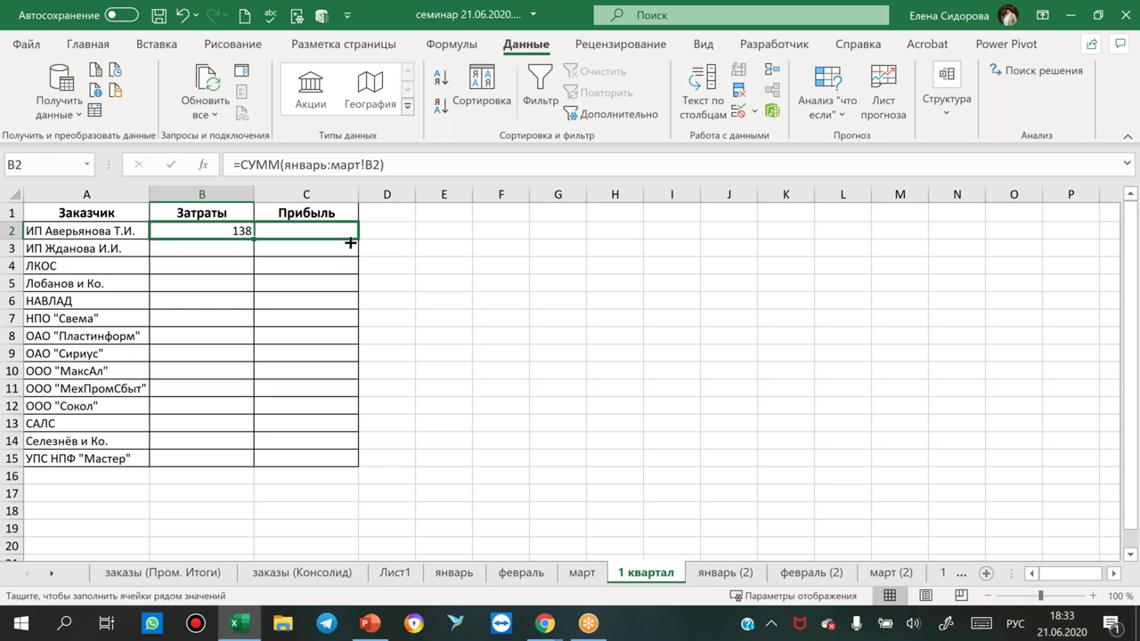
click(357, 243)
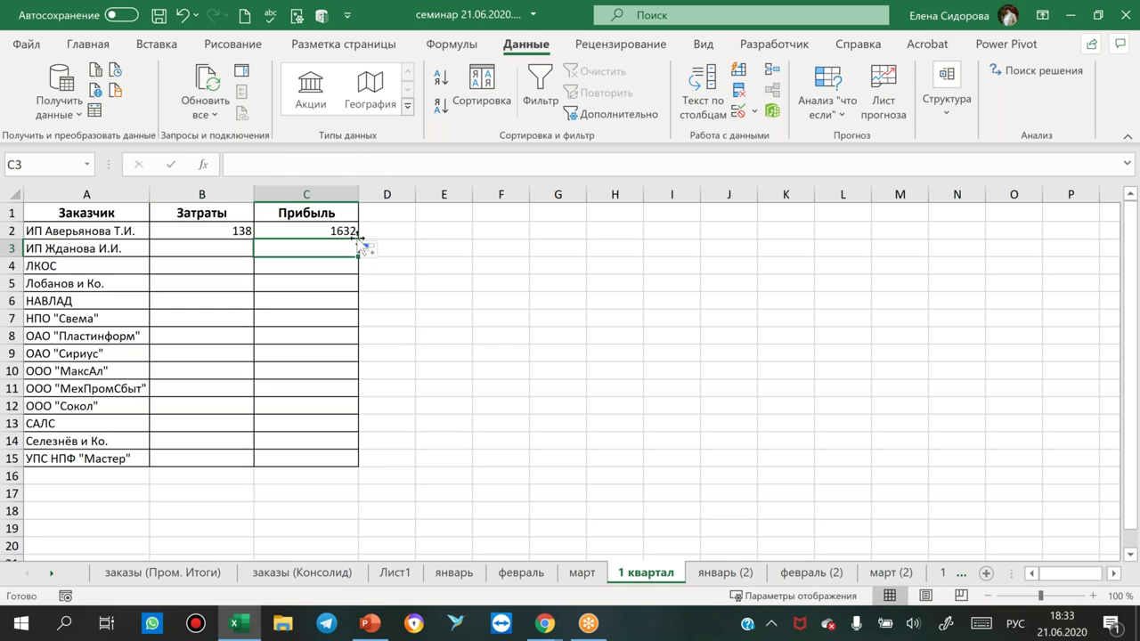
drag(241, 230, 350, 233)
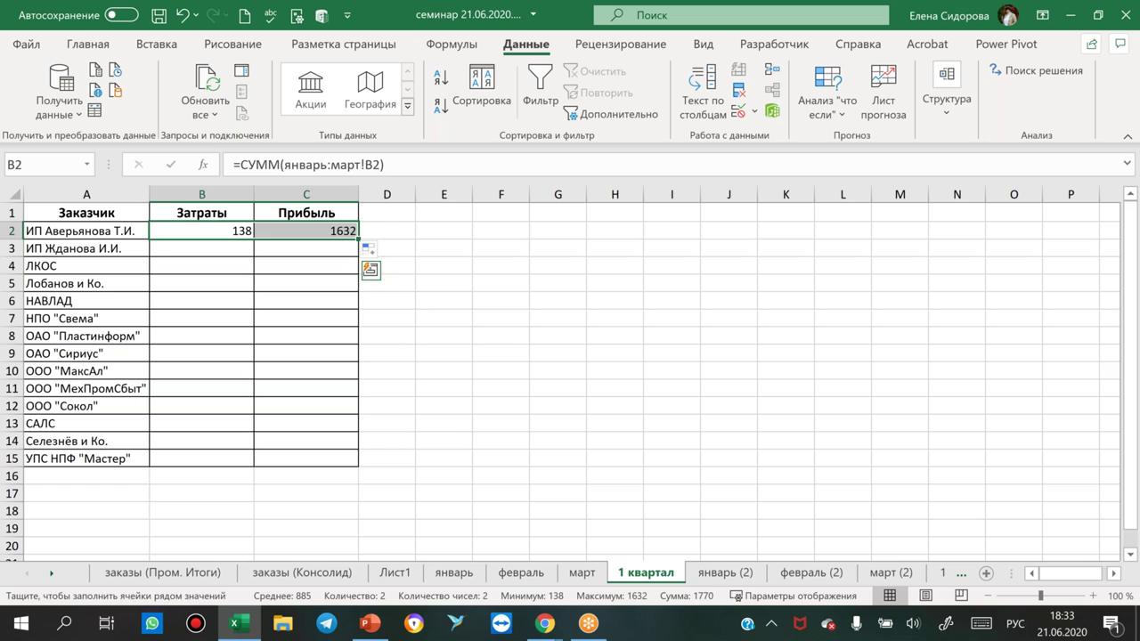
double_click(358, 238)
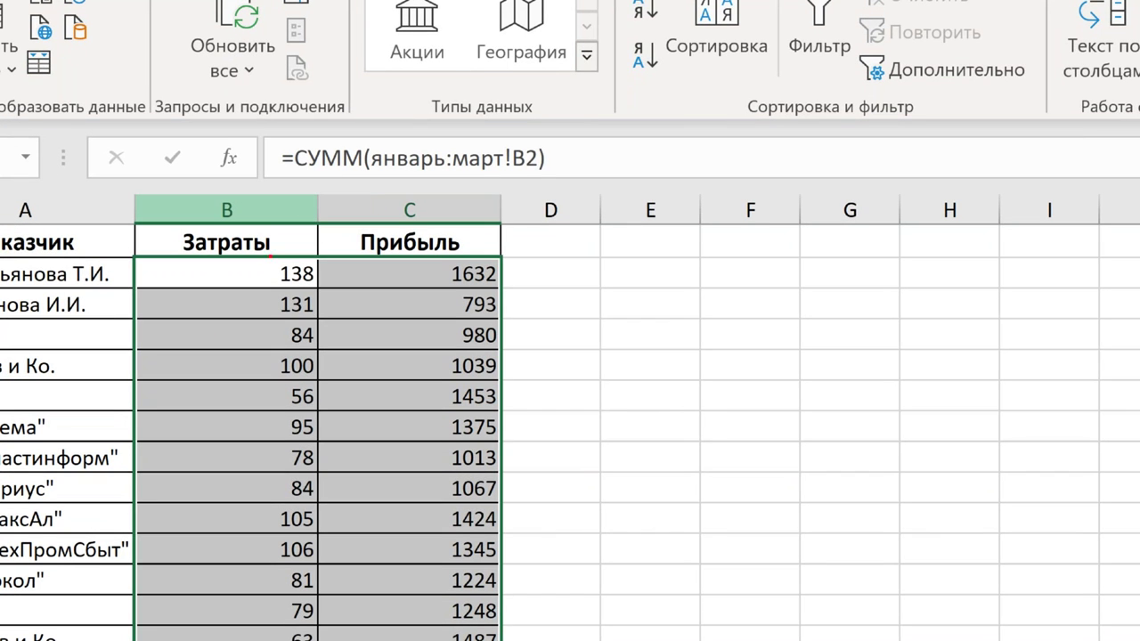
drag(268, 254, 267, 250)
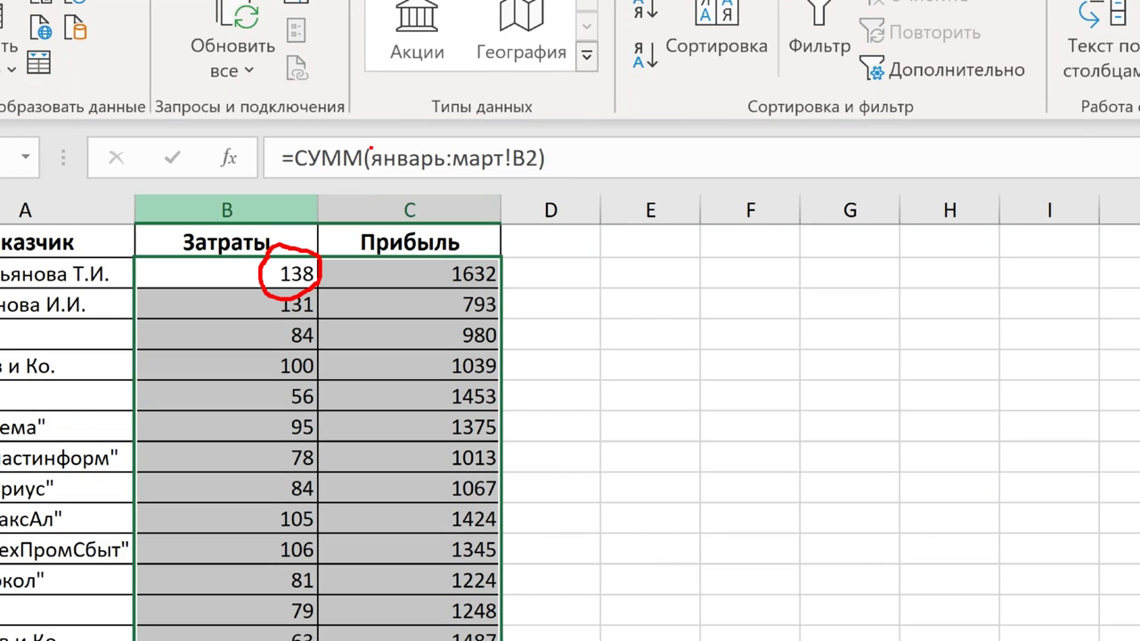
drag(367, 147, 514, 172)
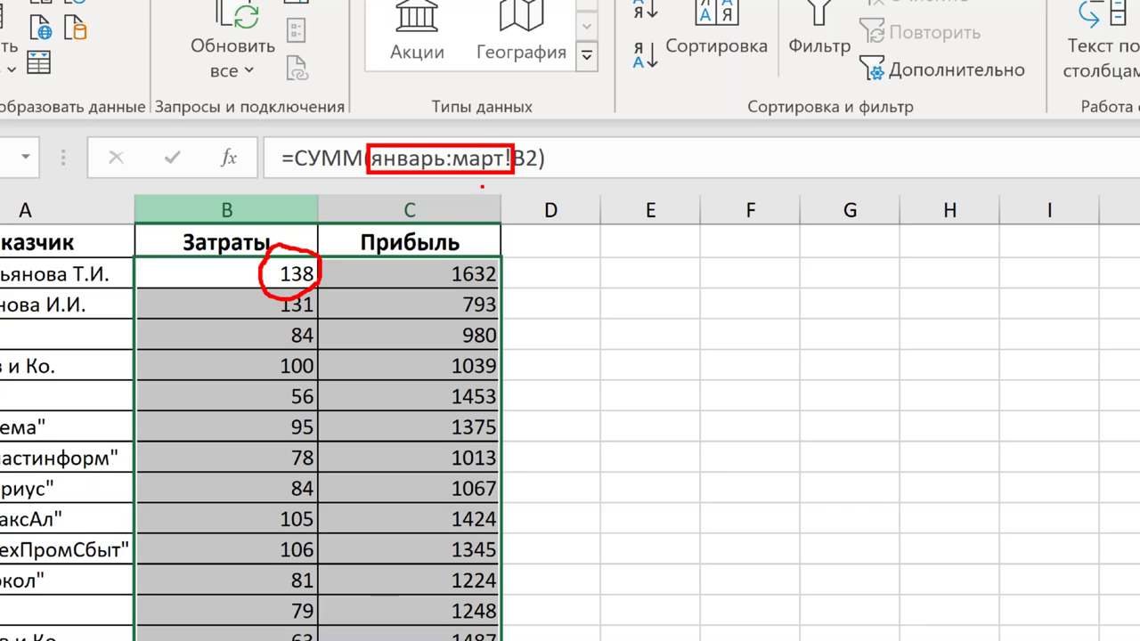
drag(524, 166, 559, 173)
mouse_move(227, 276)
mouse_down()
mouse_move(257, 276)
mouse_move(256, 287)
mouse_up()
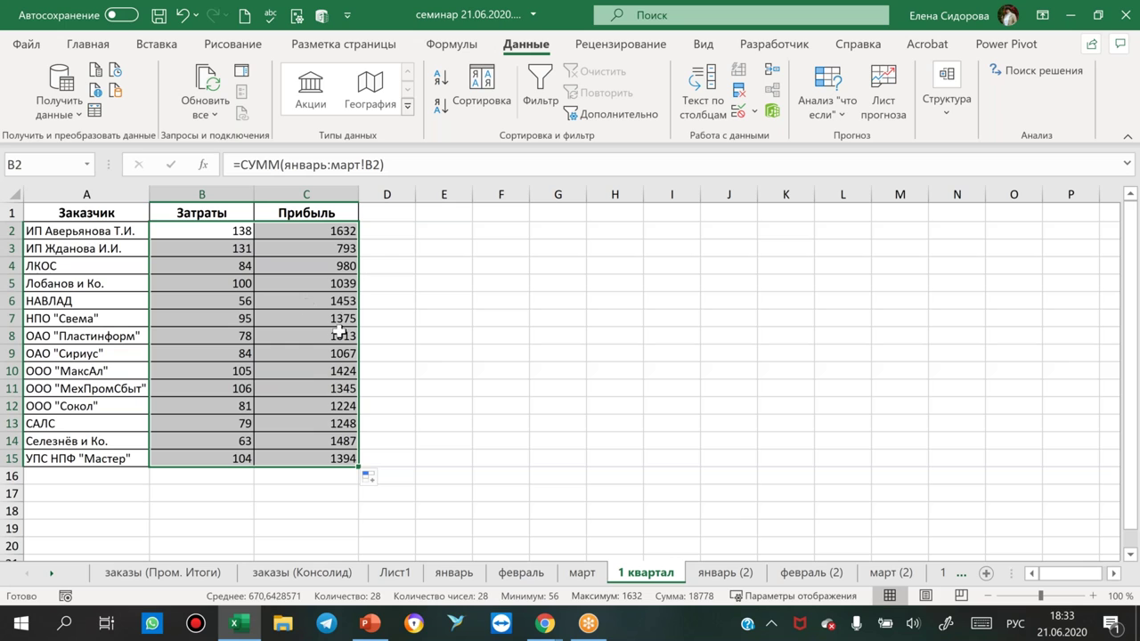
key(Delete)
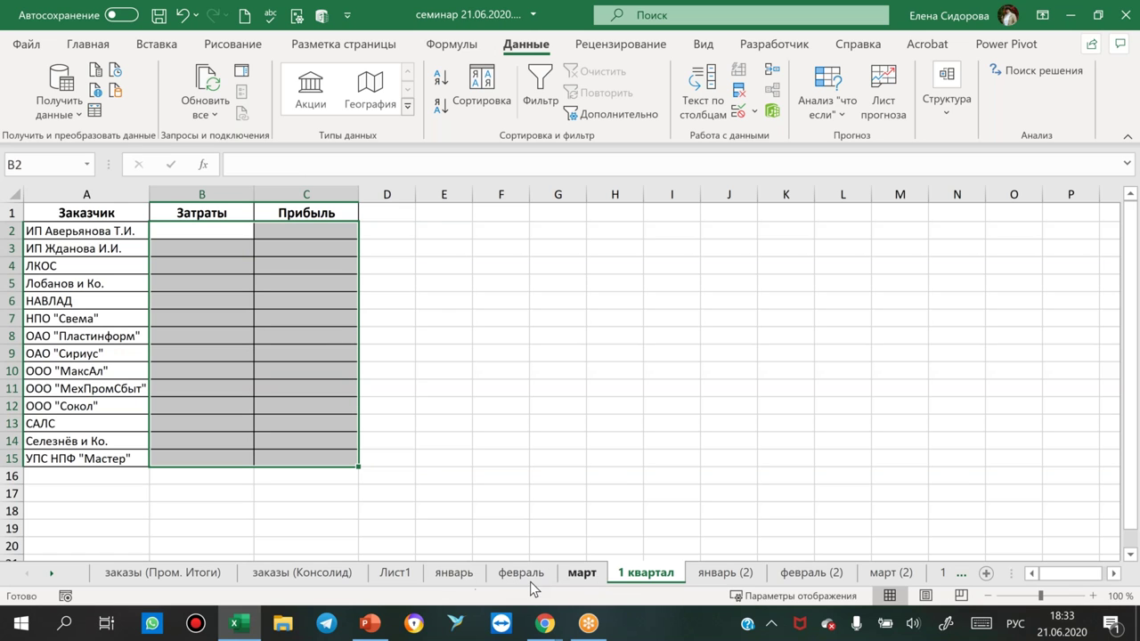
click(208, 234)
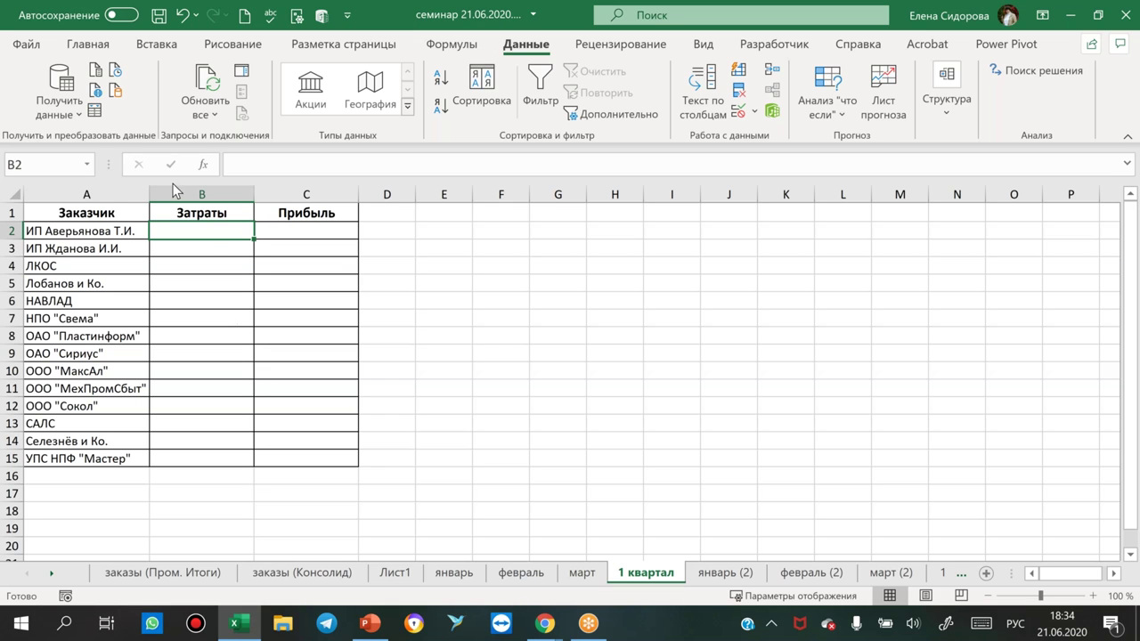
drag(187, 212, 305, 211)
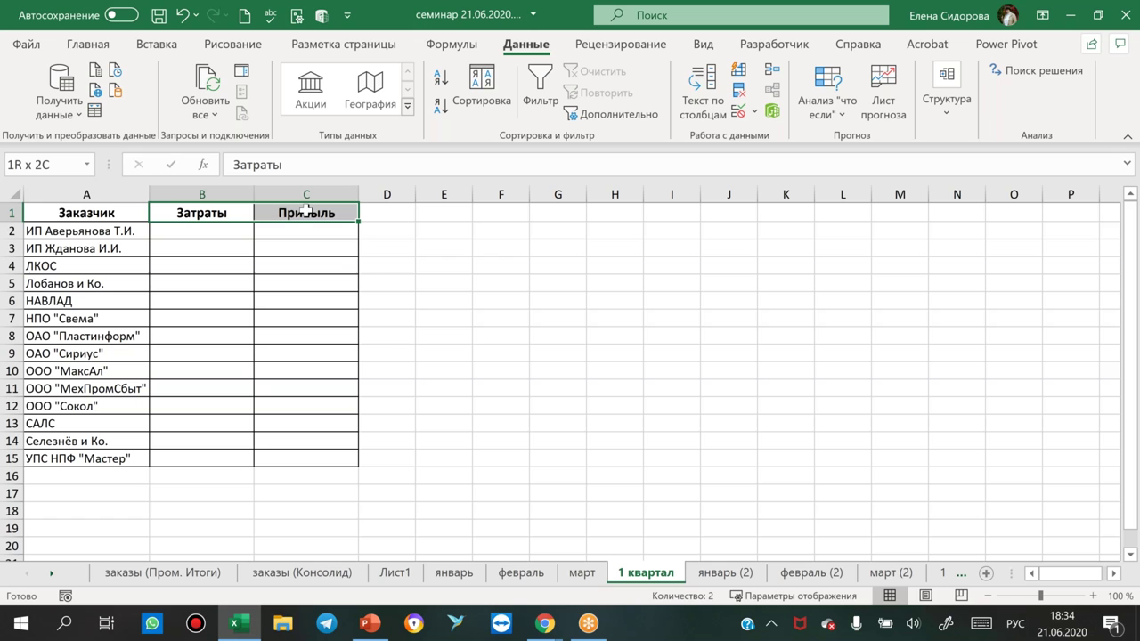
click(116, 232)
drag(118, 273, 138, 451)
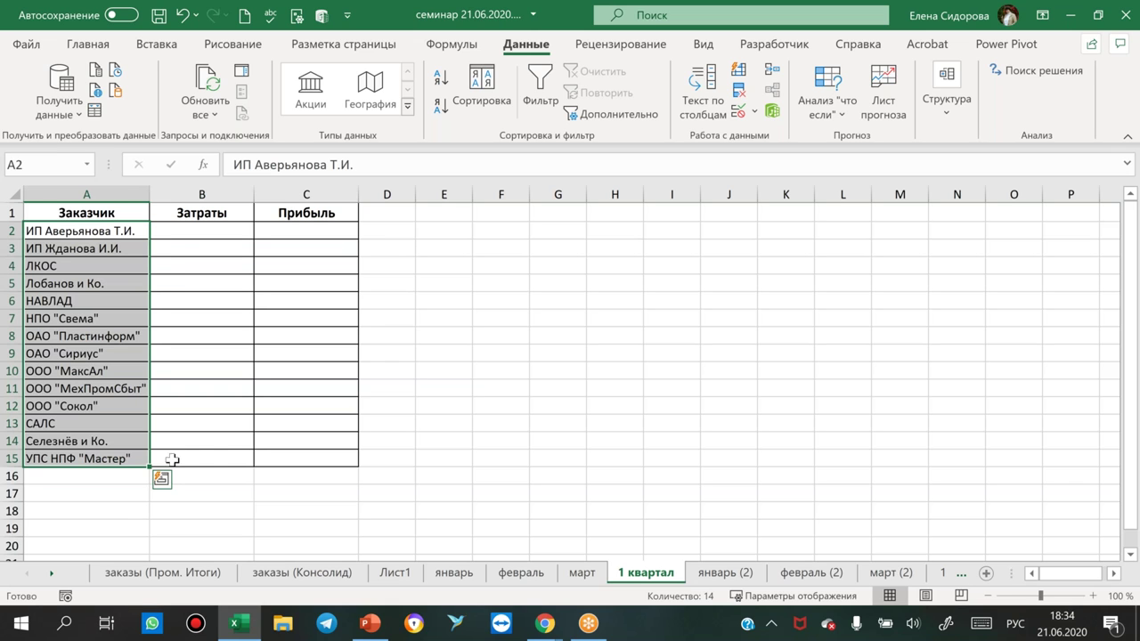
click(251, 457)
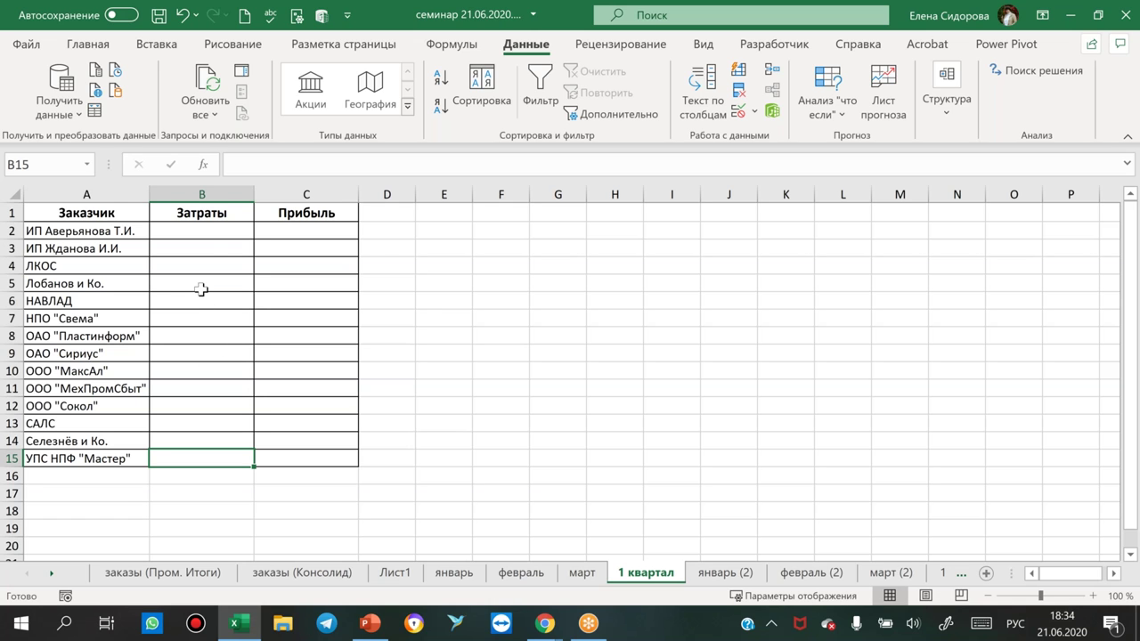
click(184, 229)
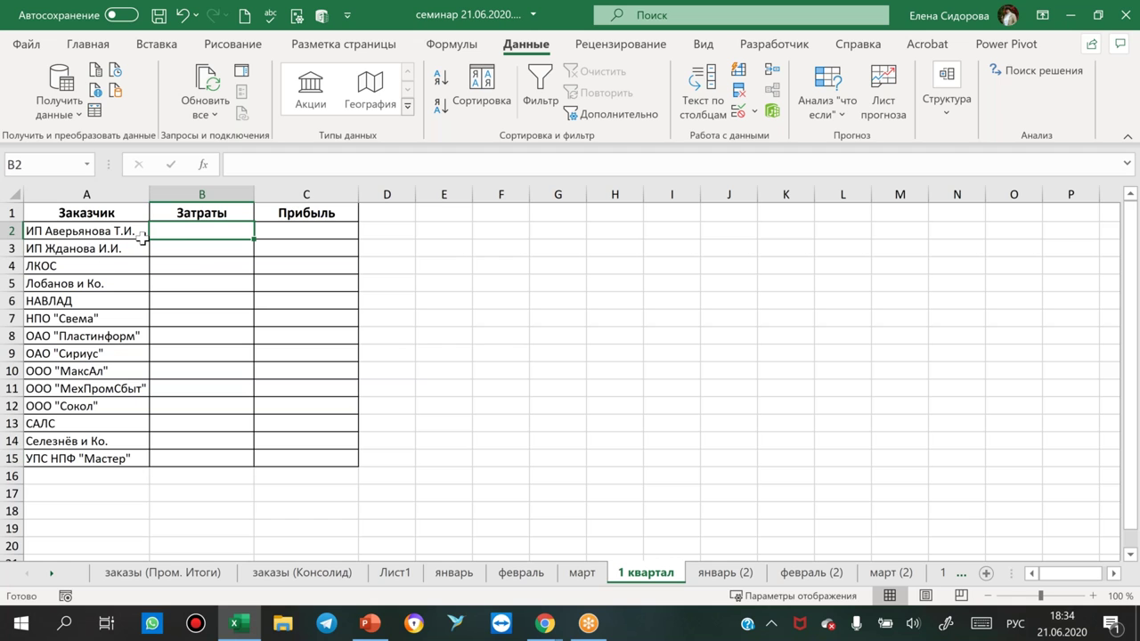
click(773, 71)
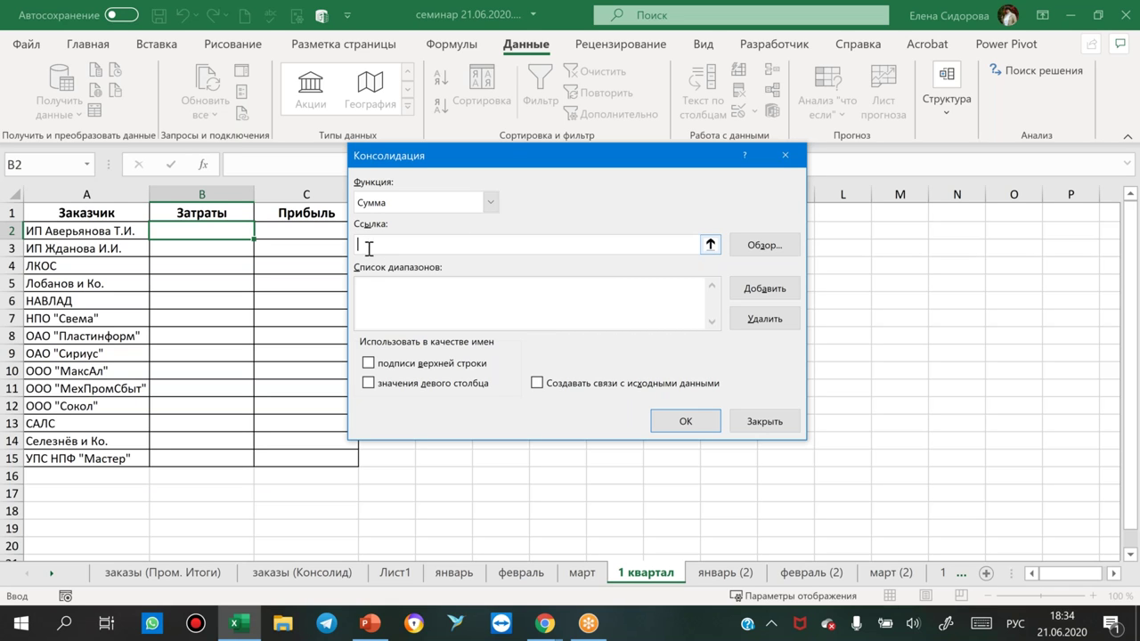
Add январь, февраль and март A1:C15 as references and consolidate them onto 1 квартал.
click(454, 575)
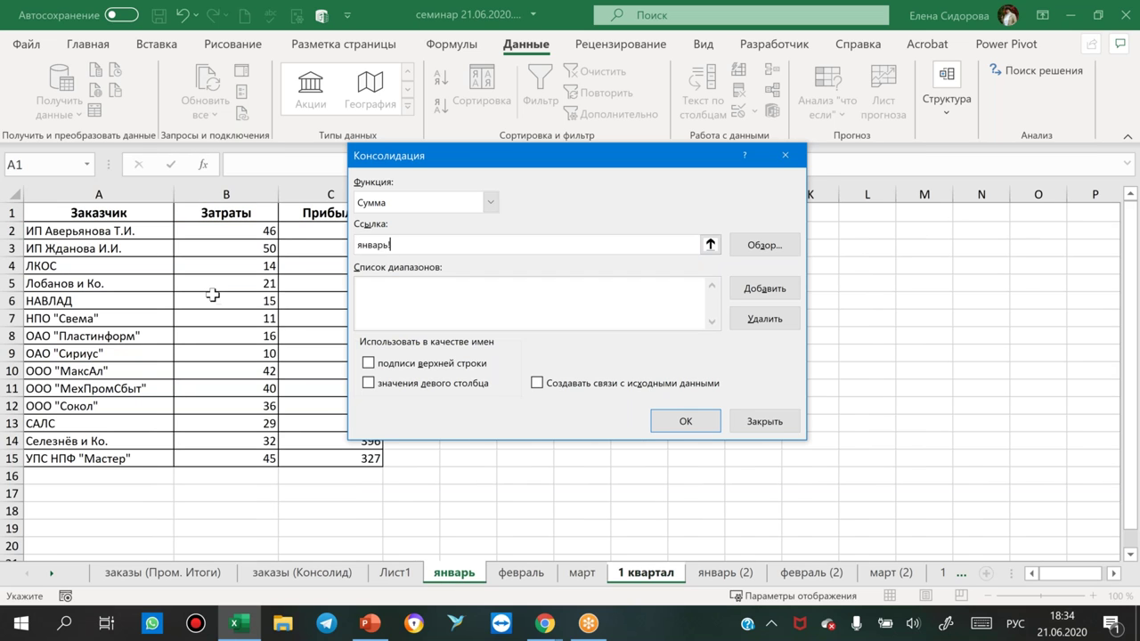
drag(89, 211, 338, 458)
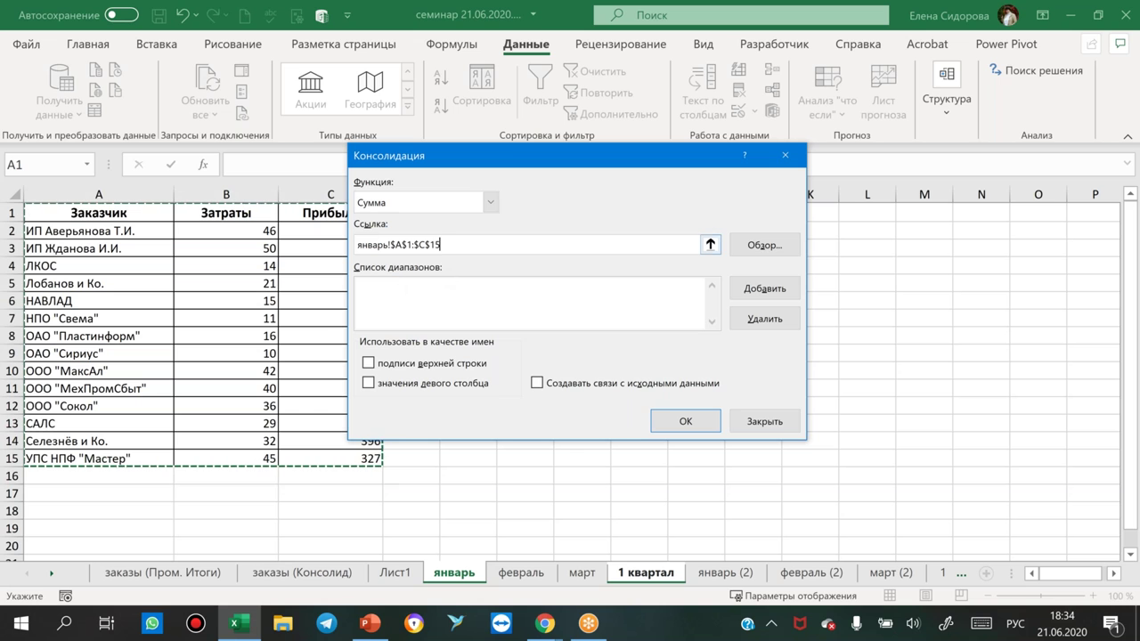
click(755, 292)
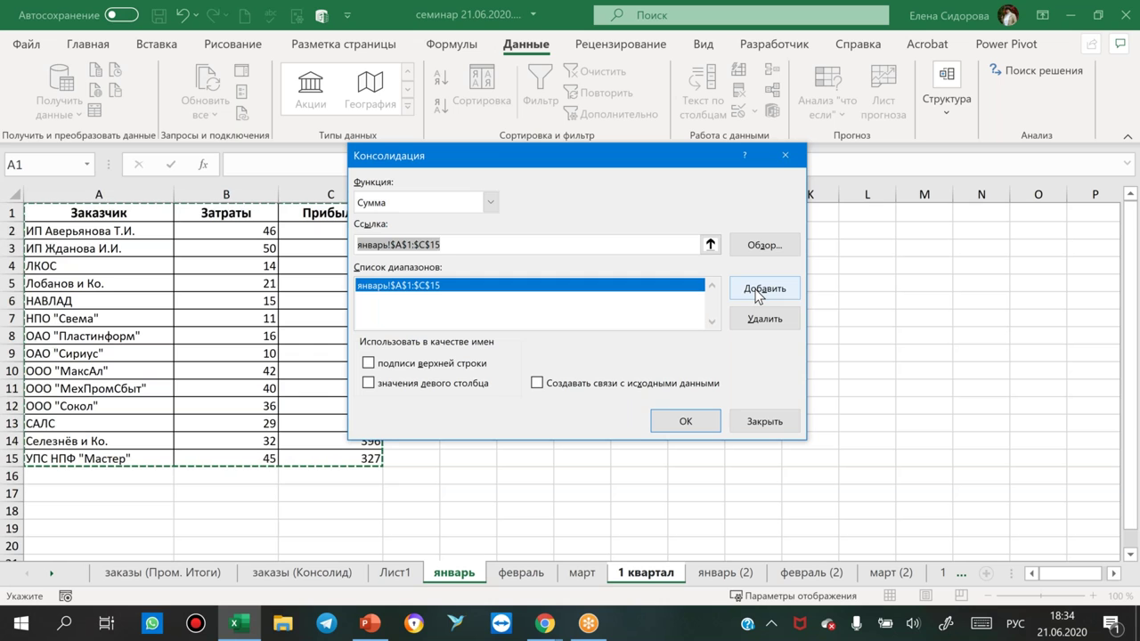
click(527, 573)
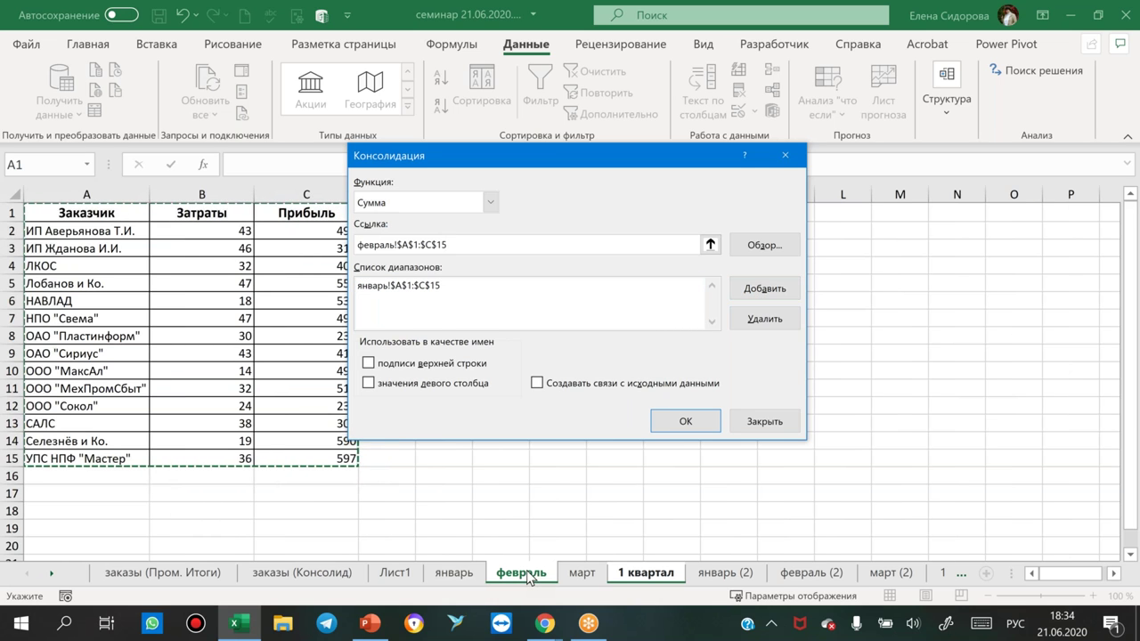
click(776, 289)
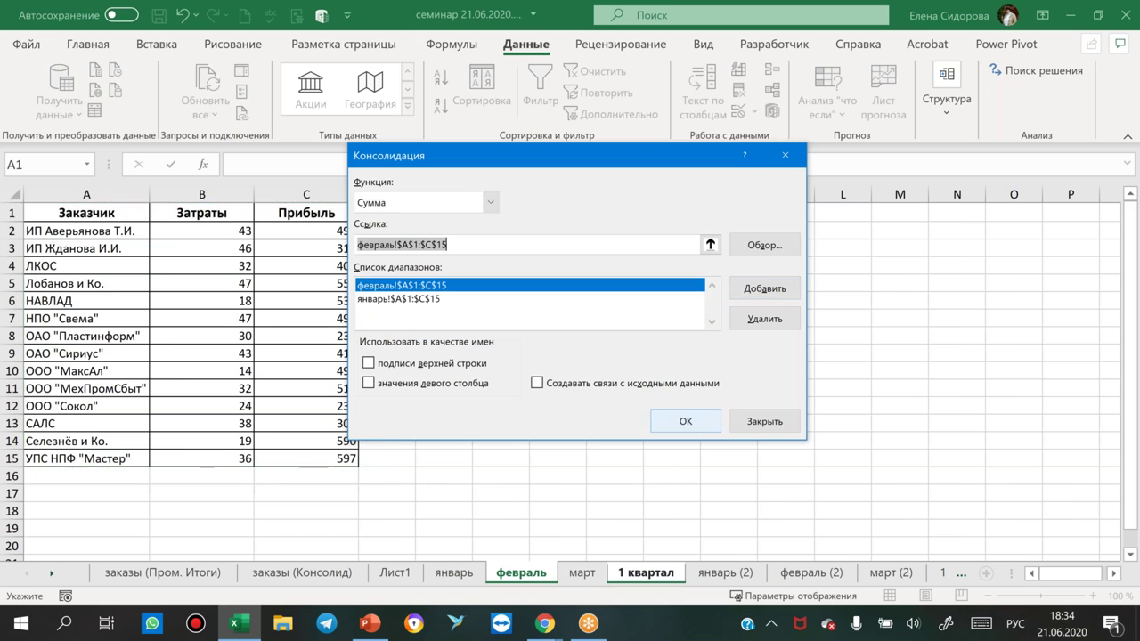
click(582, 572)
click(762, 292)
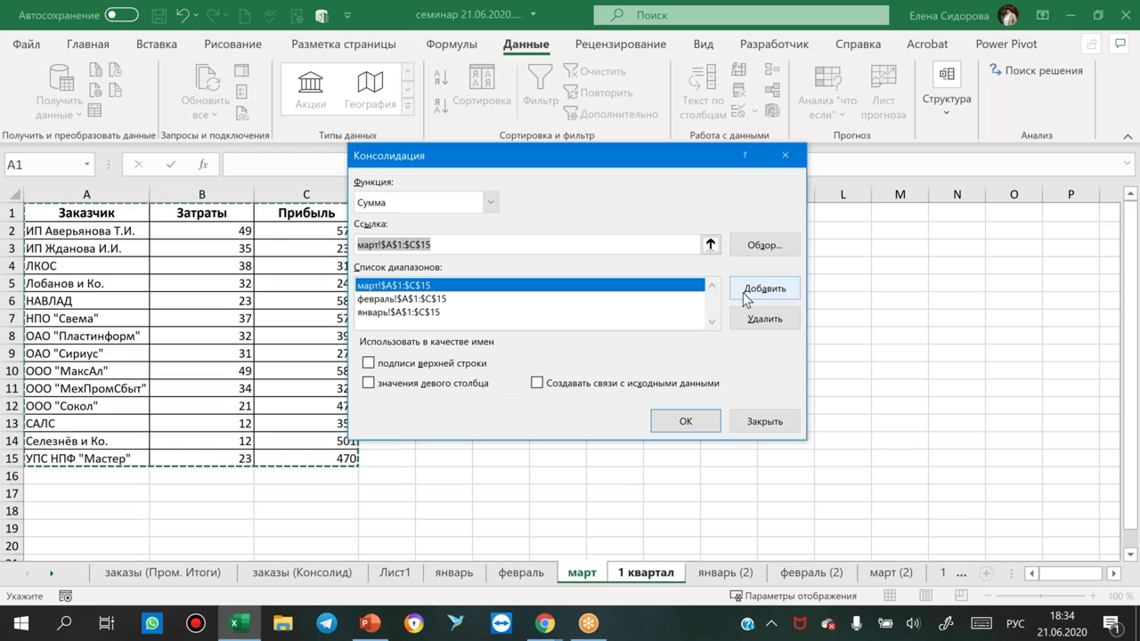
click(684, 422)
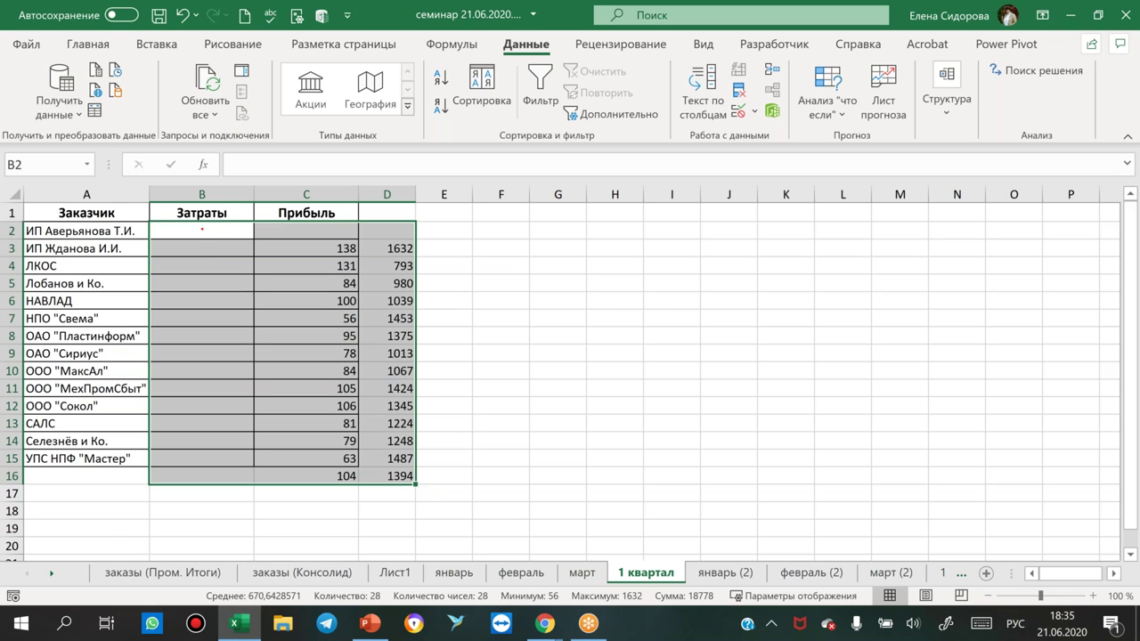
drag(191, 229, 194, 231)
drag(298, 230, 394, 227)
drag(192, 249, 191, 479)
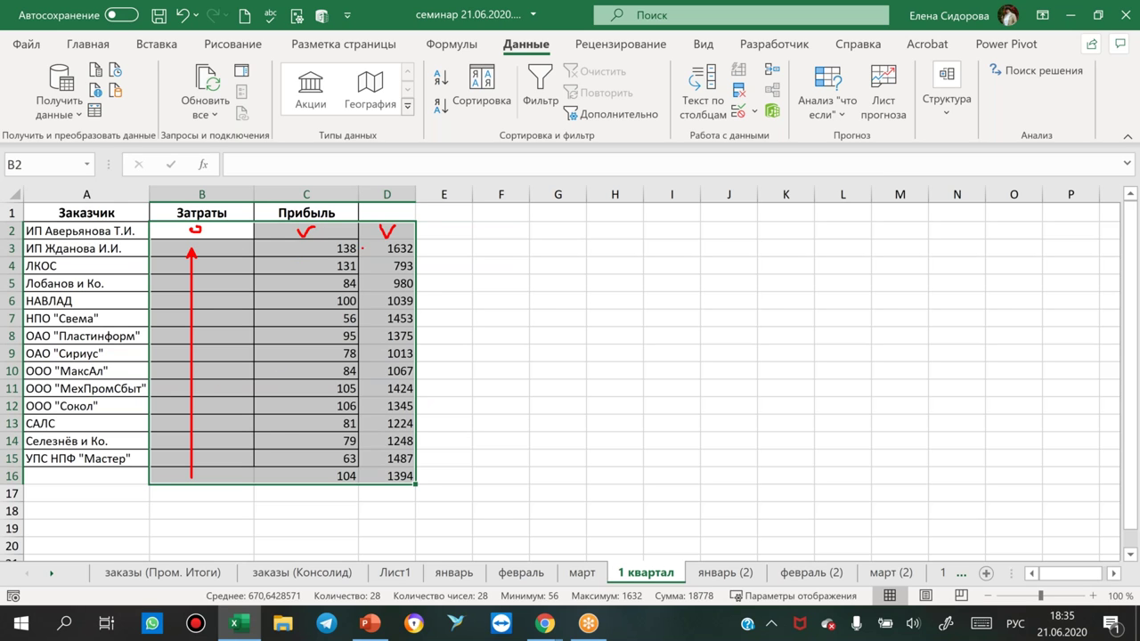
mouse_move(339, 245)
mouse_down()
mouse_move(283, 401)
mouse_move(381, 487)
mouse_move(446, 328)
mouse_move(337, 246)
mouse_up()
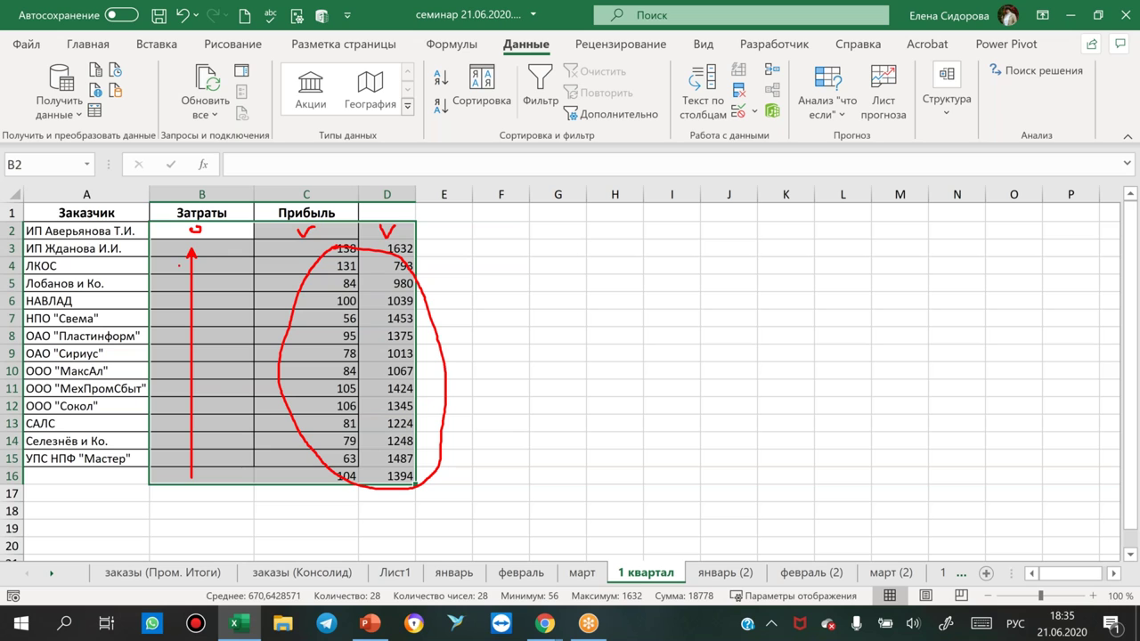
key(Escape)
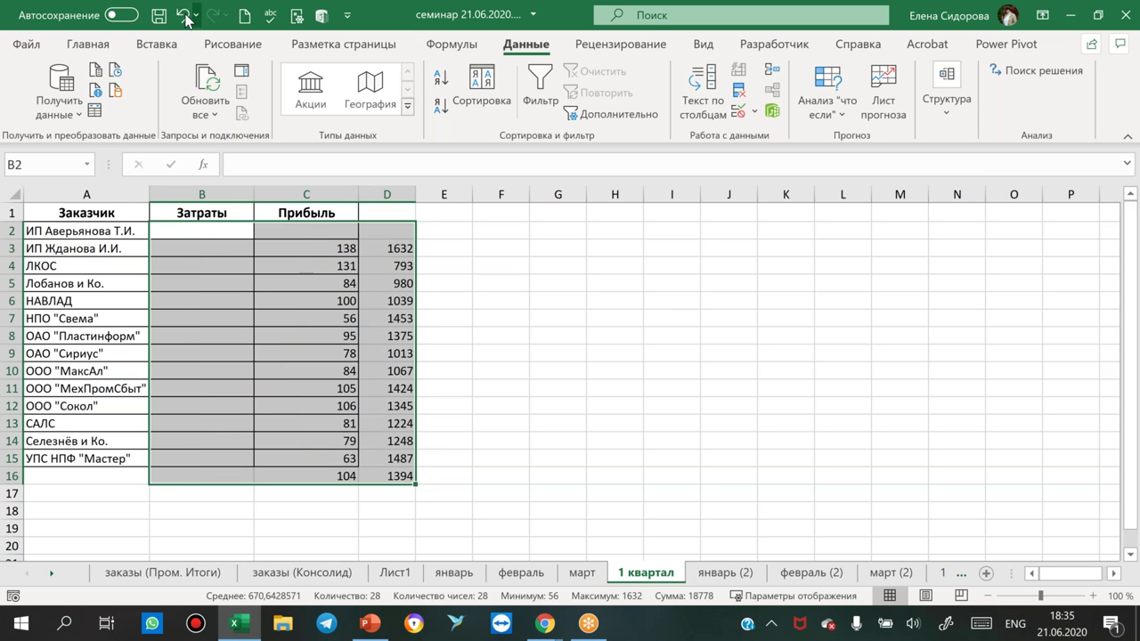
click(183, 15)
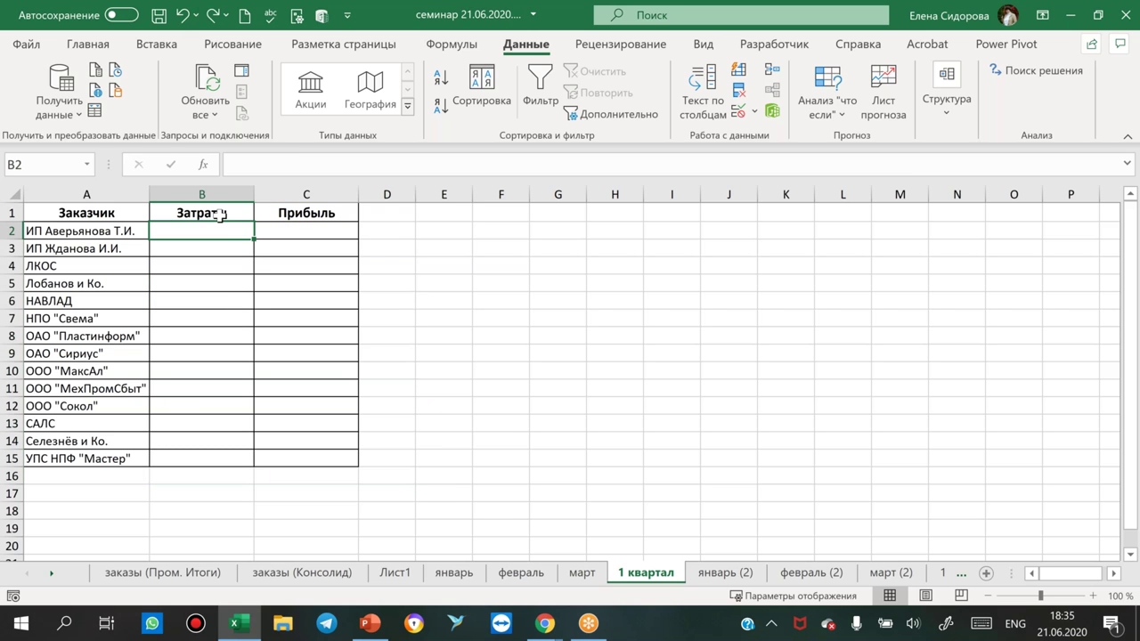
Remove the three old A1:C15 ranges from the Consolidate reference list.
click(771, 71)
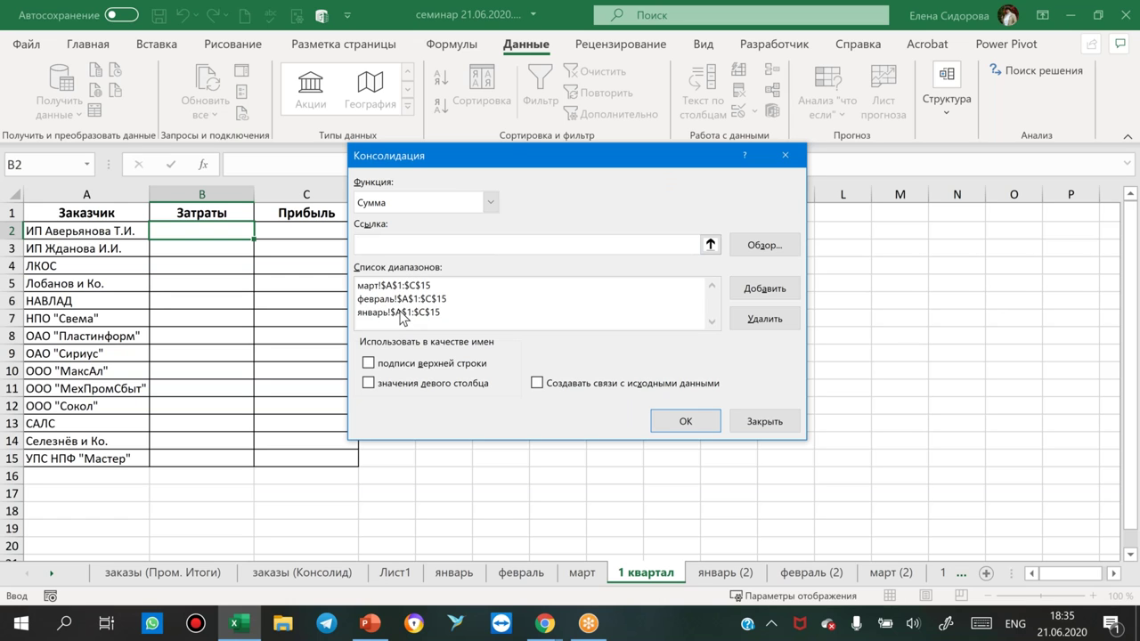
click(415, 313)
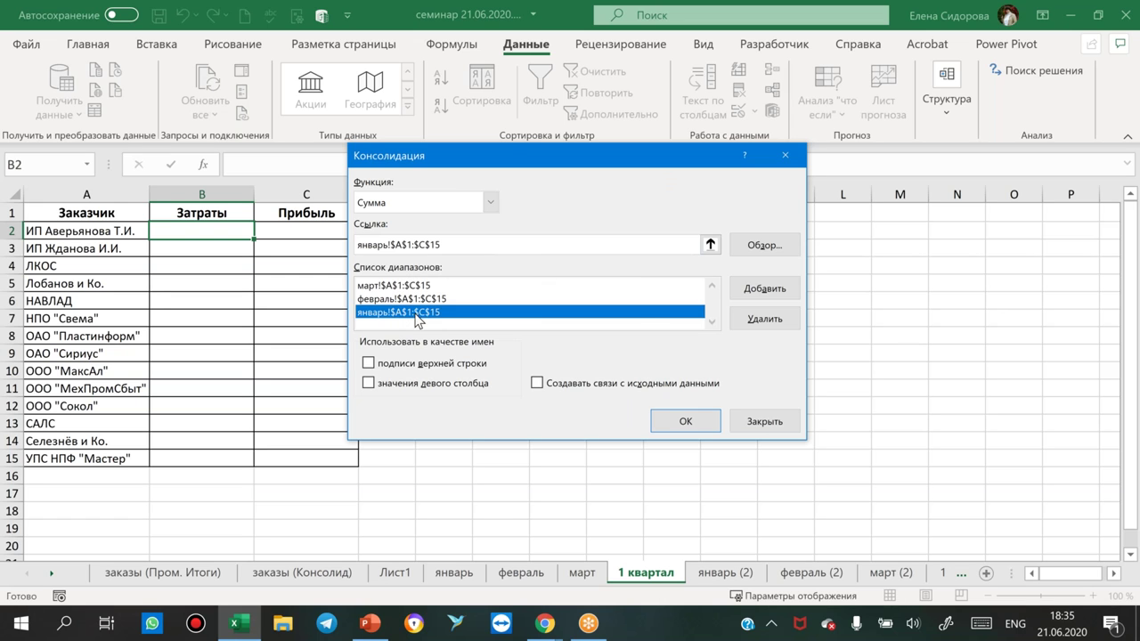
click(763, 320)
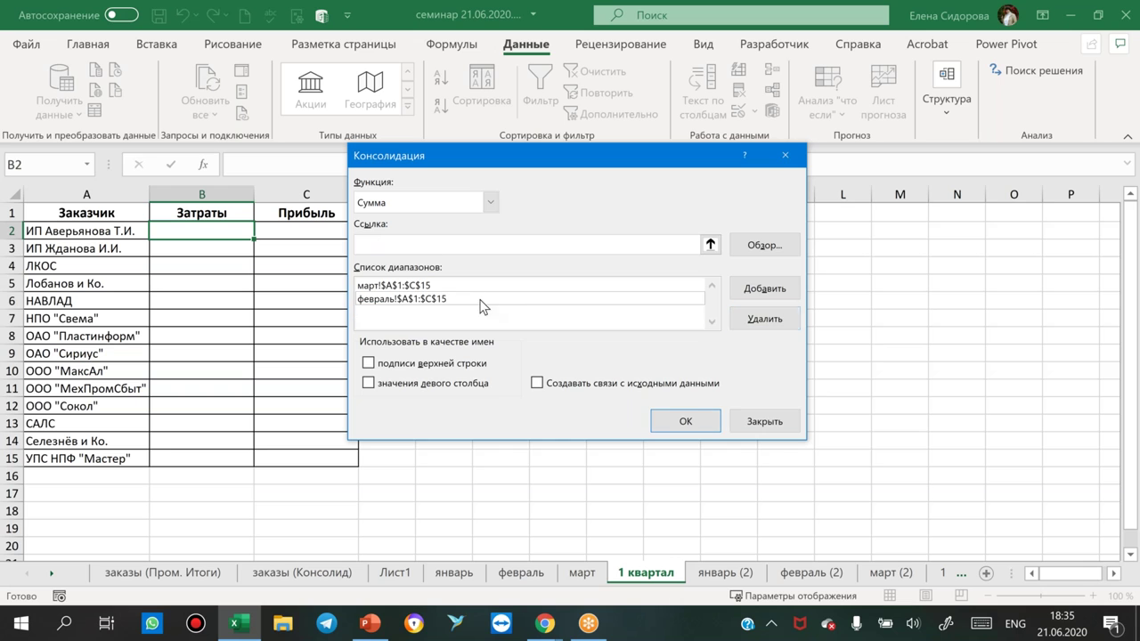
click(416, 299)
click(755, 318)
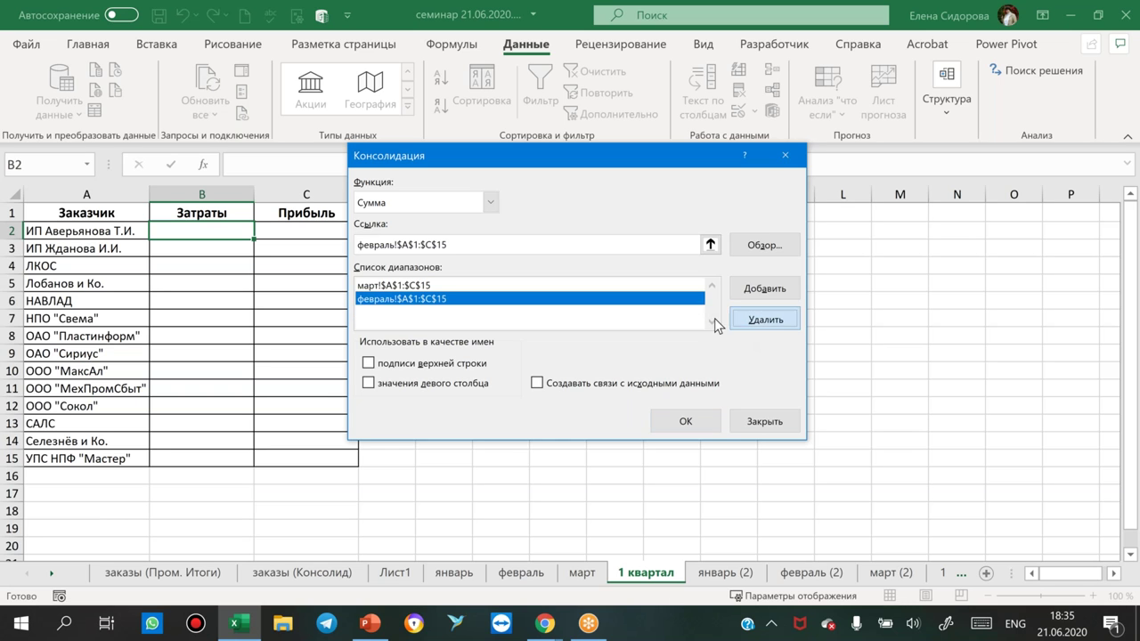
click(417, 286)
click(761, 319)
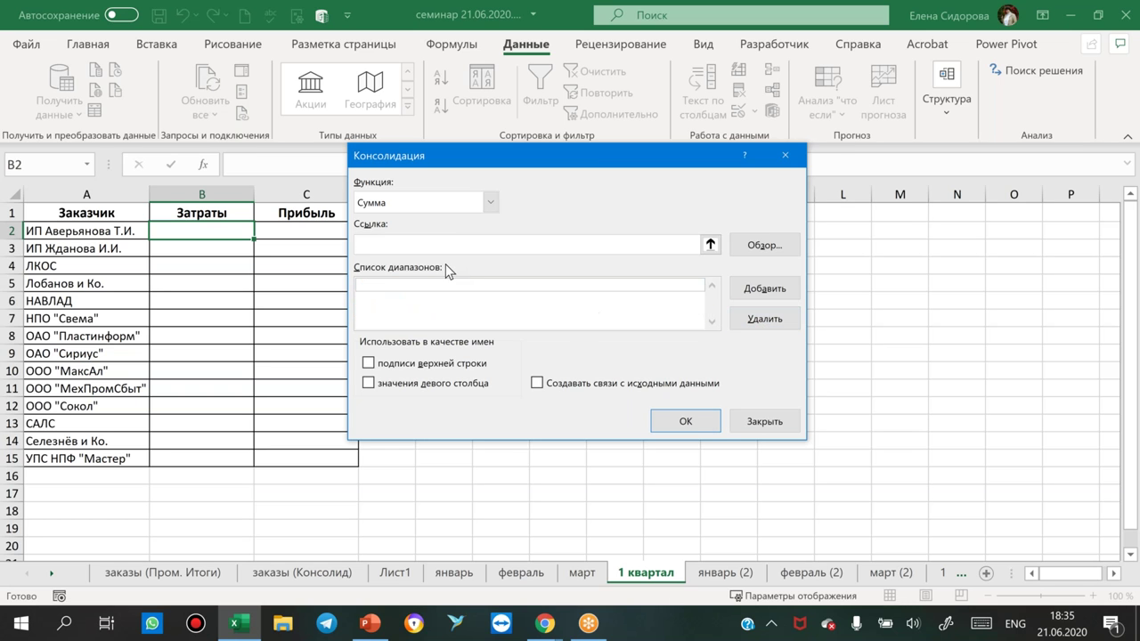
drag(587, 160, 611, 138)
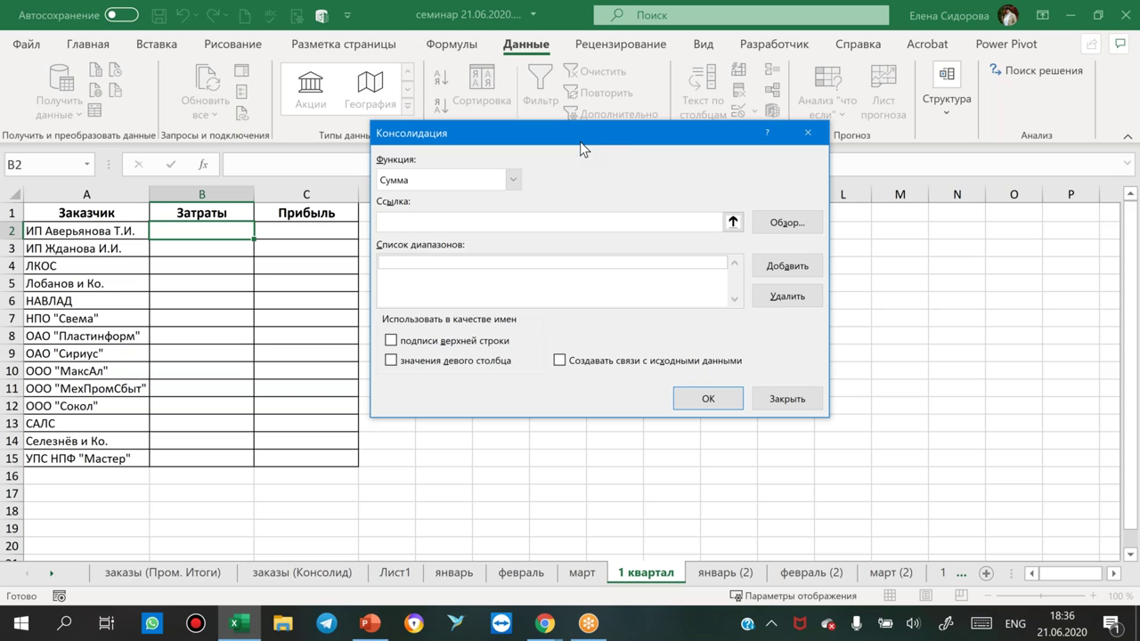
Add январь, февраль and март $B$2:$C$15 as references and run the consolidation.
click(389, 228)
click(392, 224)
click(454, 572)
drag(219, 233, 351, 464)
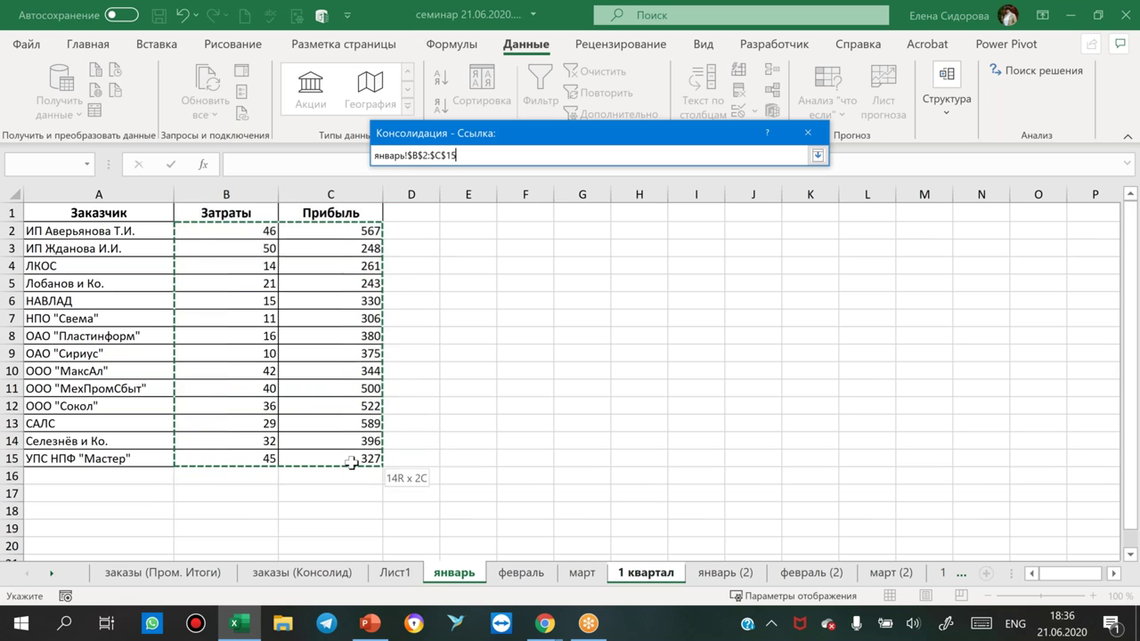
drag(351, 464, 366, 459)
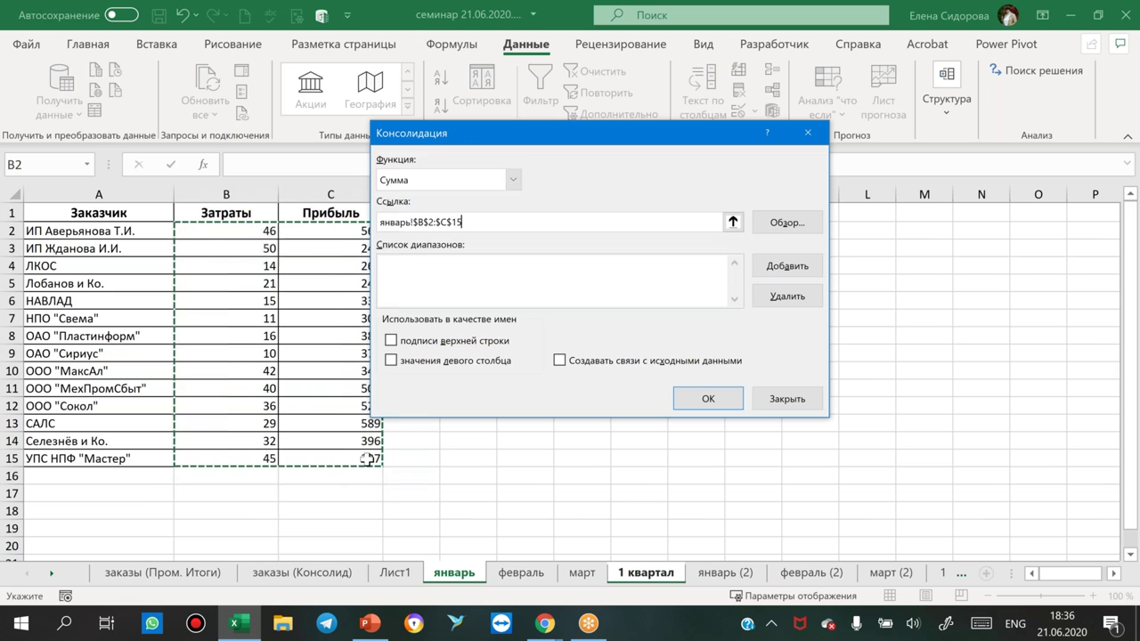
click(795, 267)
click(521, 573)
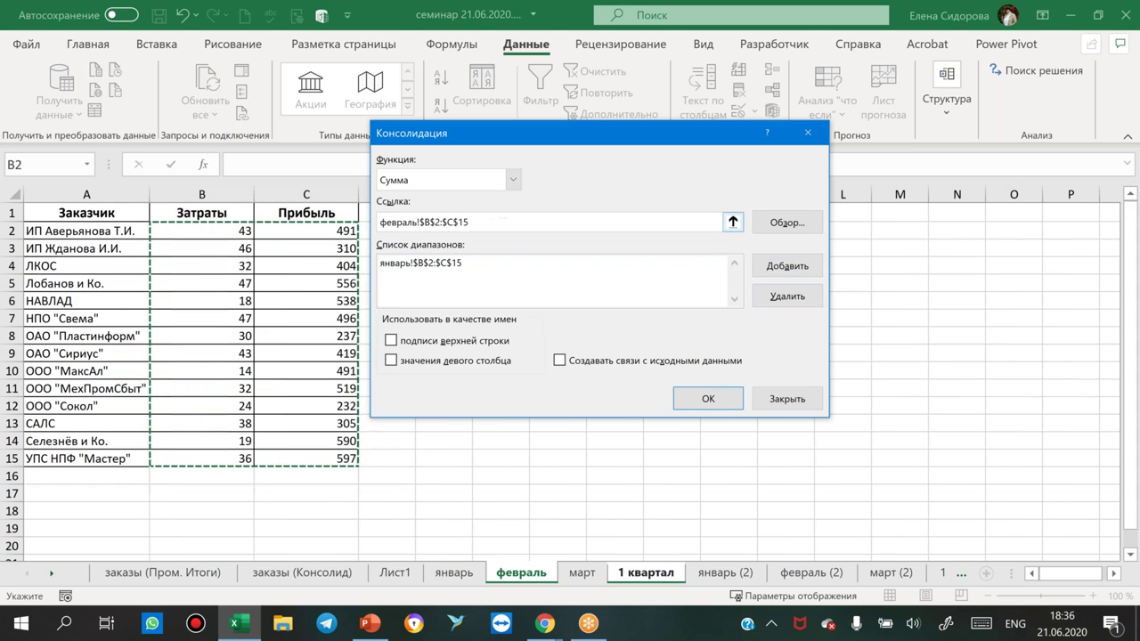
click(771, 267)
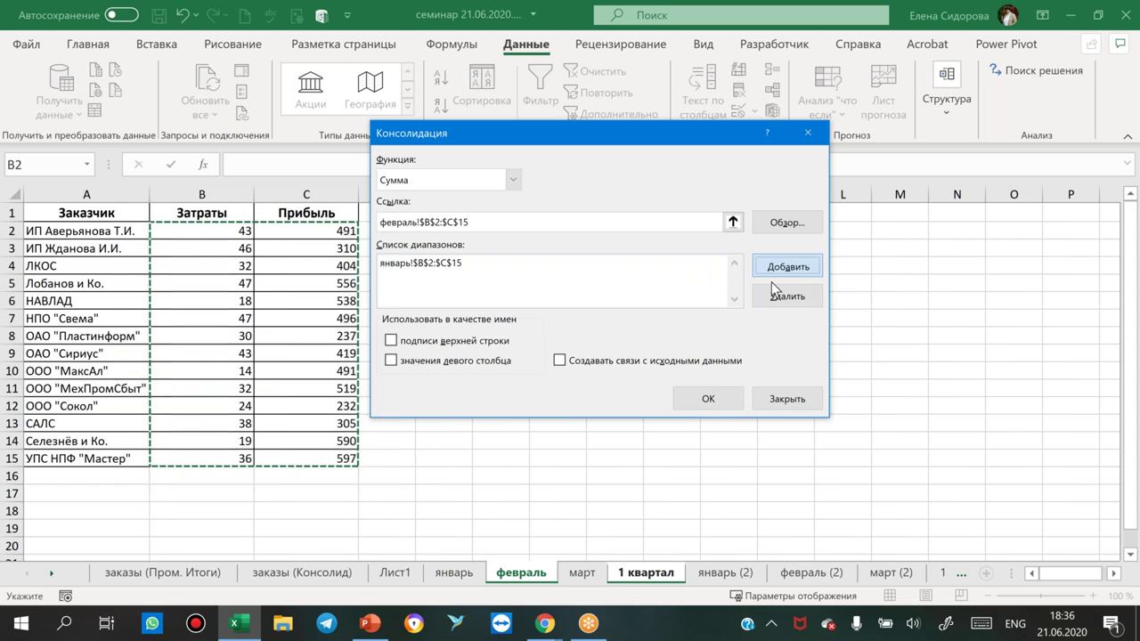
click(582, 573)
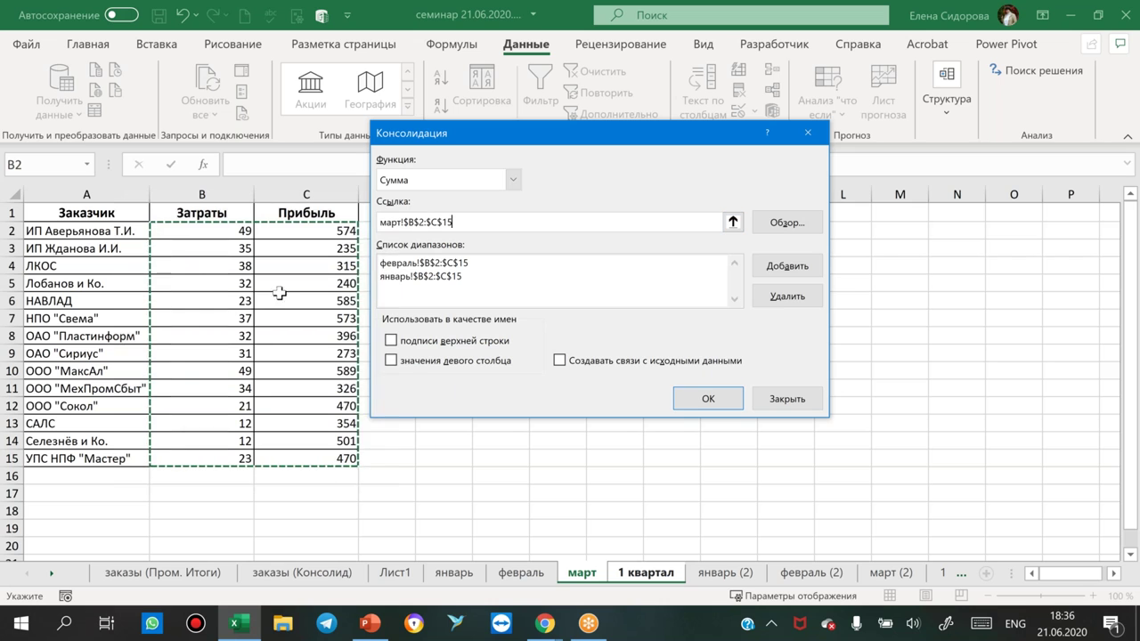
click(795, 272)
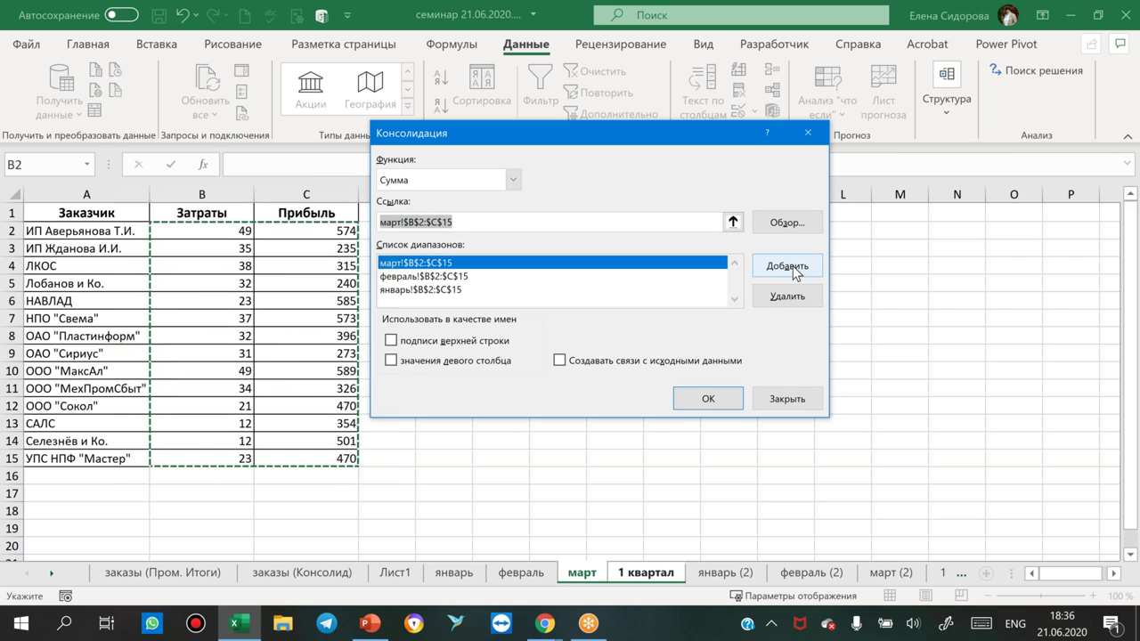
click(704, 400)
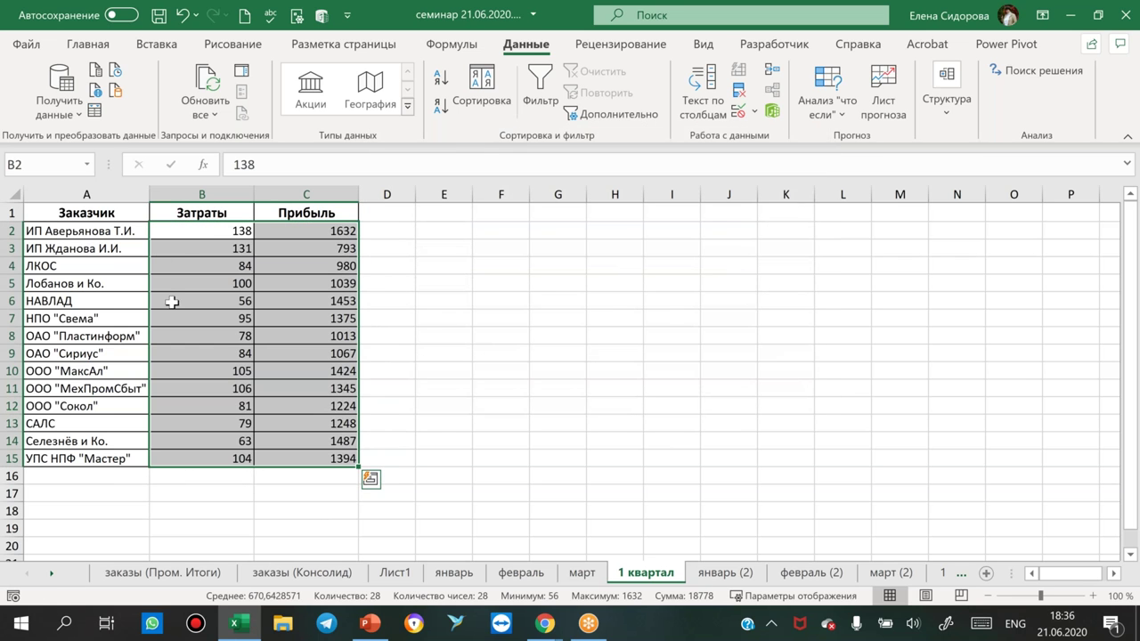
Spot-check the consolidated Затраты and Прибыль totals in B2:C15, then save the workbook.
click(192, 235)
click(210, 300)
click(214, 318)
click(213, 388)
click(208, 458)
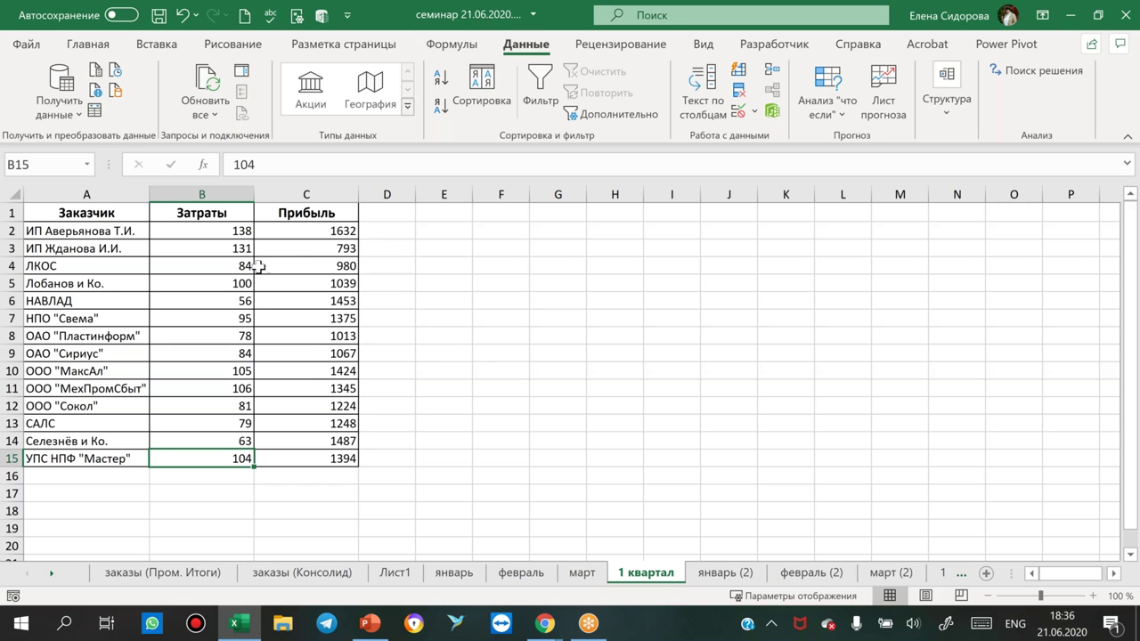
click(180, 233)
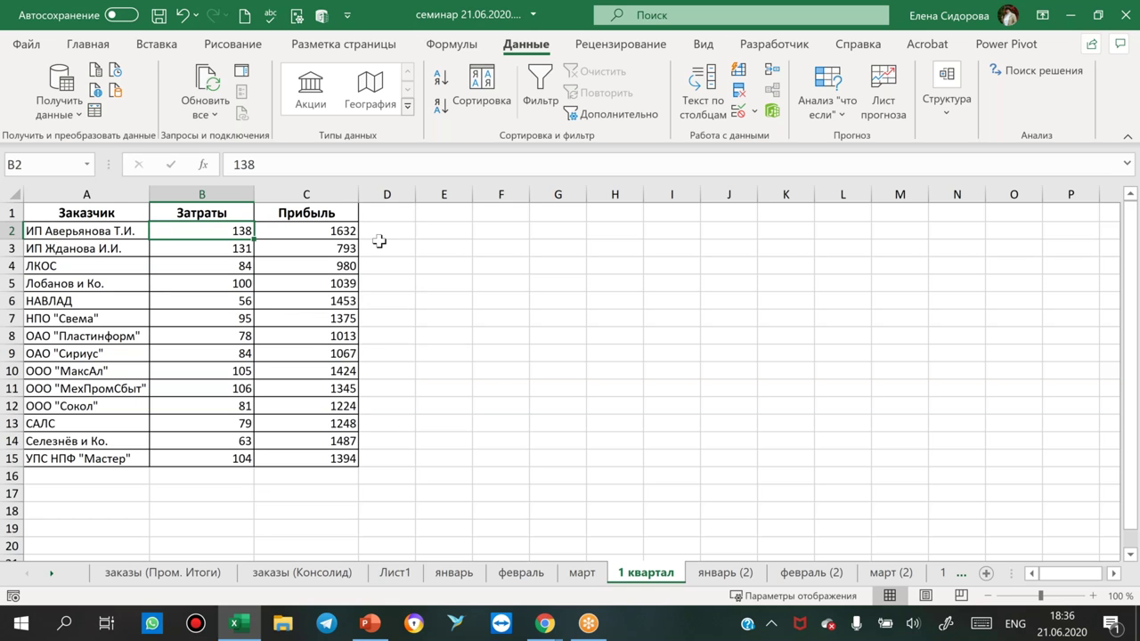
click(158, 15)
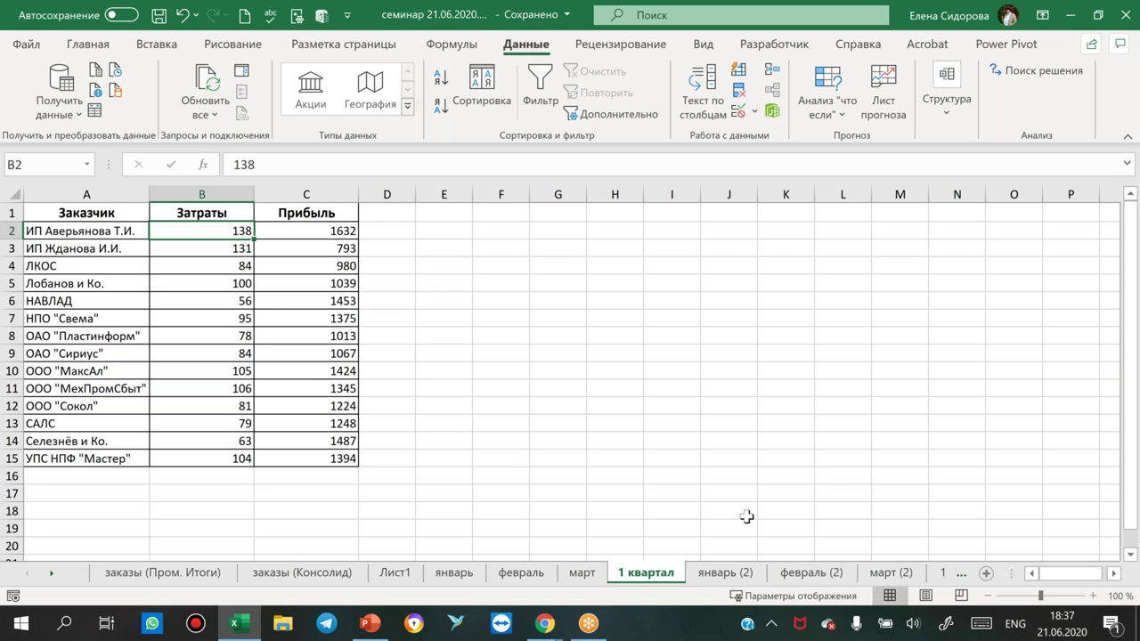
Flip through the январь (2), февраль (2), март (2) and 1 квартал (2) sheets.
click(721, 573)
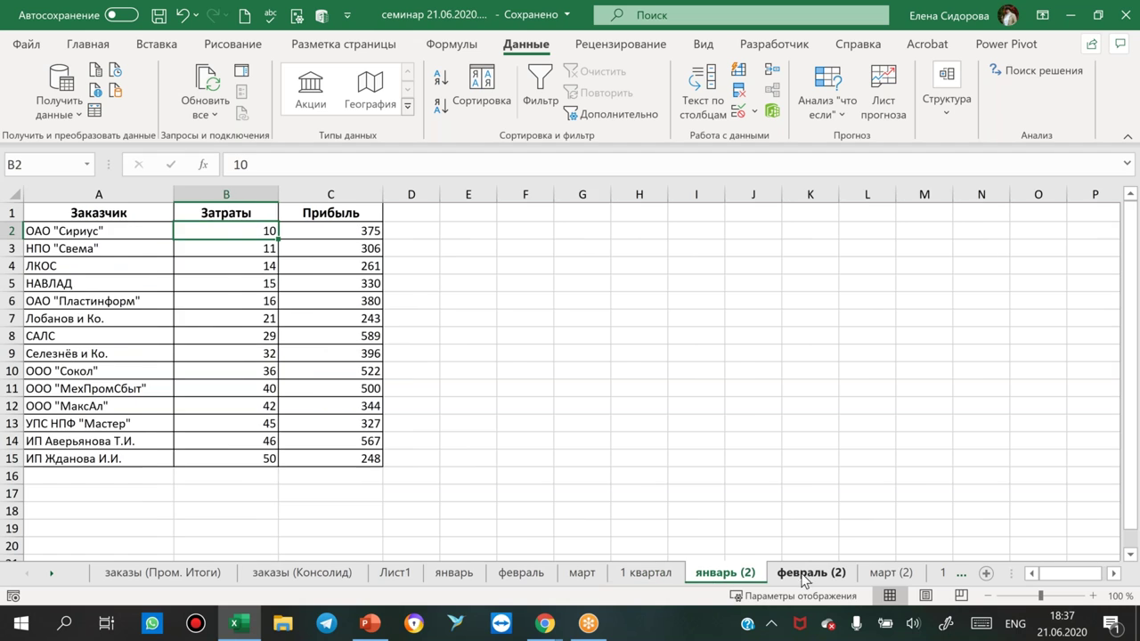
click(810, 573)
click(891, 574)
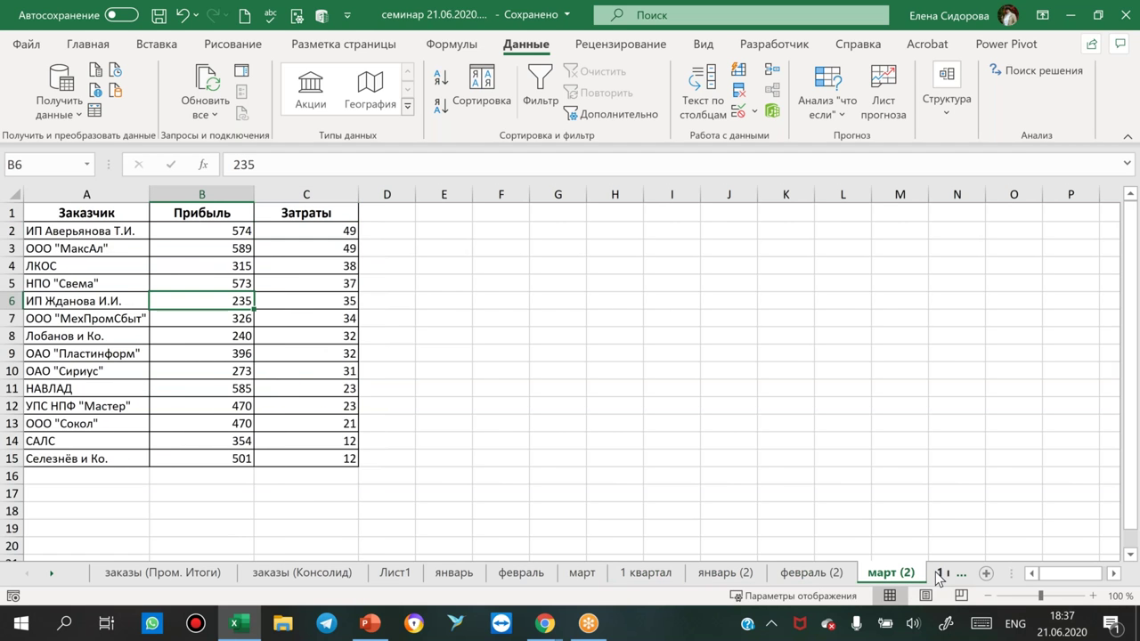
click(942, 575)
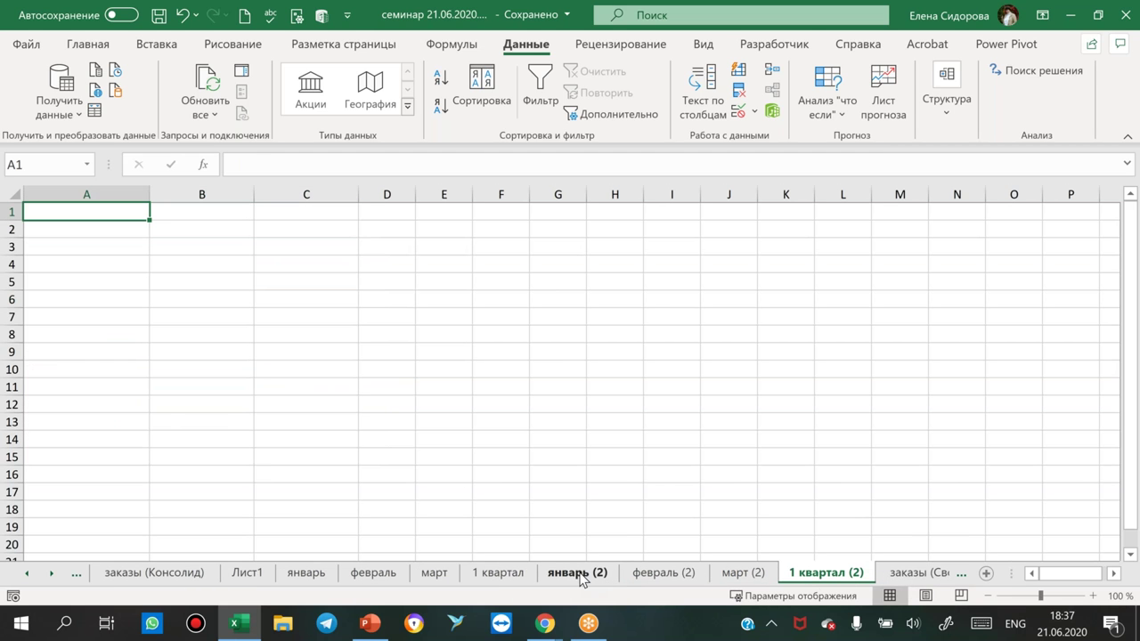
click(581, 574)
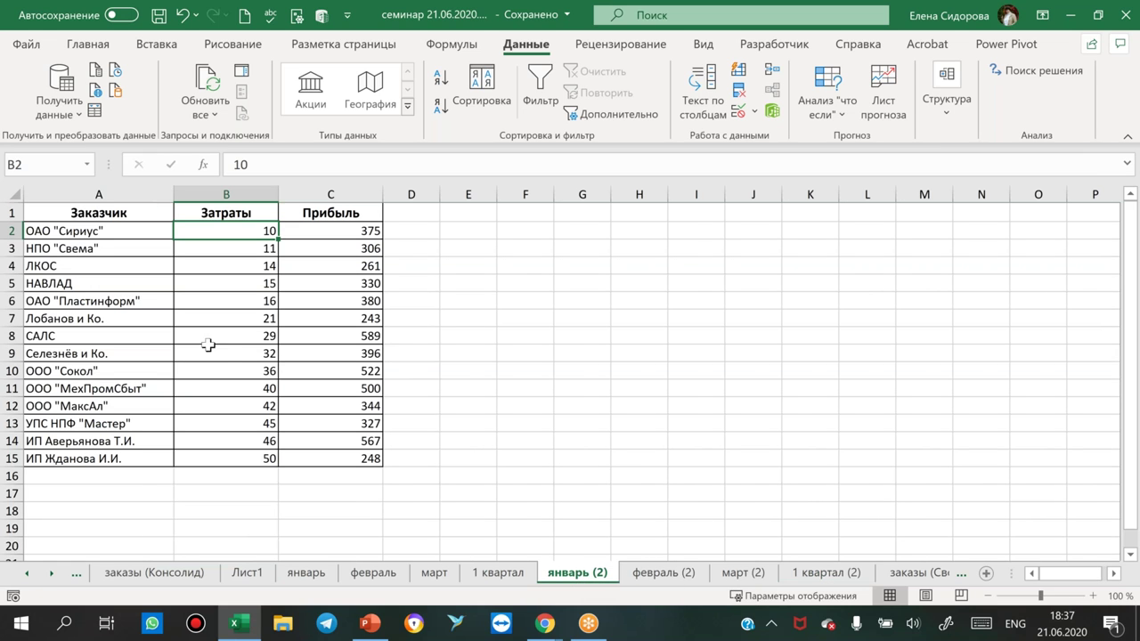
Compare the Прибыль and Затраты columns across the monthly copies, then show 1 квартал (2).
click(89, 235)
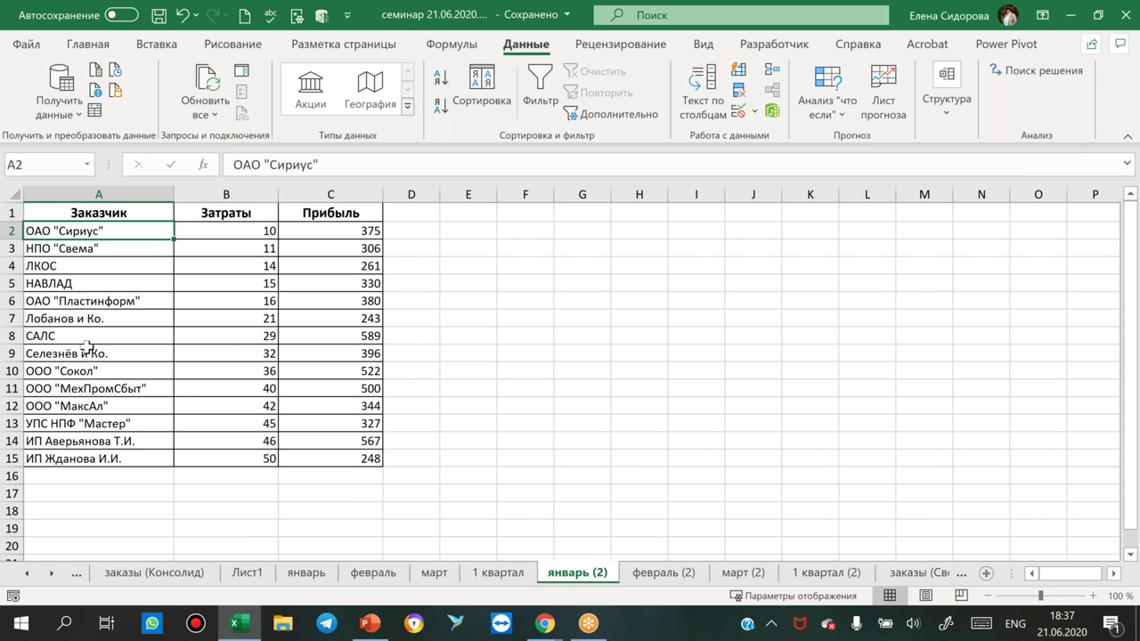
click(657, 574)
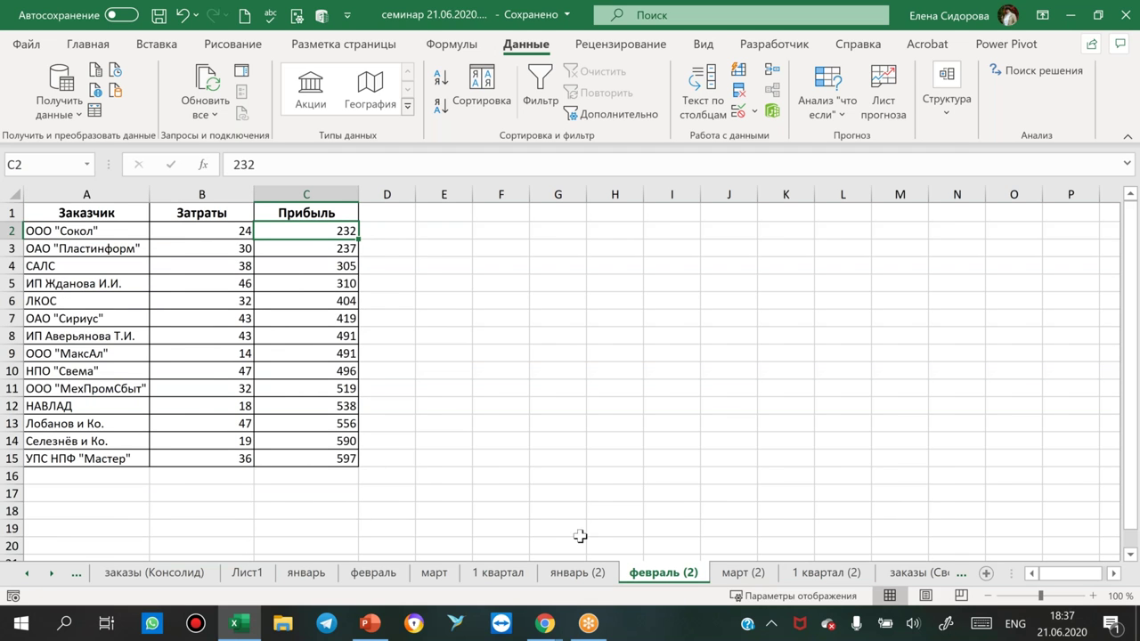
click(742, 574)
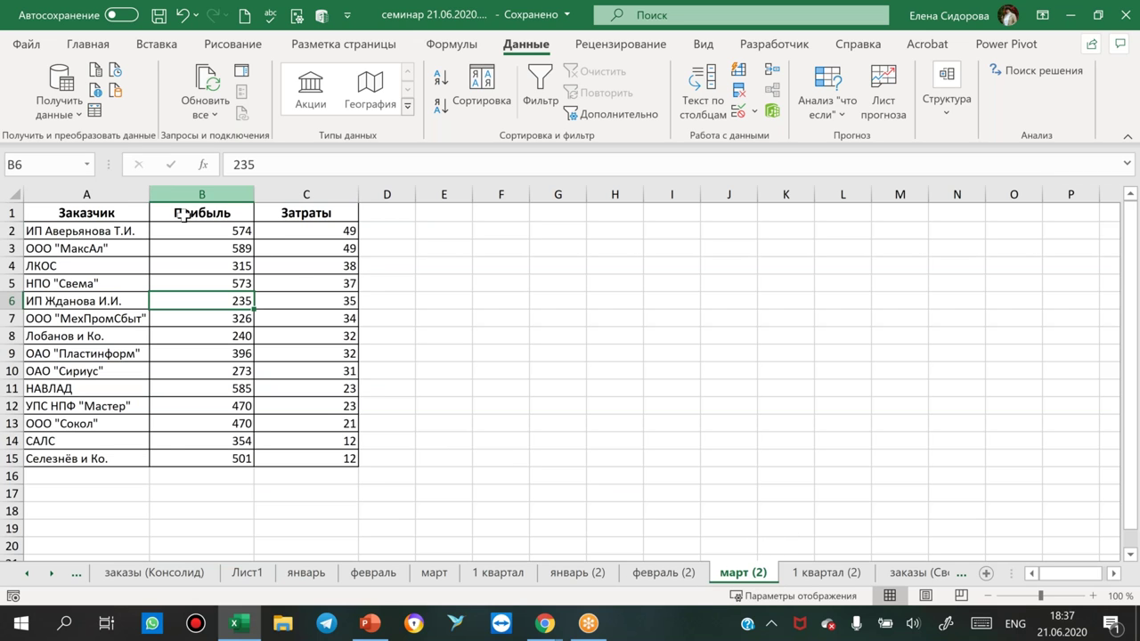
click(214, 216)
click(305, 215)
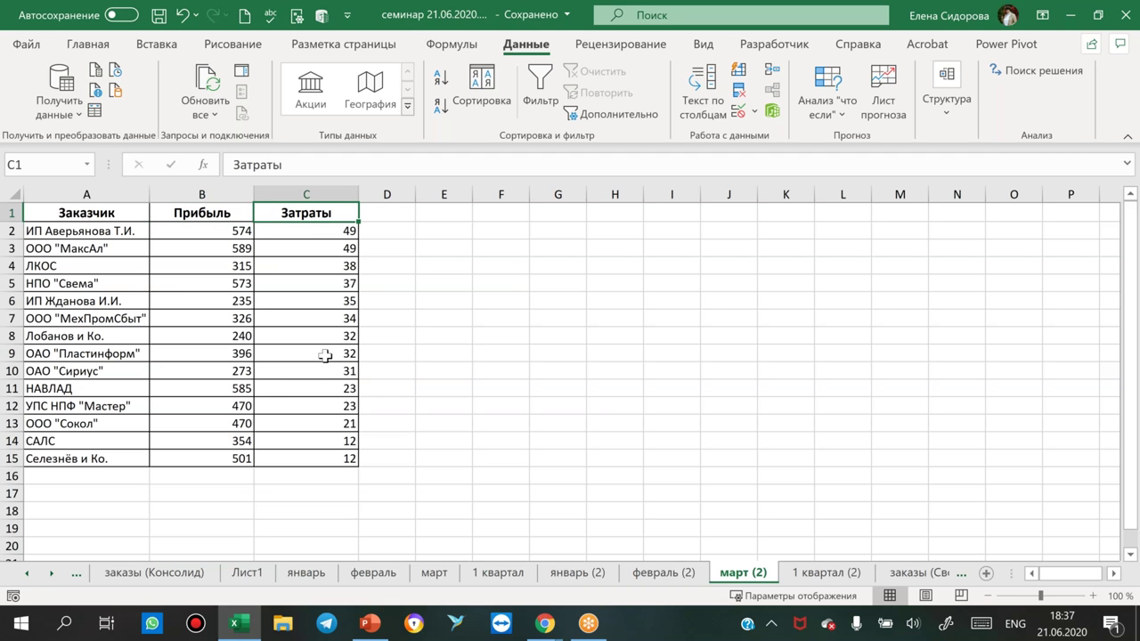
click(826, 574)
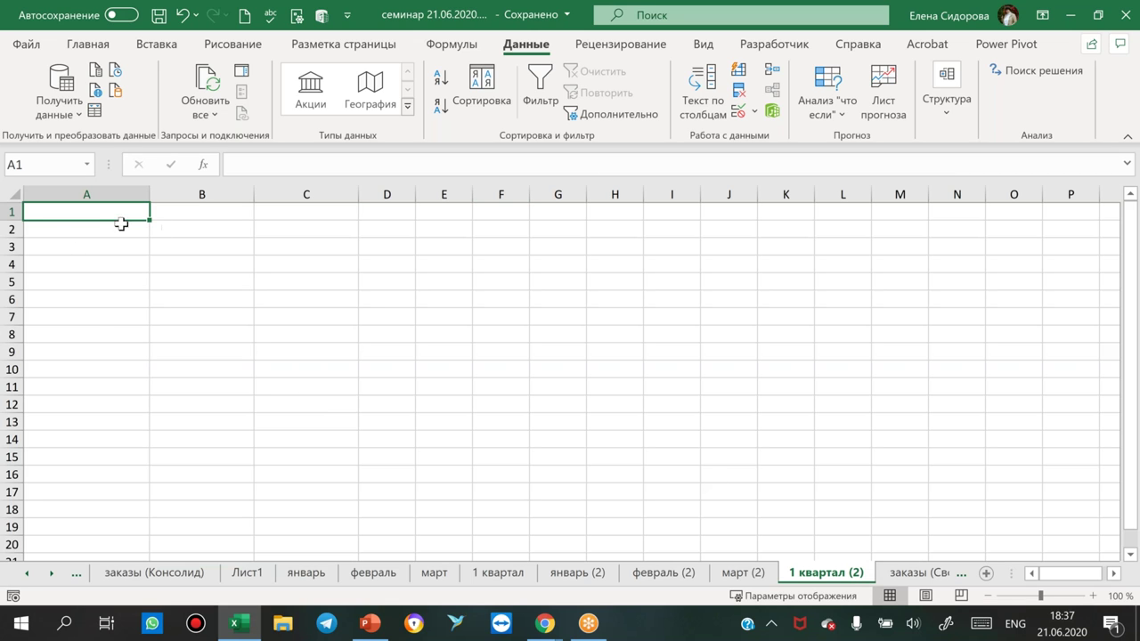
Add A1:C15 from январь (2), февраль (2) and март (2) as Consolidate references.
click(771, 71)
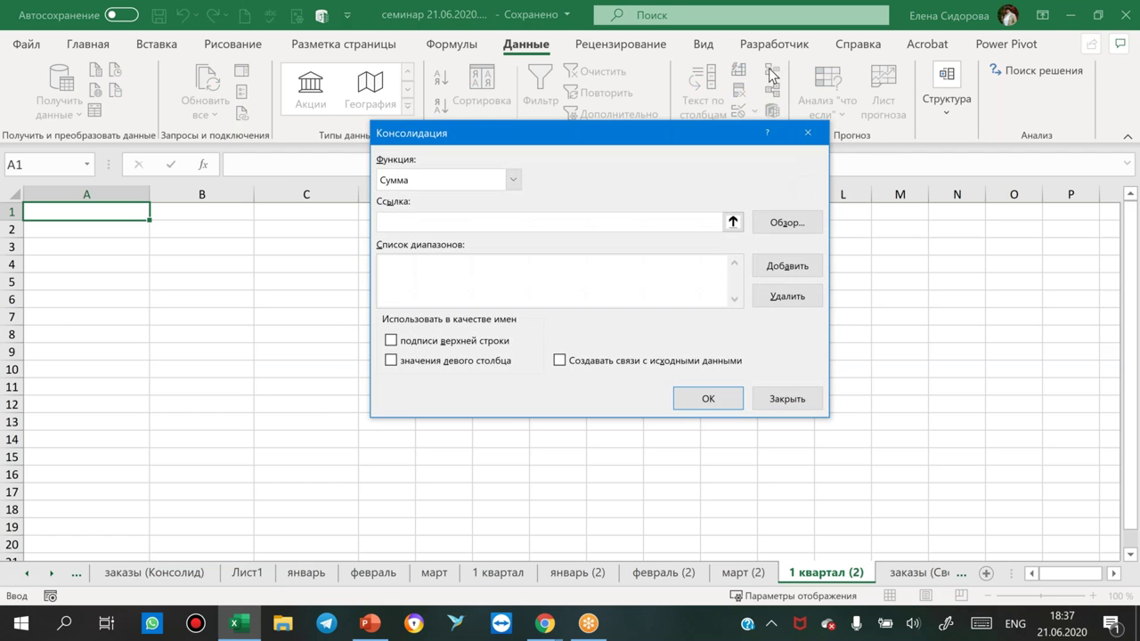
click(381, 230)
click(578, 572)
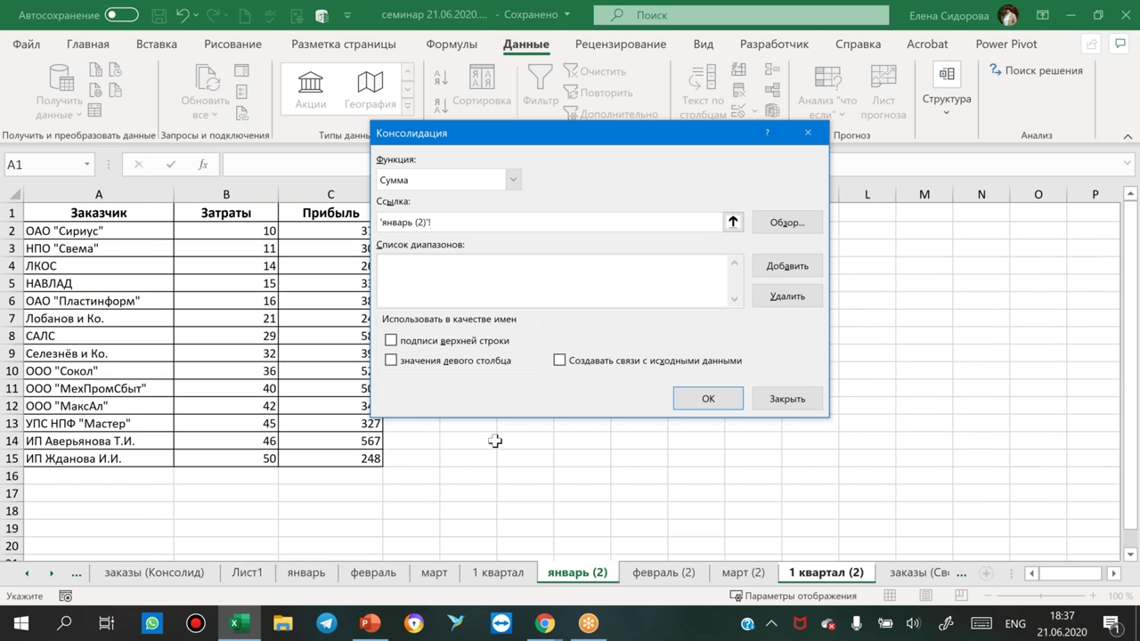
drag(36, 213, 374, 458)
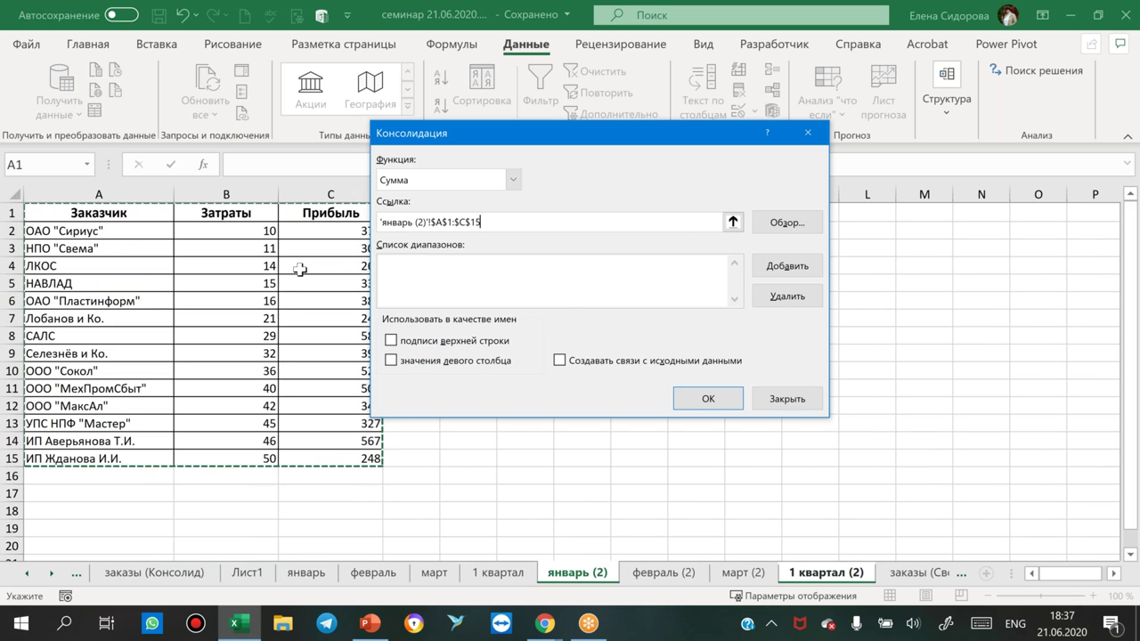
click(787, 265)
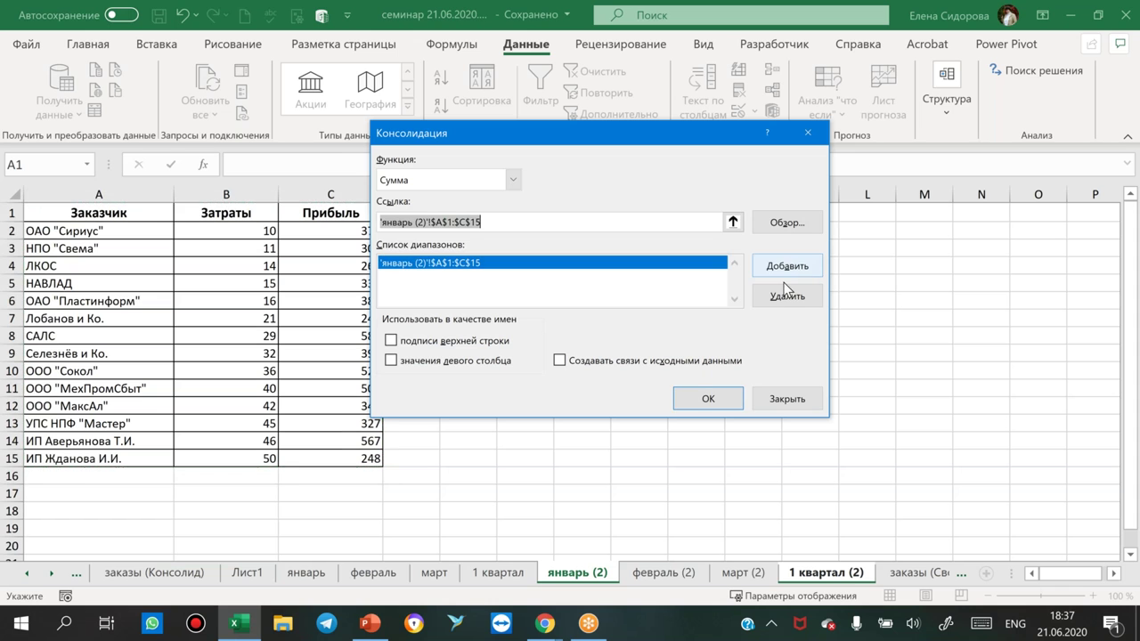
click(672, 571)
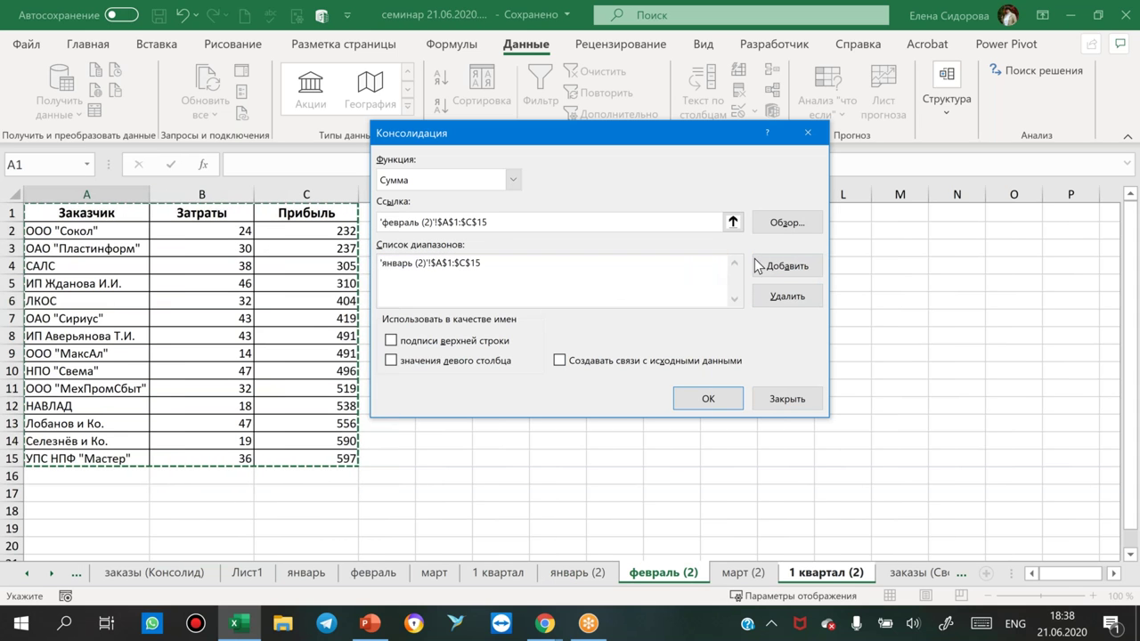
click(786, 267)
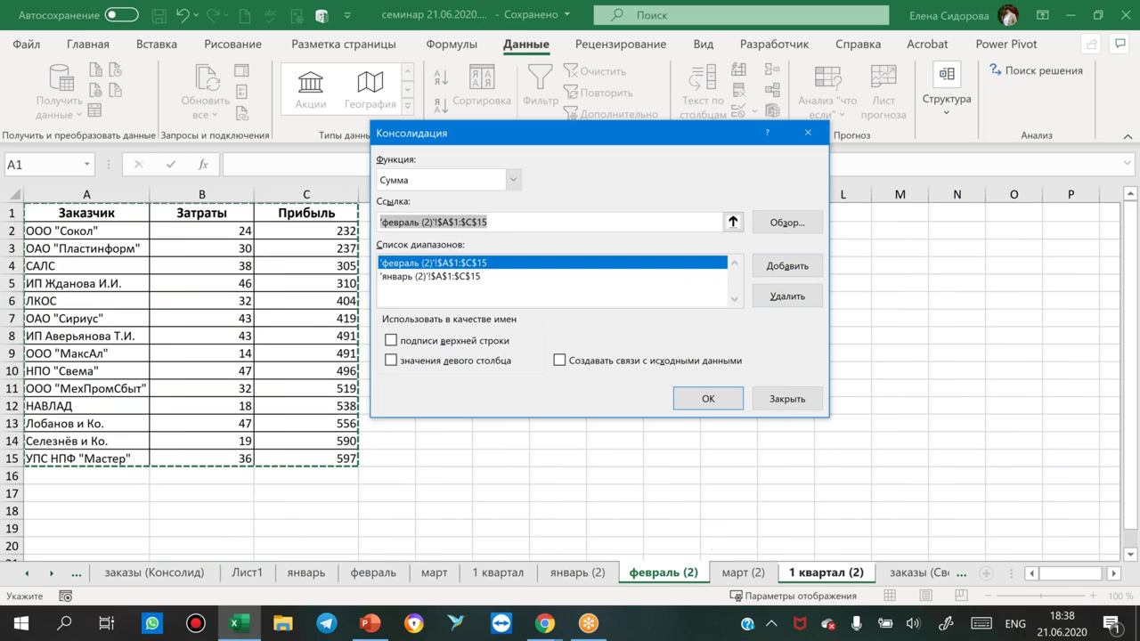
click(739, 573)
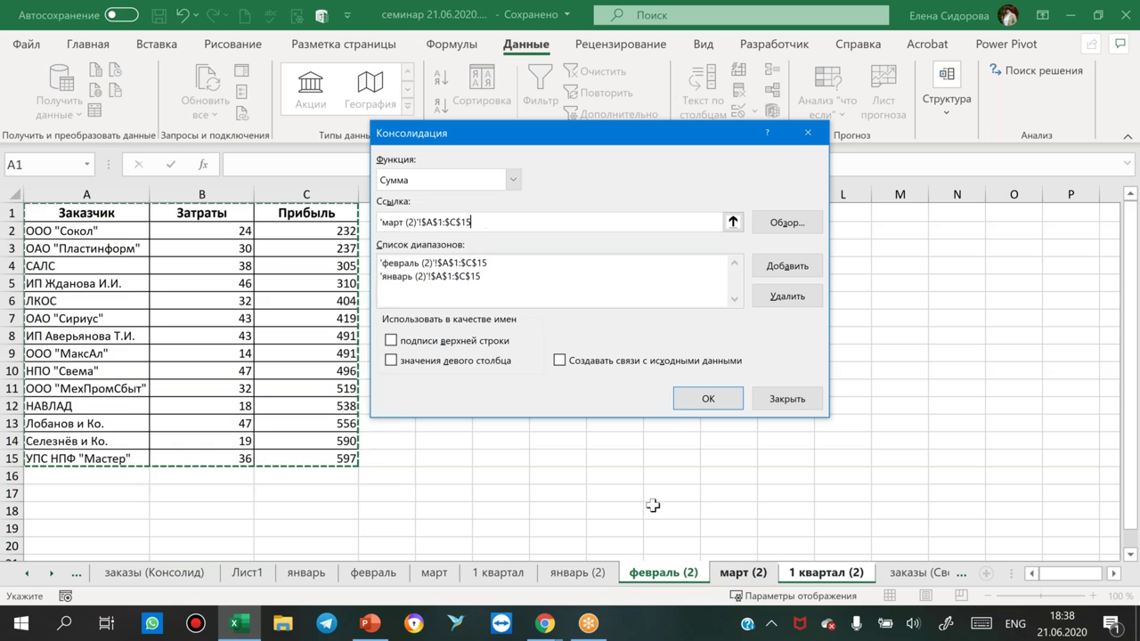
click(777, 270)
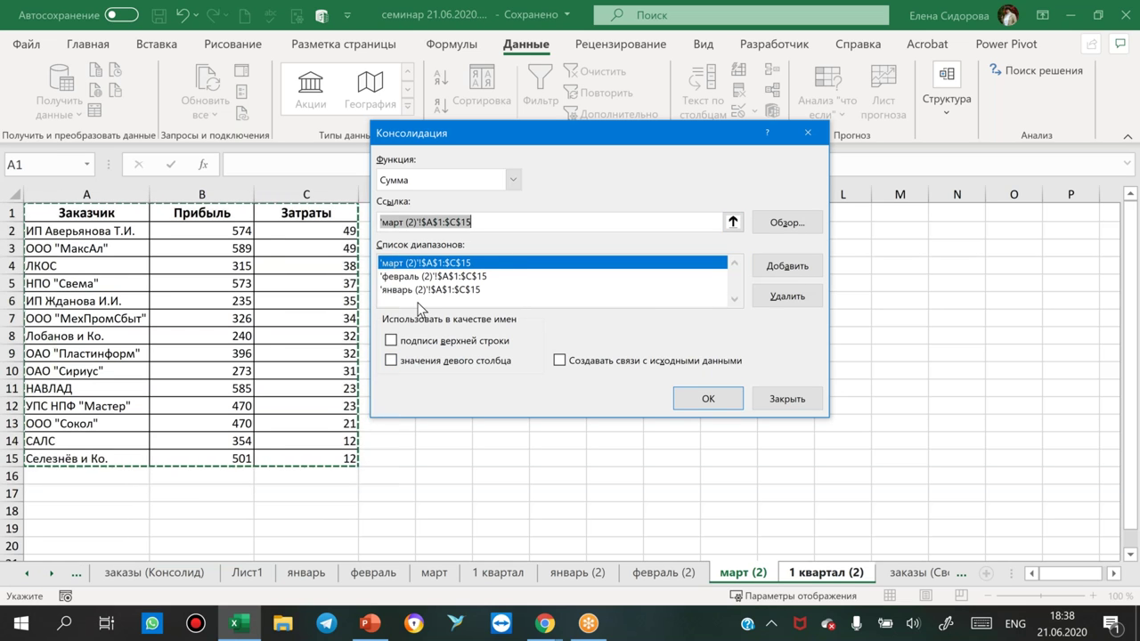
Use top-row and left-column labels with links to source, and run the consolidation.
click(390, 342)
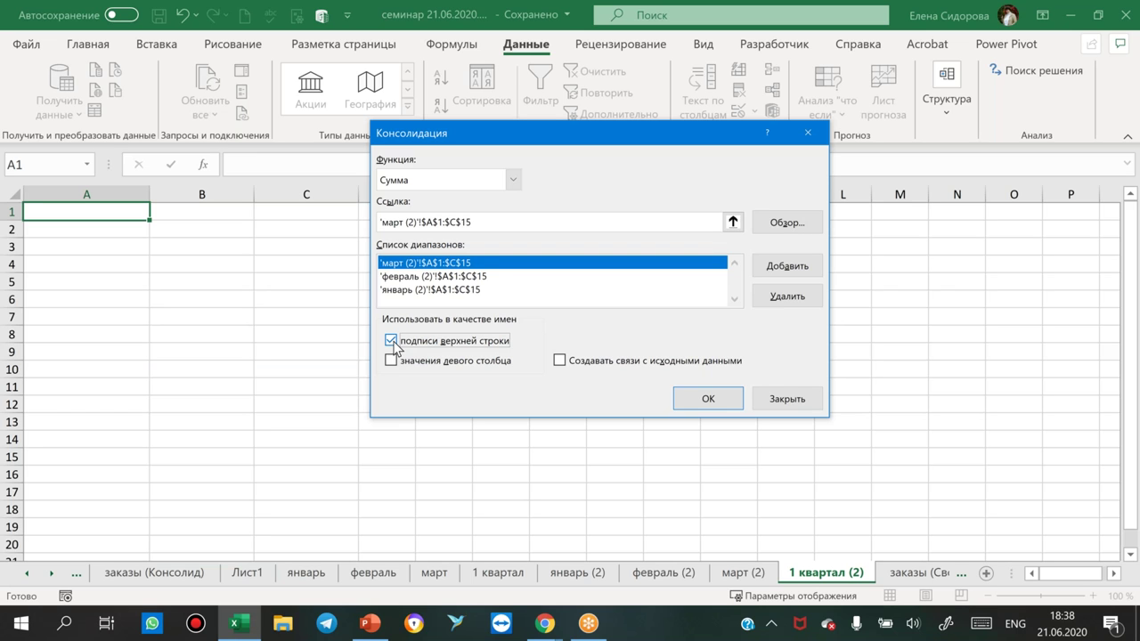
click(391, 361)
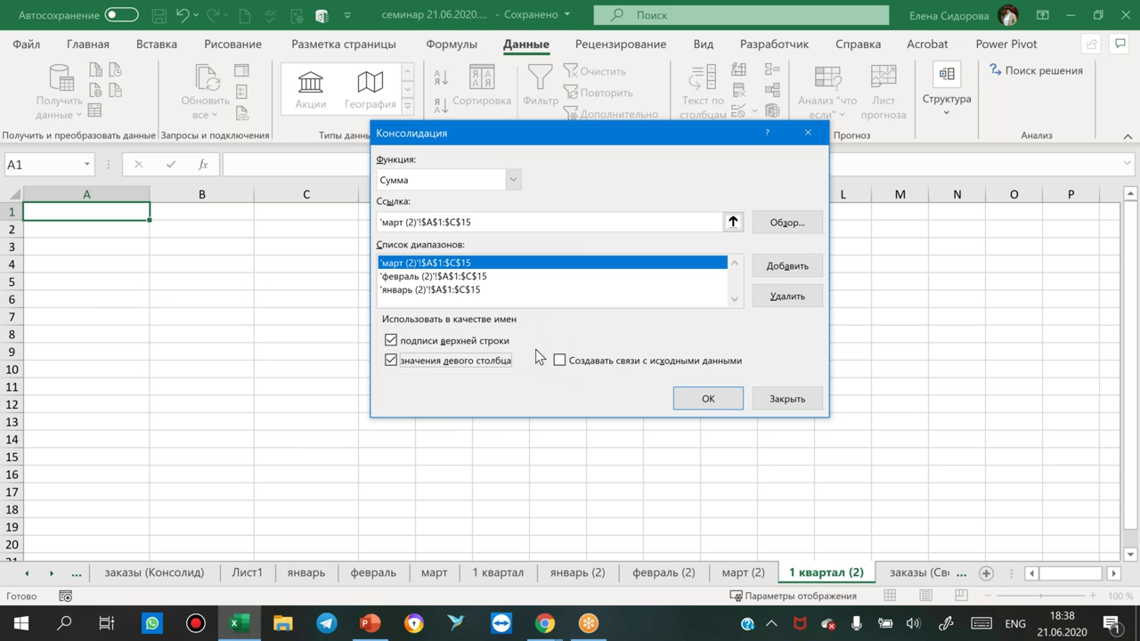
click(560, 361)
click(706, 399)
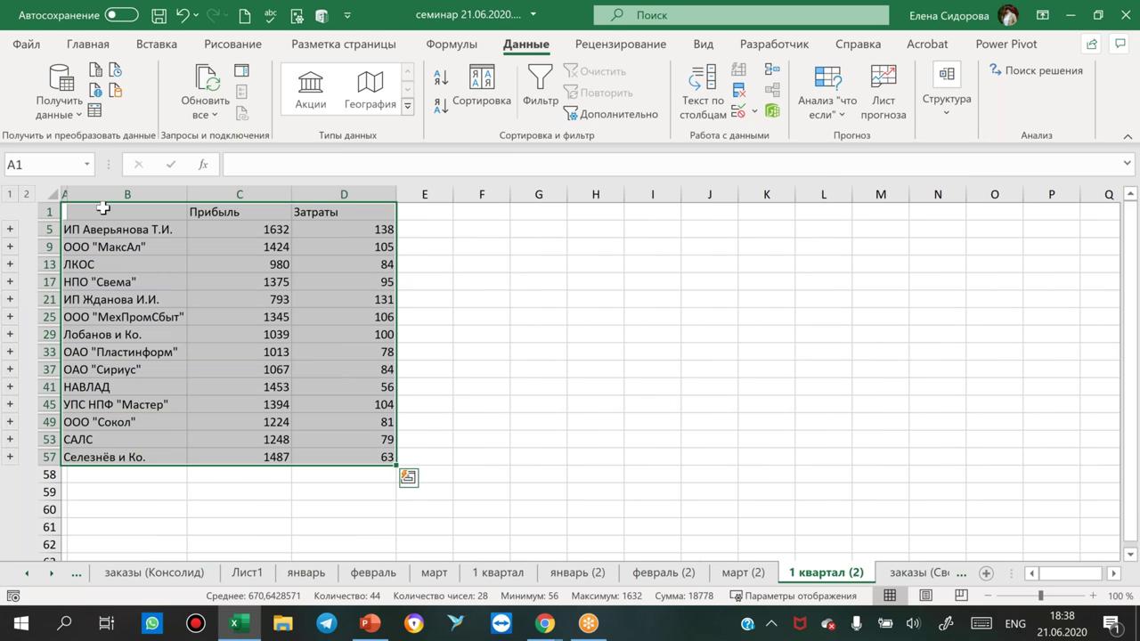
click(43, 189)
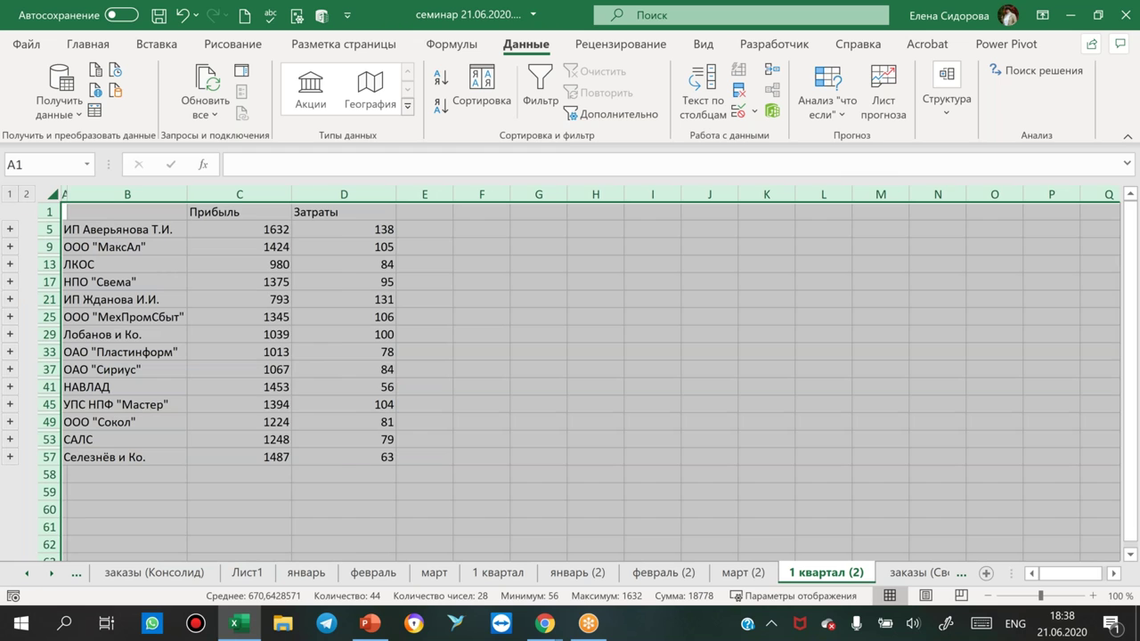
AutoFit all columns of 1 квартал (2) and select the customer names and totals.
double_click(66, 195)
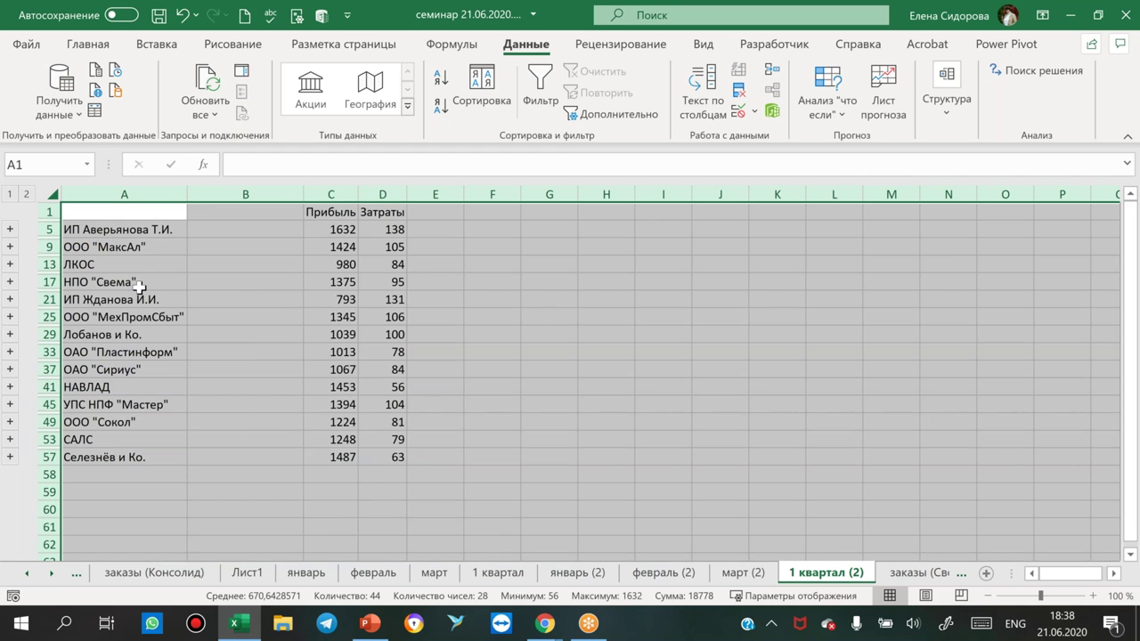
drag(140, 230, 129, 459)
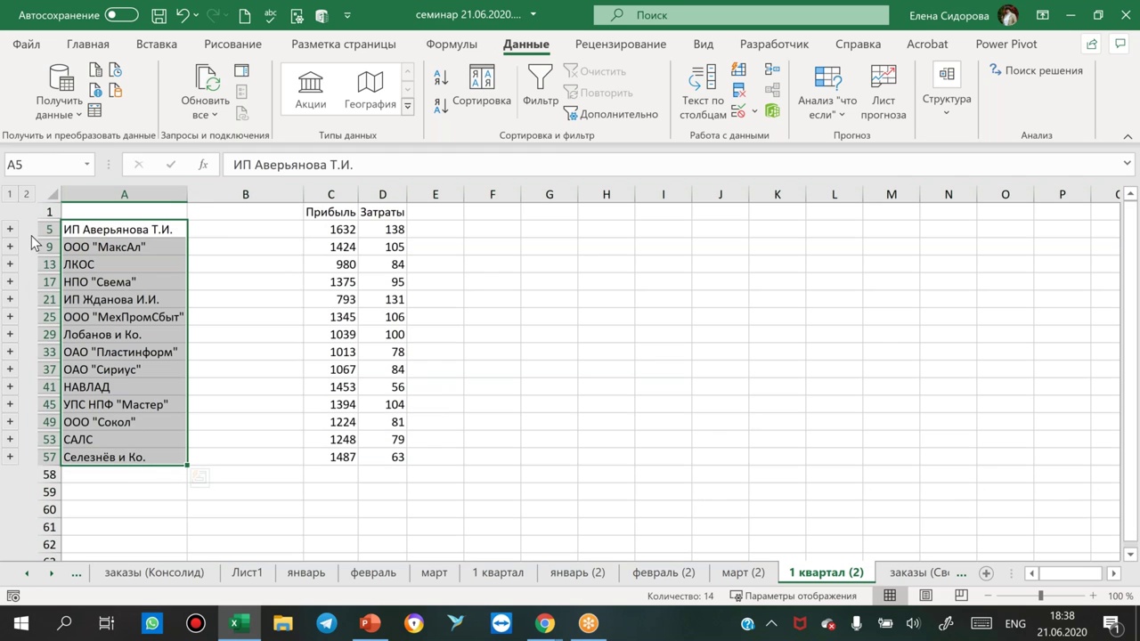
drag(338, 230, 384, 456)
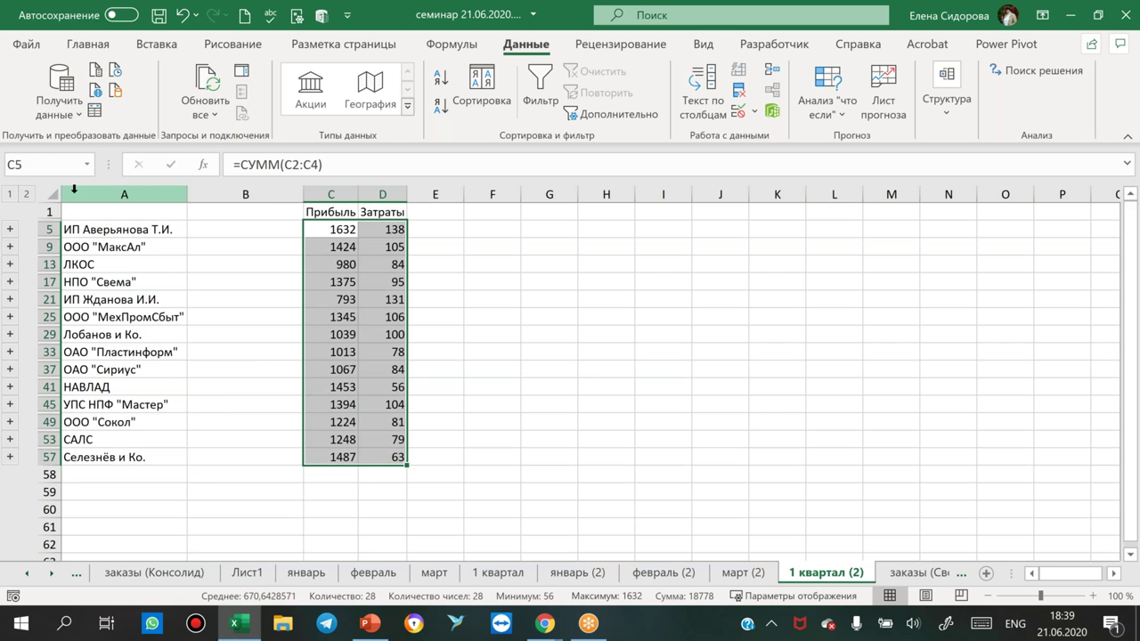
Expand the first customer's group and step through its linked detail cells and C5 sum.
click(10, 233)
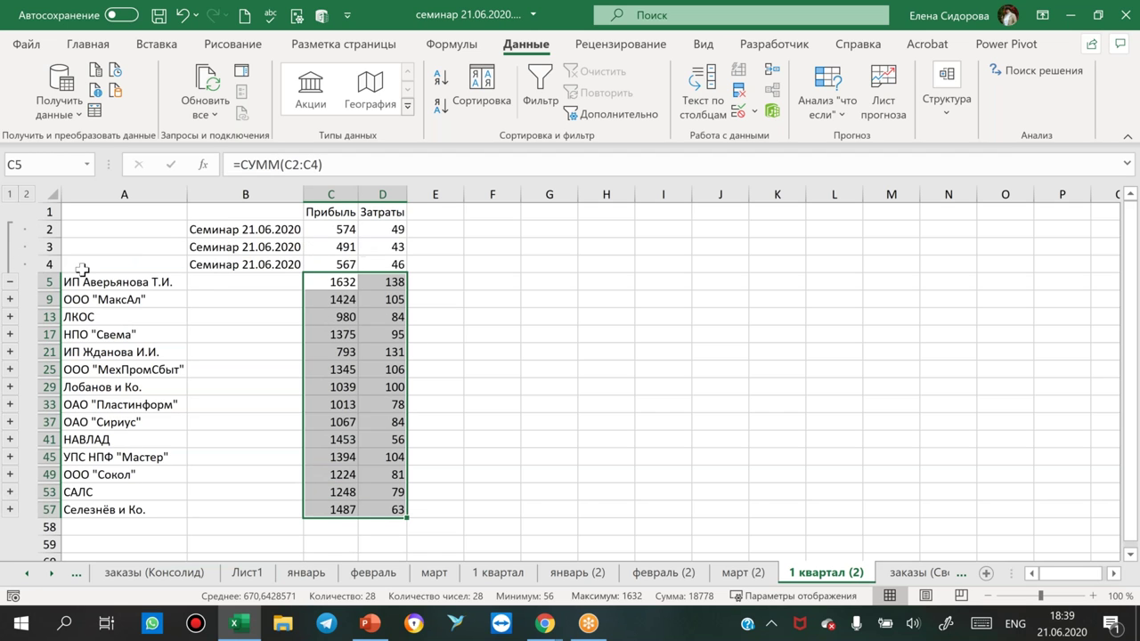
click(10, 281)
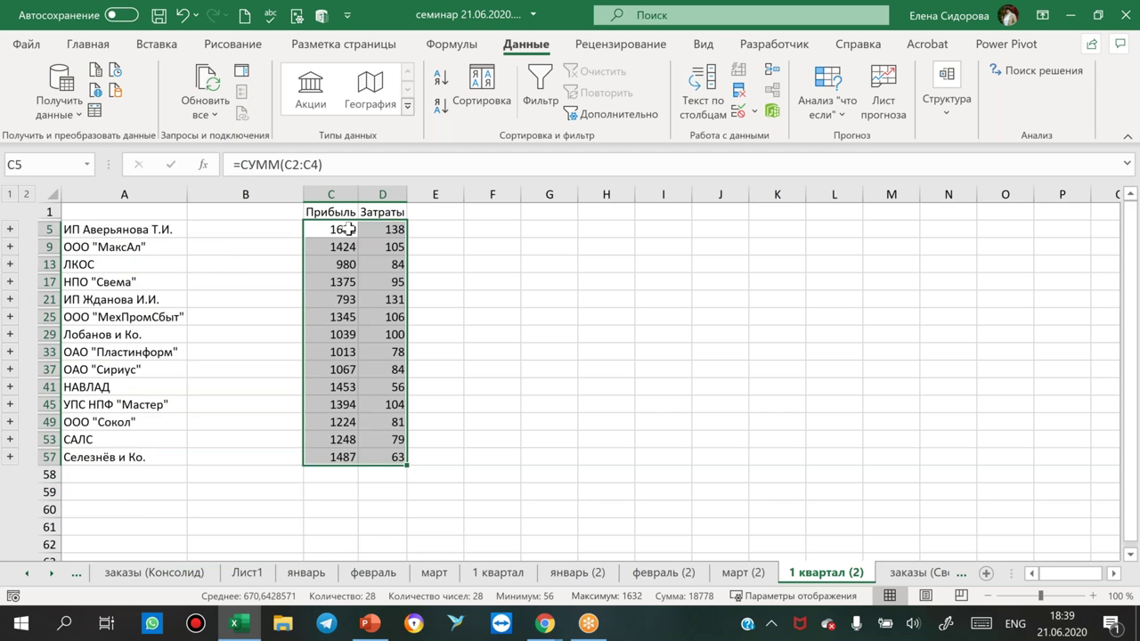
click(332, 229)
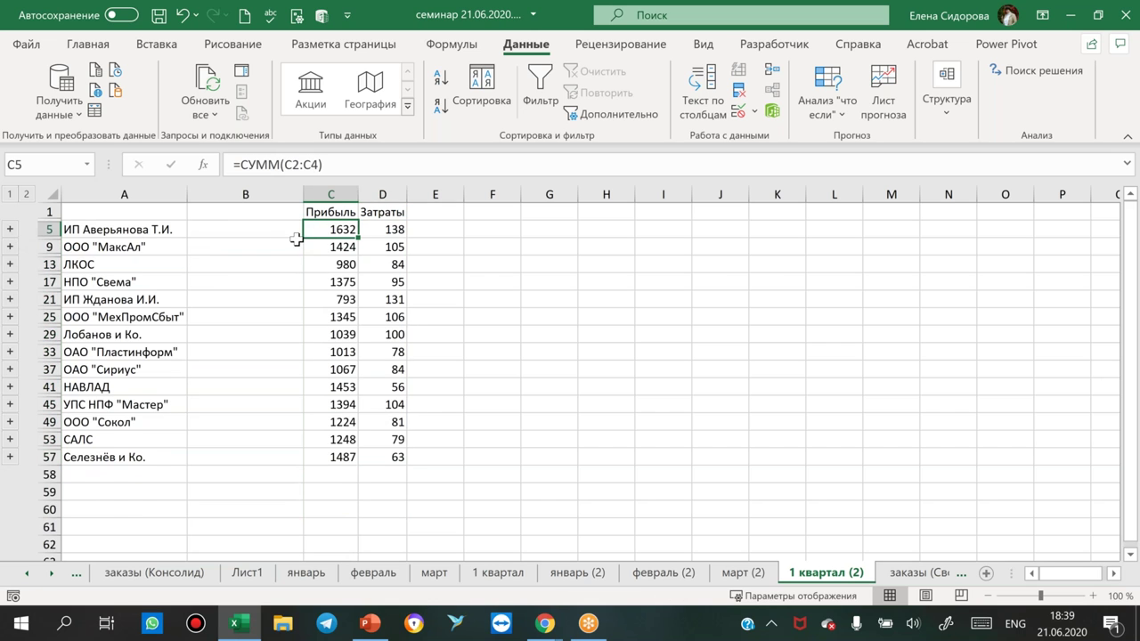
click(11, 230)
click(334, 230)
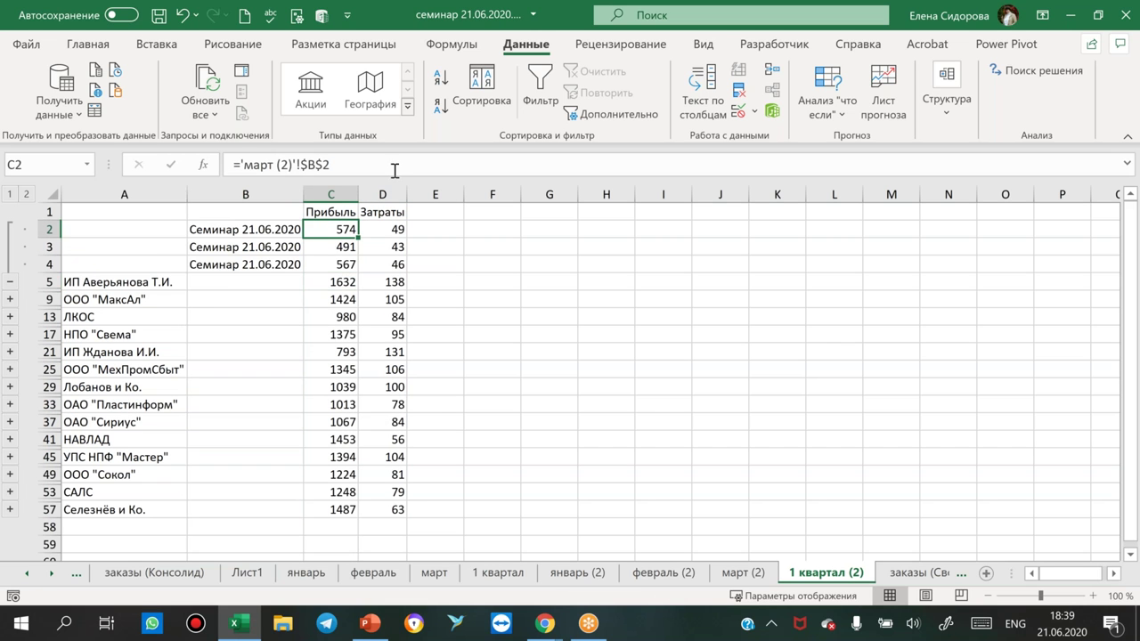
key(Return)
key(Tab)
key(Return)
key(Tab)
click(338, 281)
key(shift+Right)
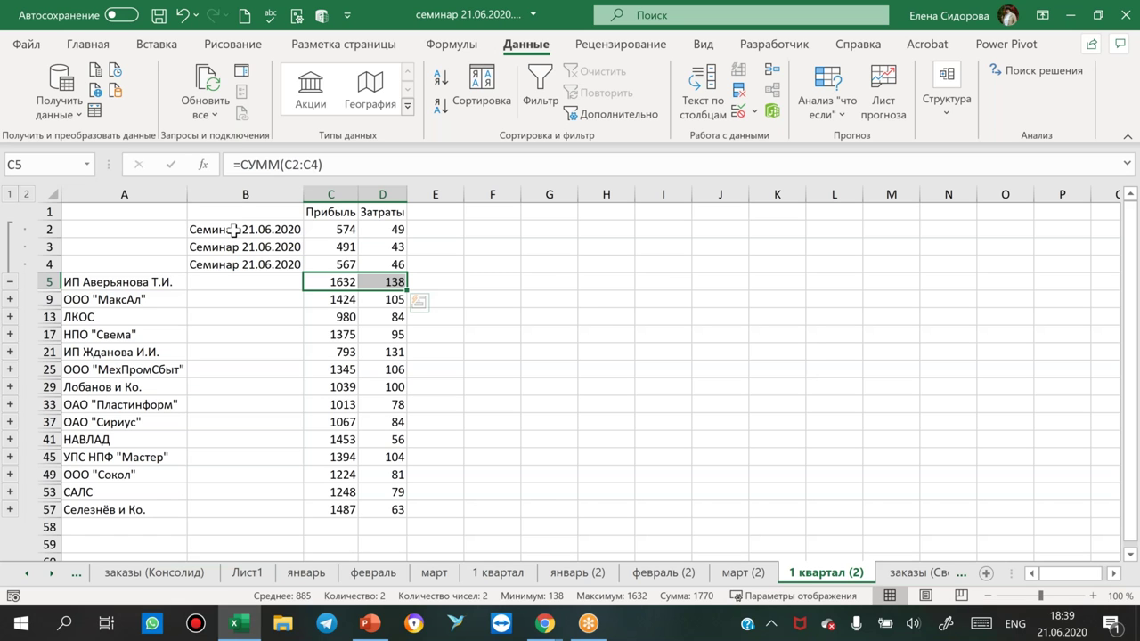
Reopen the Consolidate dialog to review its three A1:C15 ranges and settings.
click(236, 194)
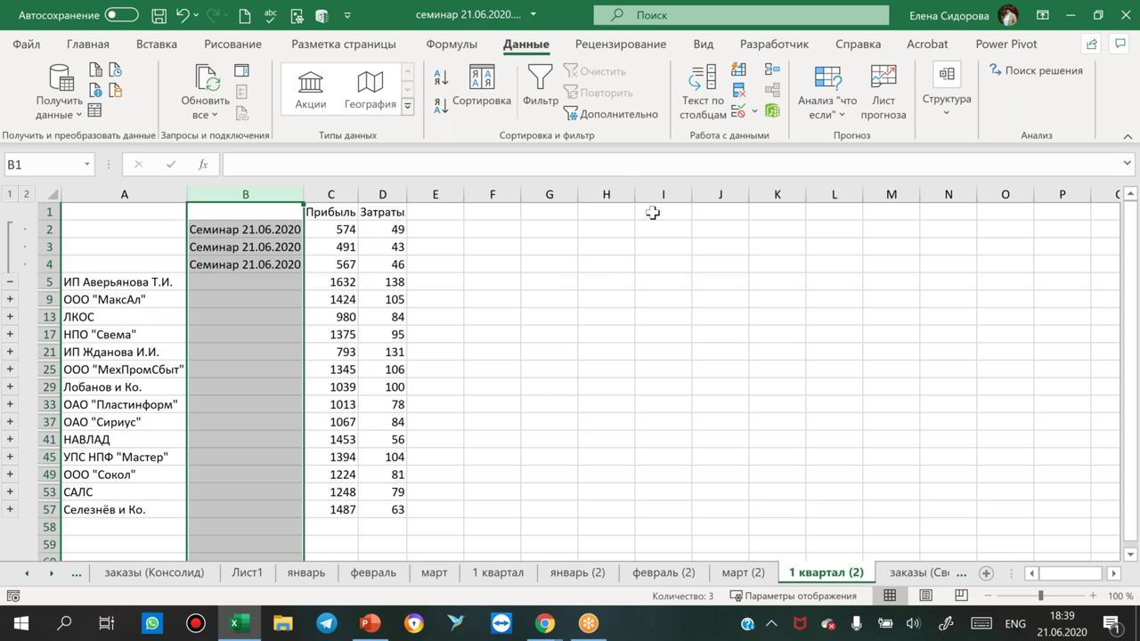
click(663, 210)
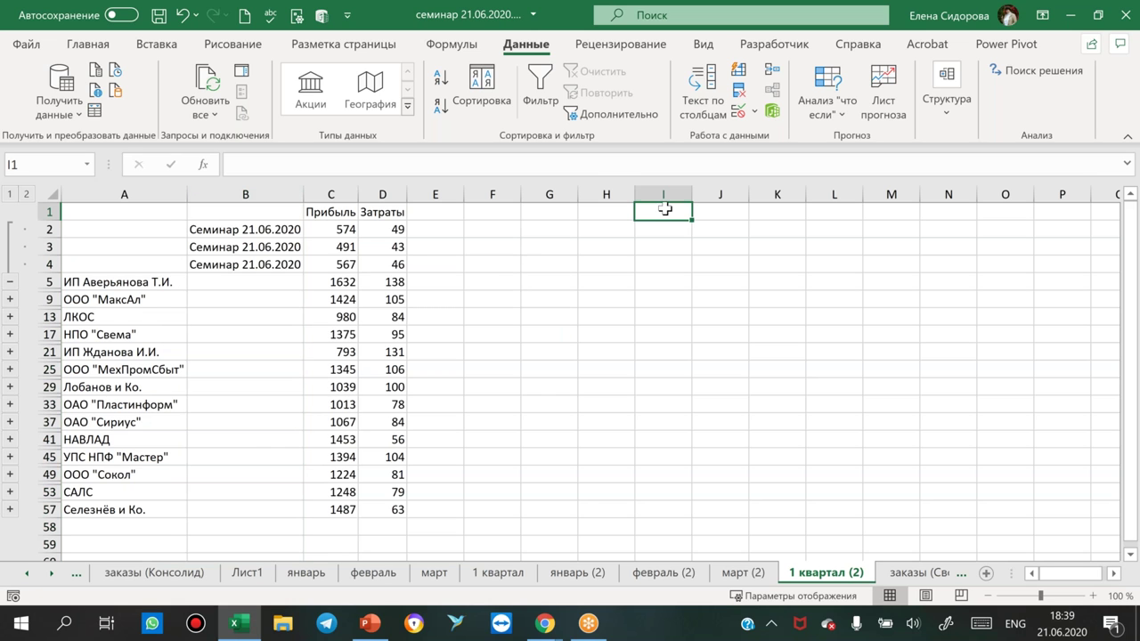
click(772, 70)
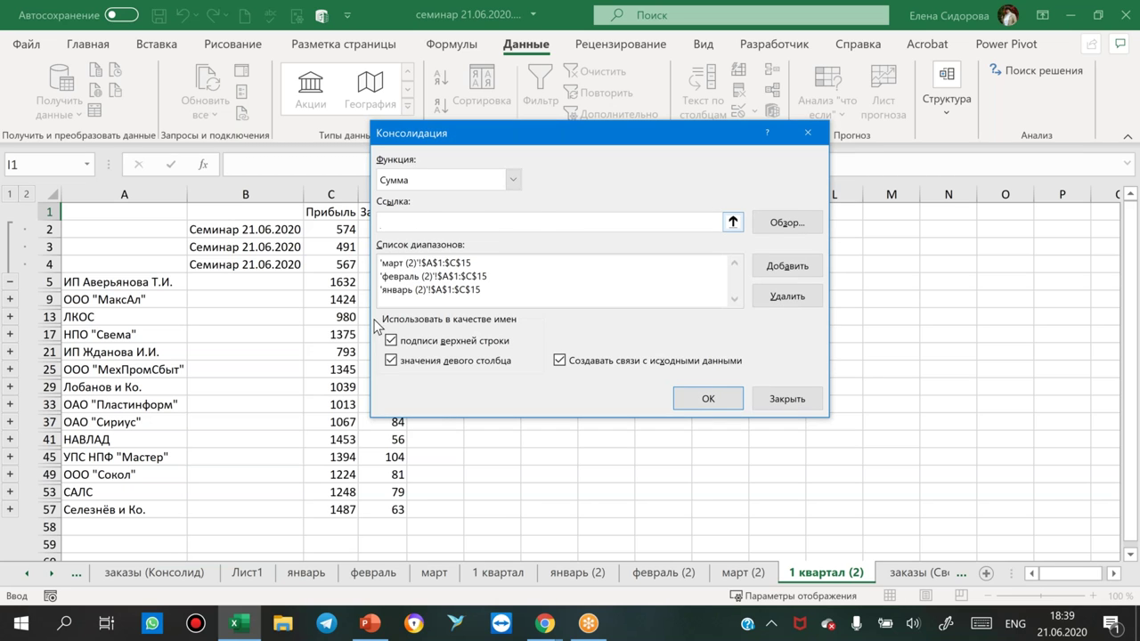
Close Consolidate unchanged, collapse the row 5 group, and show the заказы (Сводная) sheet.
click(807, 133)
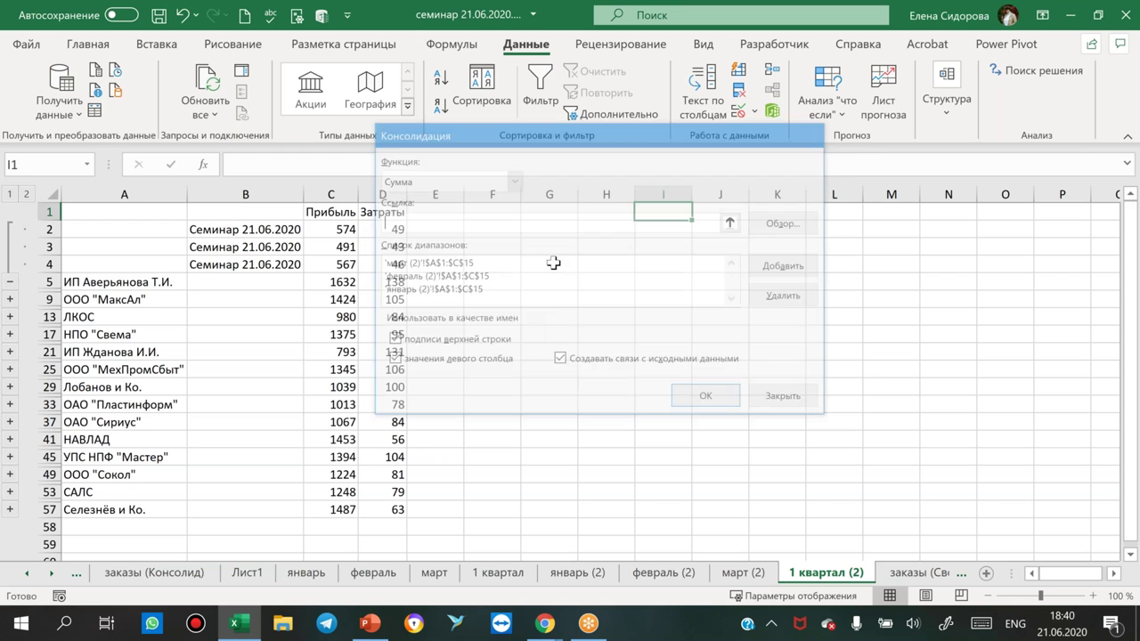
click(543, 247)
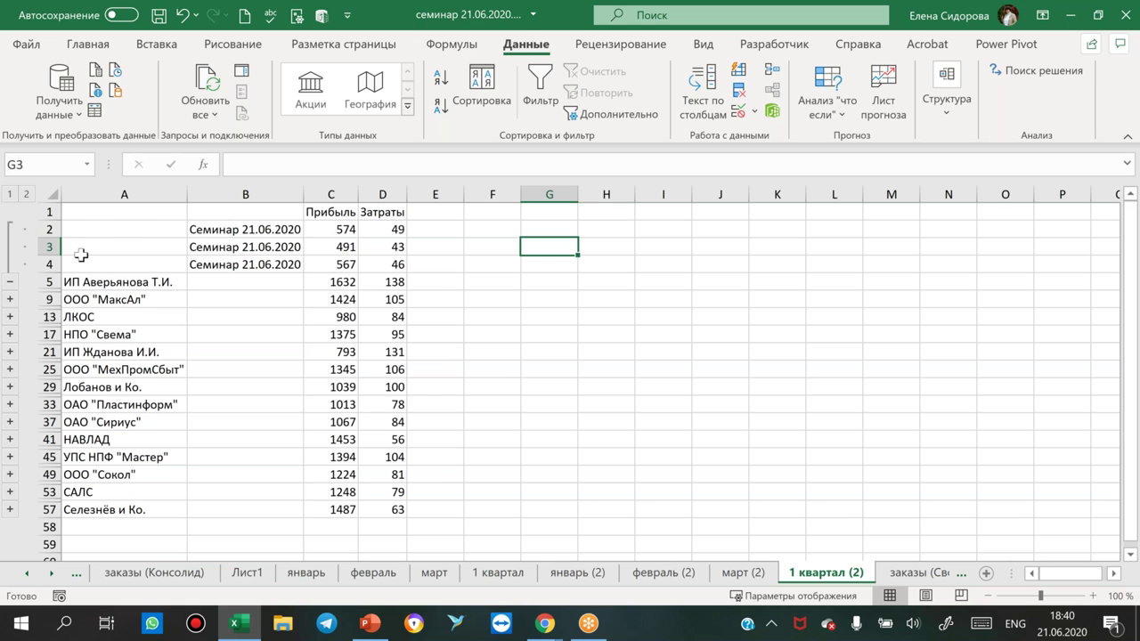
click(11, 194)
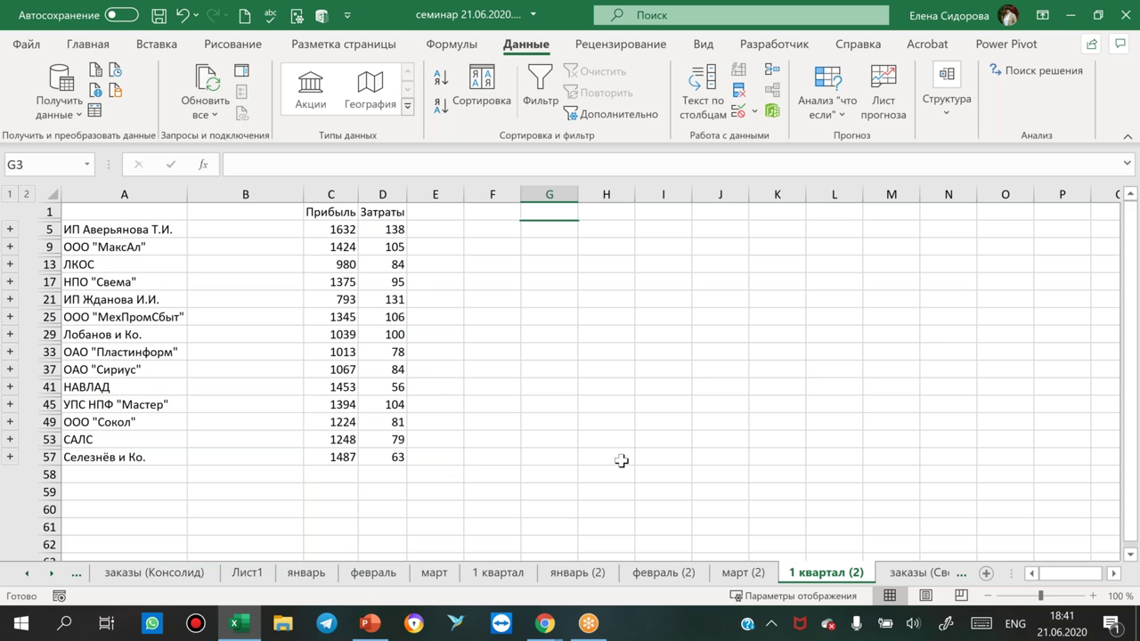
drag(1019, 572, 1058, 573)
click(924, 574)
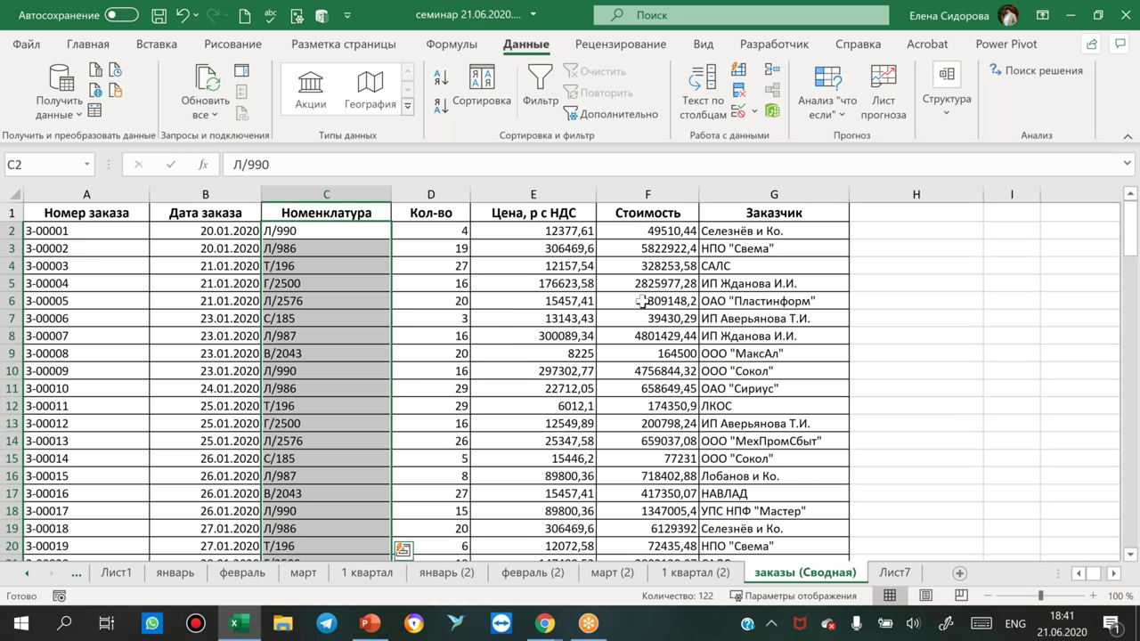
Use the sheet list to go to the заказы (Сводная) worksheet.
click(478, 301)
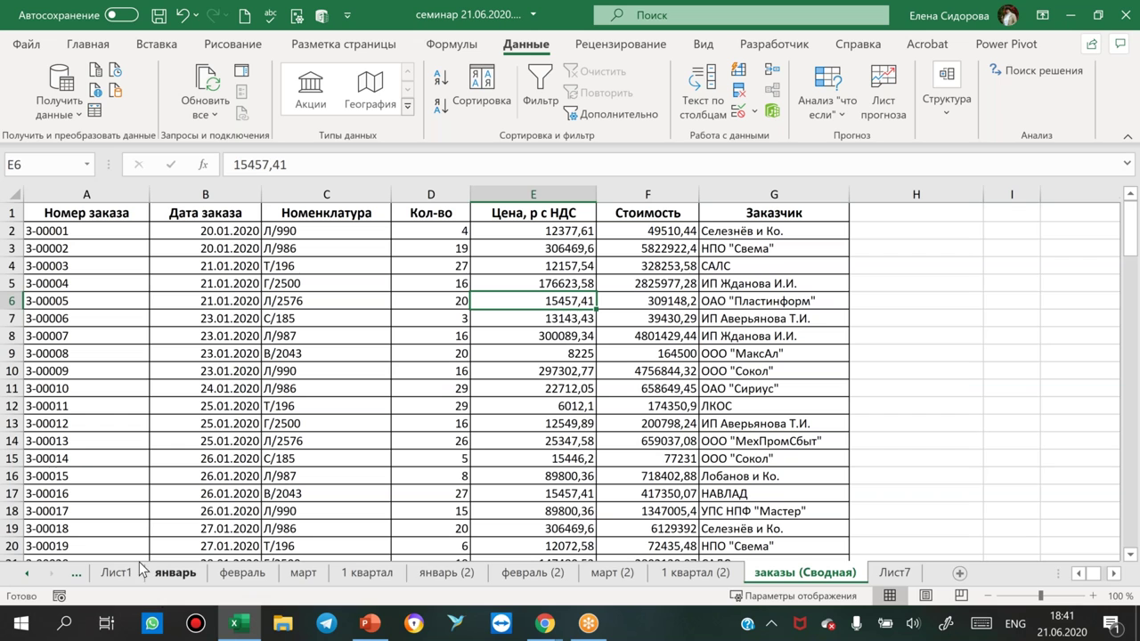
click(26, 573)
click(27, 573)
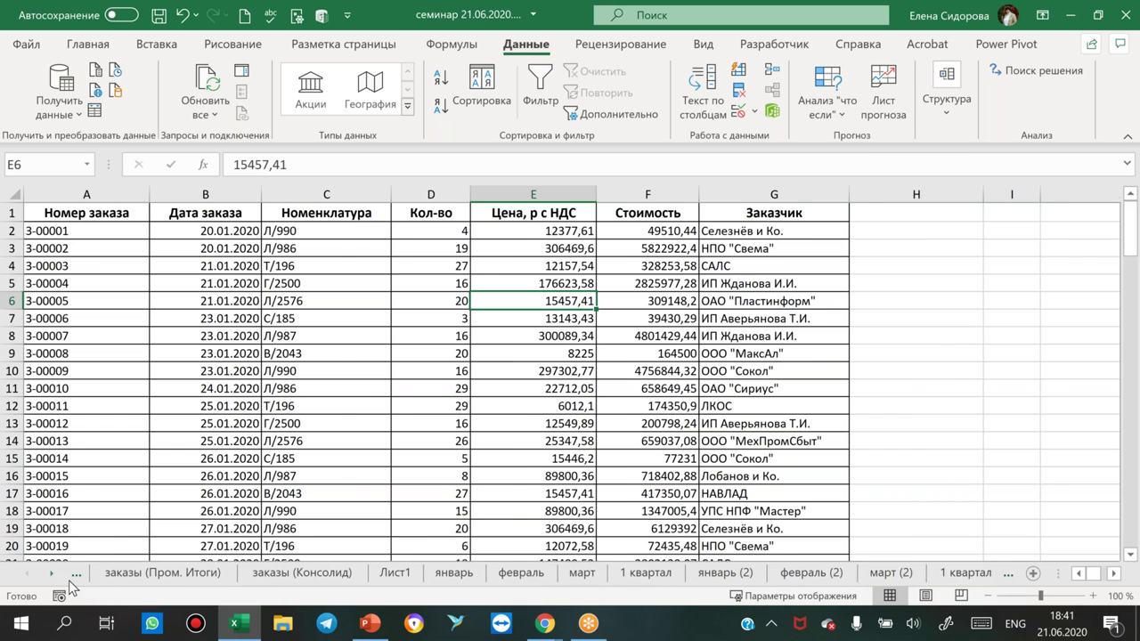
click(138, 574)
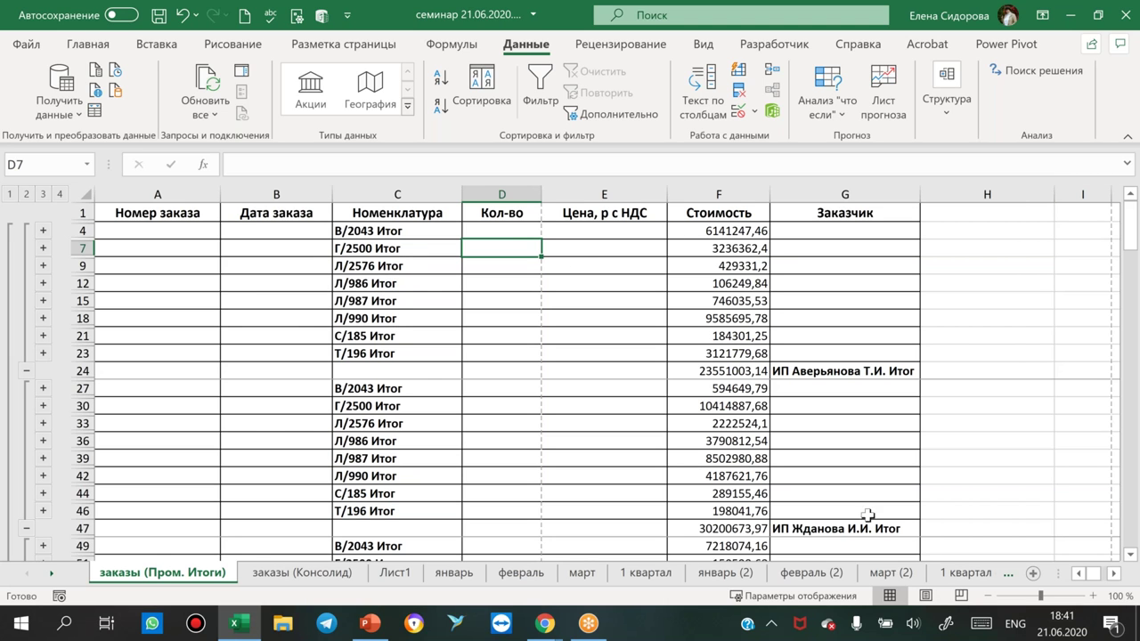
right_click(25, 579)
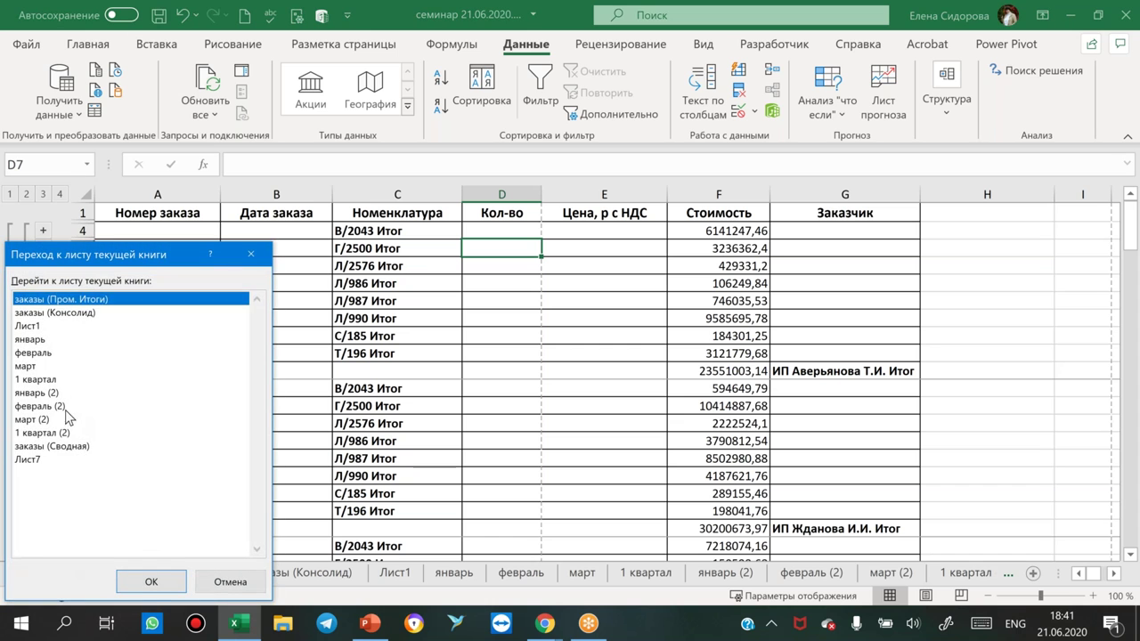
click(53, 446)
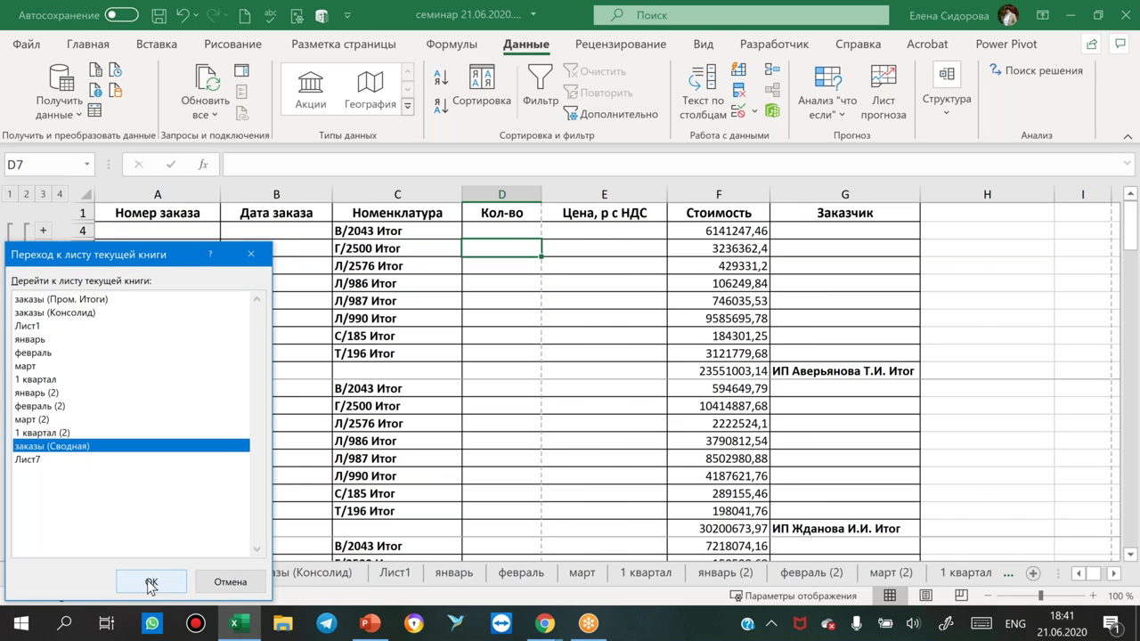
click(152, 582)
Select a cell inside the orders table and show the Вставка ribbon.
click(497, 384)
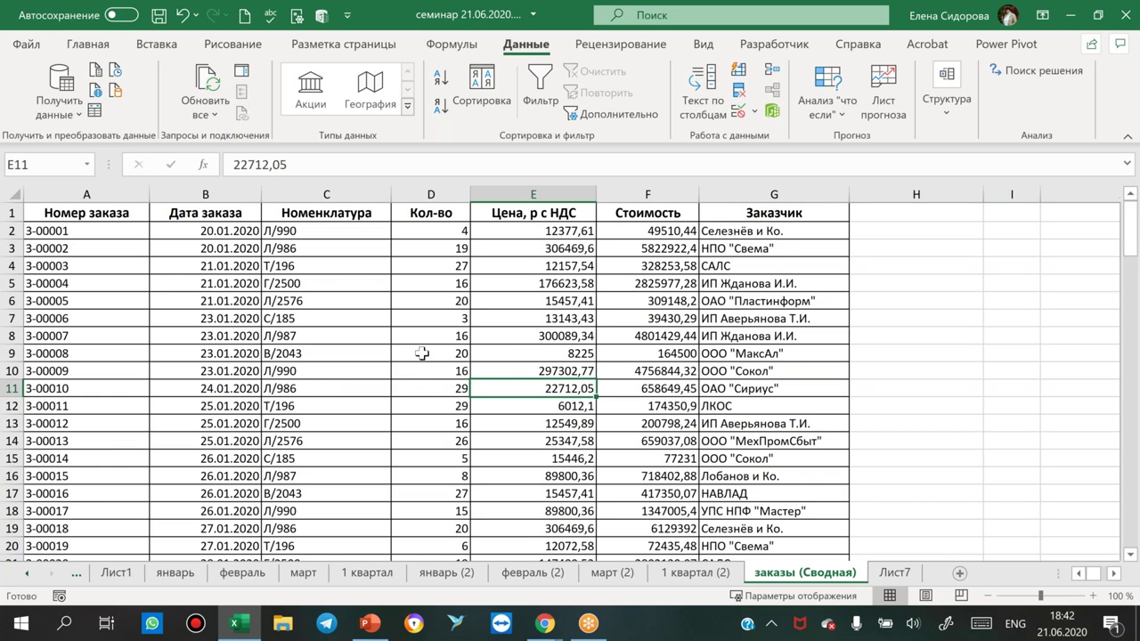
click(357, 316)
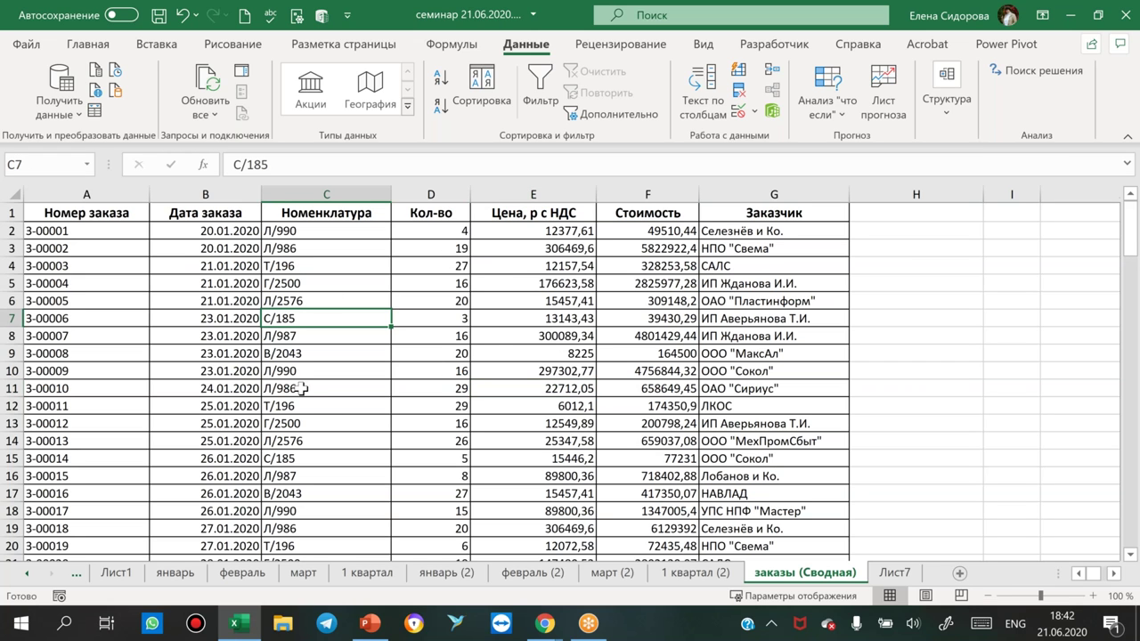
click(154, 49)
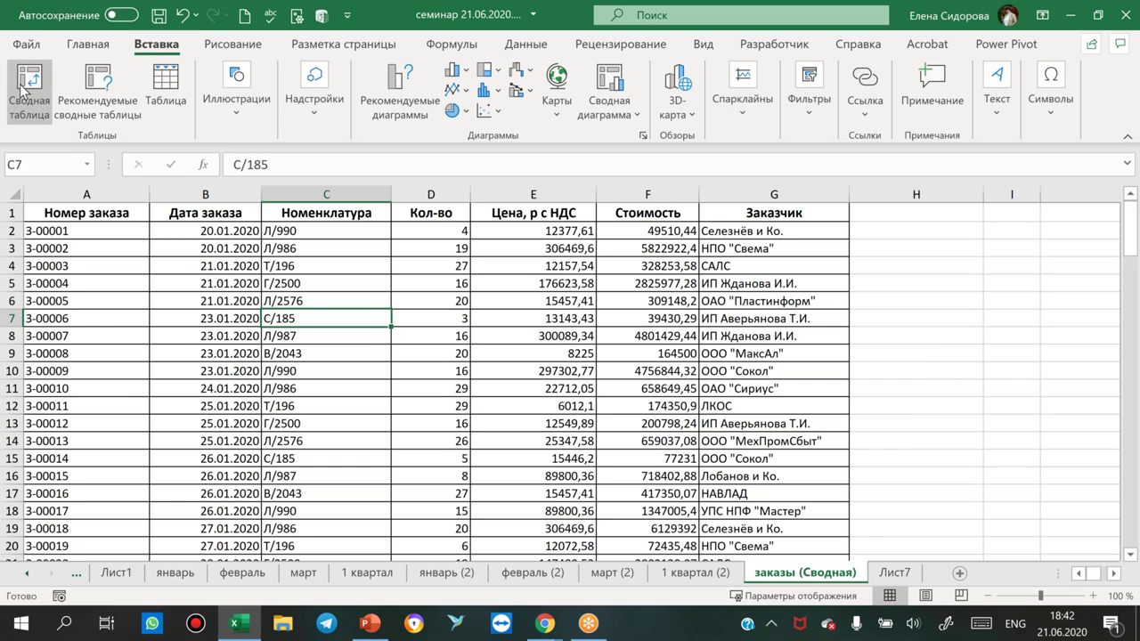
Insert Сводная таблица from the full orders range onto a new worksheet, keeping the defaults.
click(25, 85)
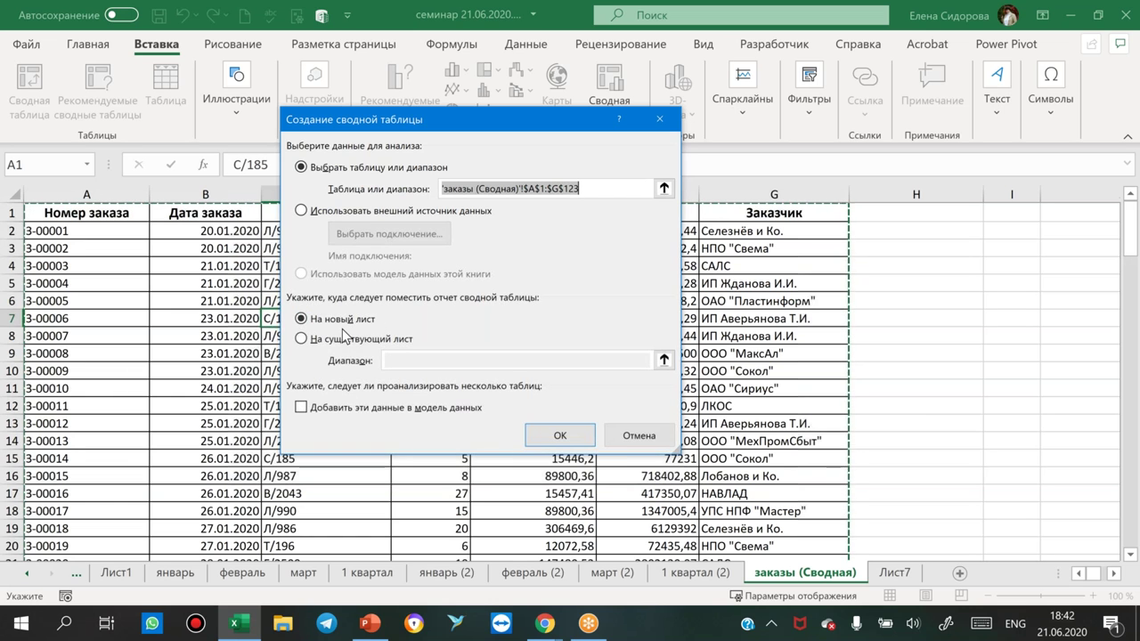
click(559, 436)
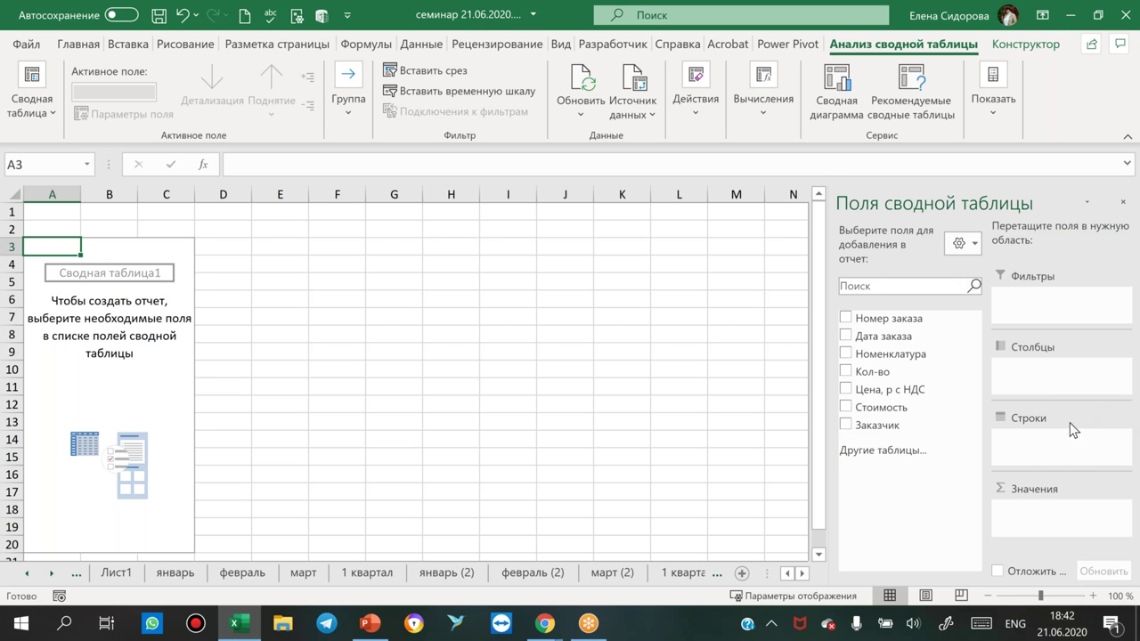
Stack the field list above the four areas, then add Номенклатура to Rows.
click(975, 245)
click(905, 283)
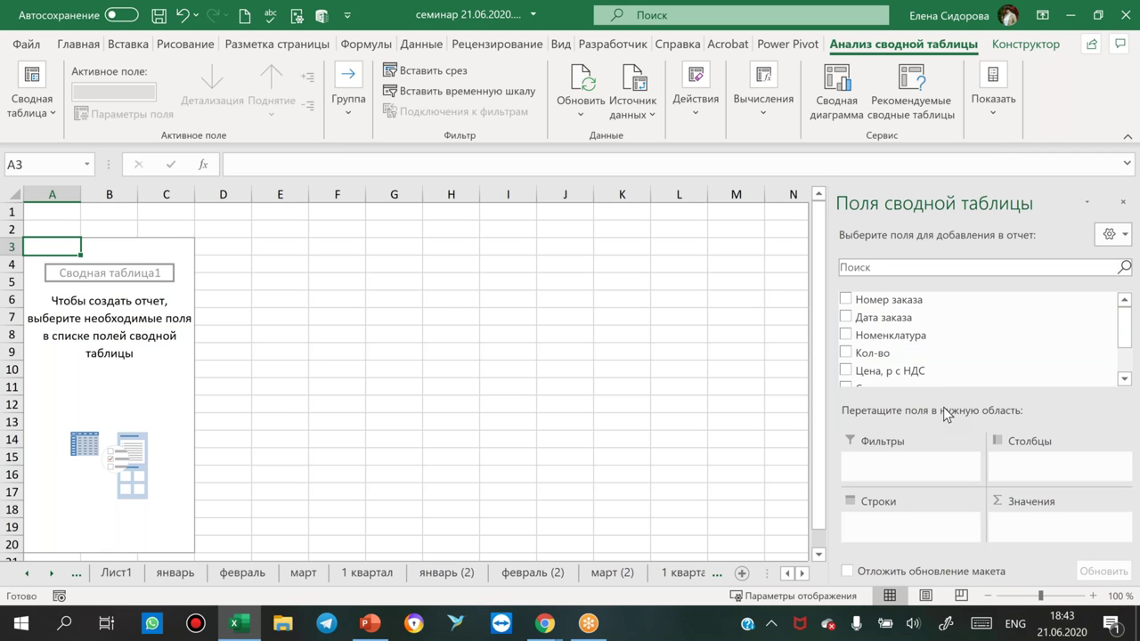
drag(944, 401, 941, 401)
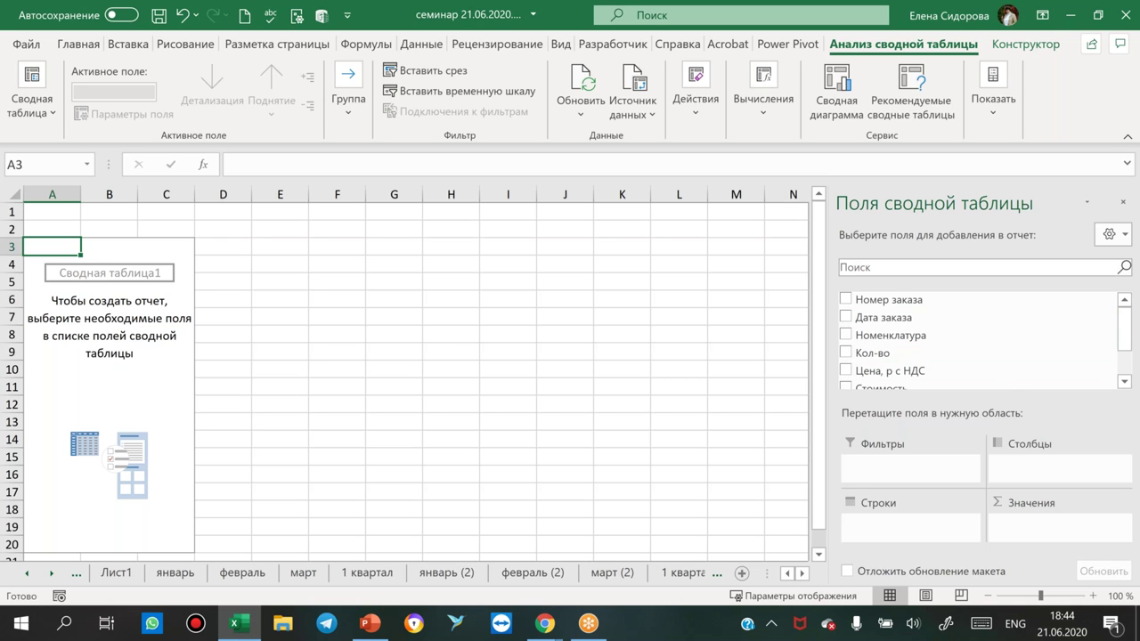
scroll(980, 338, down, 1)
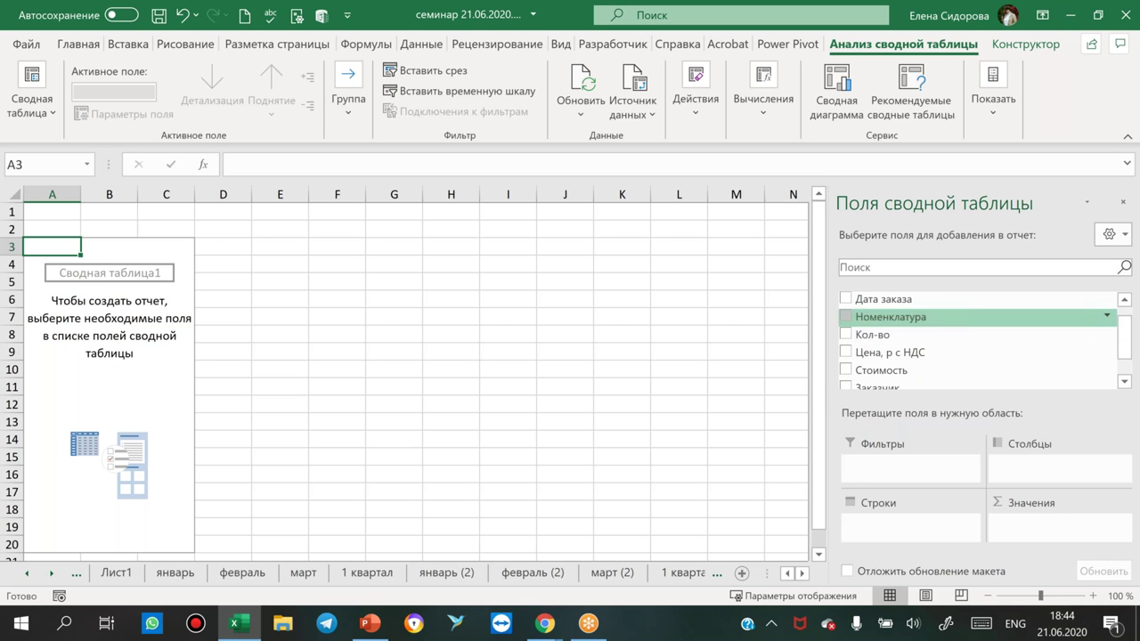
click(846, 317)
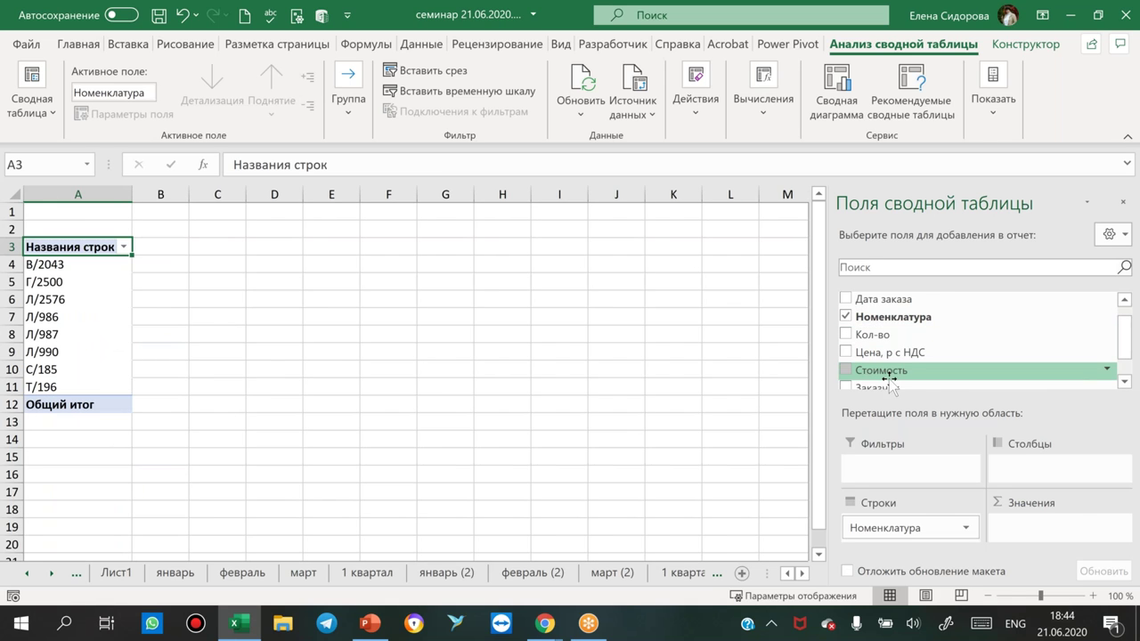
Add Стоимость as summed values and Заказчик as nested rows, annotating the row-field area.
click(846, 370)
click(847, 389)
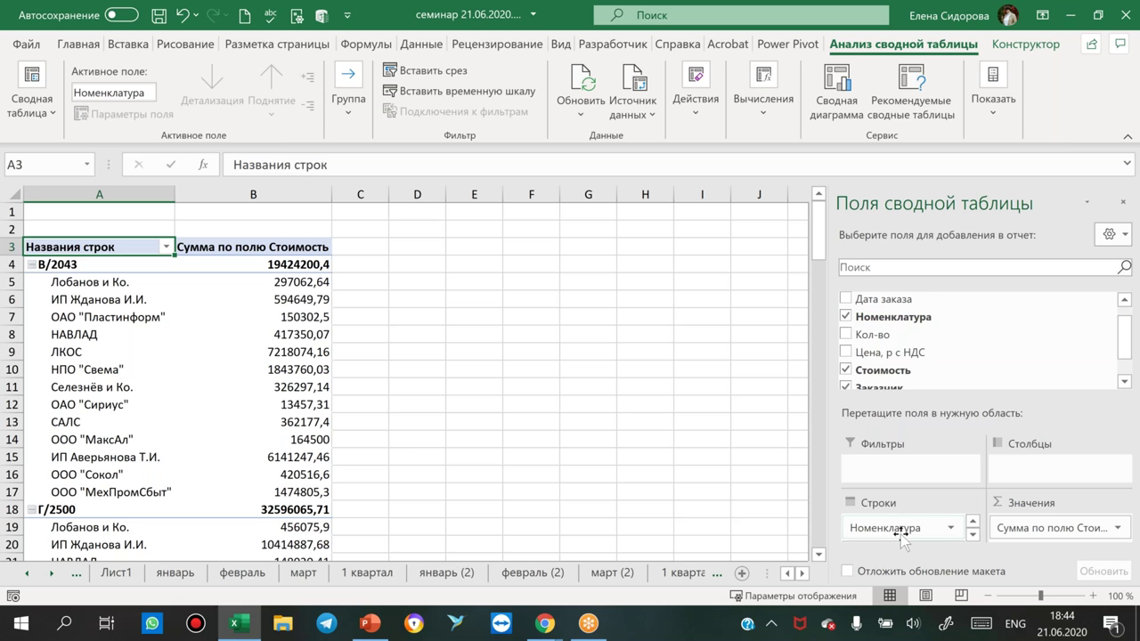
drag(845, 500, 975, 541)
mouse_move(908, 518)
mouse_down()
mouse_move(916, 533)
mouse_move(931, 497)
mouse_up()
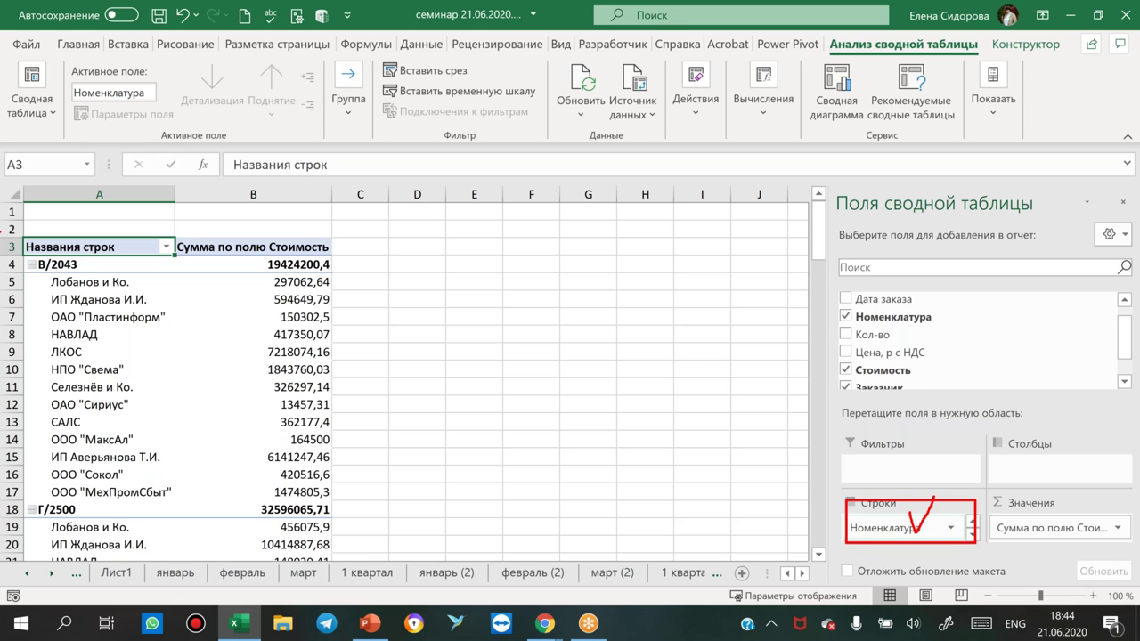
drag(48, 162, 48, 252)
Remove Заказчик from Rows and show the Итоги по options for a Стоимость value.
click(846, 386)
click(89, 265)
mouse_move(69, 297)
mouse_down()
mouse_move(68, 383)
mouse_move(213, 384)
mouse_up()
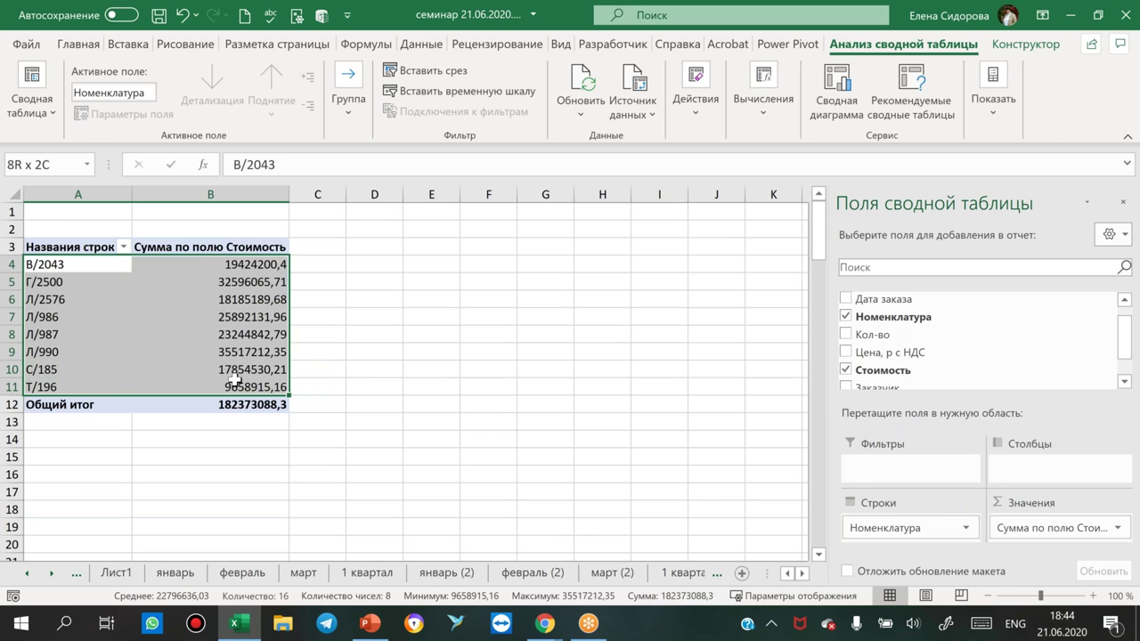
click(205, 265)
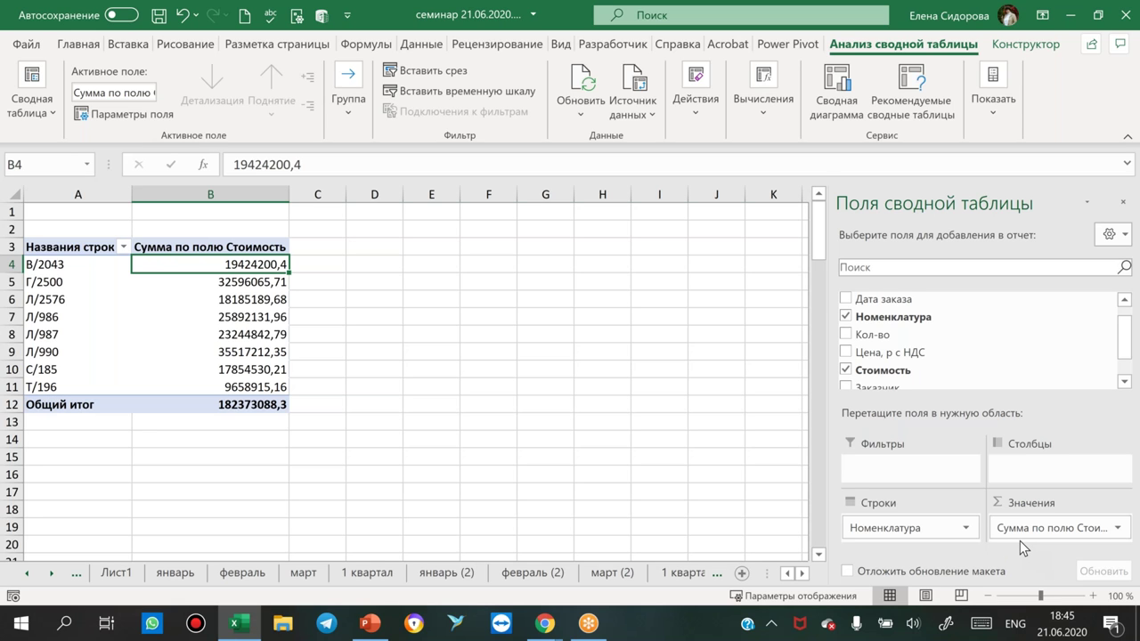
right_click(208, 284)
mouse_move(272, 458)
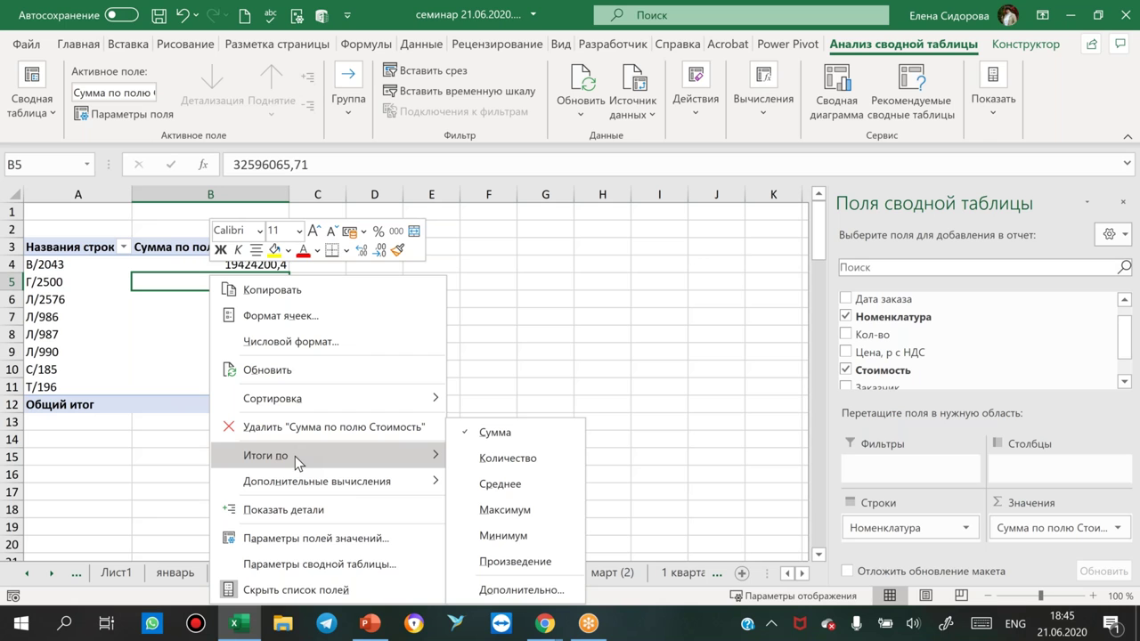
Summarize Стоимость by Среднее, then Максимум, then return it to Сумма.
click(504, 488)
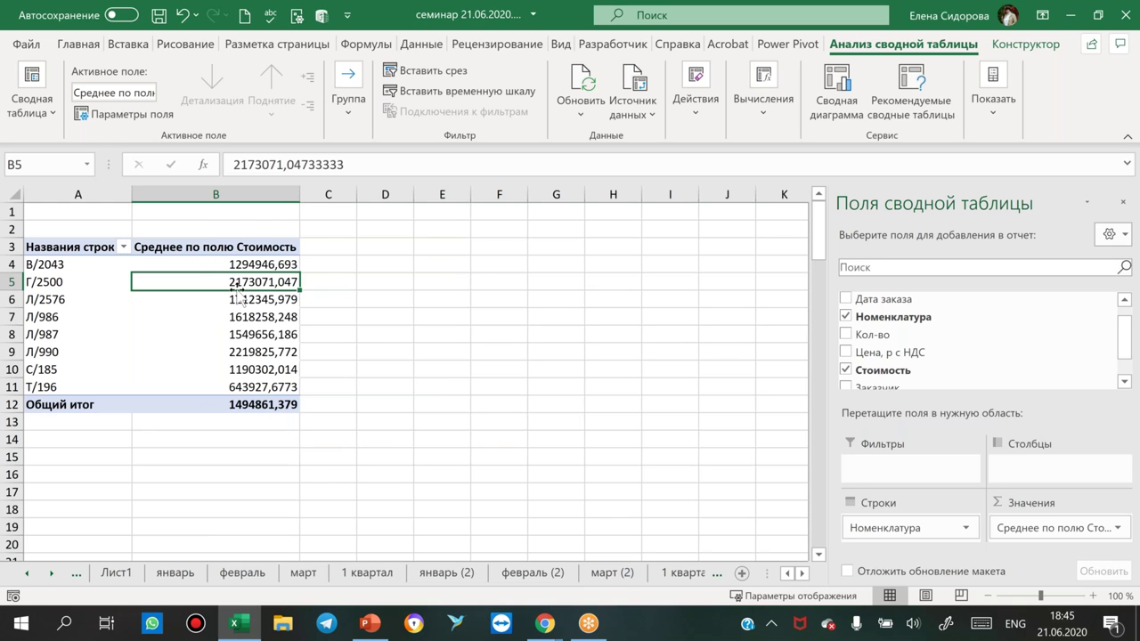
right_click(239, 298)
mouse_move(420, 459)
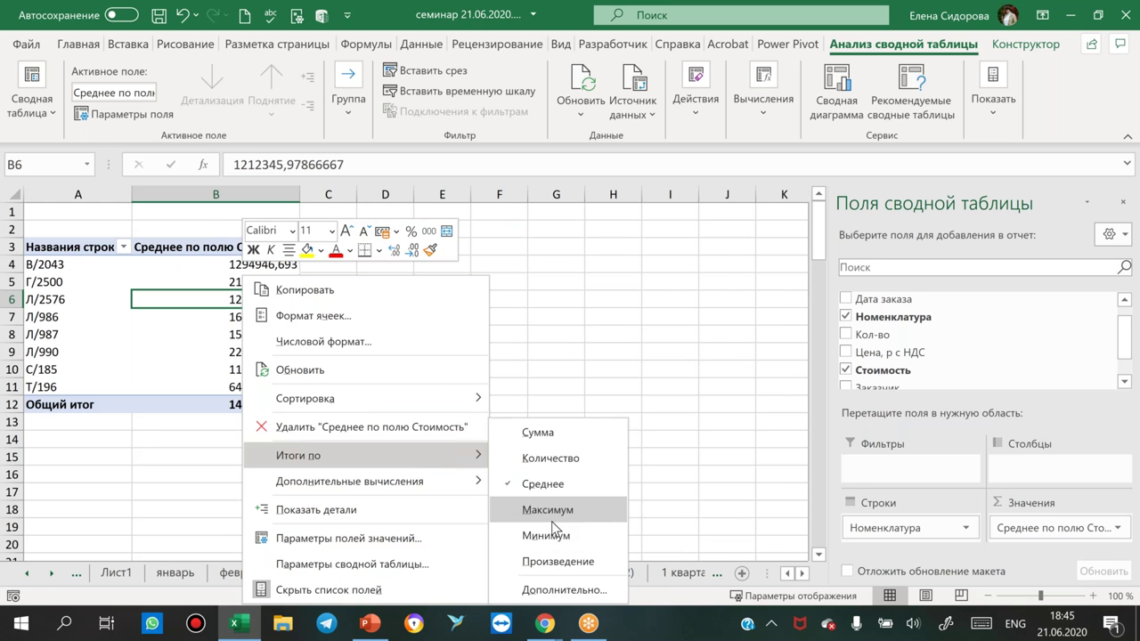
click(547, 509)
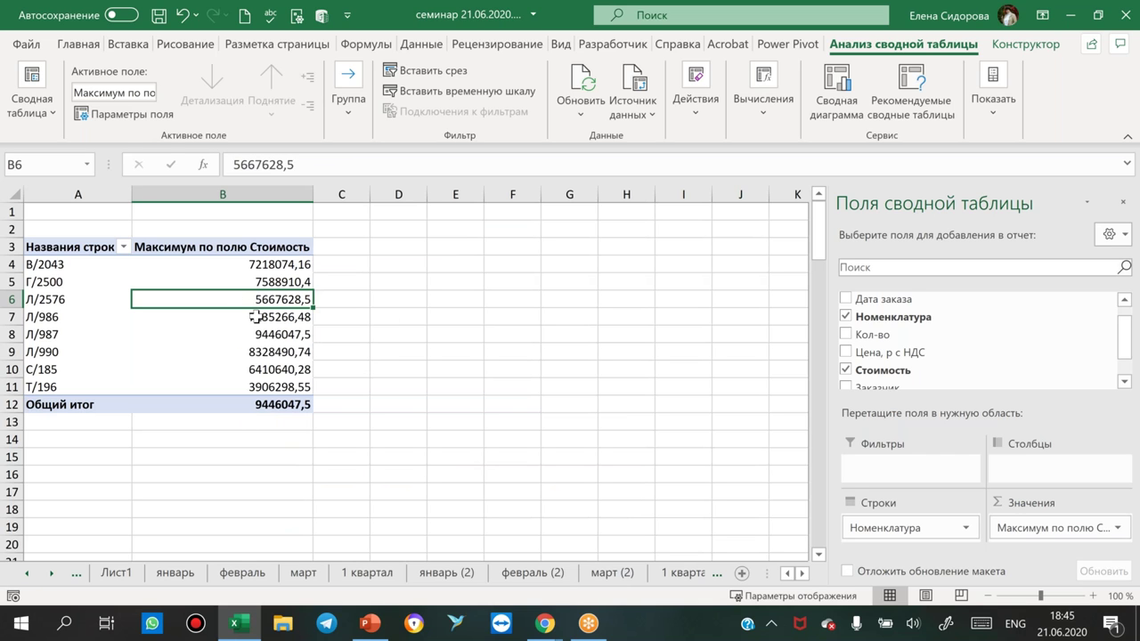
mouse_move(251, 298)
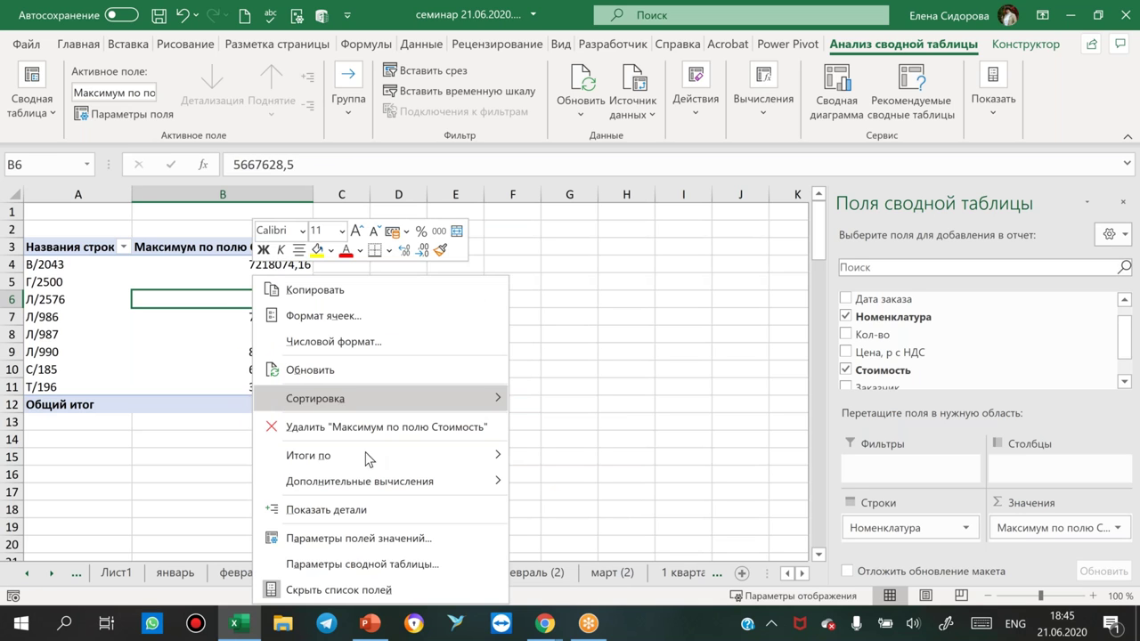
mouse_move(368, 454)
click(552, 431)
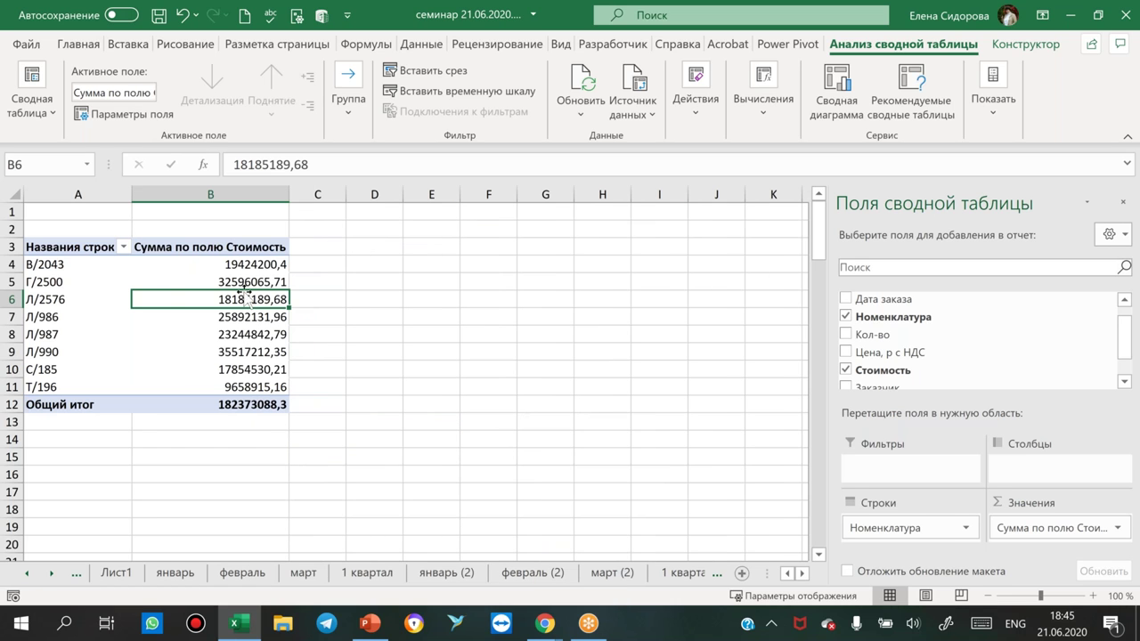
Re-add Заказчик as rows nested under Номенклатура and inspect the customers under В/2043.
mouse_move(218, 341)
drag(1123, 331, 1131, 361)
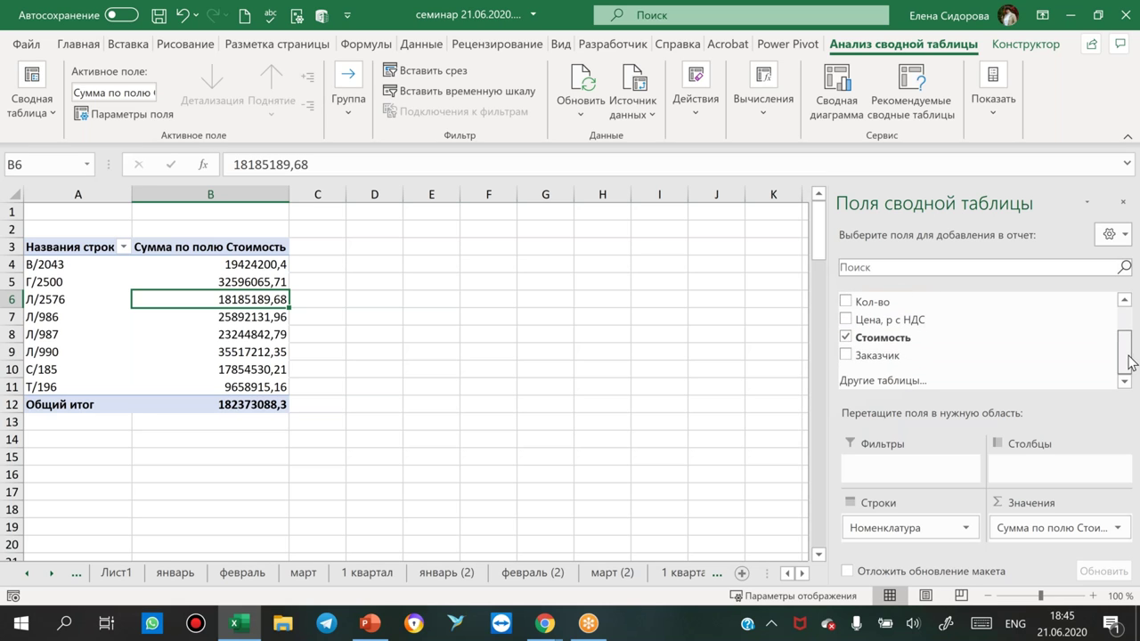
click(846, 355)
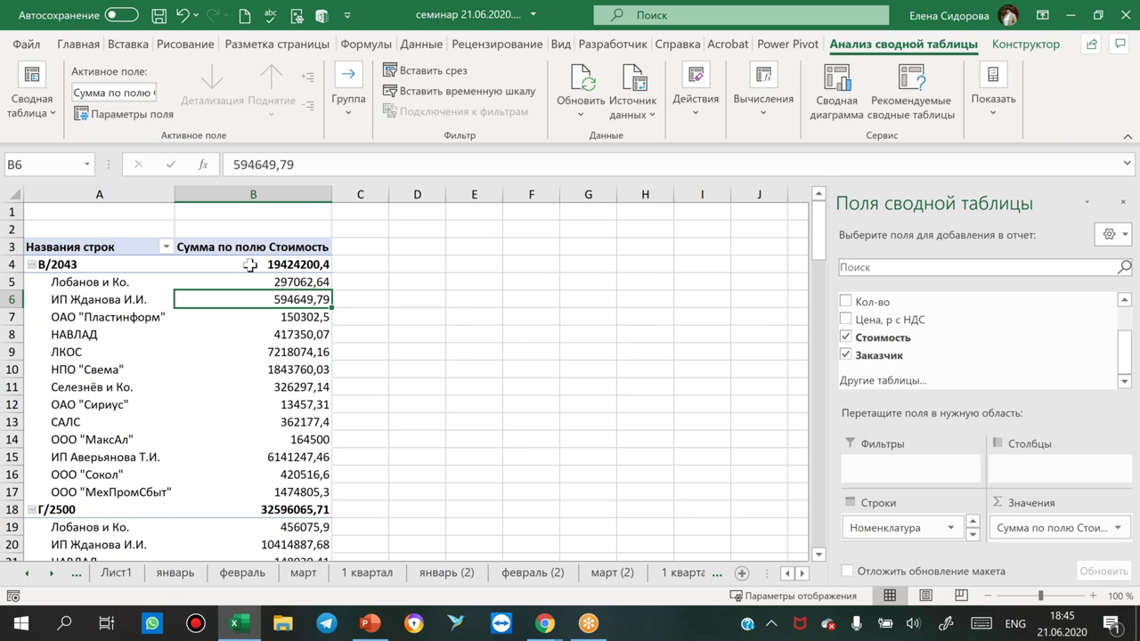
mouse_move(306, 276)
drag(252, 281, 135, 486)
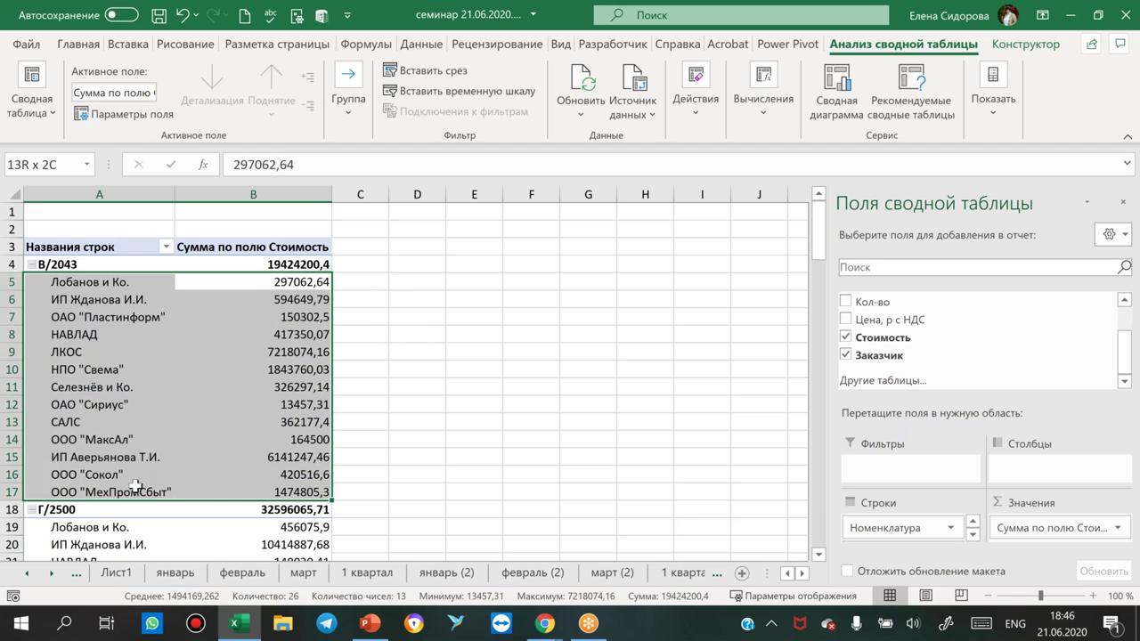
mouse_move(161, 355)
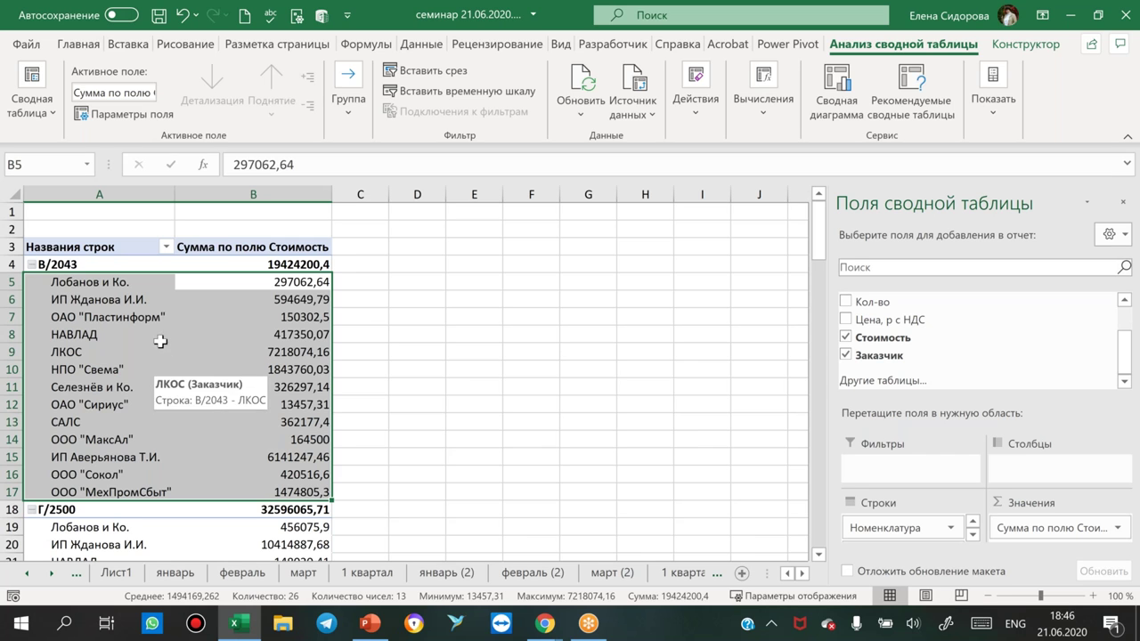
click(230, 284)
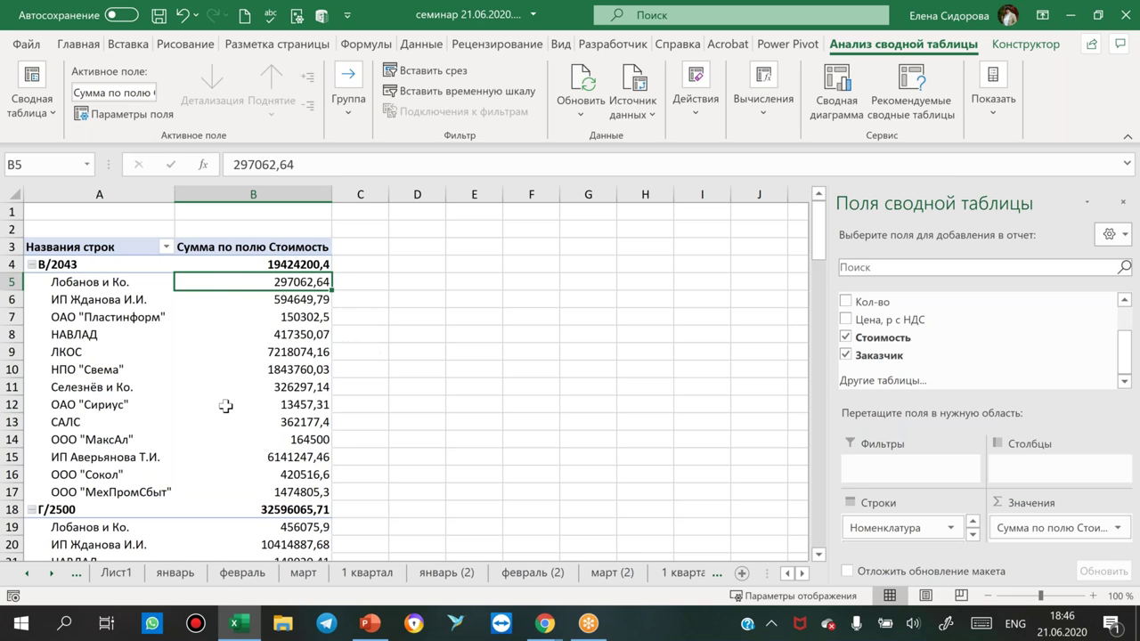
mouse_move(214, 421)
drag(834, 500, 834, 503)
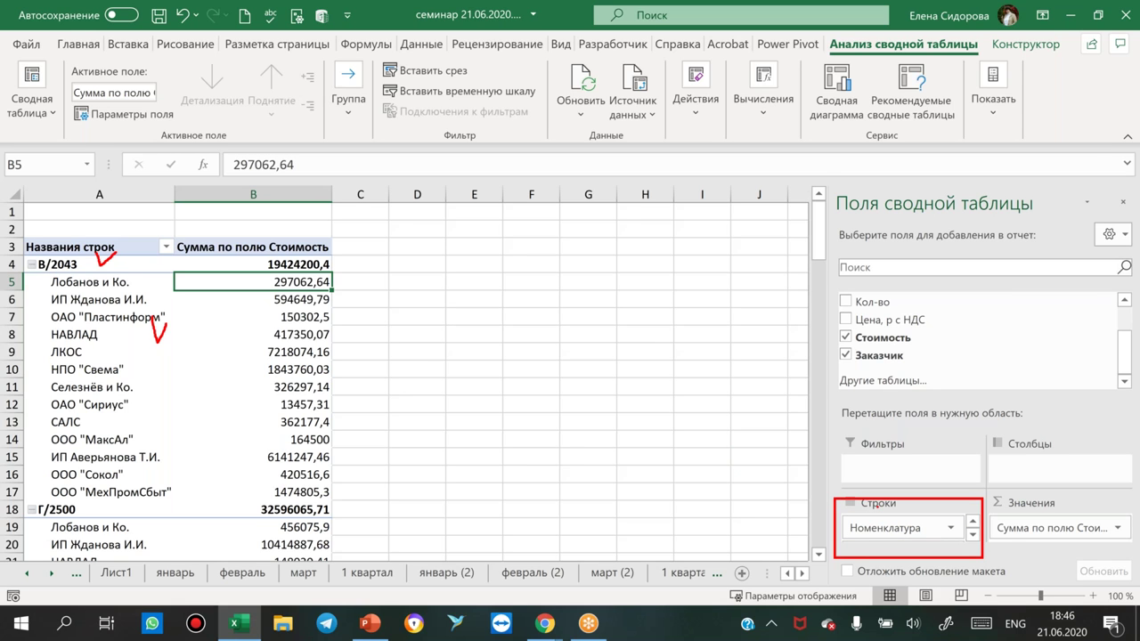
Collapse the ribbon and reorder row fields so Заказчик is outermost above Номенклатура.
key(Escape)
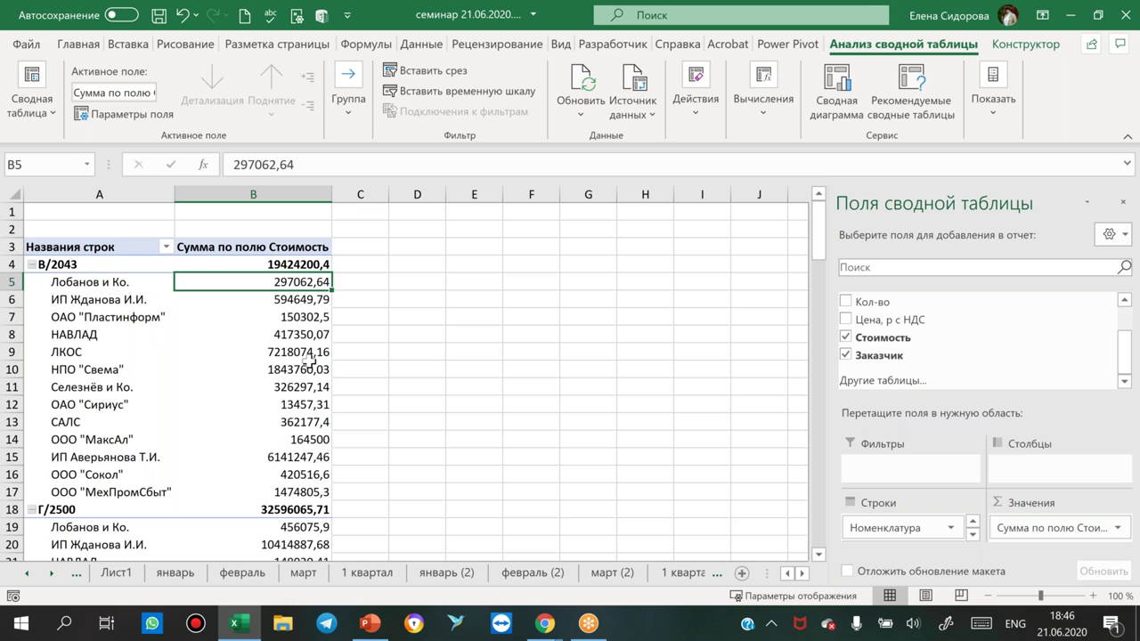
double_click(837, 51)
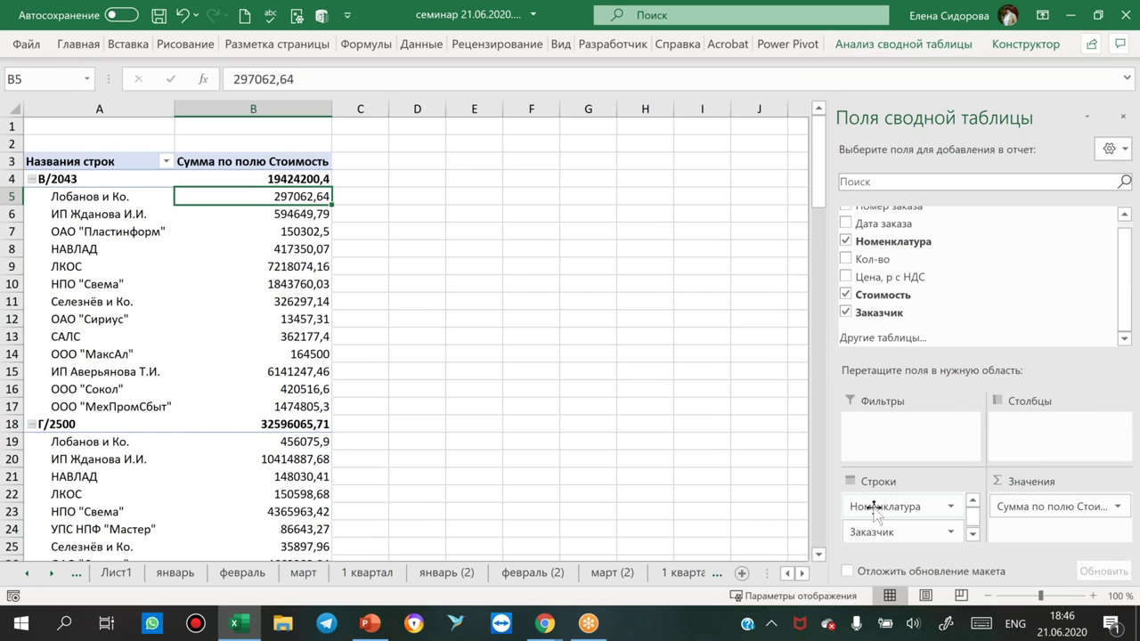
drag(875, 507, 874, 508)
drag(874, 508, 881, 543)
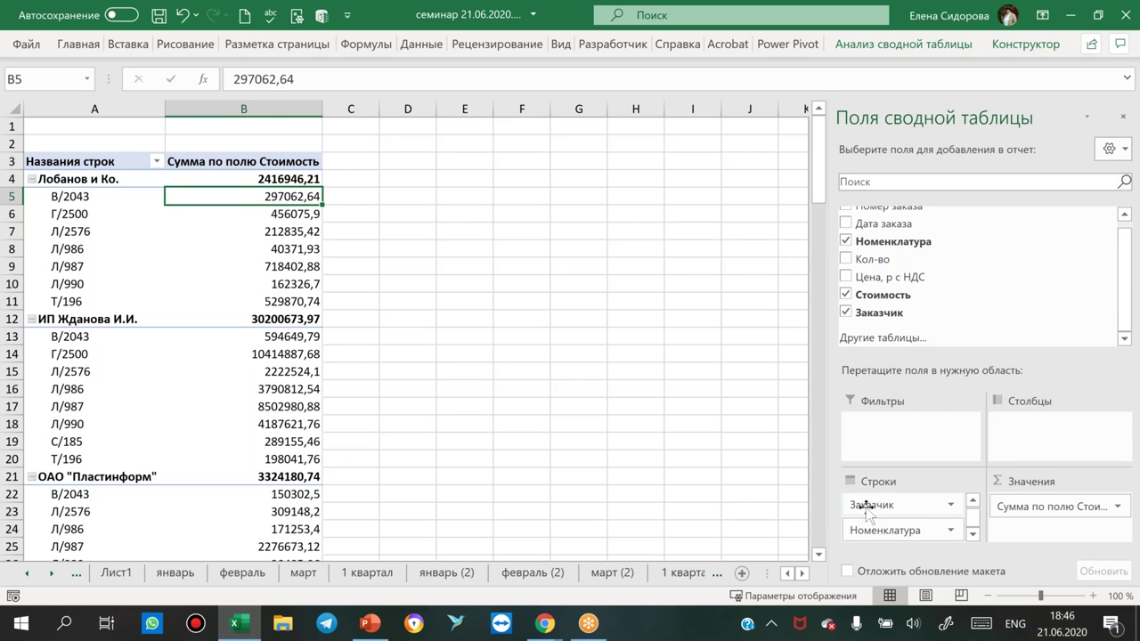
drag(856, 508, 891, 528)
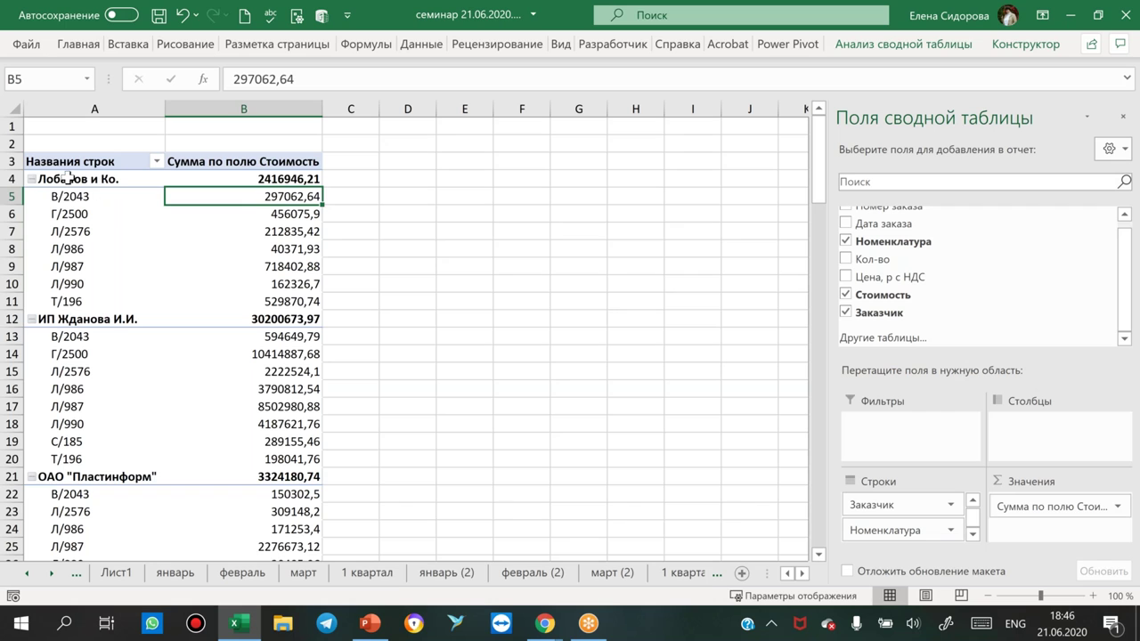
Select the first customer's total of 2416946,21 and its Г/2500 value.
drag(86, 173, 282, 178)
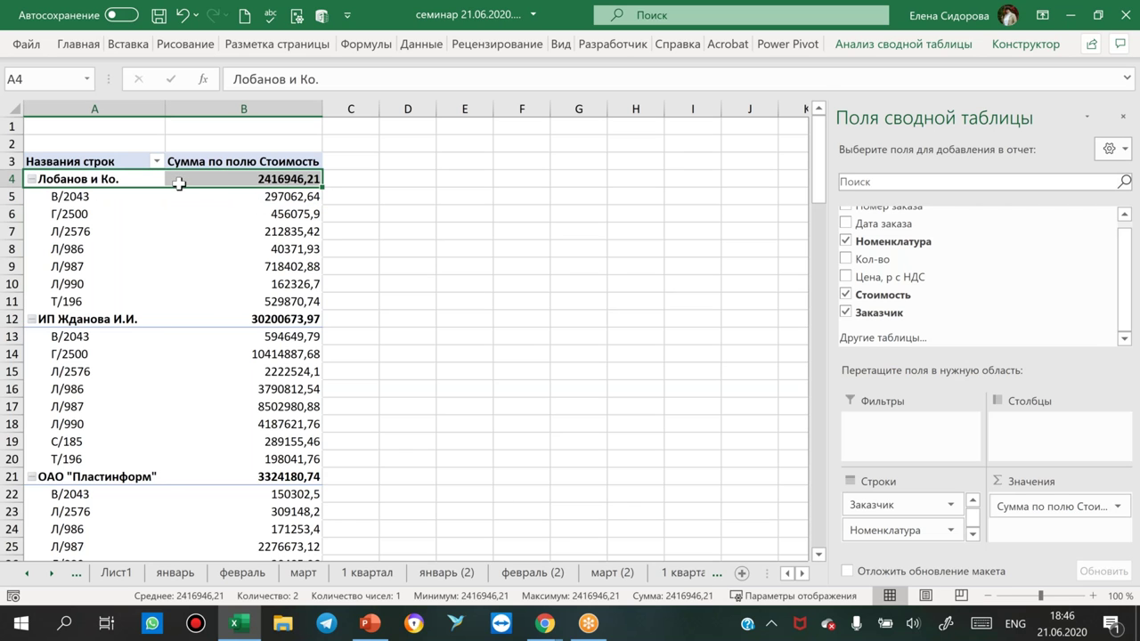
click(232, 218)
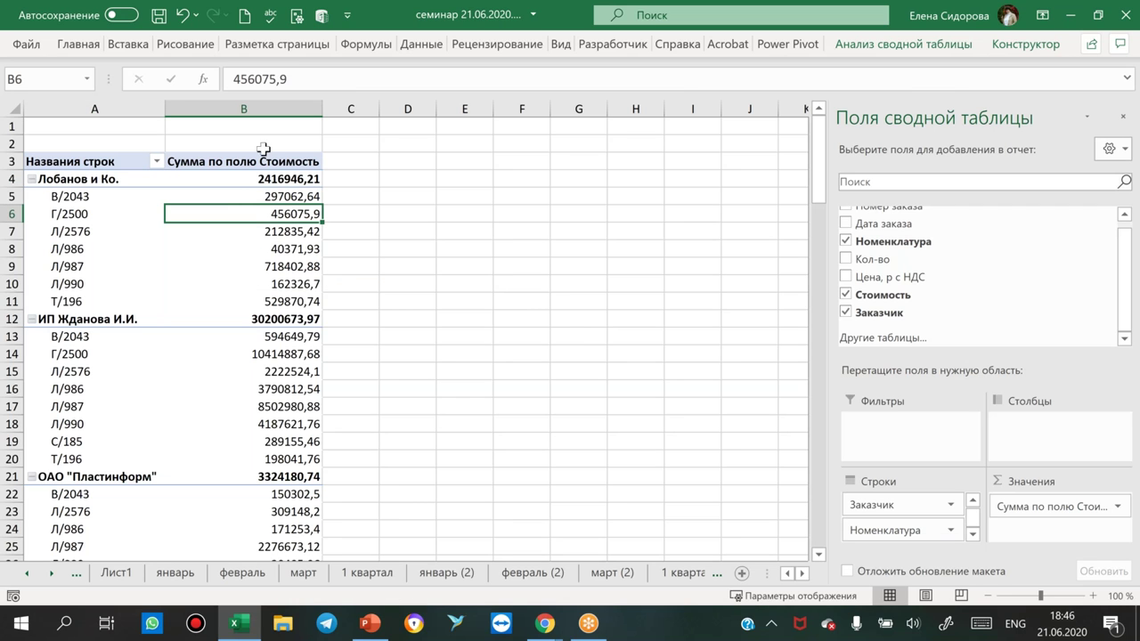
mouse_move(242, 178)
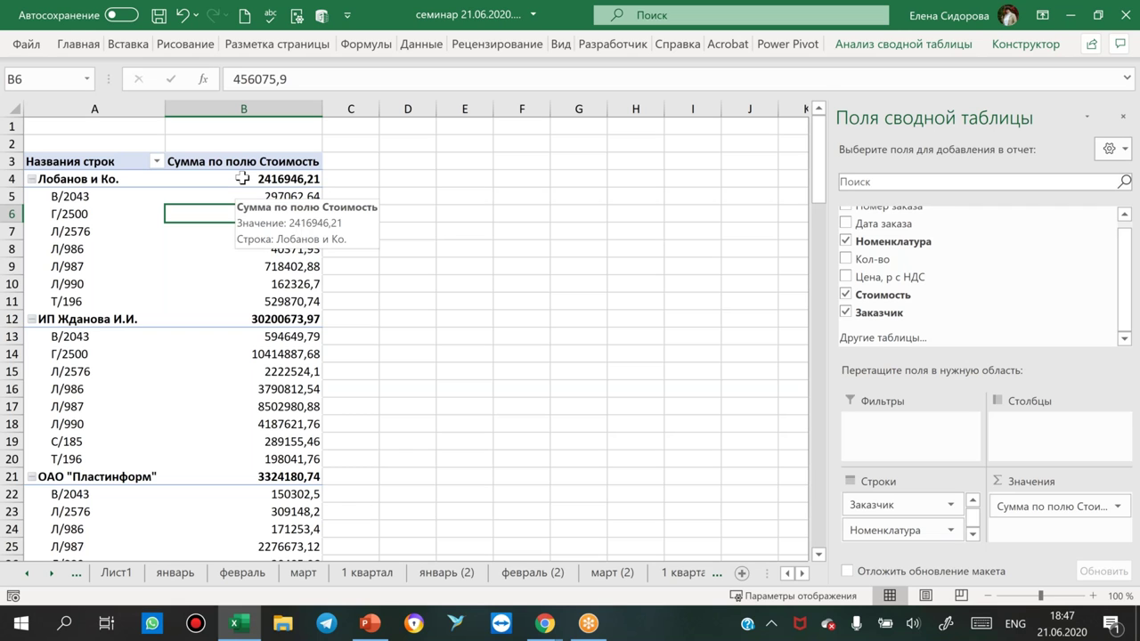
click(242, 178)
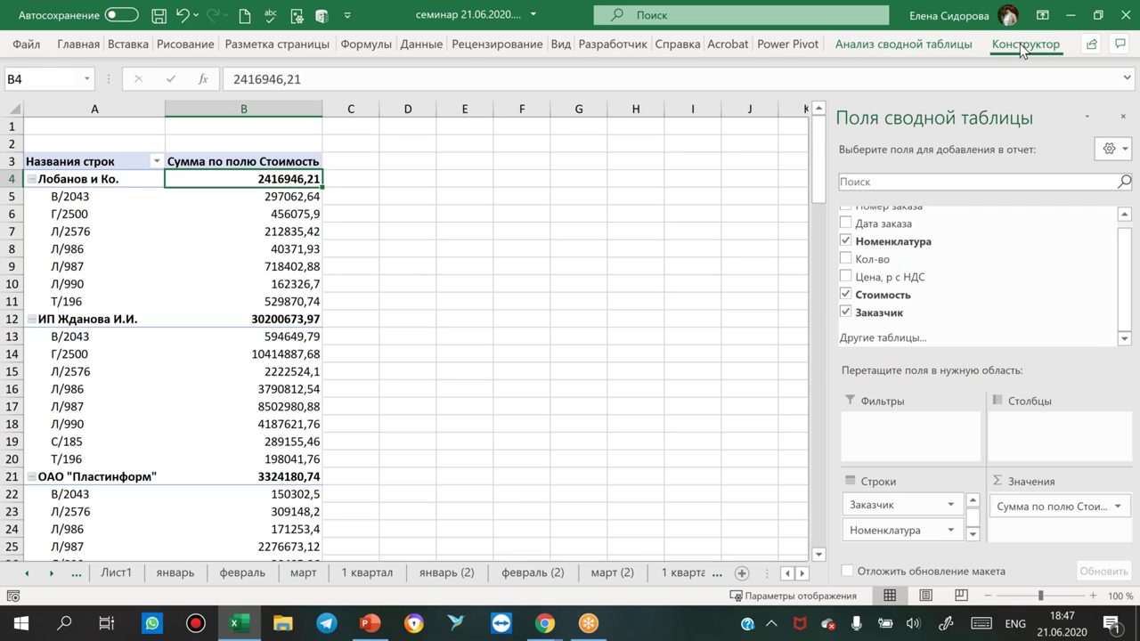
Set Промежуточные итоги to Не показывать, then show them at the top of each group.
click(1022, 46)
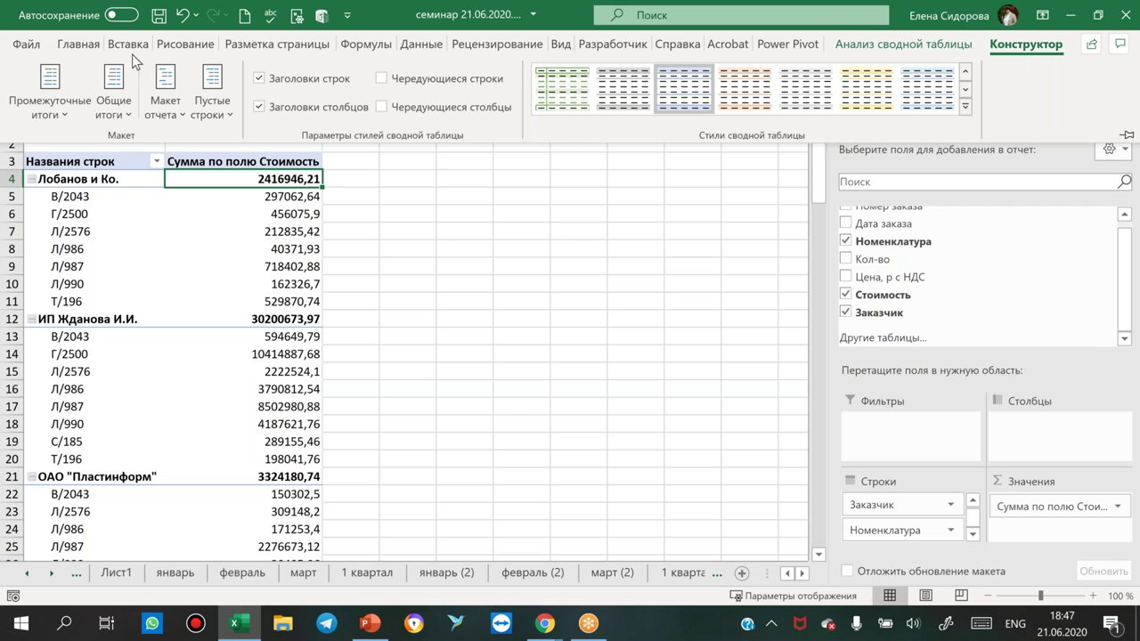
click(44, 85)
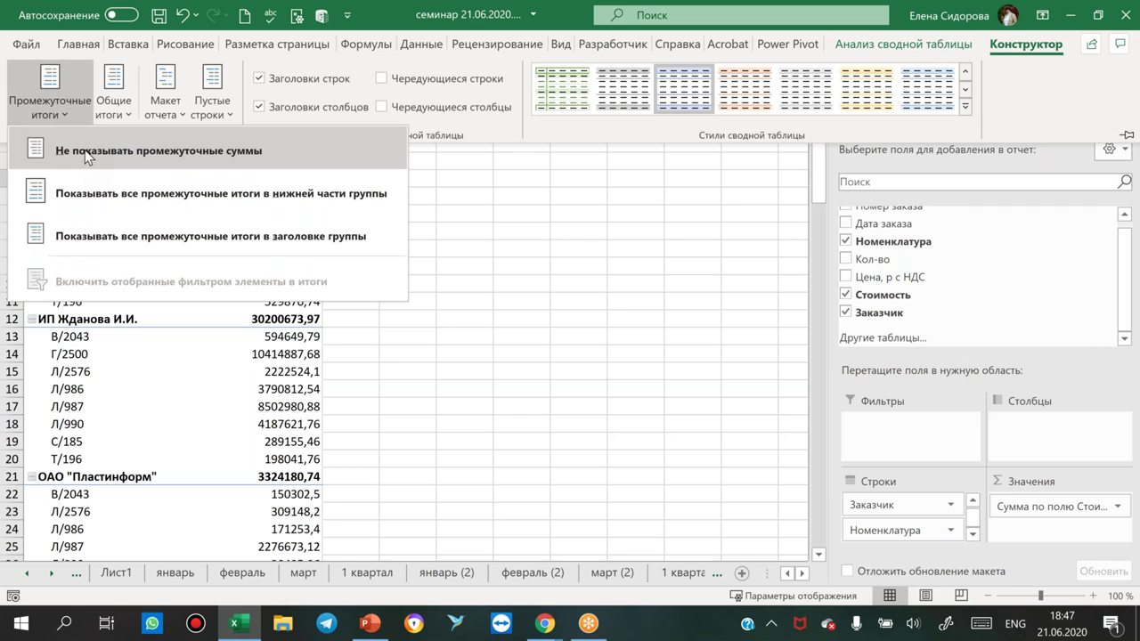
click(84, 149)
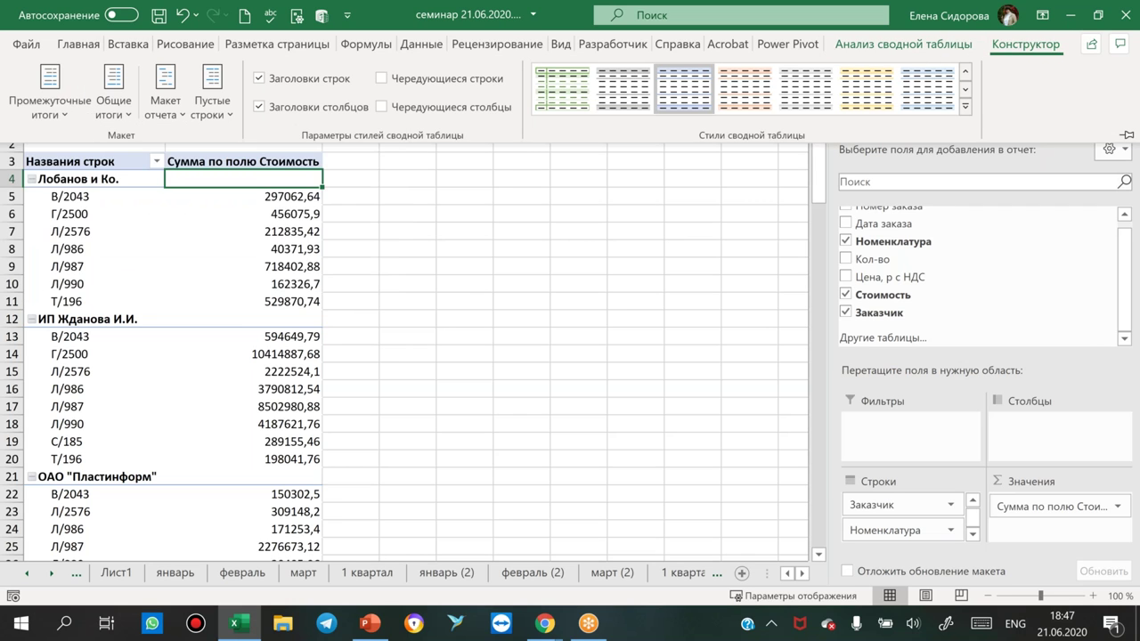
click(60, 81)
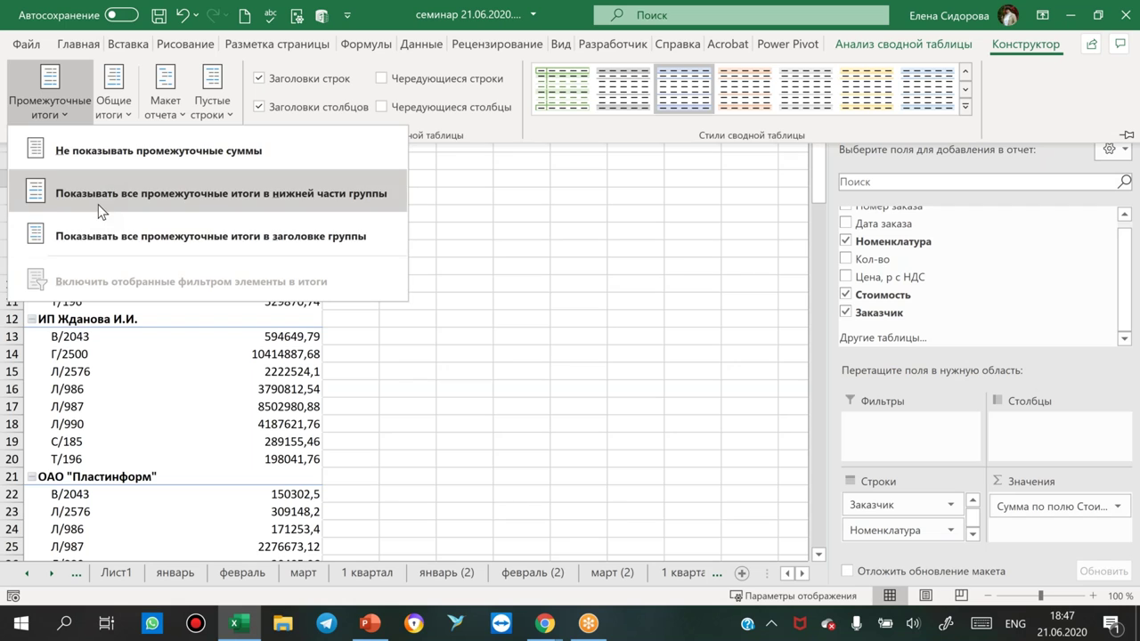
click(96, 230)
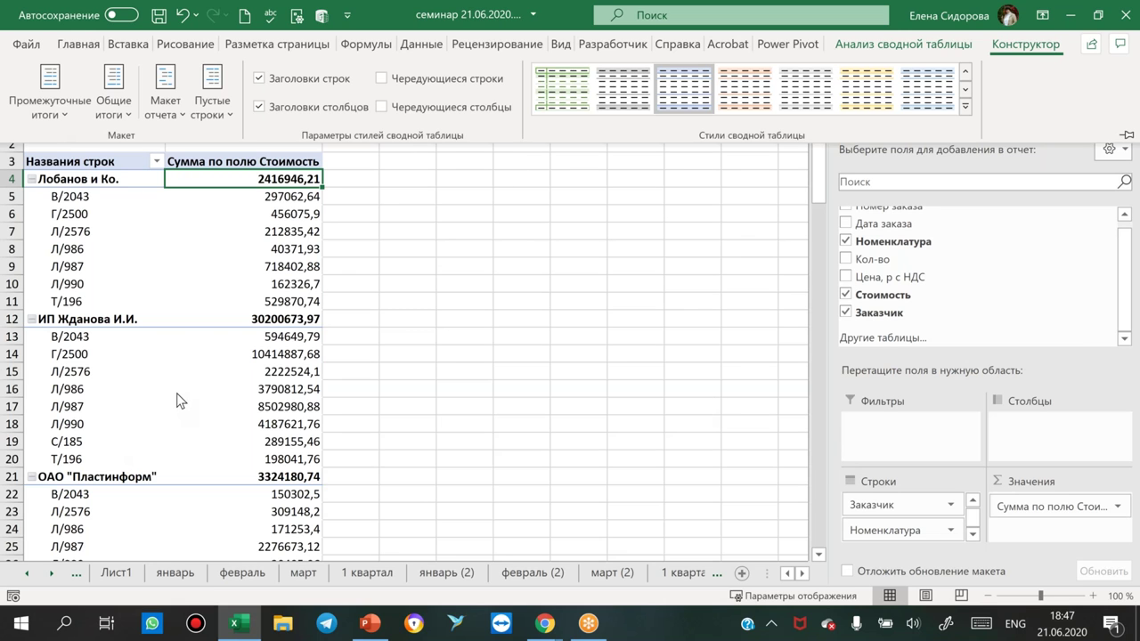
mouse_move(176, 398)
Move Номенклатура from Rows to Columns so item codes run across the top.
click(862, 532)
drag(861, 532, 1053, 438)
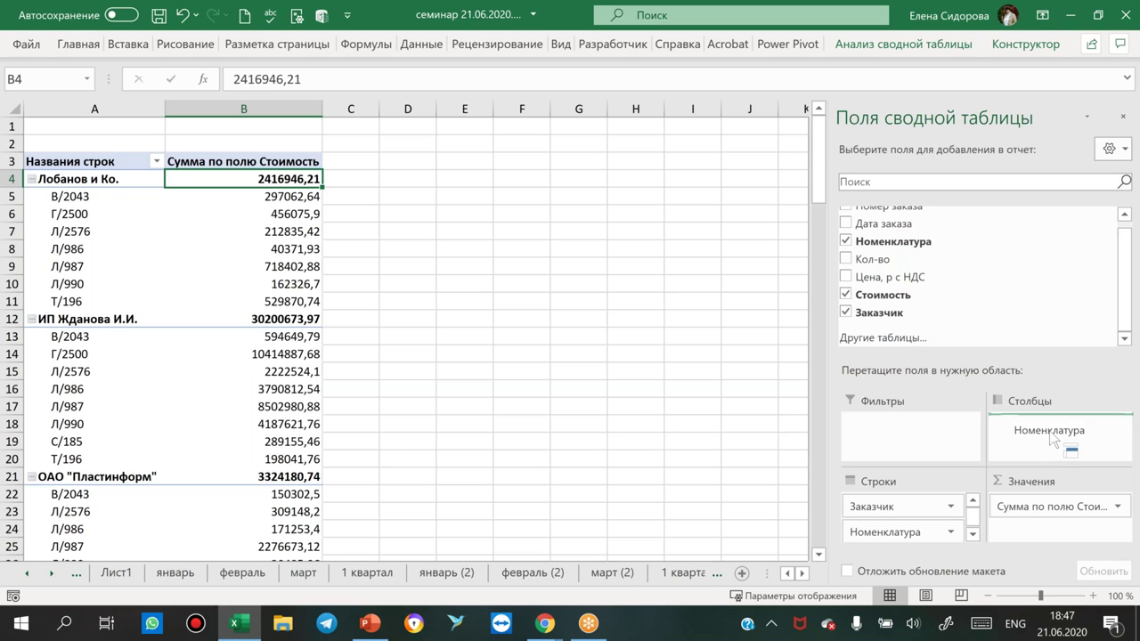
drag(1051, 437, 1052, 436)
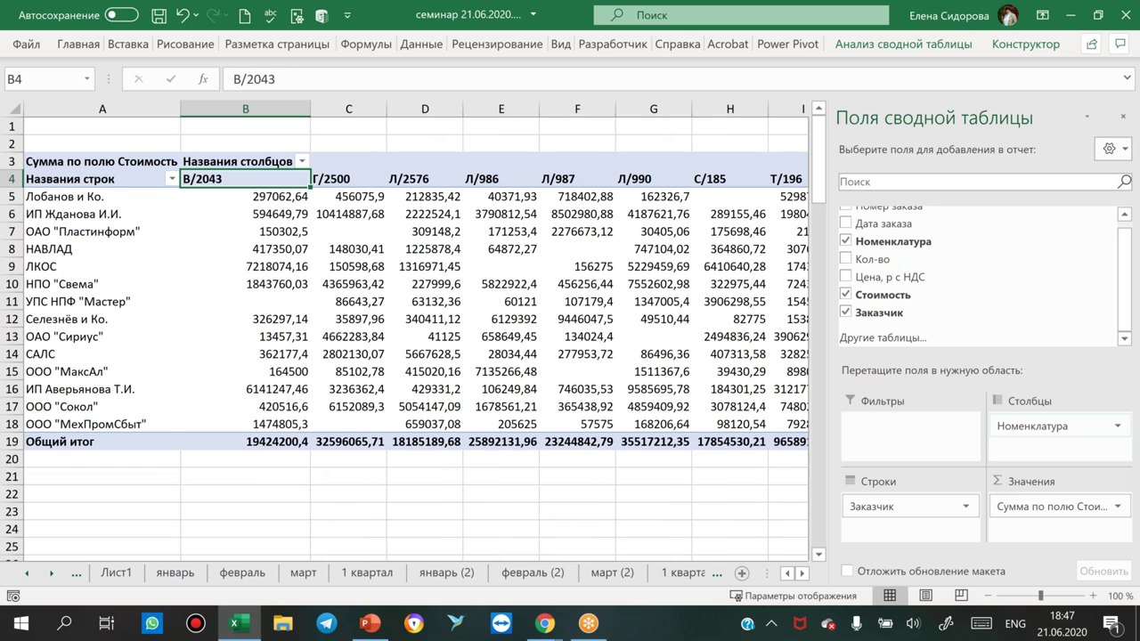
click(632, 495)
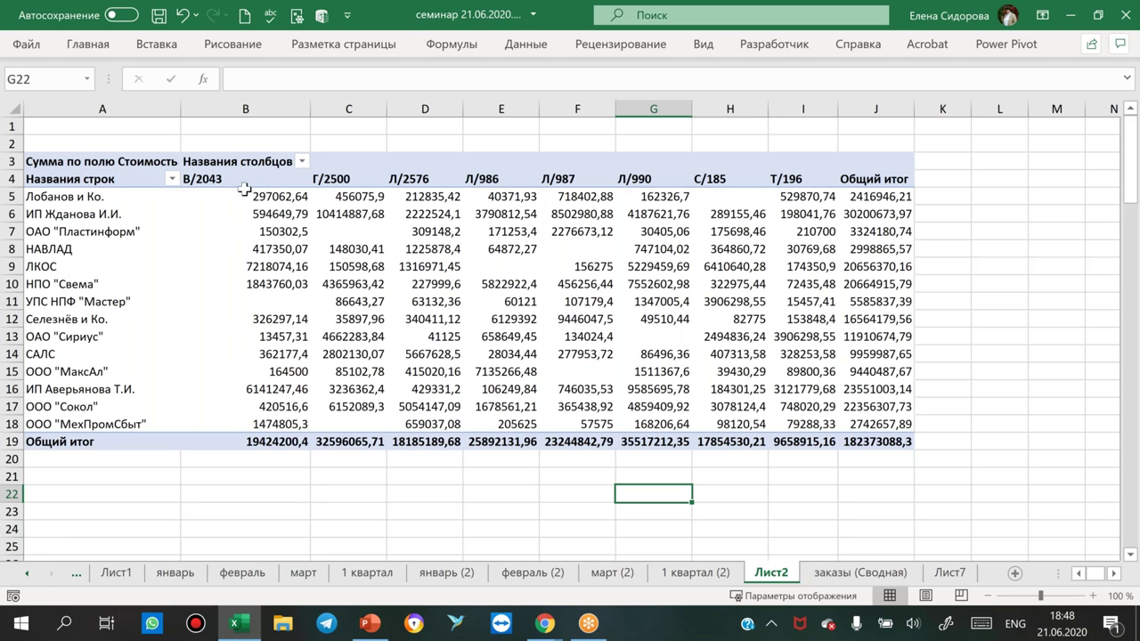
Inspect the cross-tab: the В/2043 and Г/2500 columns, the second customer's row, and ЛКОС totals.
drag(245, 191, 269, 415)
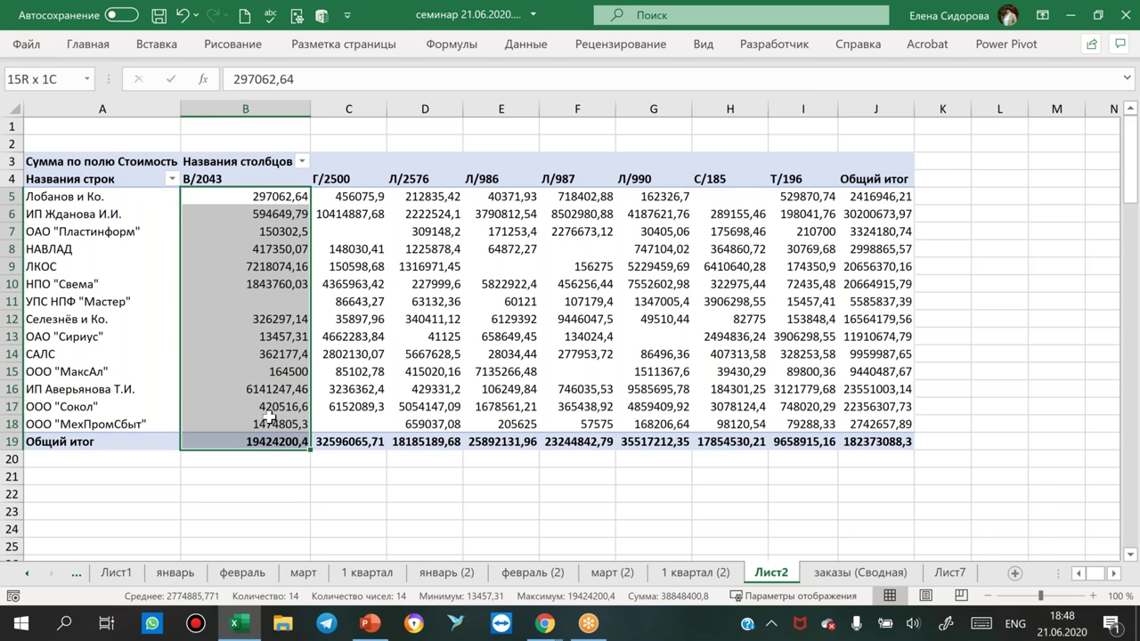
drag(356, 192, 354, 440)
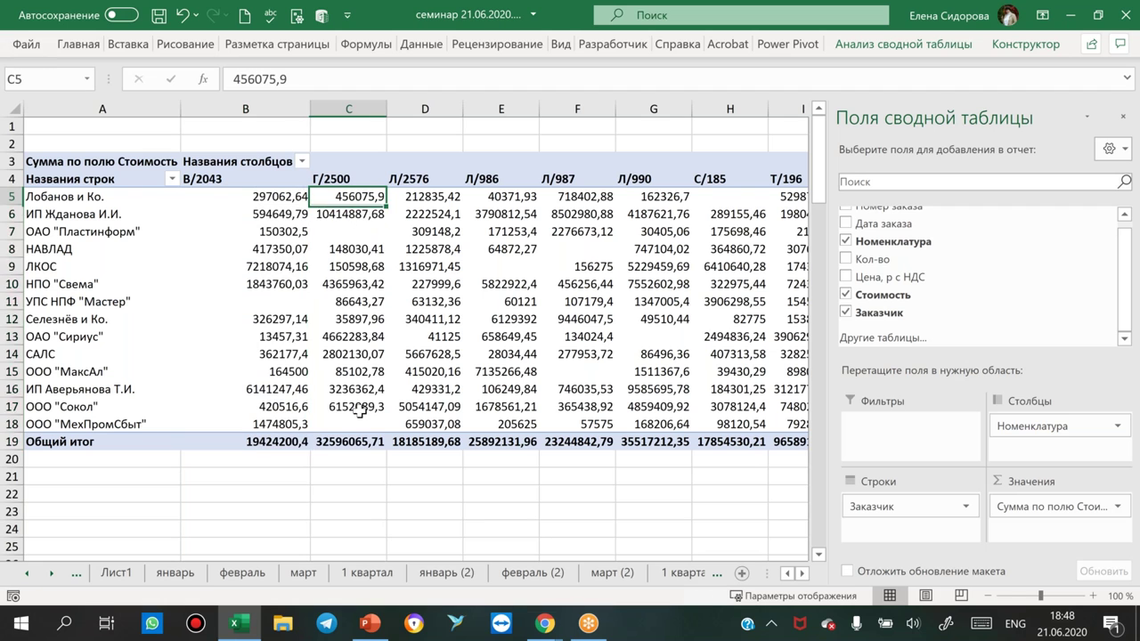
click(465, 266)
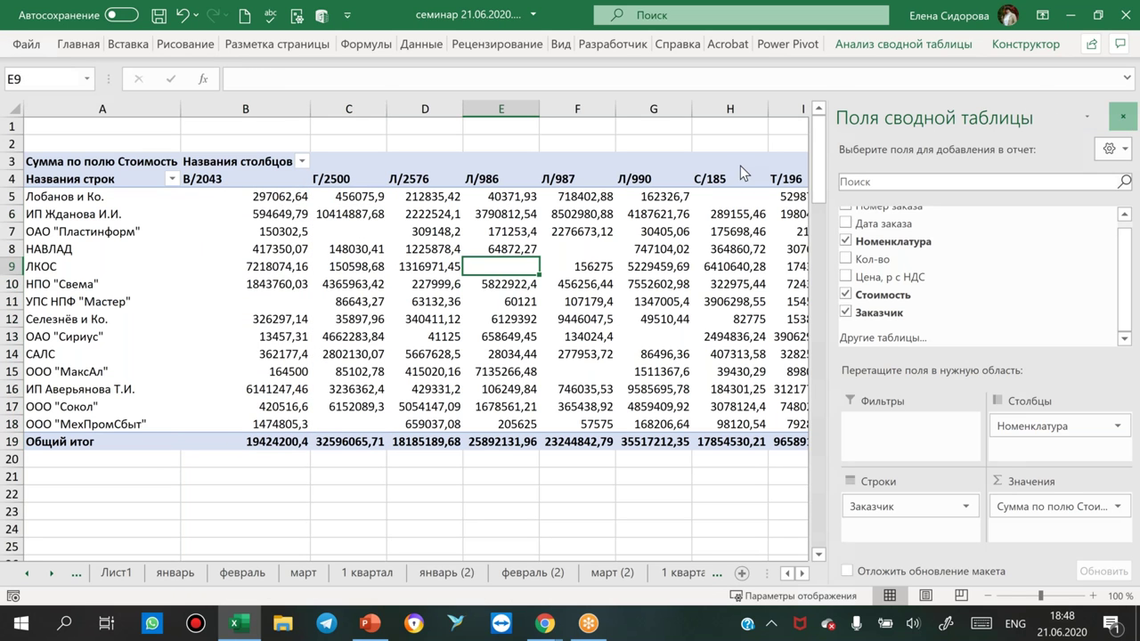
click(1123, 116)
drag(227, 214, 877, 214)
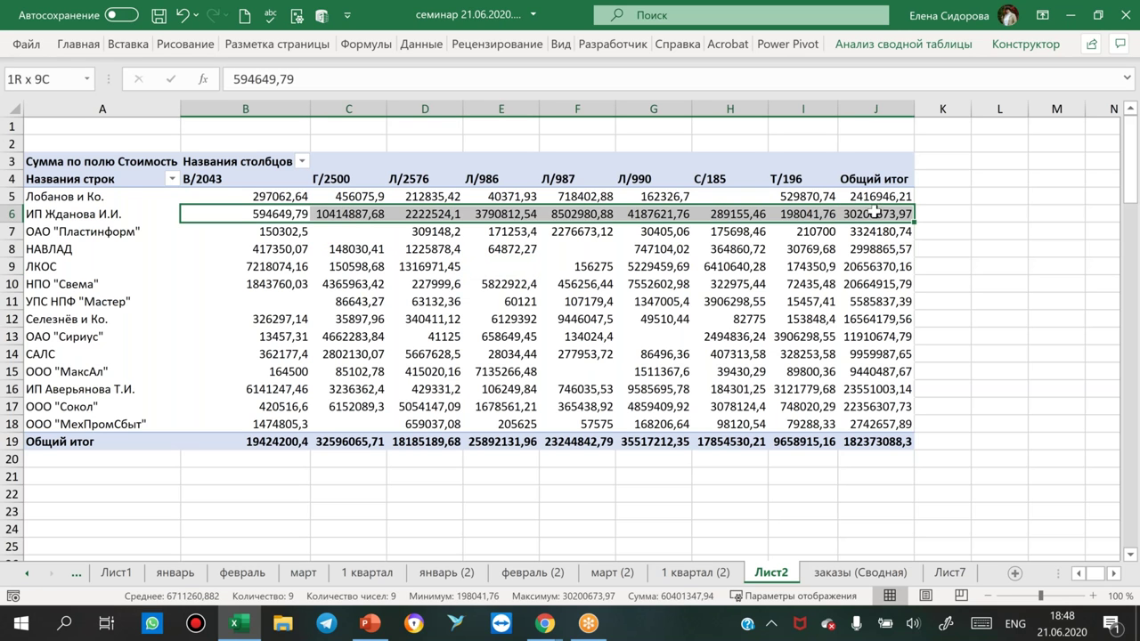
click(877, 263)
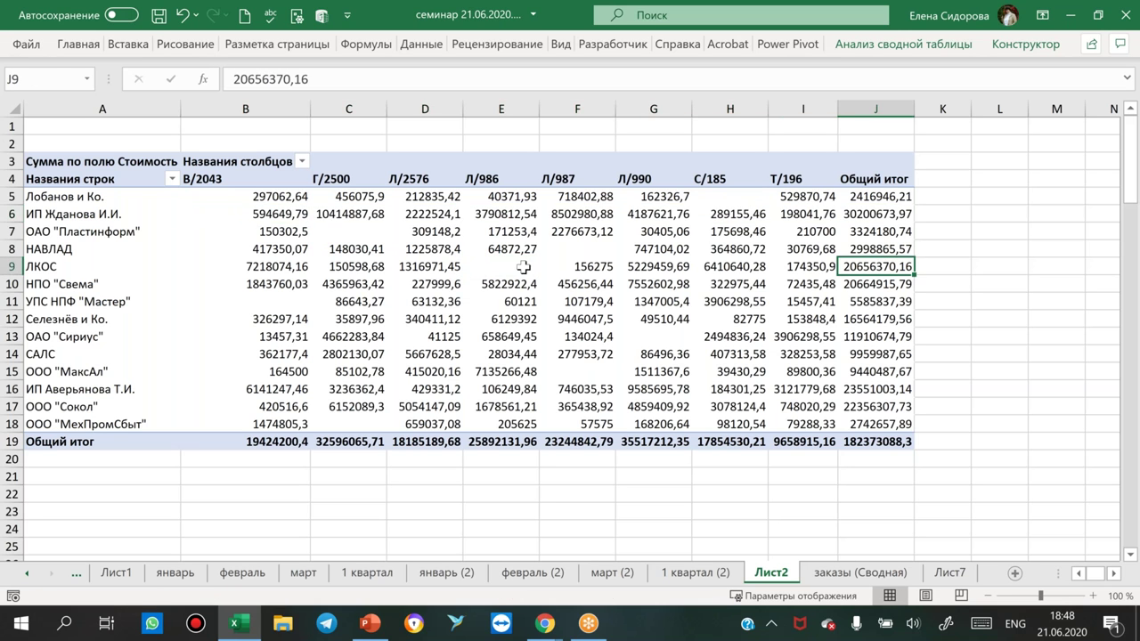
click(517, 265)
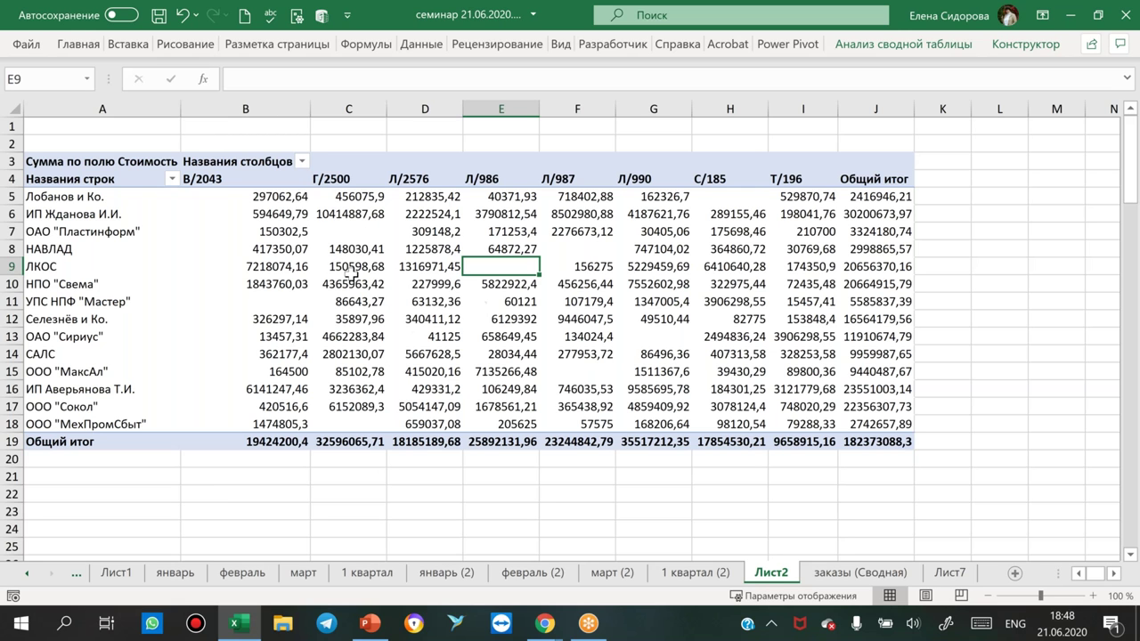
mouse_move(341, 253)
Change the Стоимость summary from sum to Максимум (maximum) via a Л/2576 value cell.
click(437, 214)
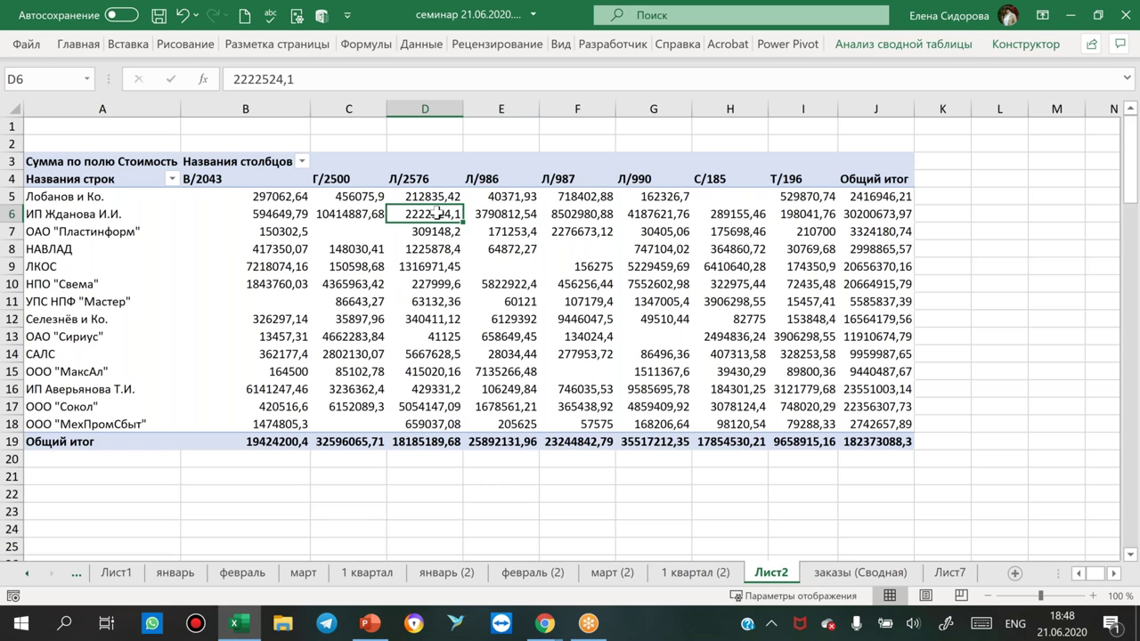
right_click(436, 213)
mouse_move(548, 392)
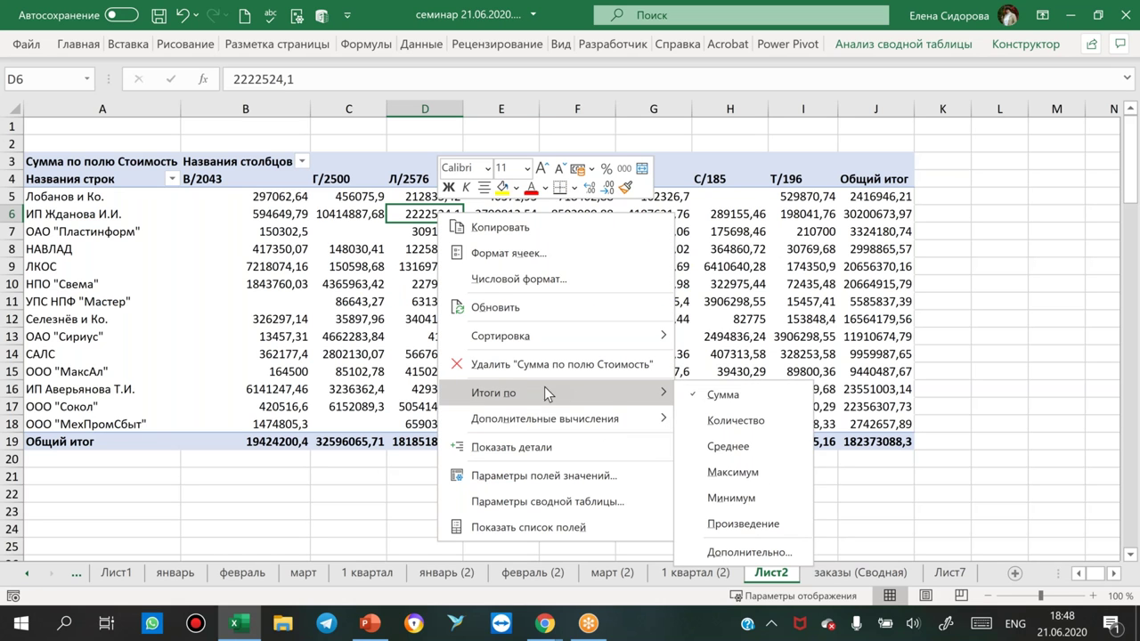
click(727, 473)
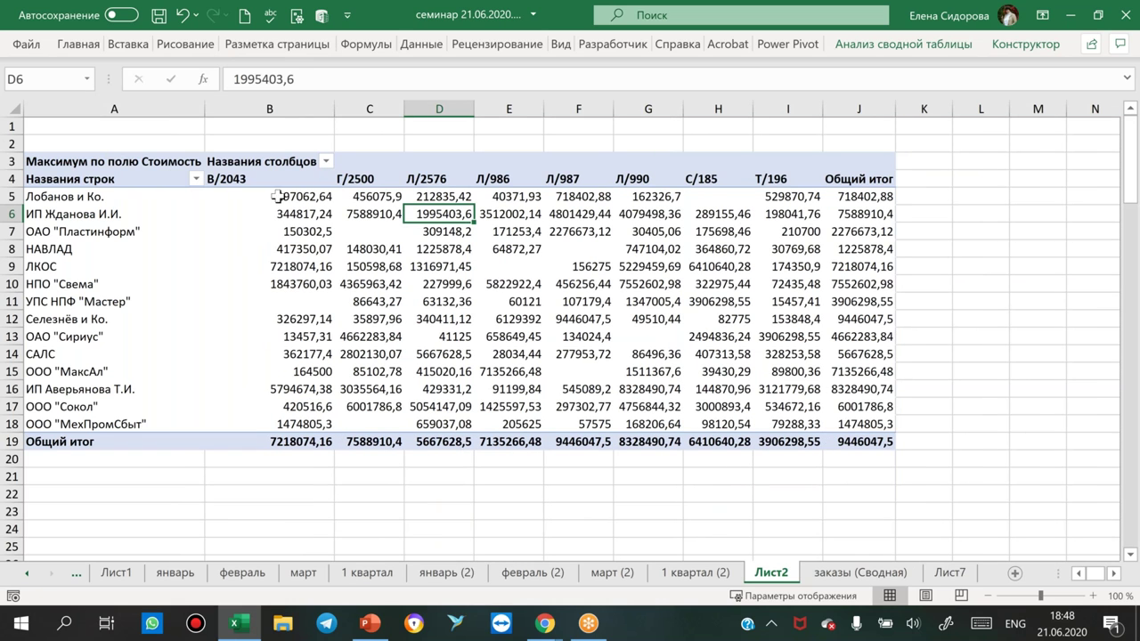
Confirm Максимум remains the summary function, then copy the entire pivot table.
click(451, 252)
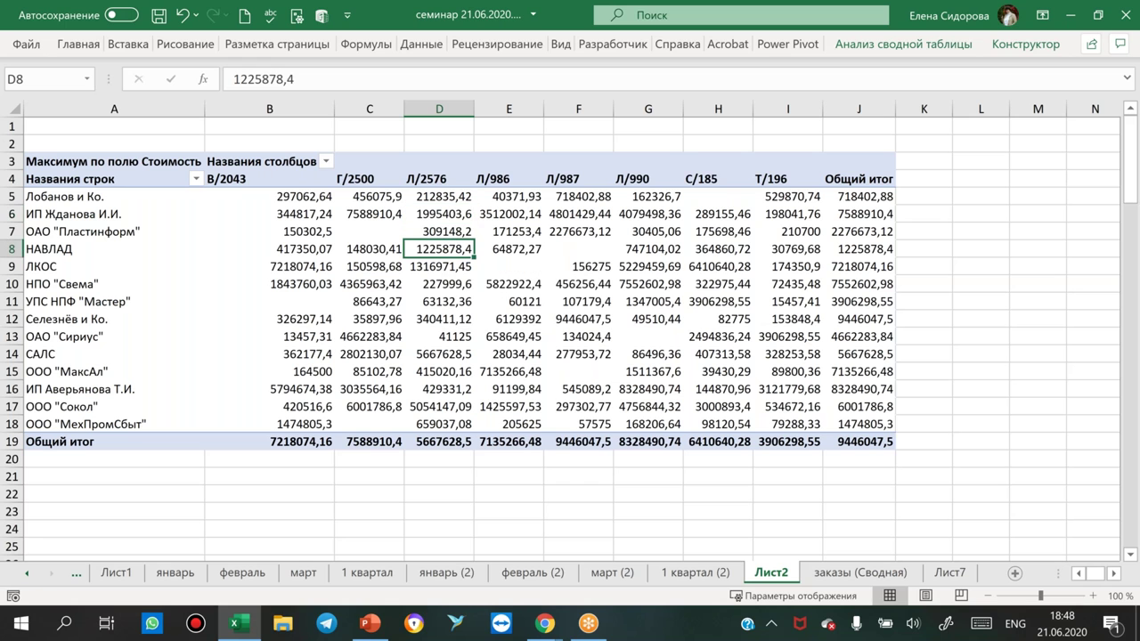
right_click(445, 253)
mouse_move(579, 433)
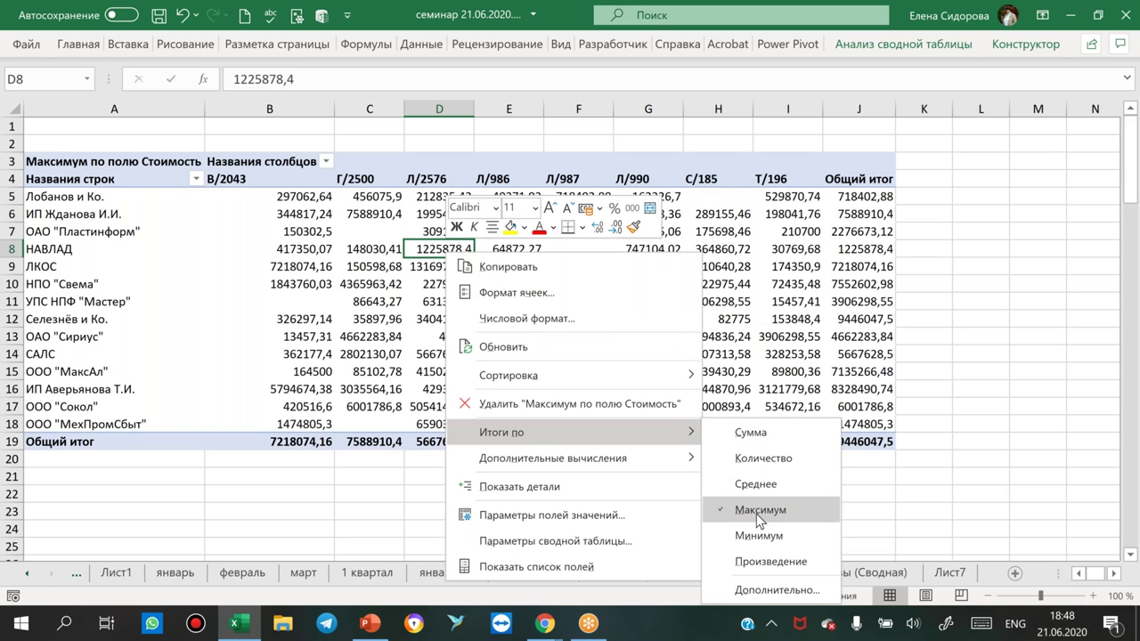
click(746, 351)
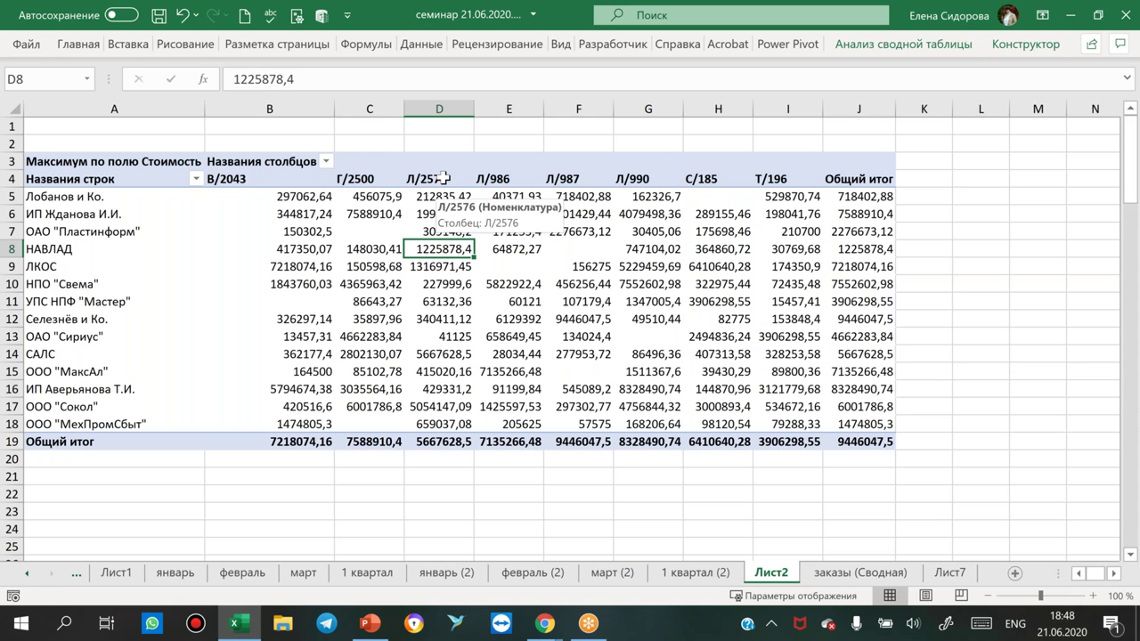
click(46, 163)
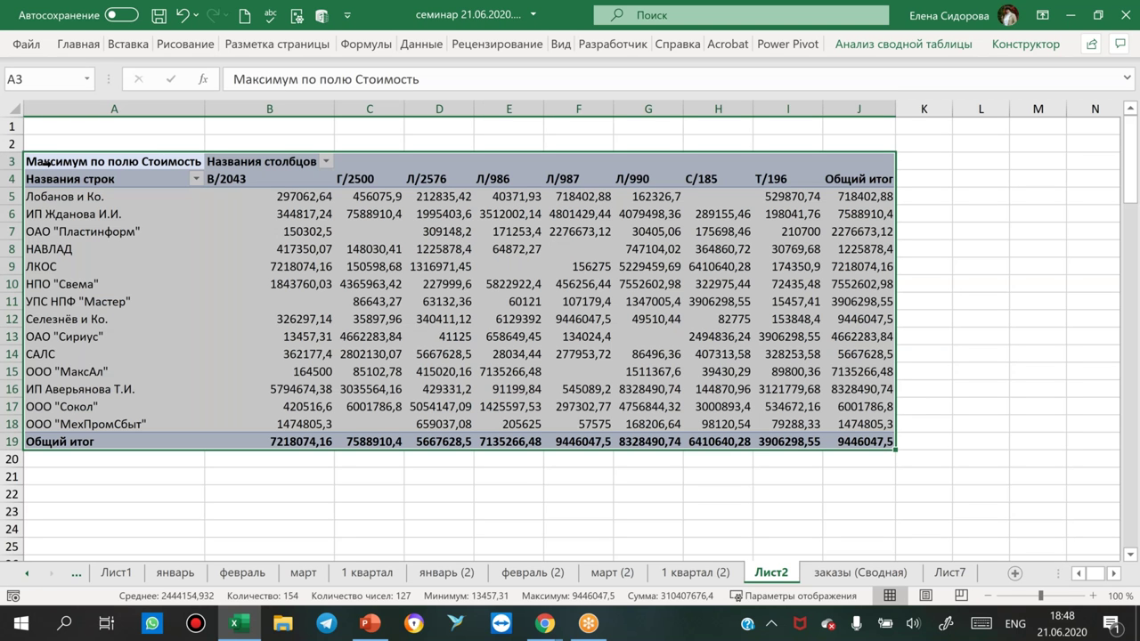
key(ctrl+c)
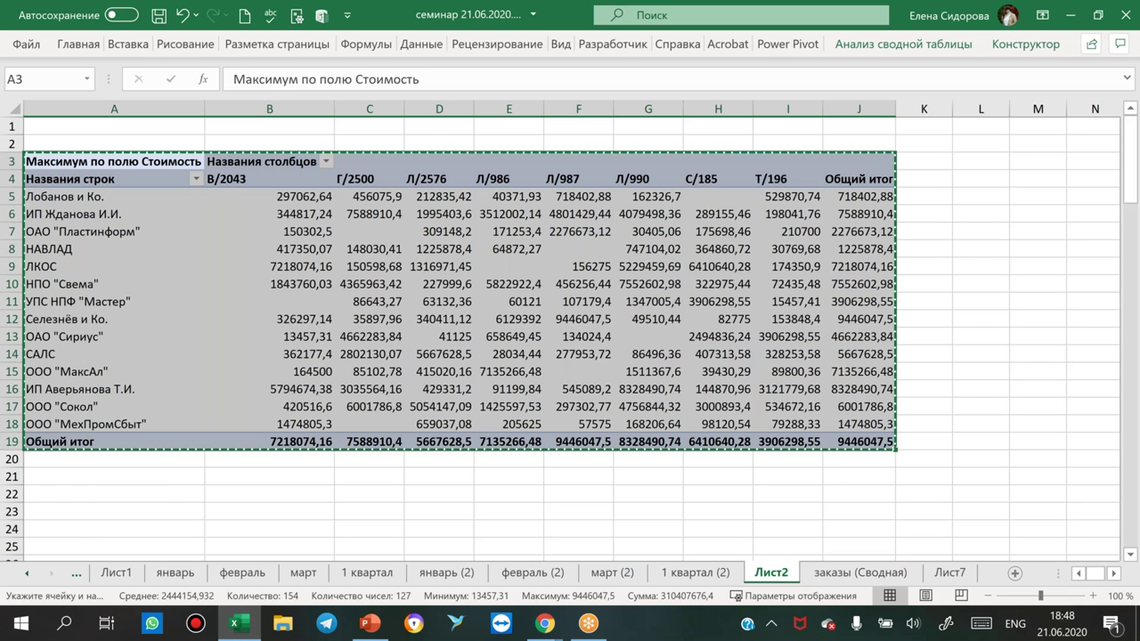
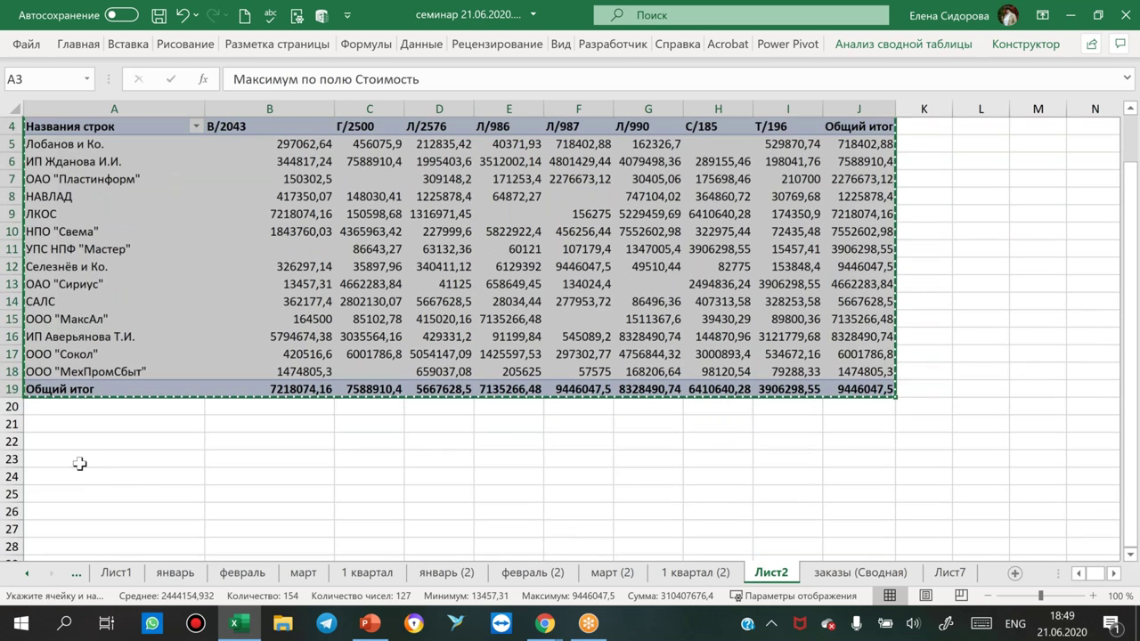
Paste a copy of the cost pivot at A24 and switch its values to Минимум.
click(79, 476)
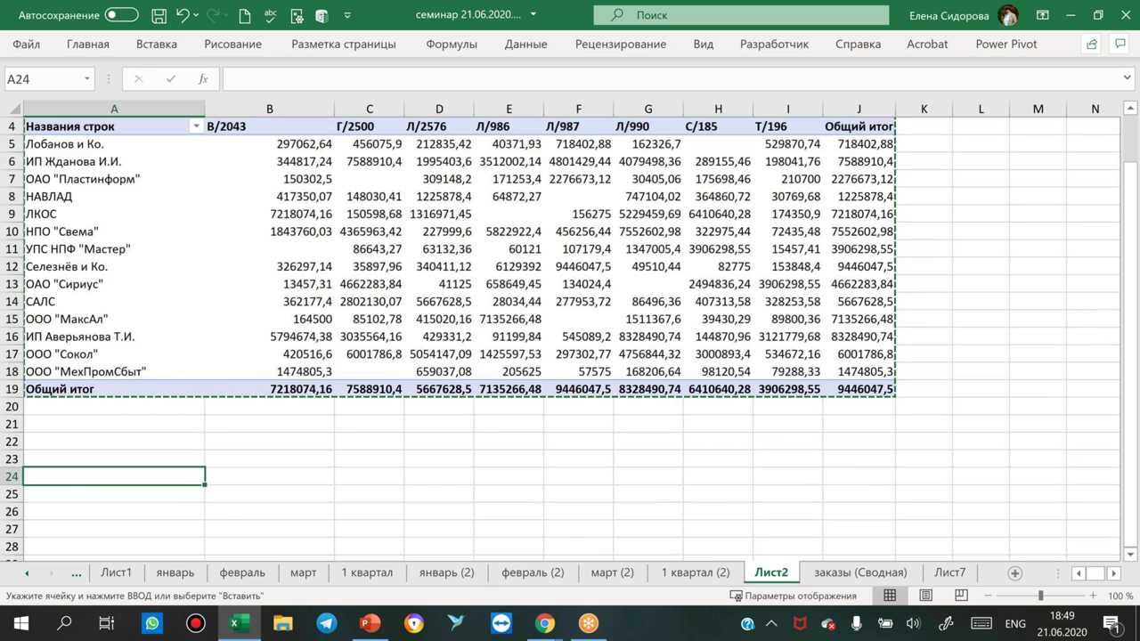
key(ctrl+v)
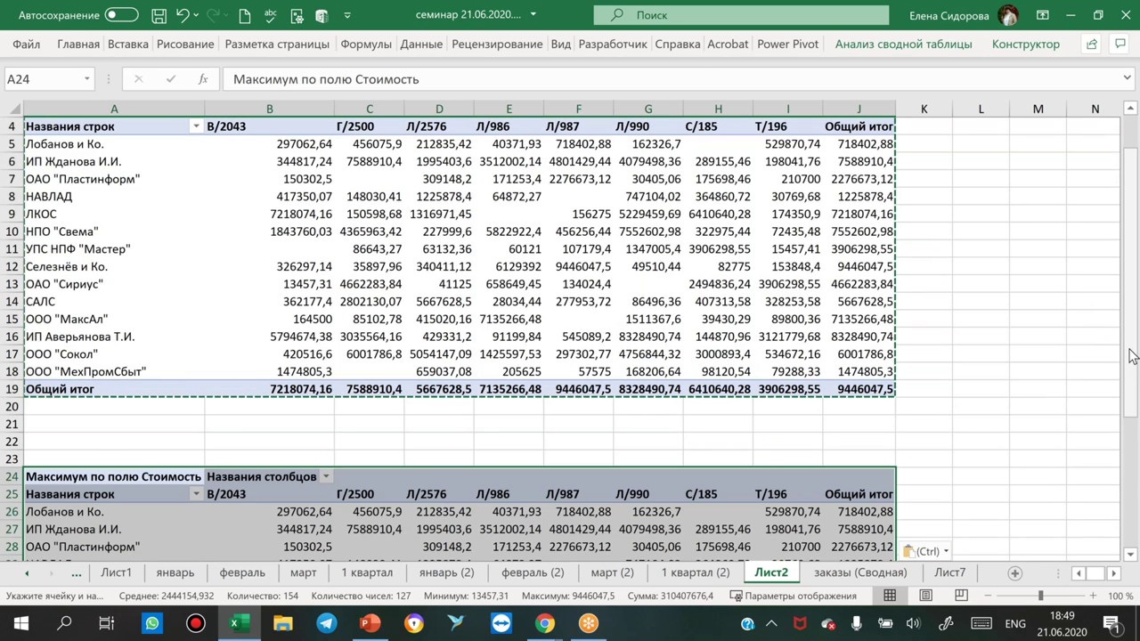
scroll(1131, 355, down, 4)
click(377, 368)
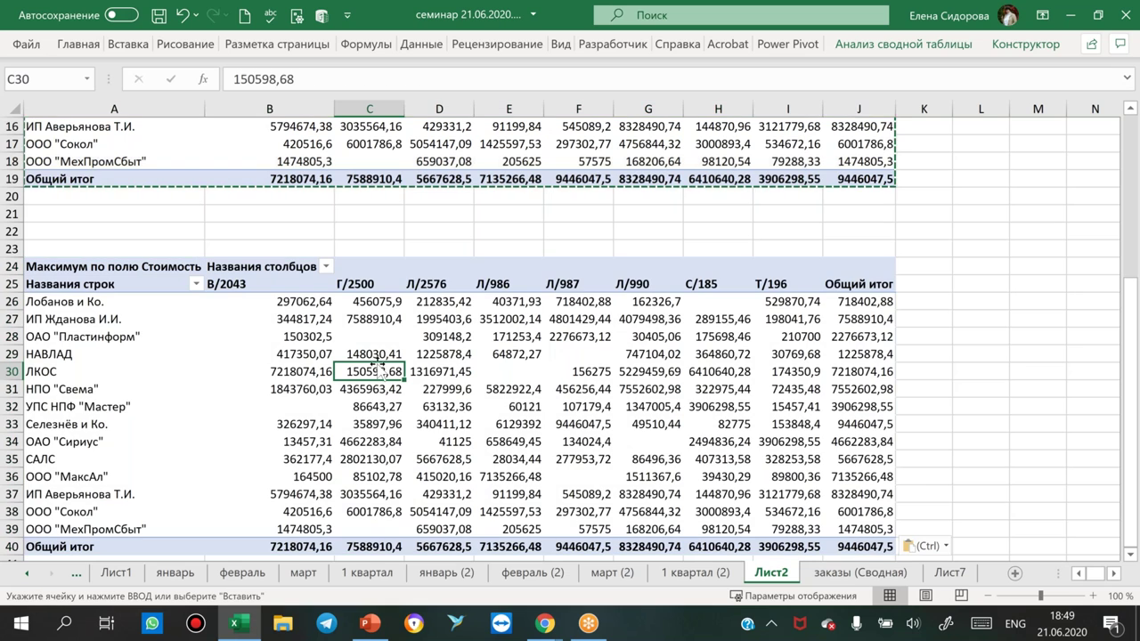
right_click(383, 371)
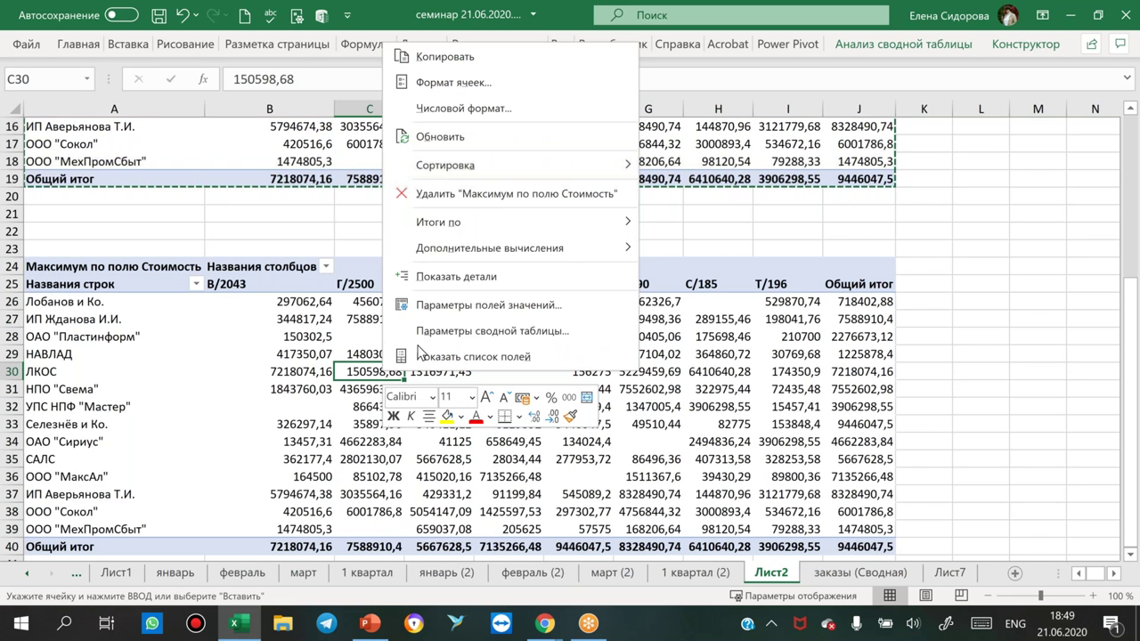
mouse_move(623, 221)
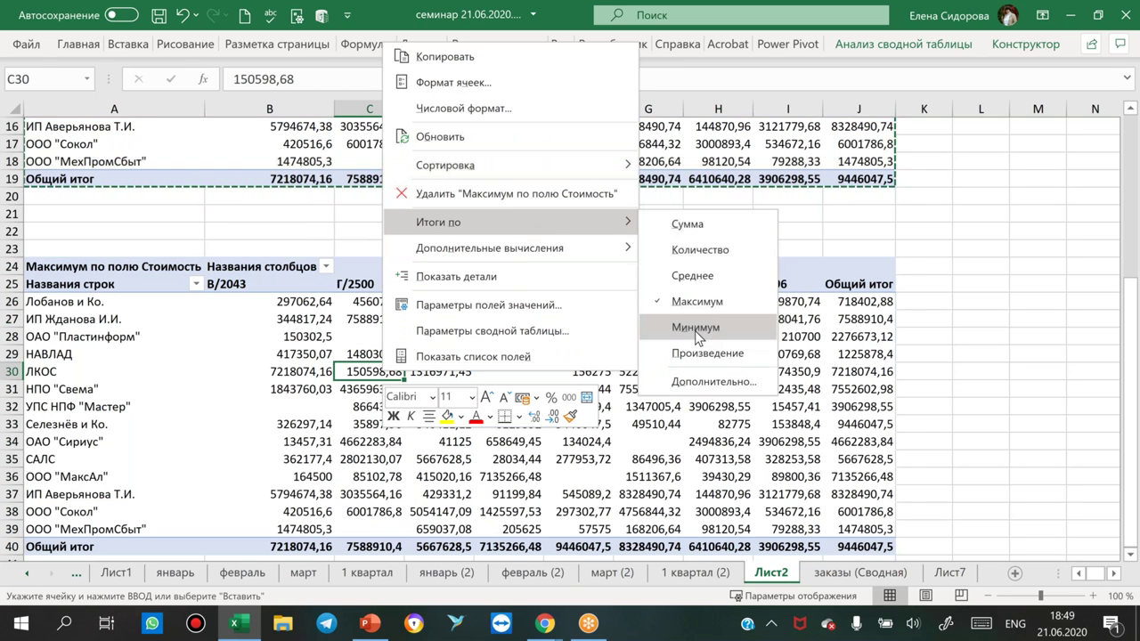
click(695, 326)
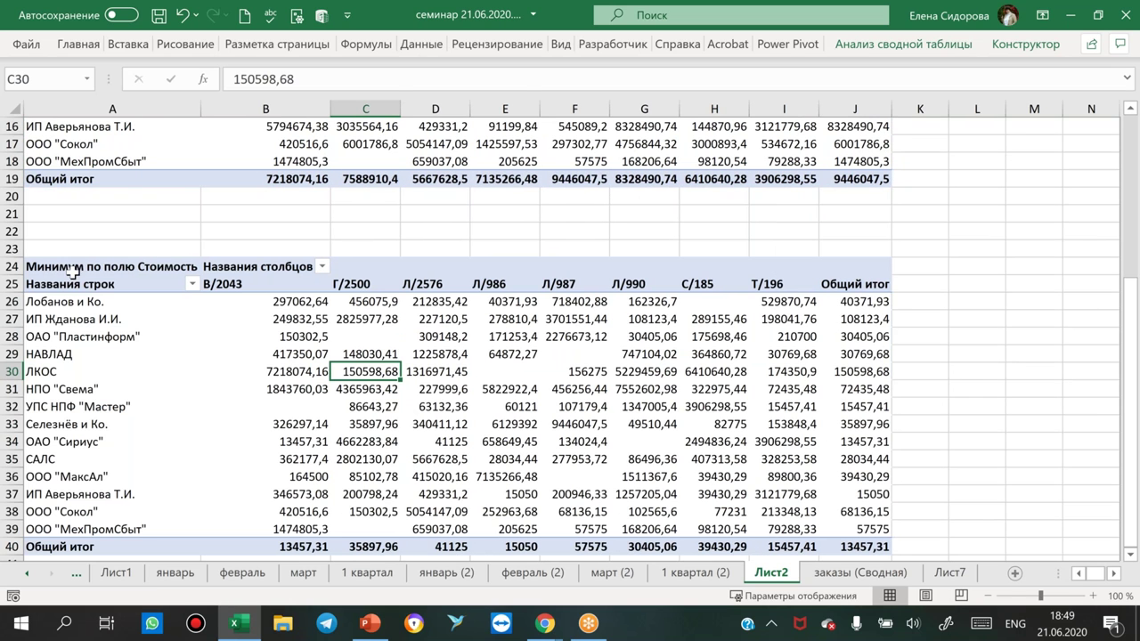
Fill the A24 minimum and A3 maximum header cells yellow, then check the 49510,44 value in G12.
click(77, 267)
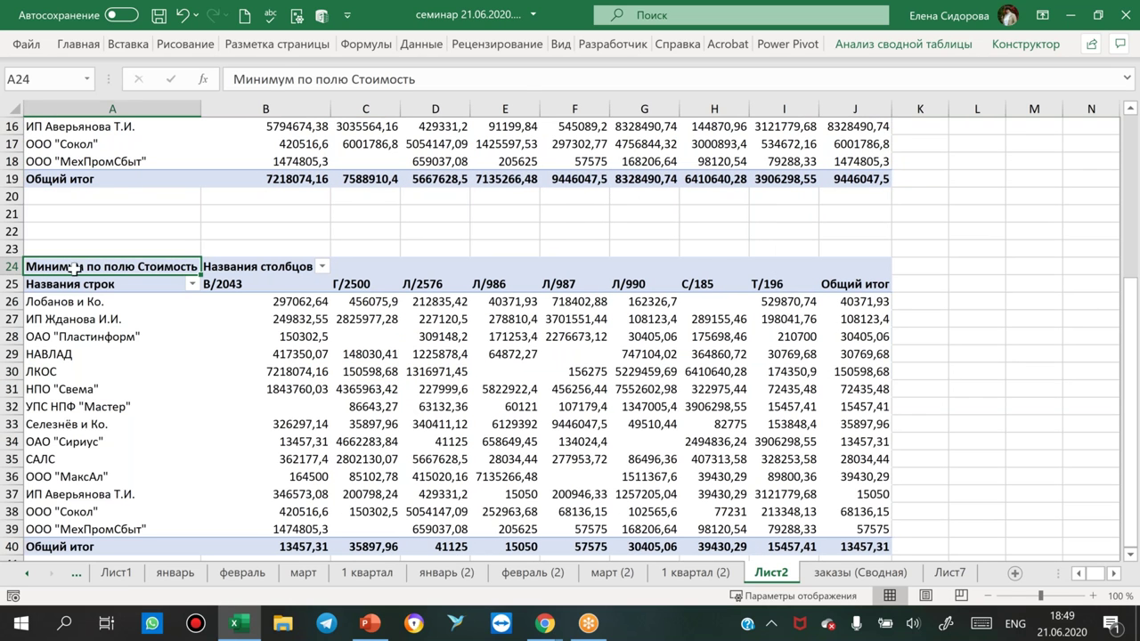
click(89, 45)
click(224, 105)
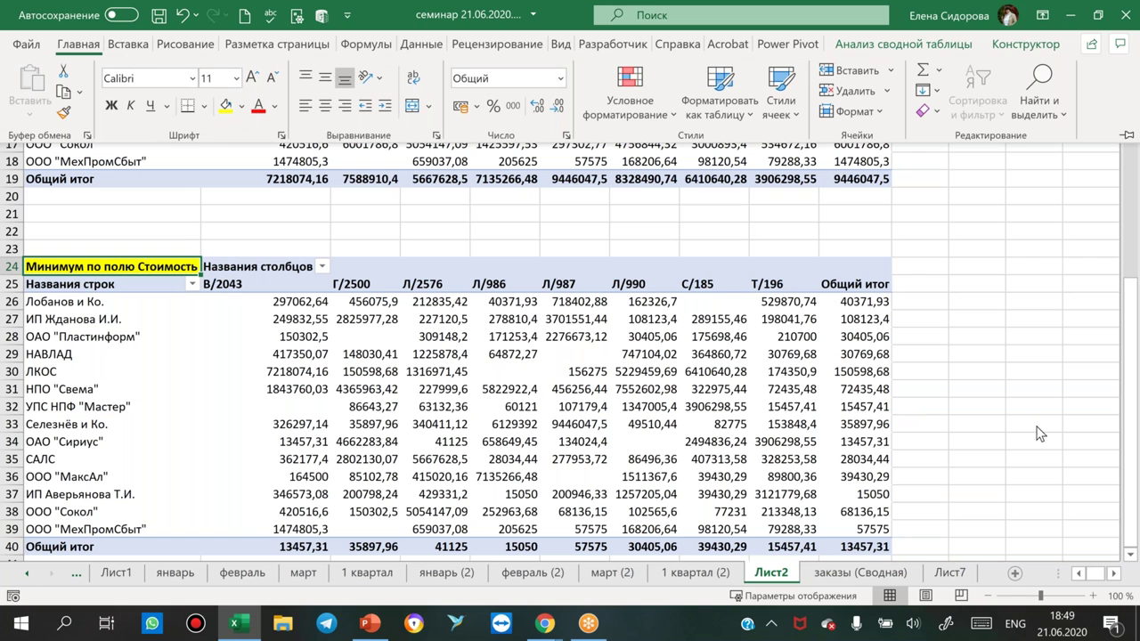
drag(1129, 319, 1127, 124)
click(61, 162)
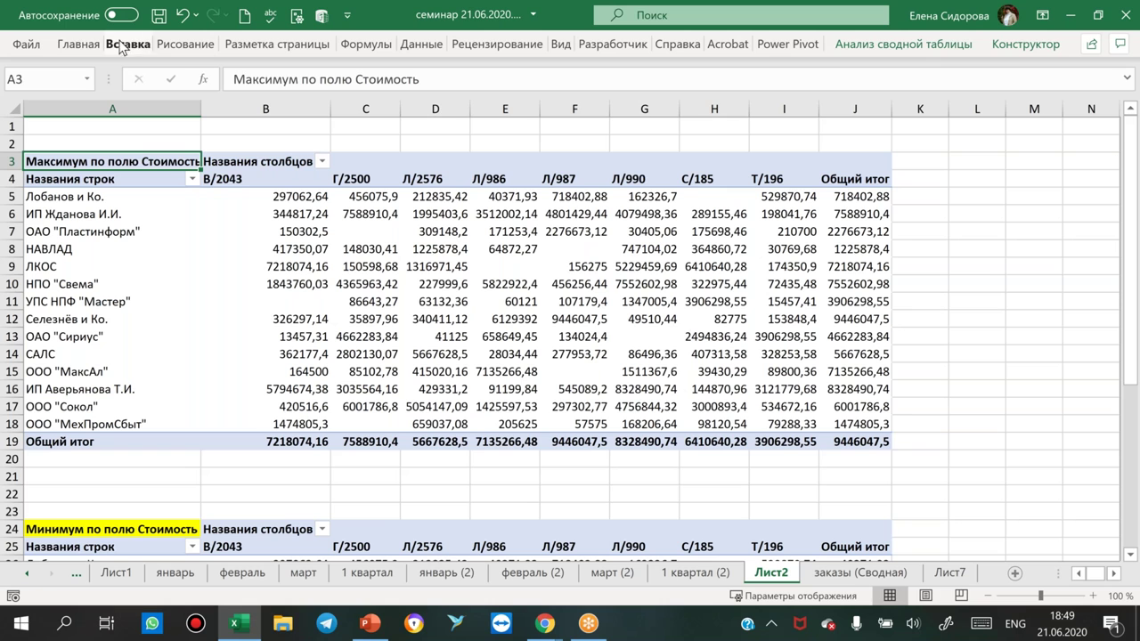
click(79, 44)
click(225, 105)
click(629, 323)
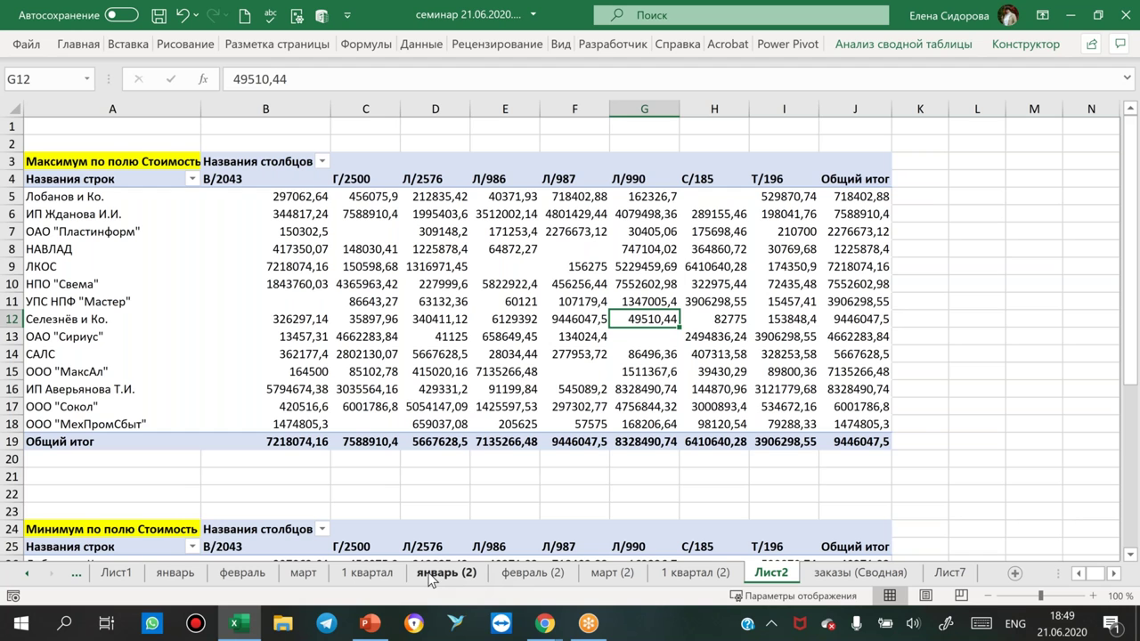
Browse the январь (2), февраль (2) and март (2) sheets, then minimize Excel.
click(436, 578)
click(539, 578)
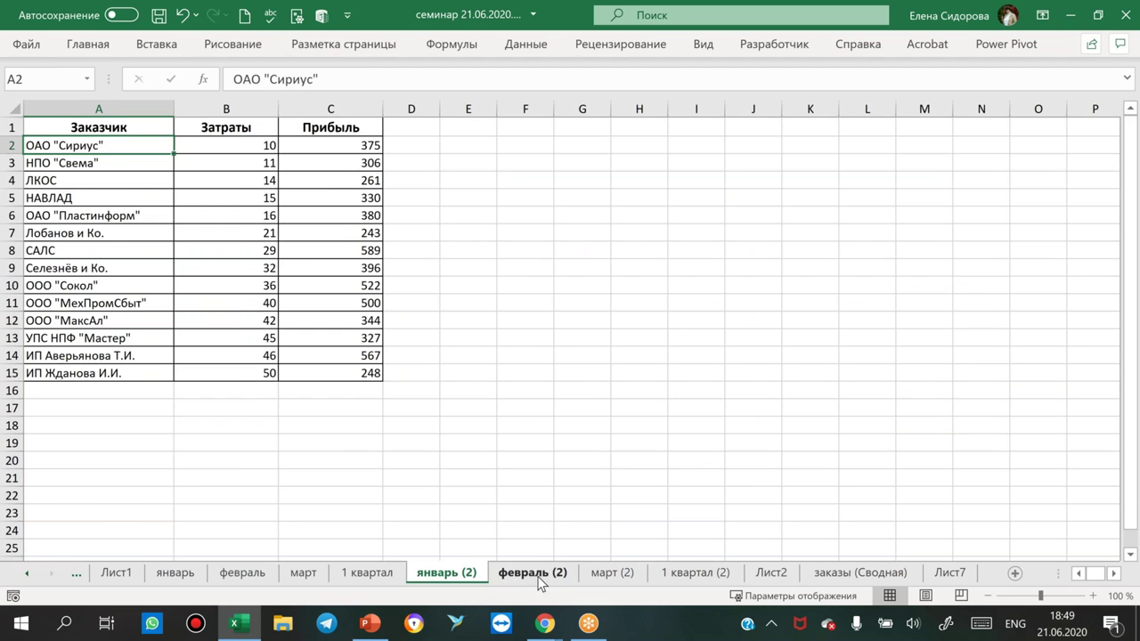
click(613, 572)
click(437, 575)
click(533, 572)
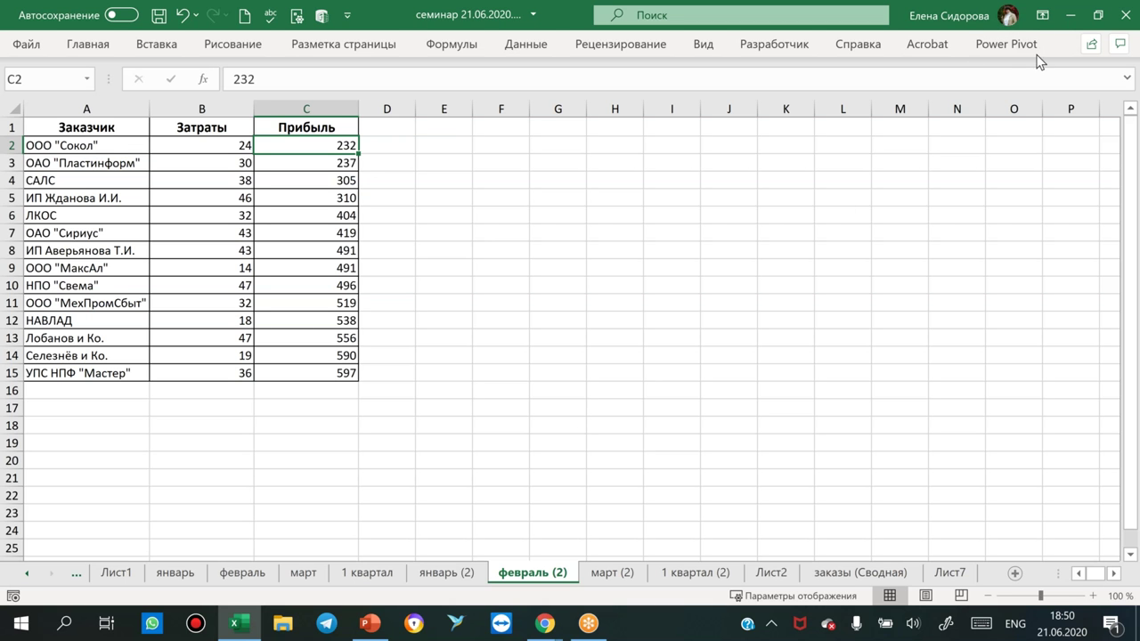
click(1073, 20)
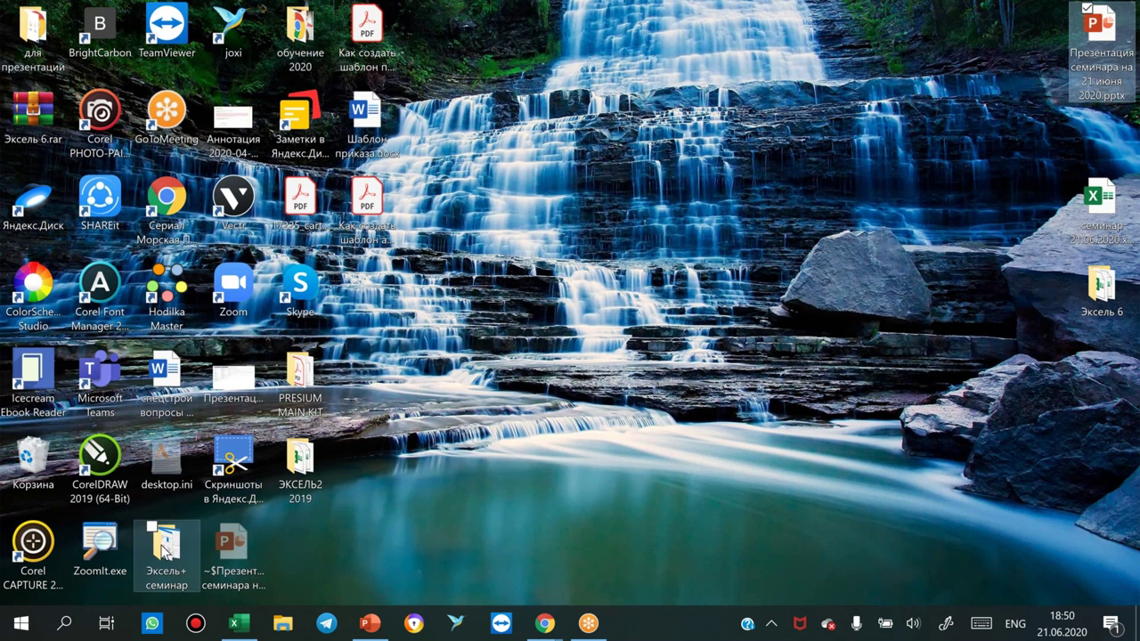
Open the Эксель 6 folder, then its СТРАНЫ subfolder, and open ГЕРМАНИЯ.xlsx.
click(1072, 302)
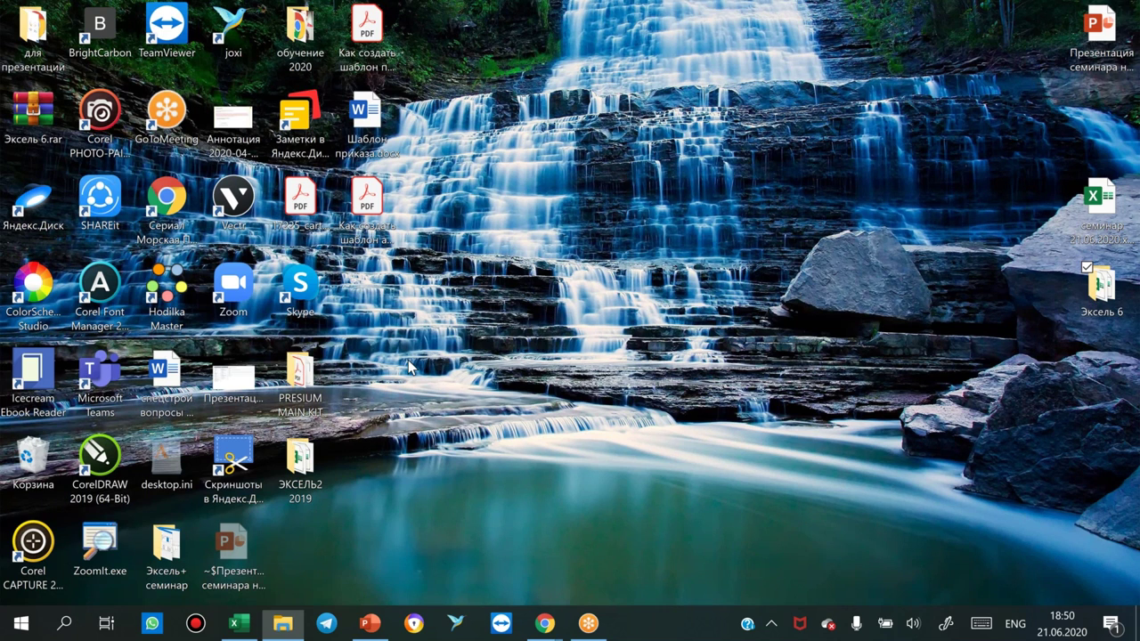
key(Return)
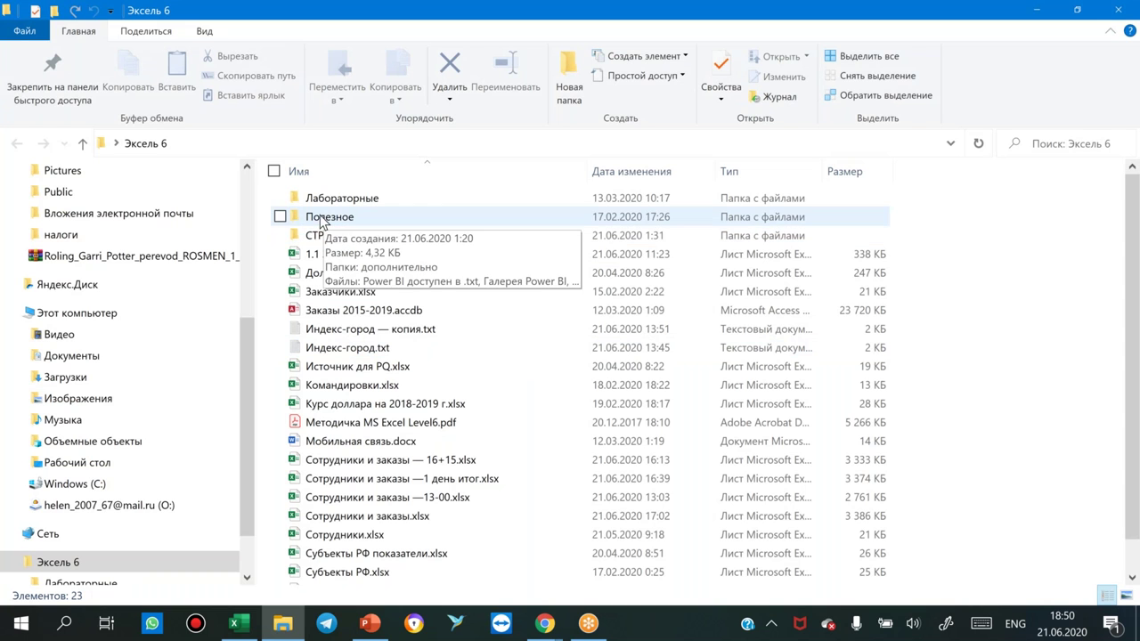
double_click(299, 235)
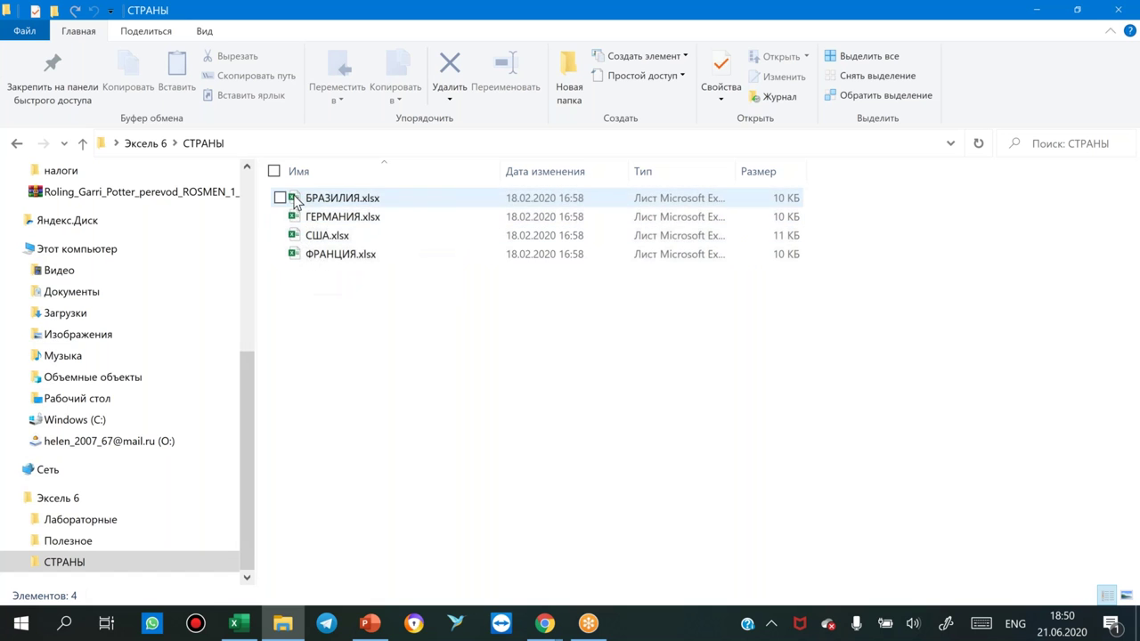
click(303, 219)
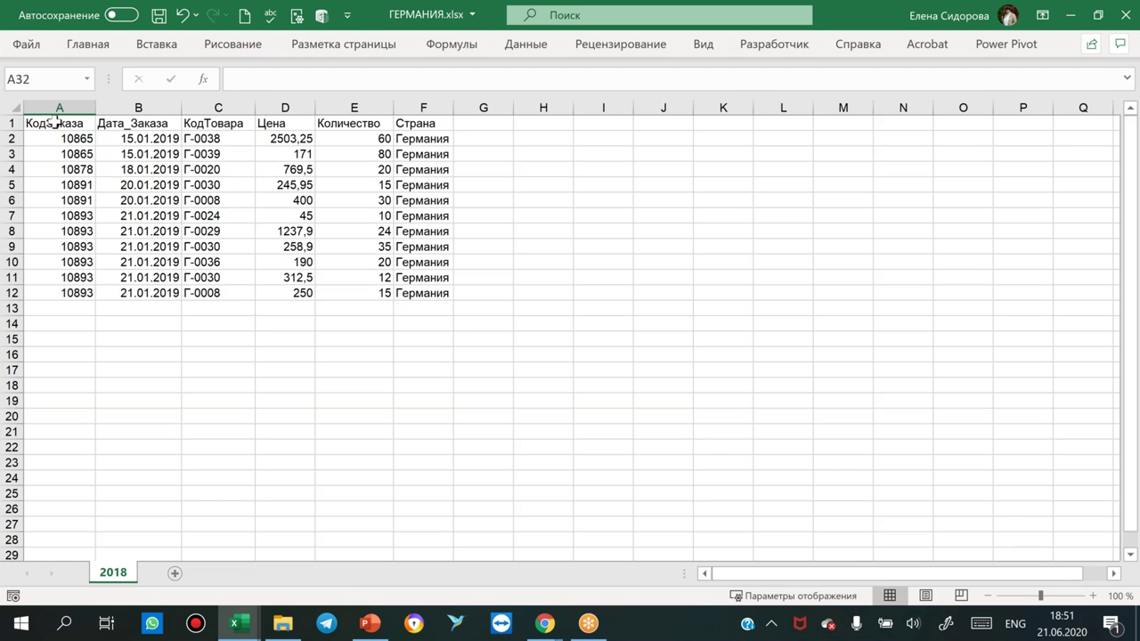
Select the ГЕРМАНИЯ order table A1:F12, then close the workbook, saving changes.
drag(419, 145, 434, 293)
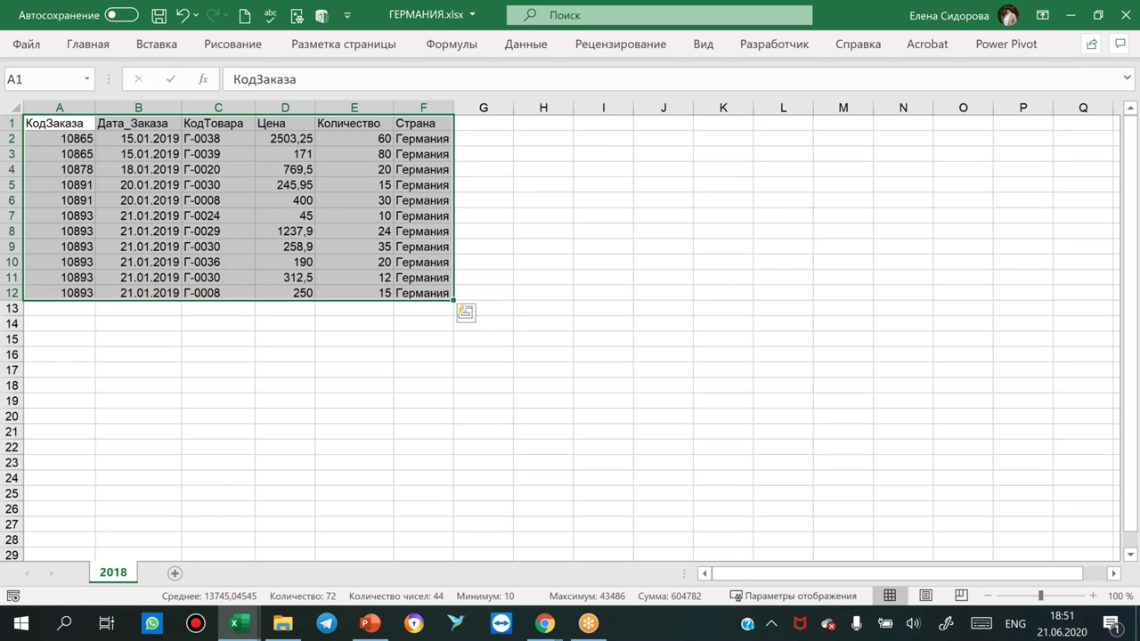
click(1126, 15)
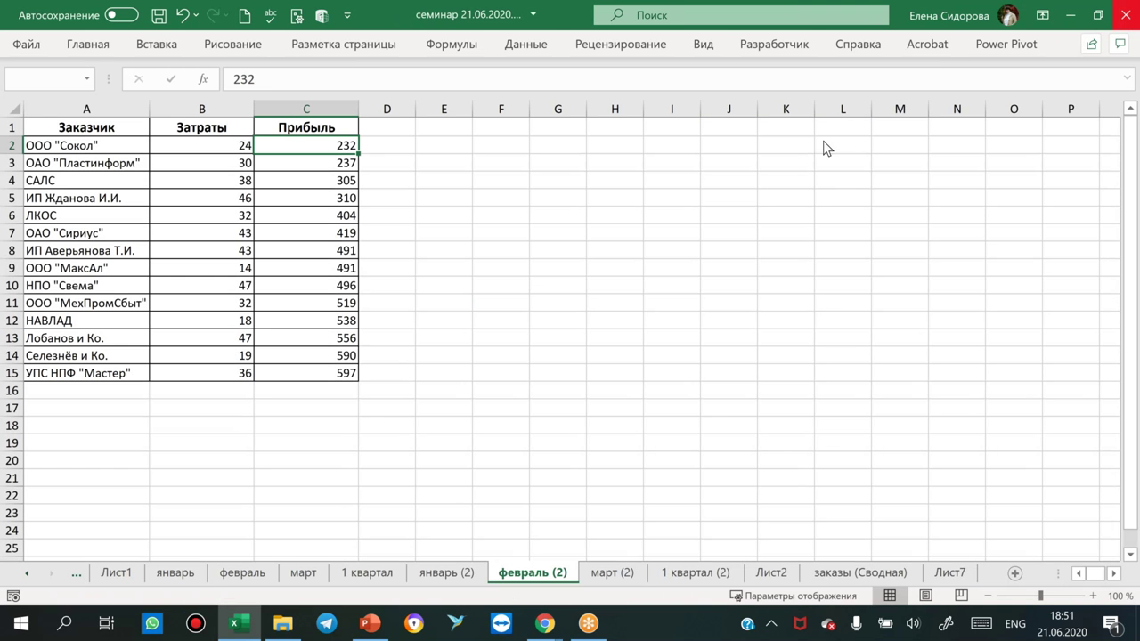
click(486, 372)
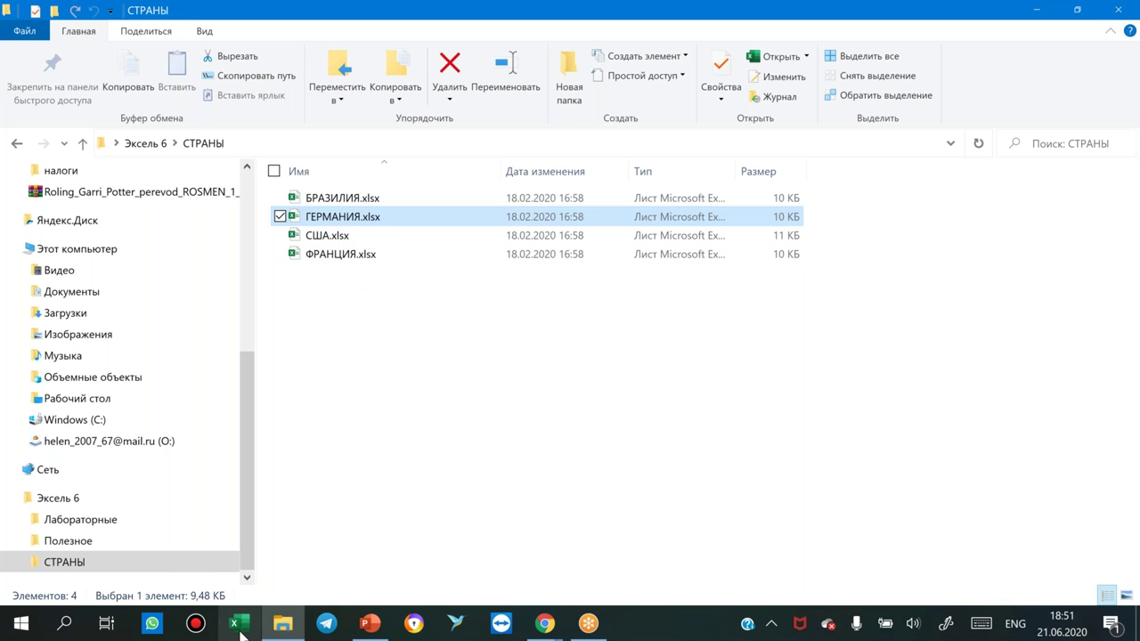
Return to Эксель 6 and open 'Сотрудники и заказы —1 день итог.xlsx'.
click(145, 143)
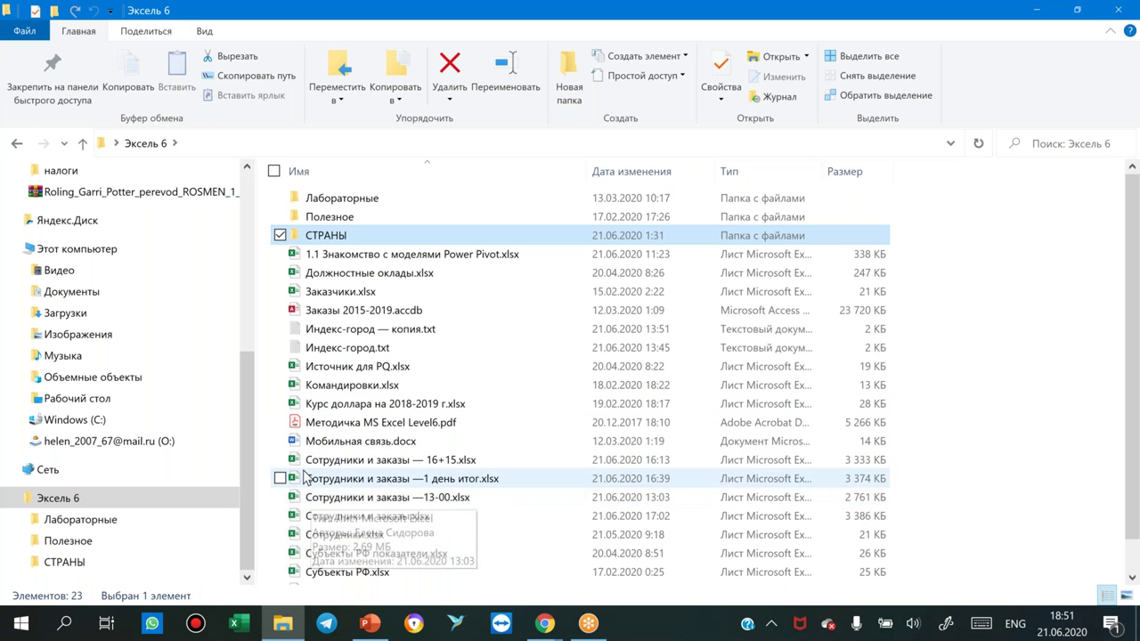
double_click(298, 478)
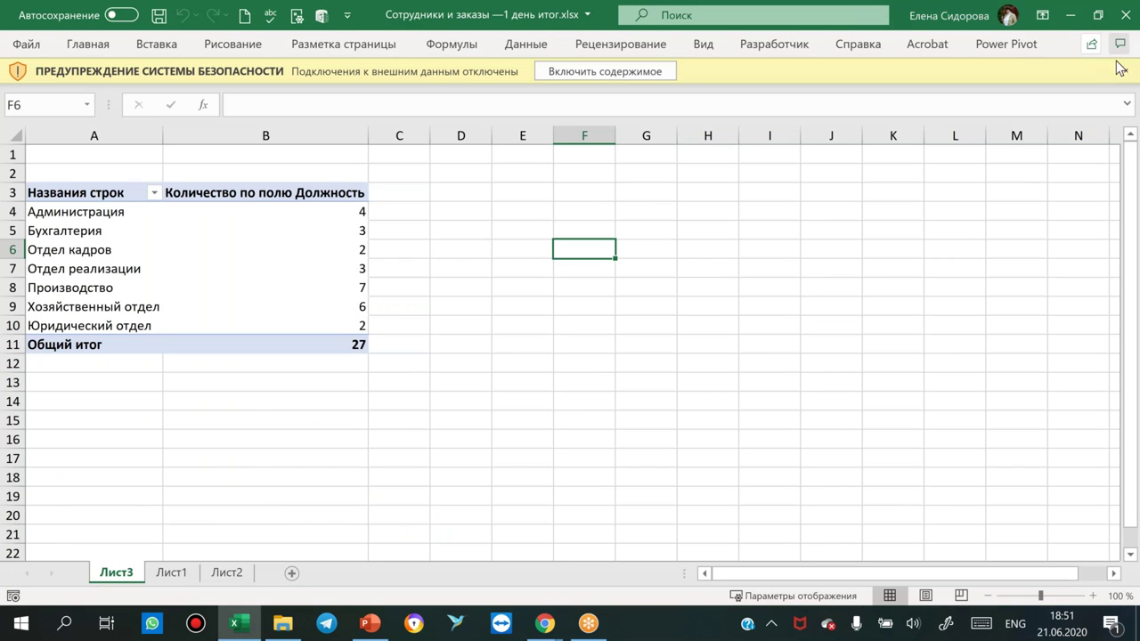
Dismiss the security warning, go to Лист1 and show the Queries & Connections pane.
click(1127, 73)
click(171, 572)
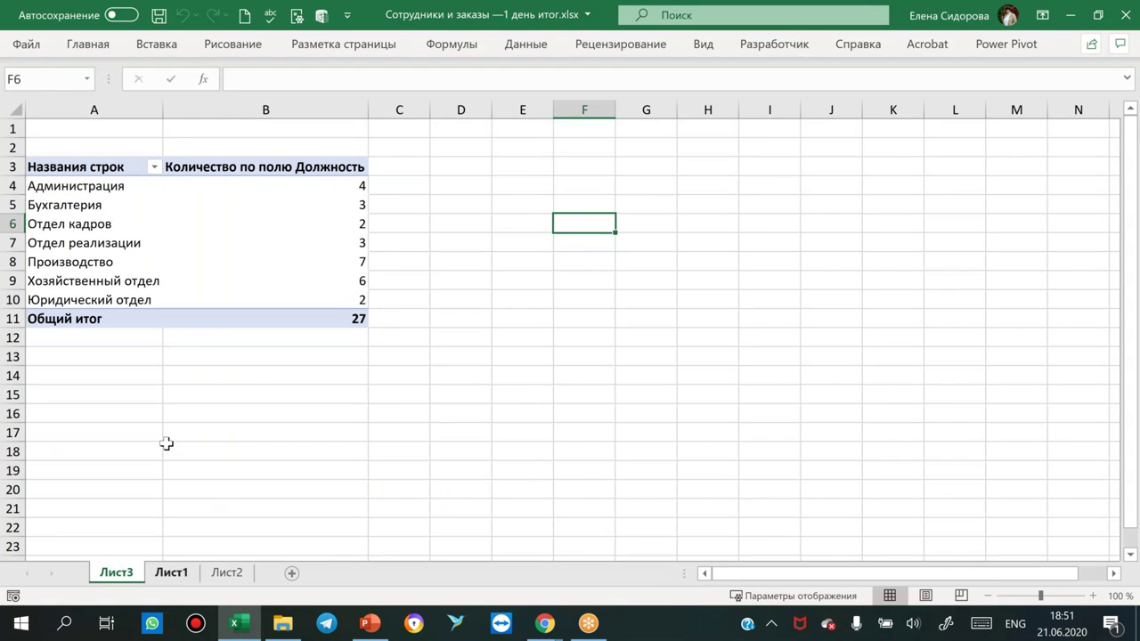
click(427, 265)
click(530, 46)
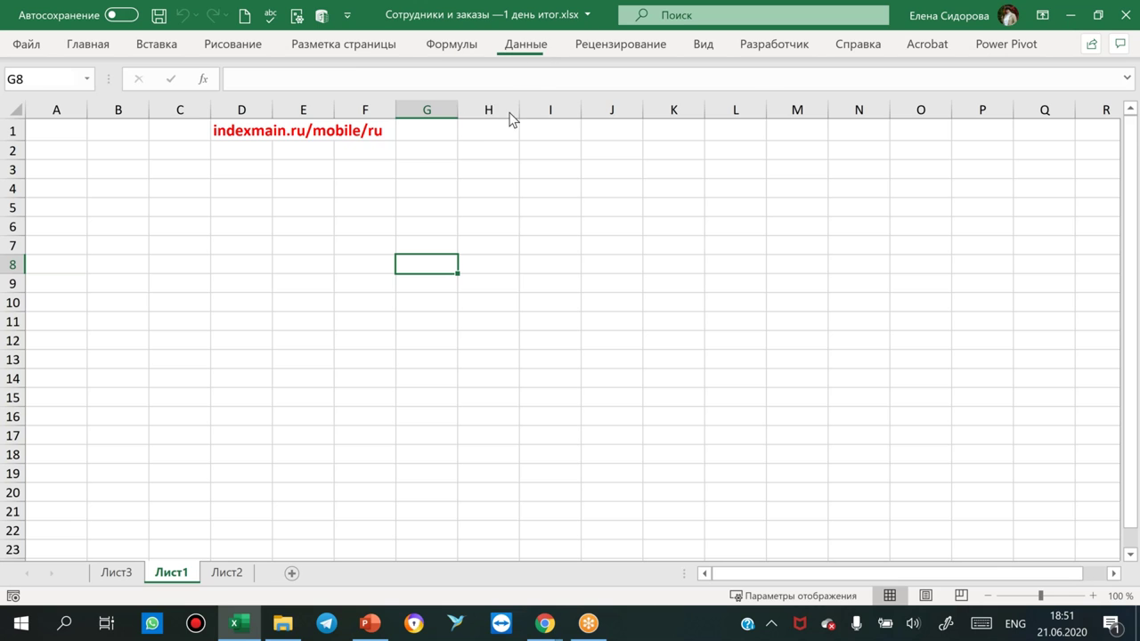
click(241, 71)
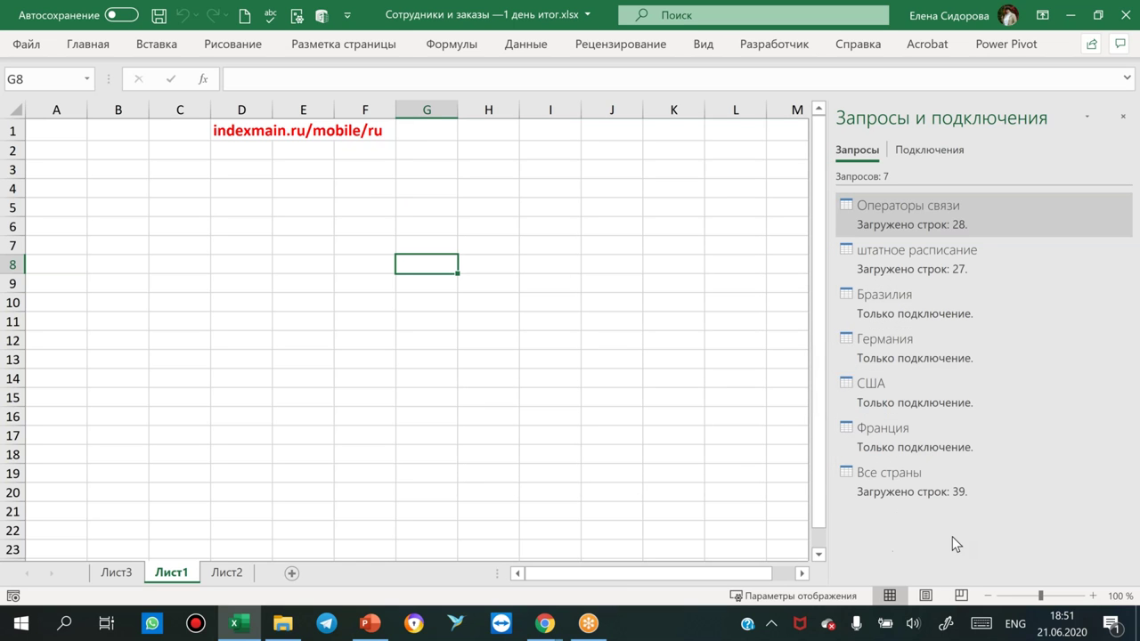
Set up appending Германия, США and Франция to the Бразилия query, then close without applying.
mouse_move(921, 500)
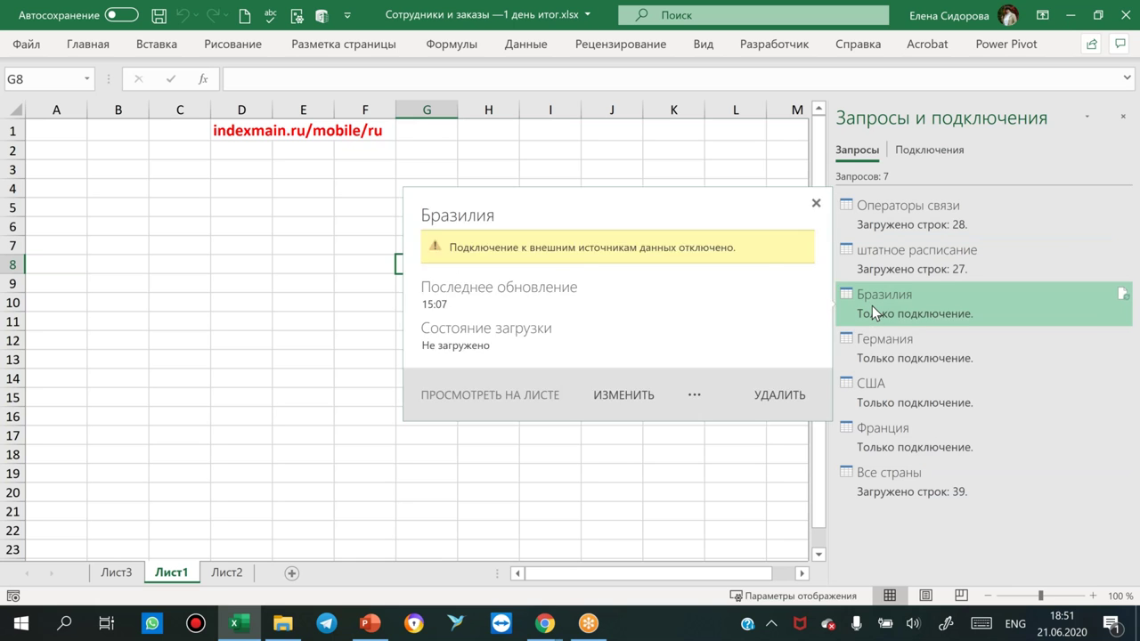
right_click(872, 305)
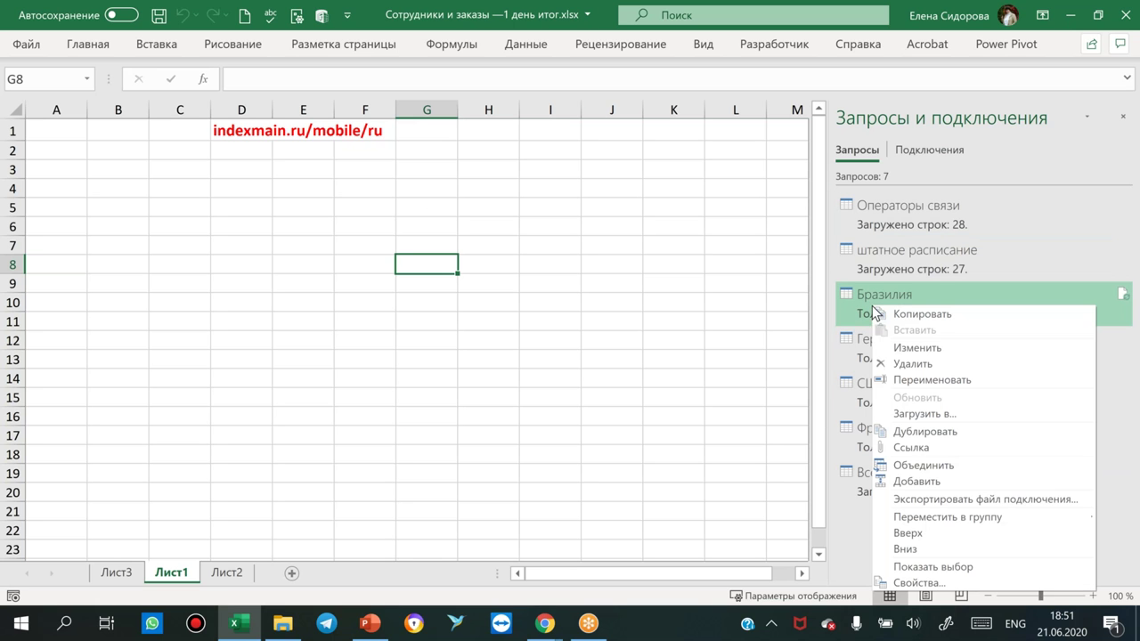
click(917, 482)
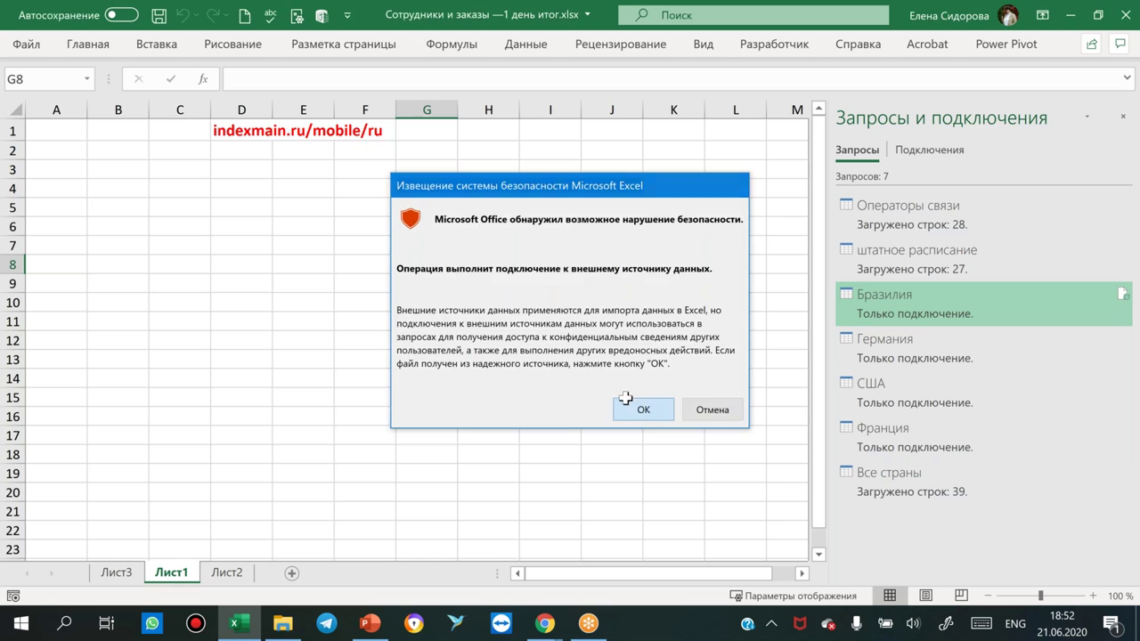
click(640, 412)
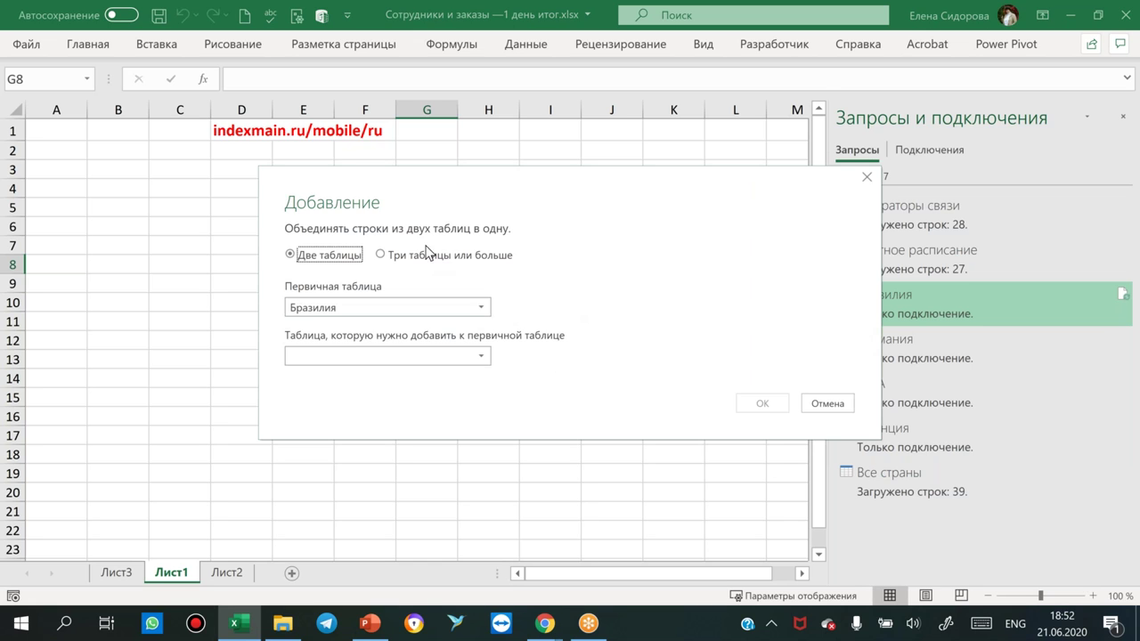
click(393, 256)
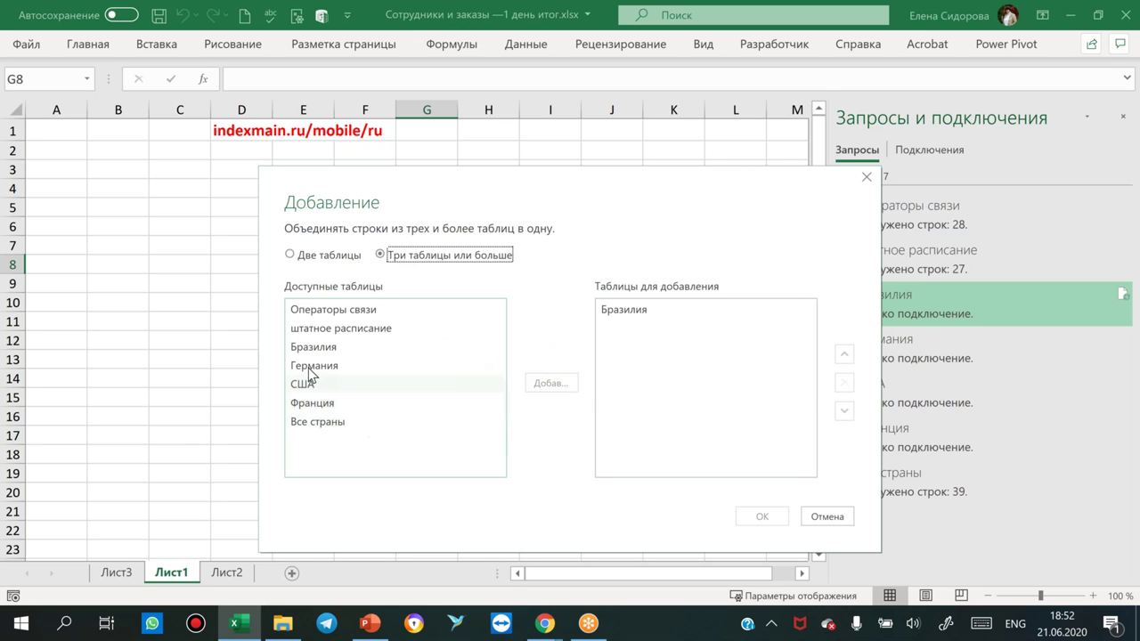
click(311, 366)
click(549, 383)
click(348, 383)
click(547, 384)
click(547, 384)
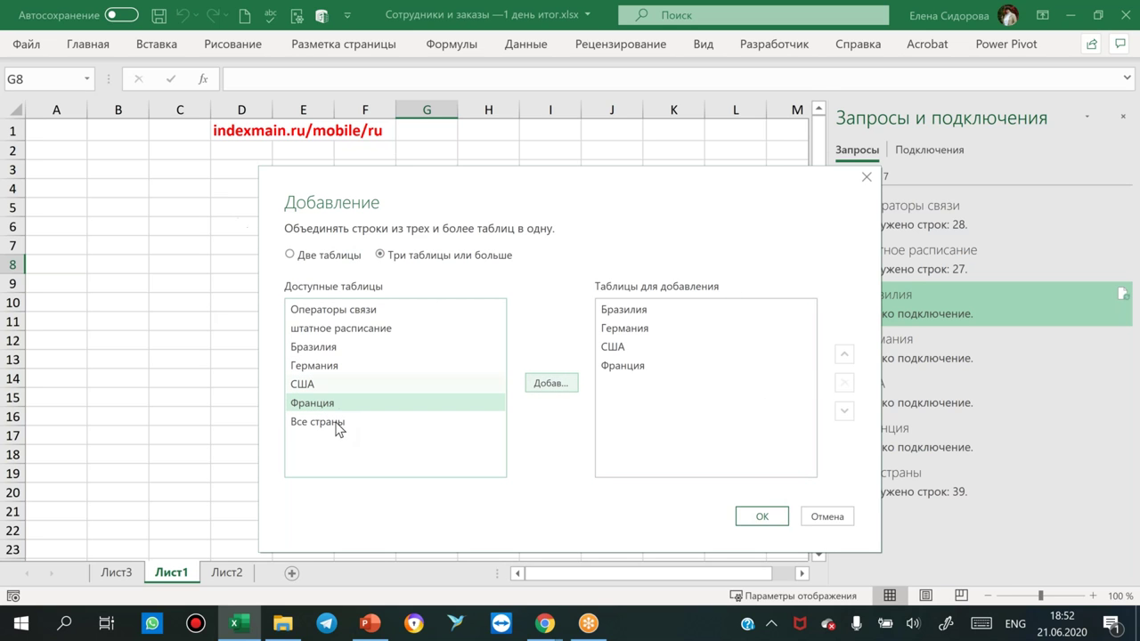
click(866, 180)
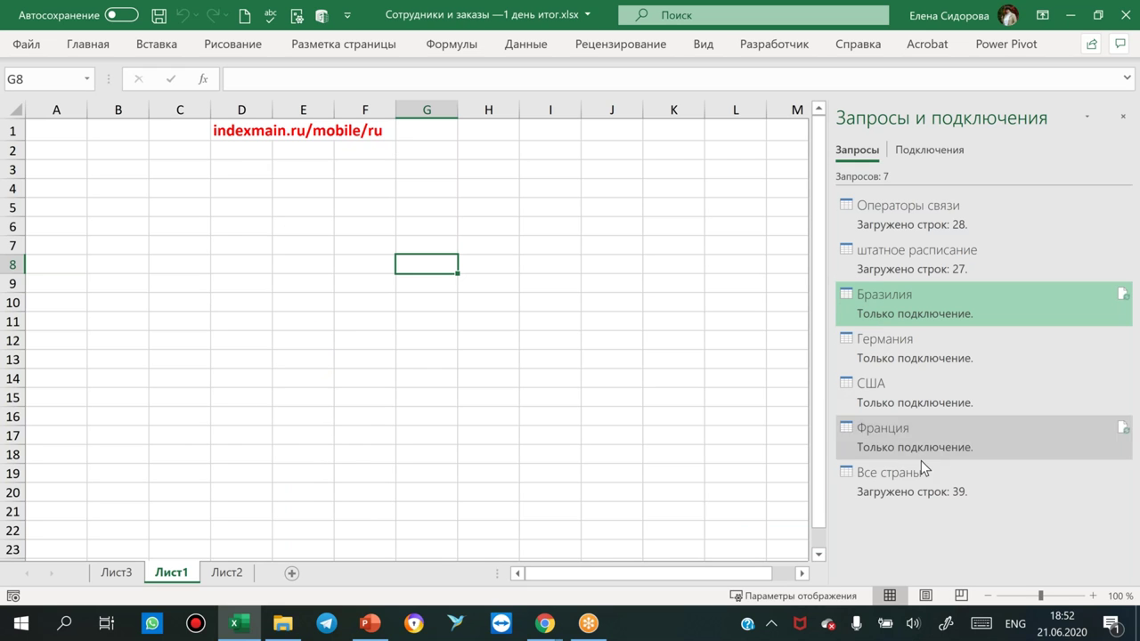
Load the Все страны query as a table on a new sheet.
right_click(866, 480)
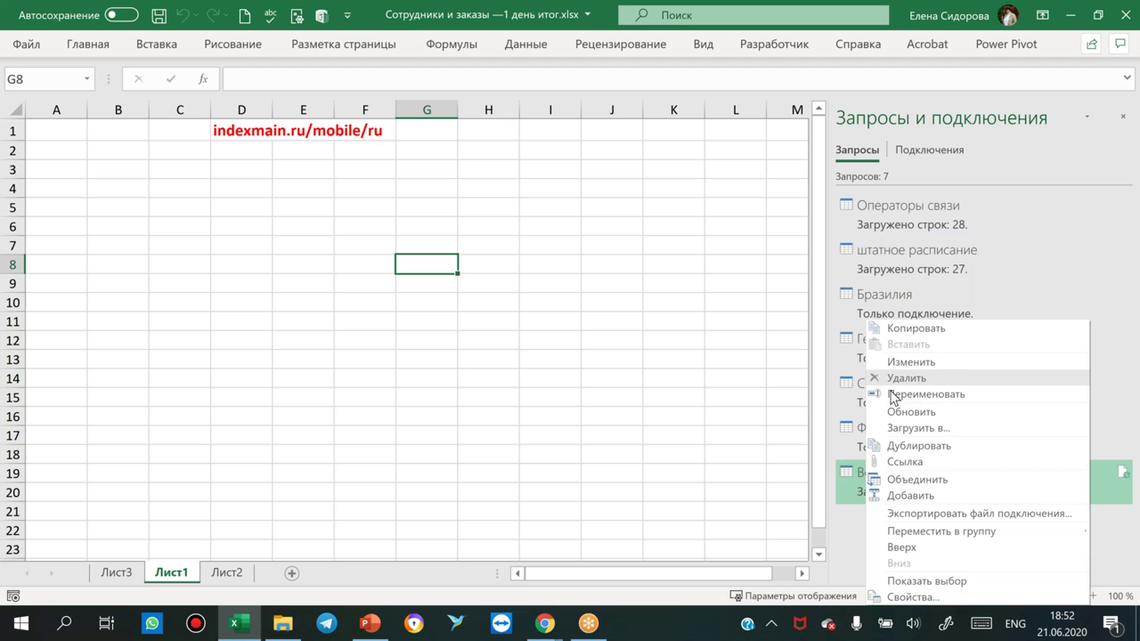
click(899, 427)
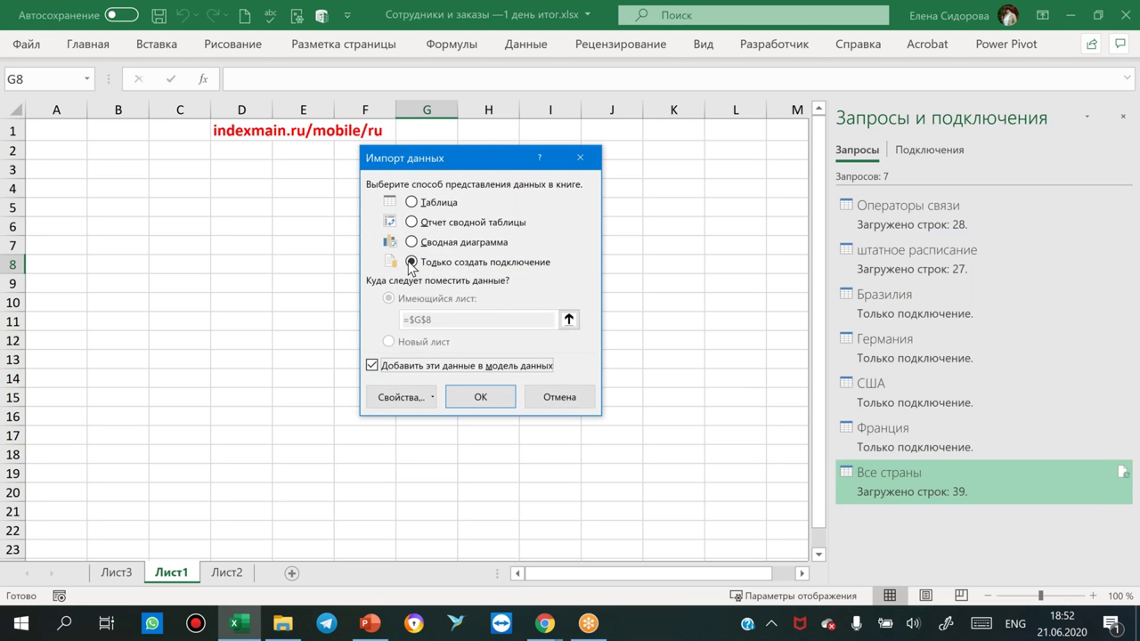
click(410, 202)
click(388, 341)
click(481, 397)
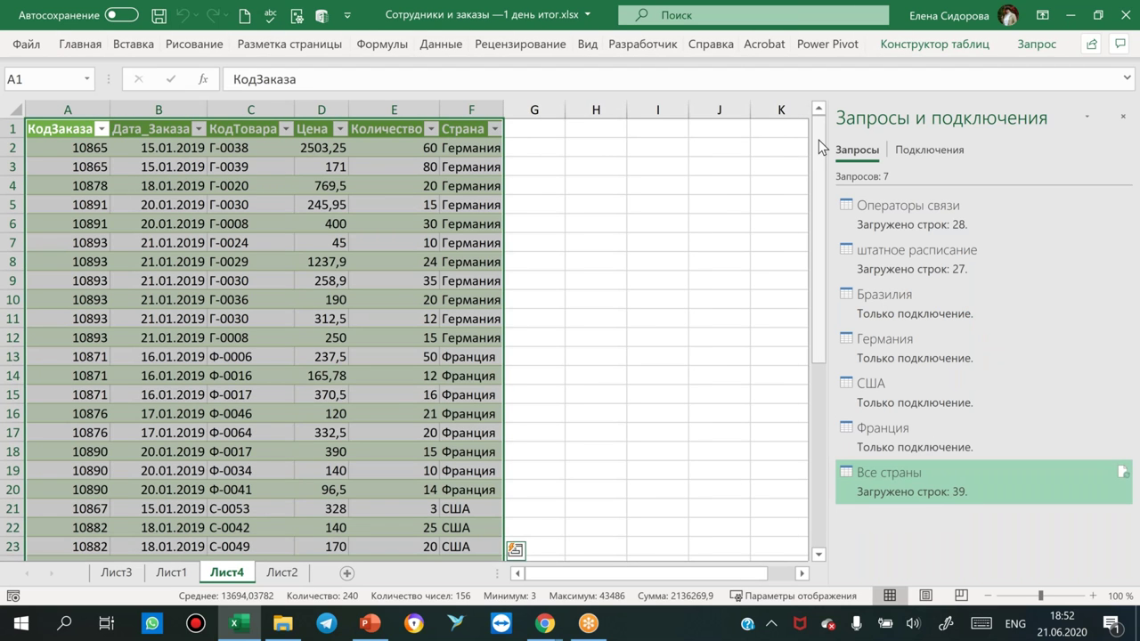
Insert a PivotTable from the Все страны table, starting from cell C6.
scroll(389, 293, down, 6)
scroll(590, 338, down, 7)
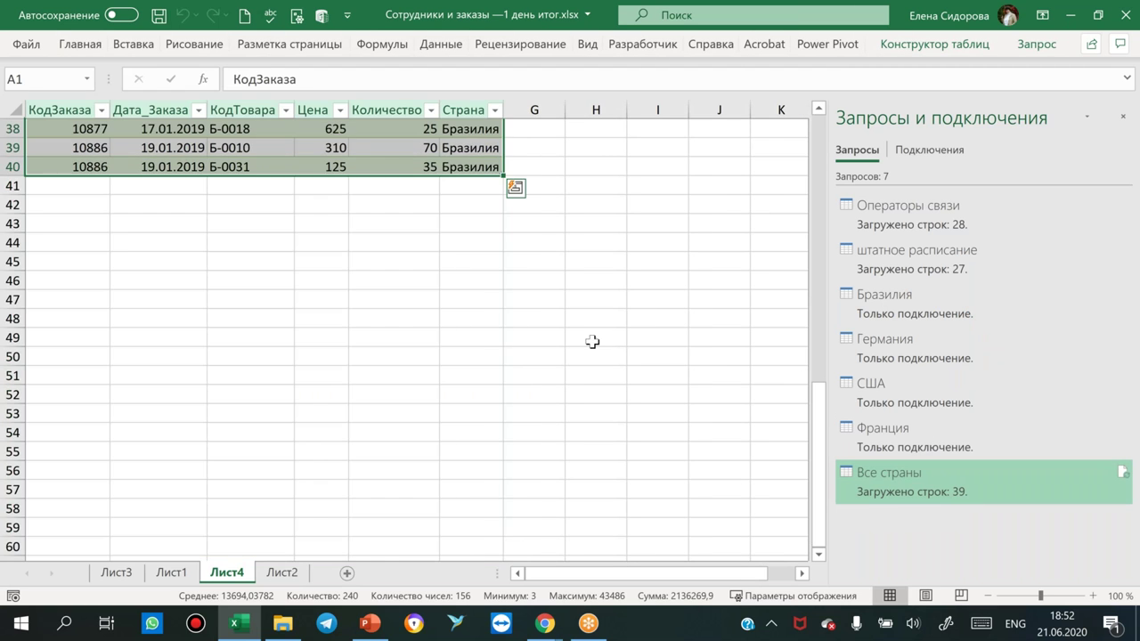
drag(818, 414, 819, 93)
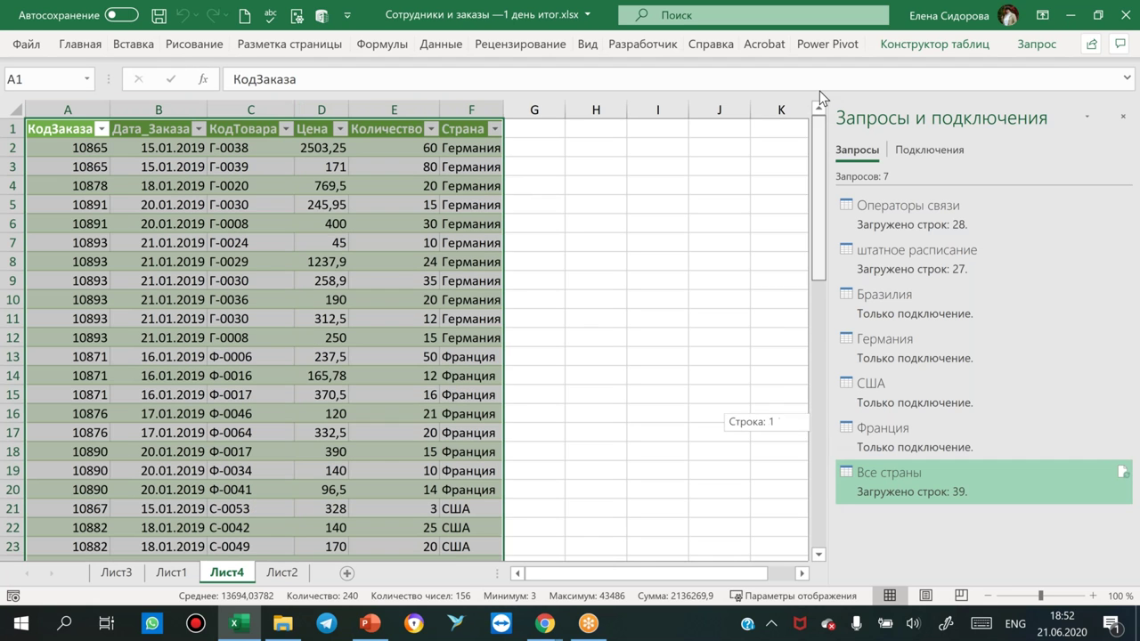
click(286, 278)
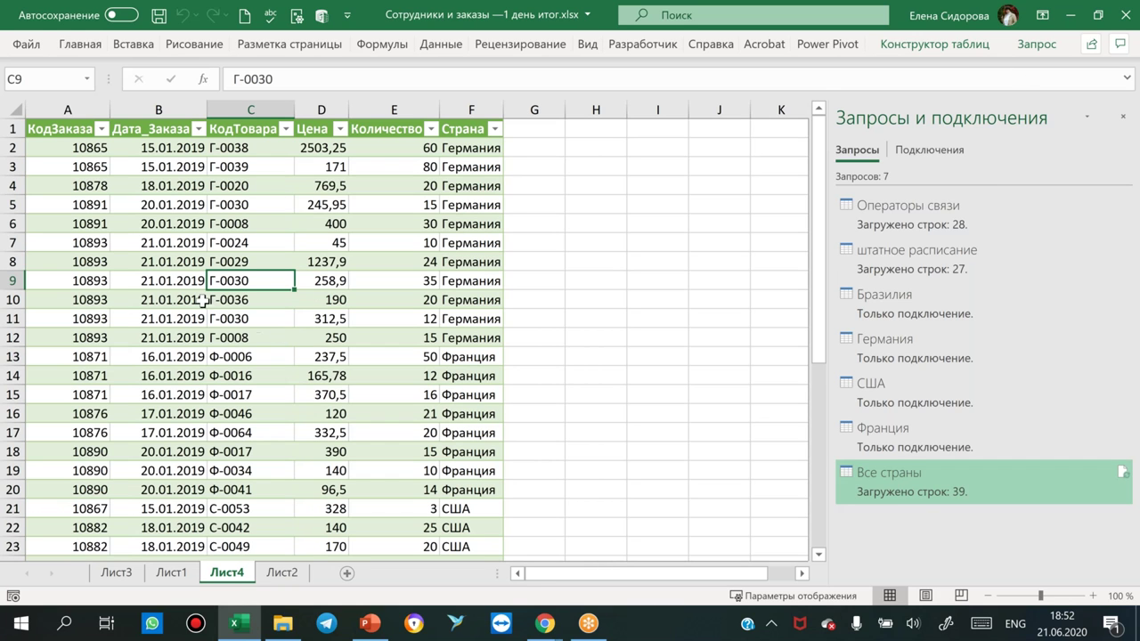
click(258, 221)
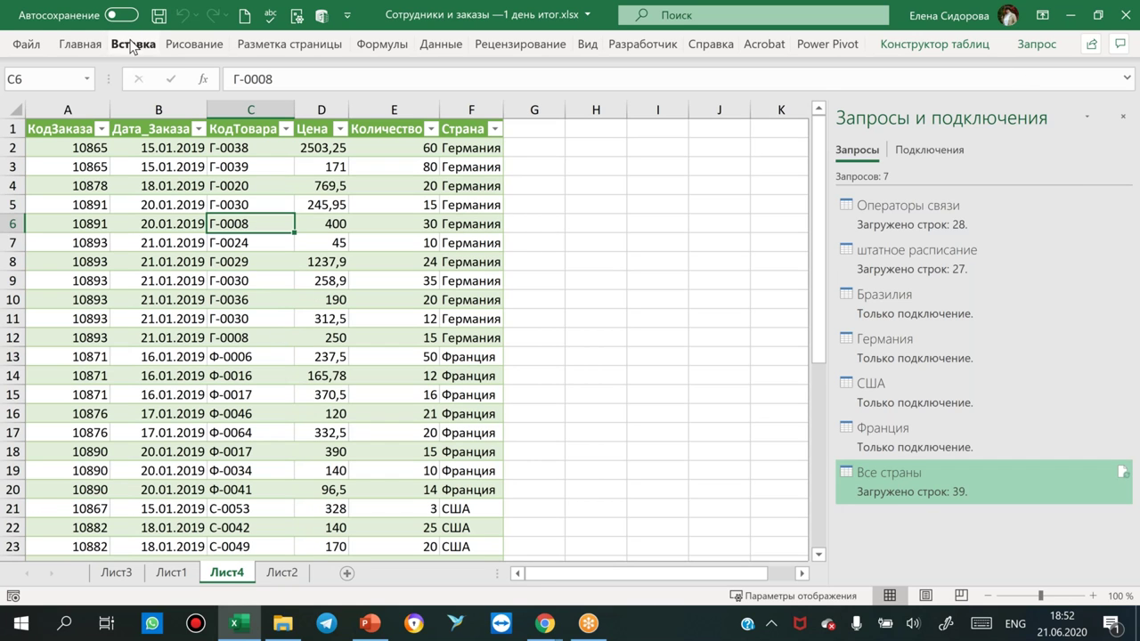
click(132, 43)
click(32, 89)
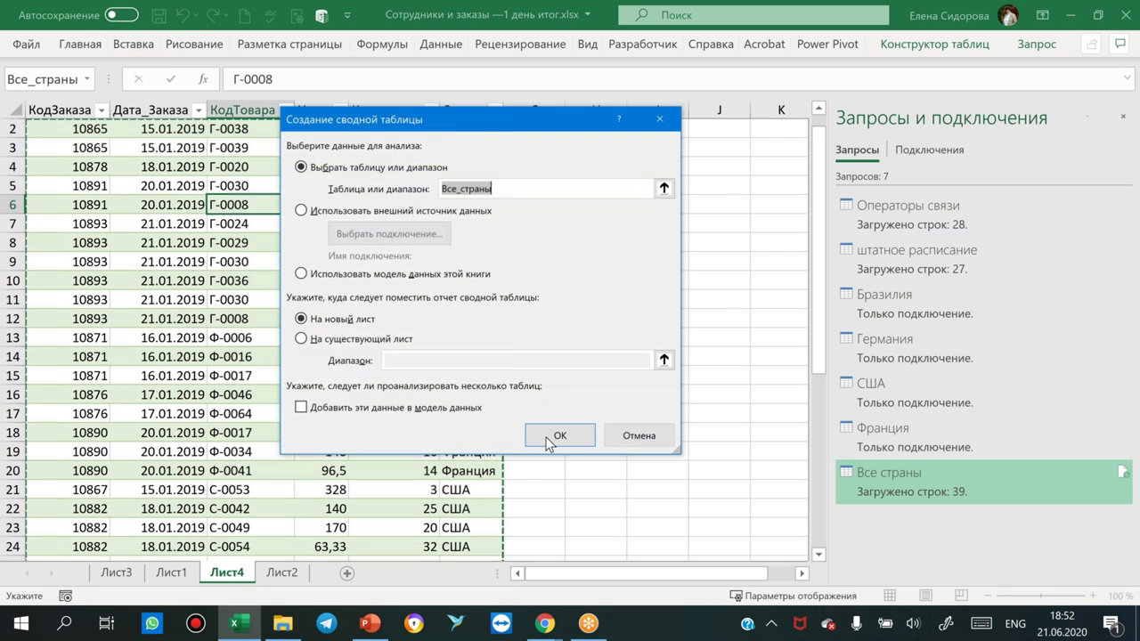
click(560, 436)
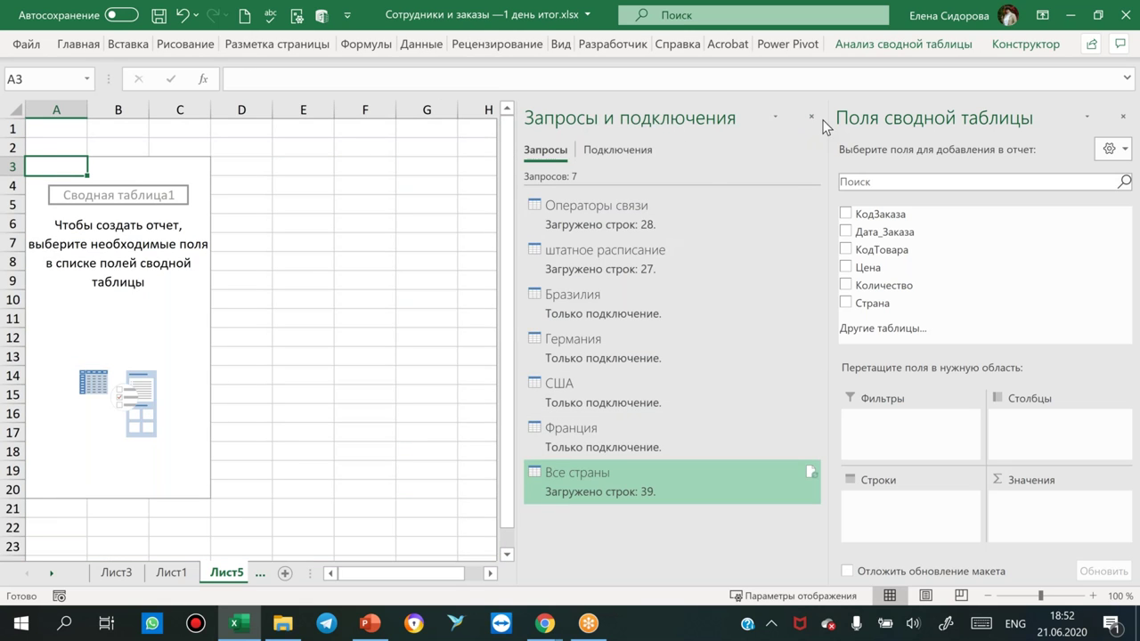
Build the Лист5 pivot summing Количество by Страна and КодТовара, then close the workbook.
click(811, 117)
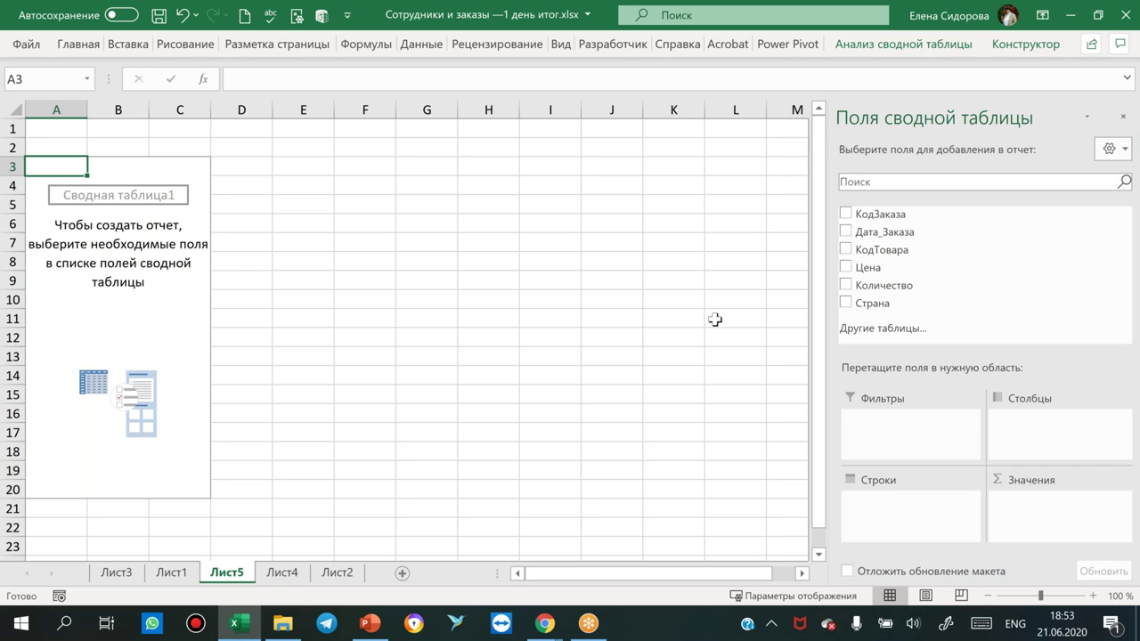
click(845, 285)
click(845, 302)
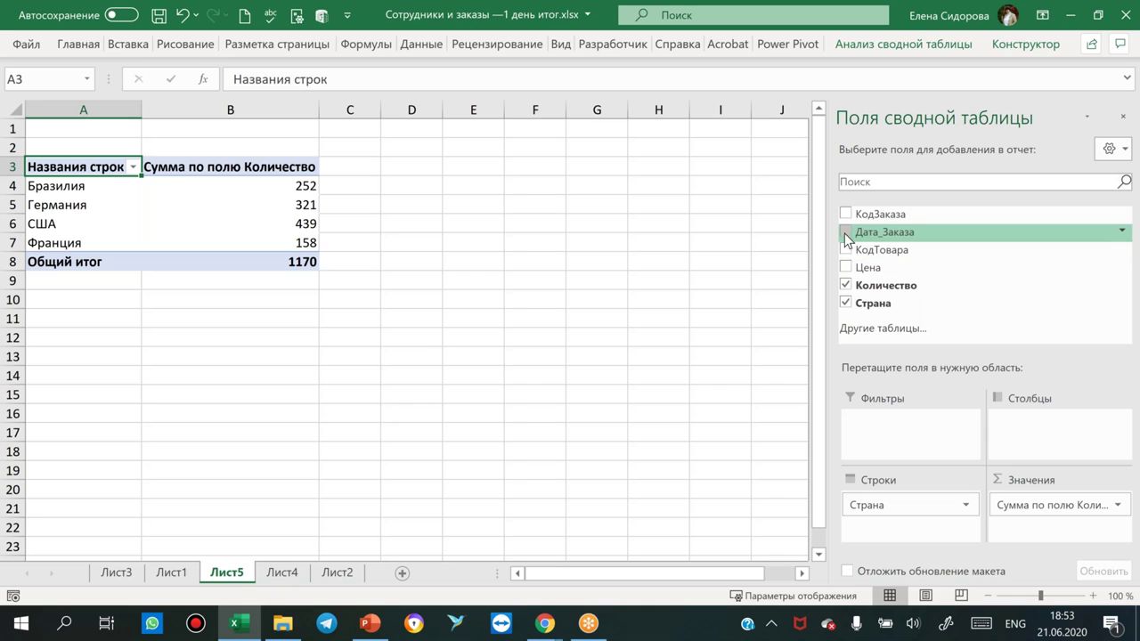
click(845, 249)
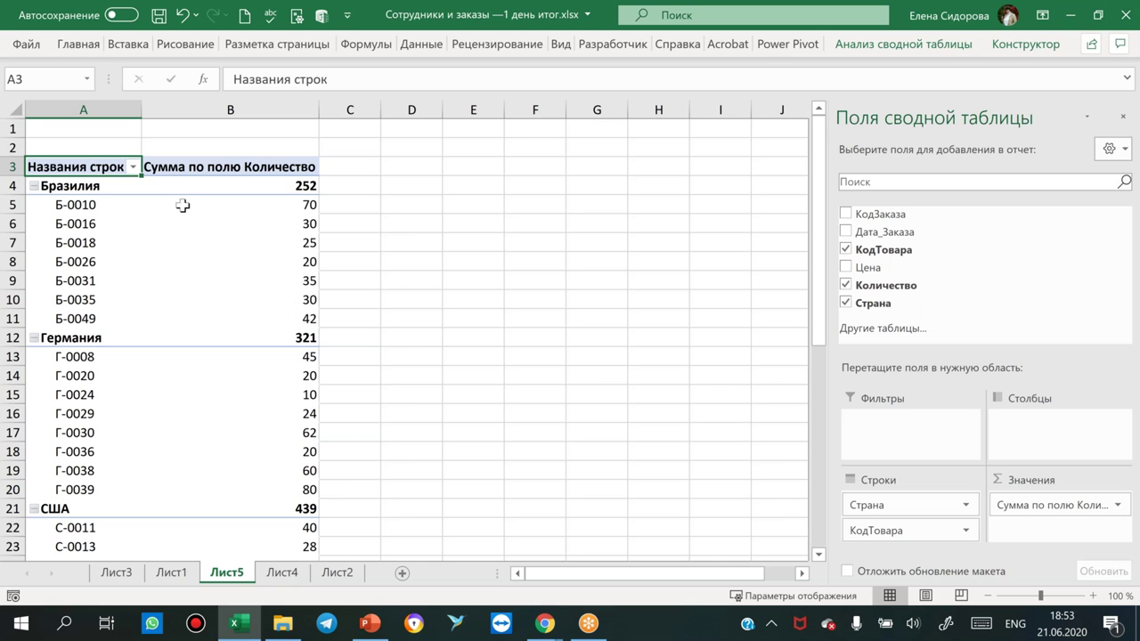
click(1129, 15)
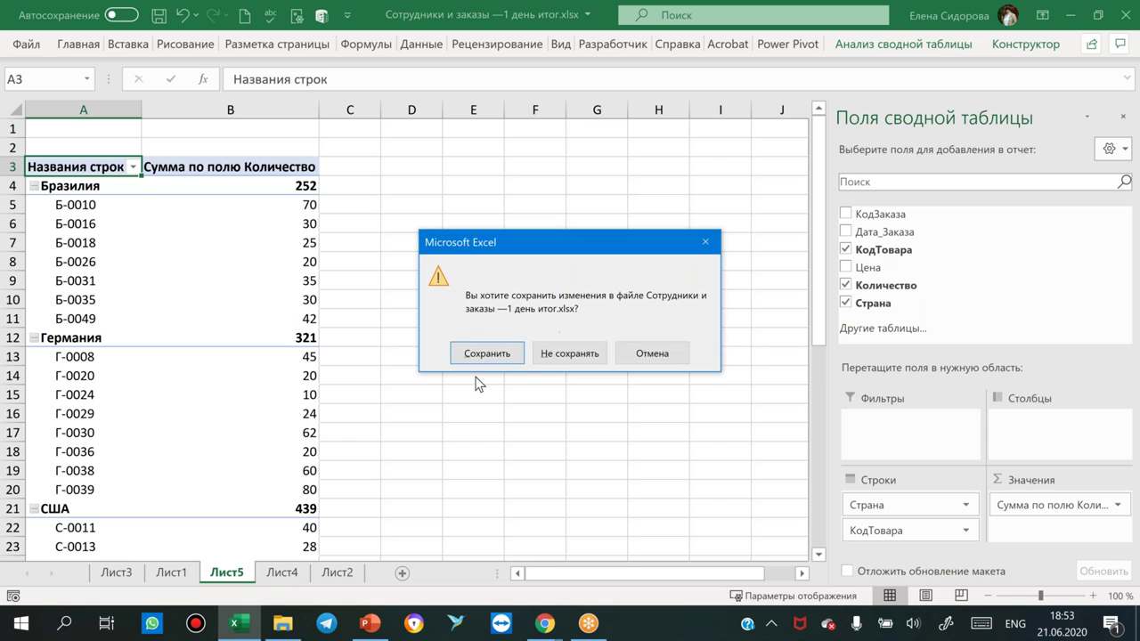
Save the workbook, minimize File Explorer and open the seminar presentation.
key(Return)
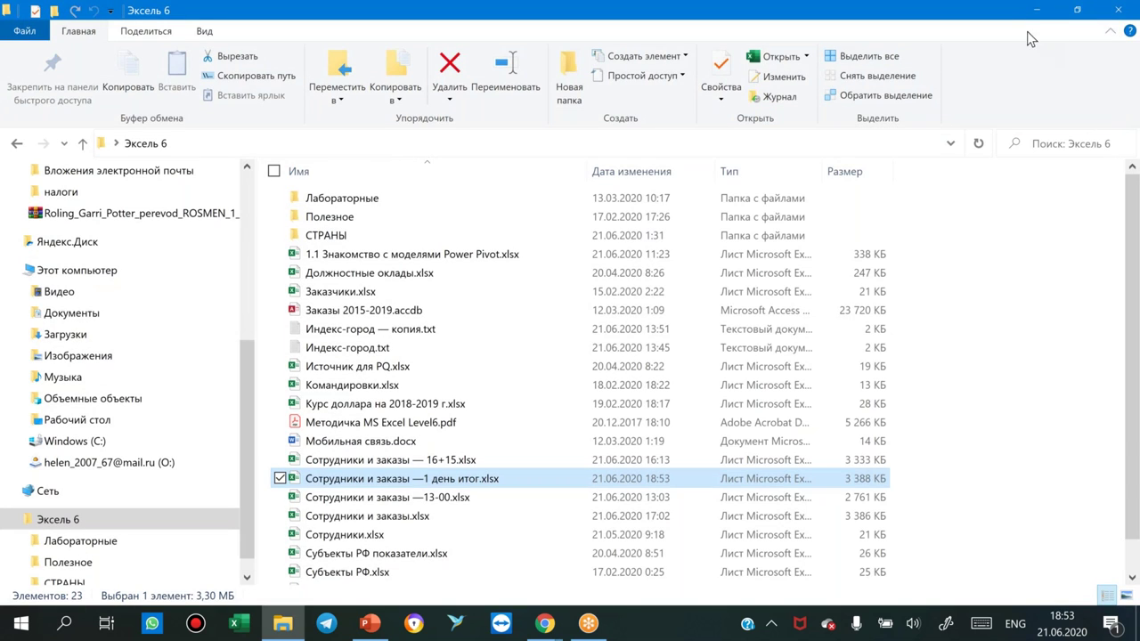
click(1037, 11)
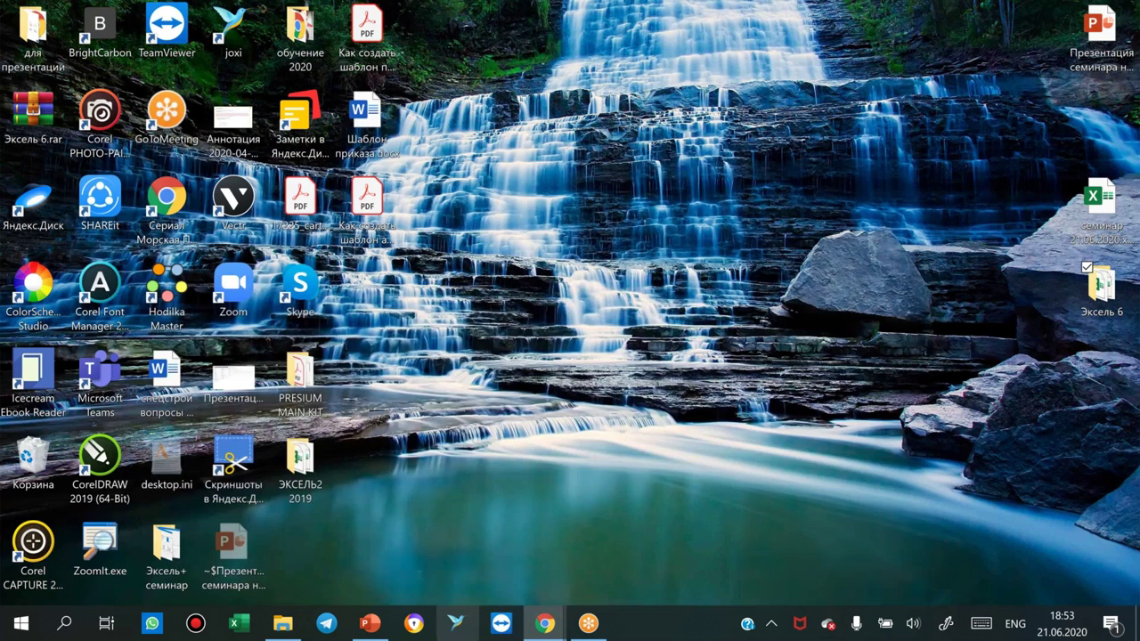
click(370, 623)
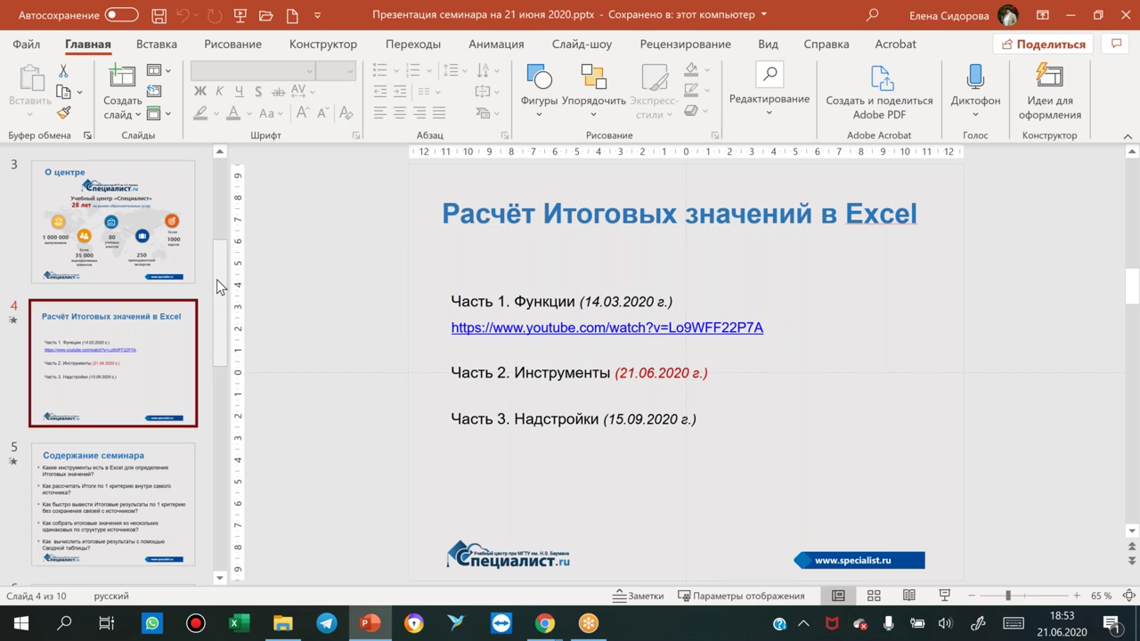
View slide 5, Содержание семинара, then move on to slide 6, Место в цепочке курсов.
scroll(217, 282, down, 2)
scroll(216, 316, down, 5)
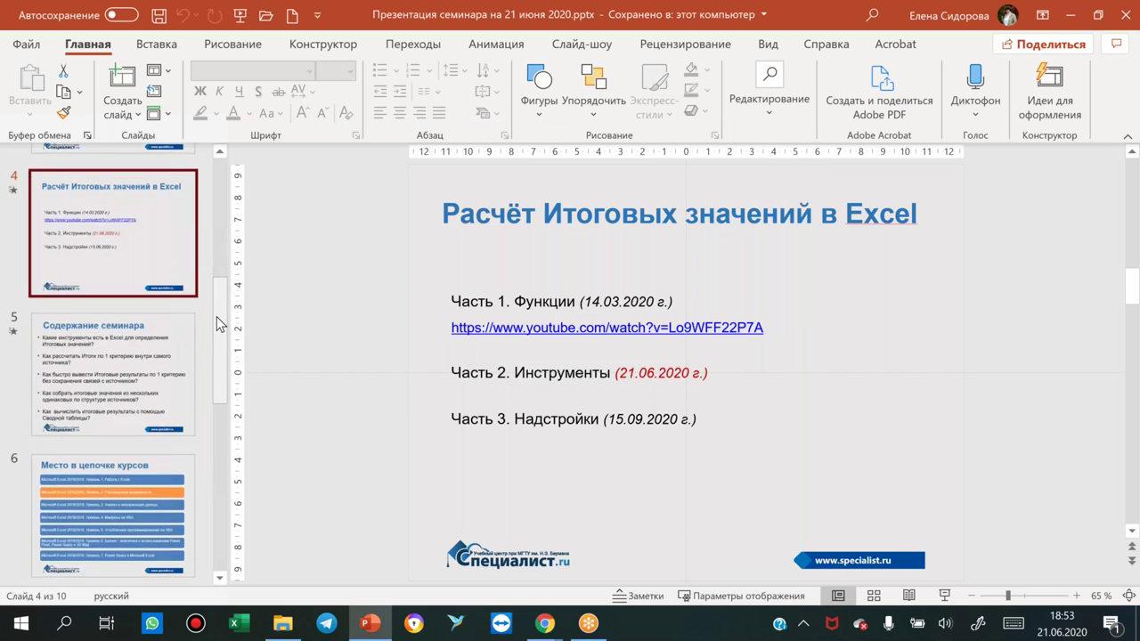
click(125, 256)
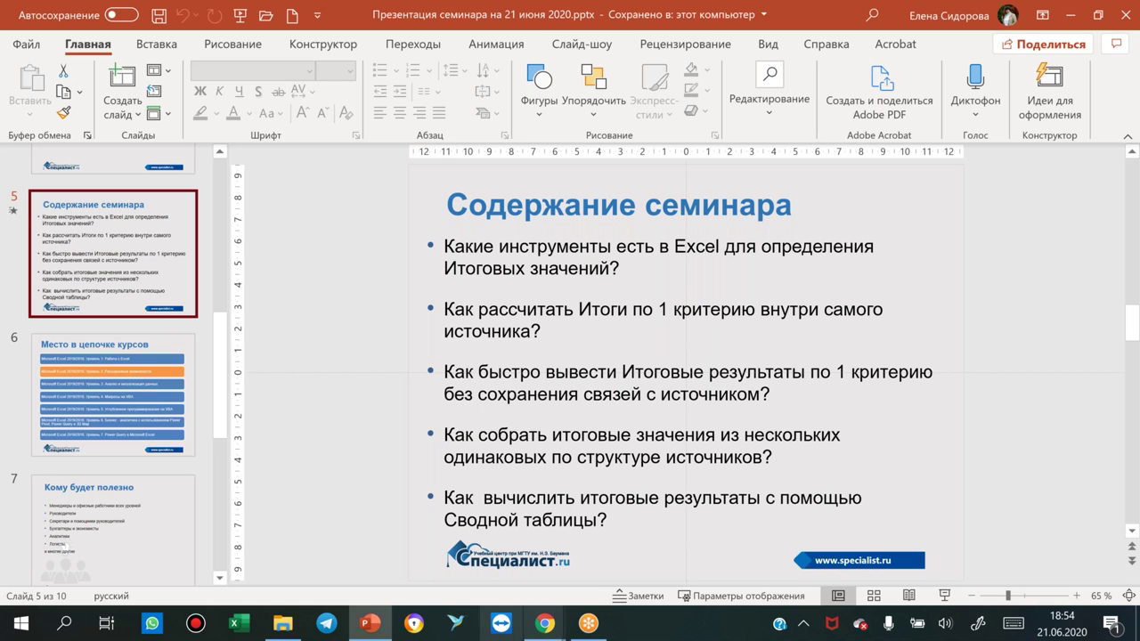
mouse_move(586, 636)
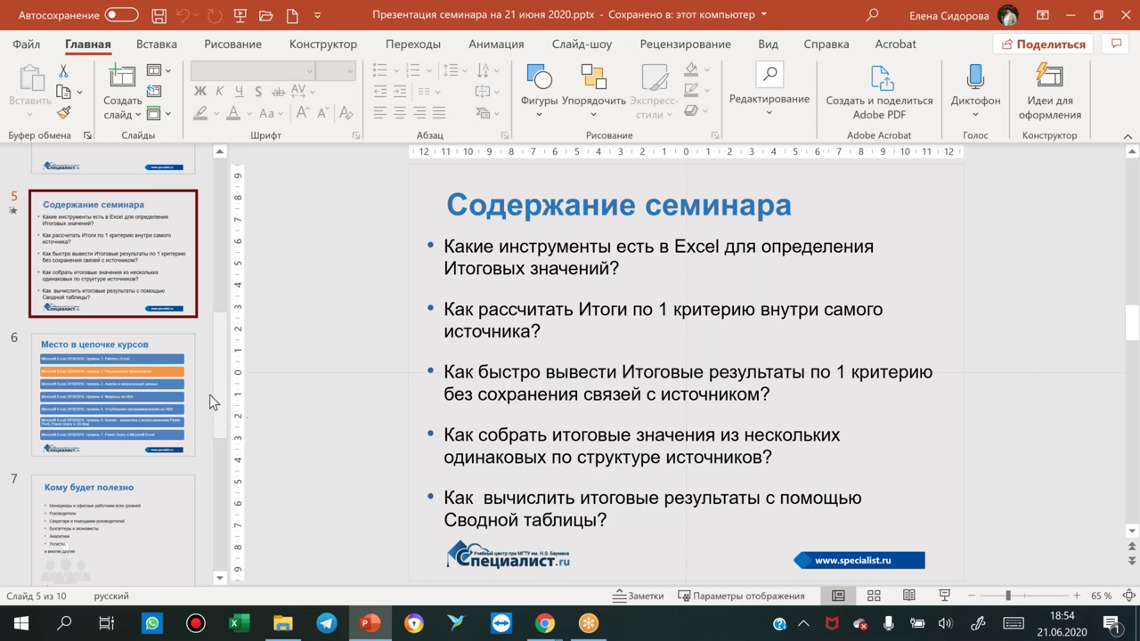
click(166, 346)
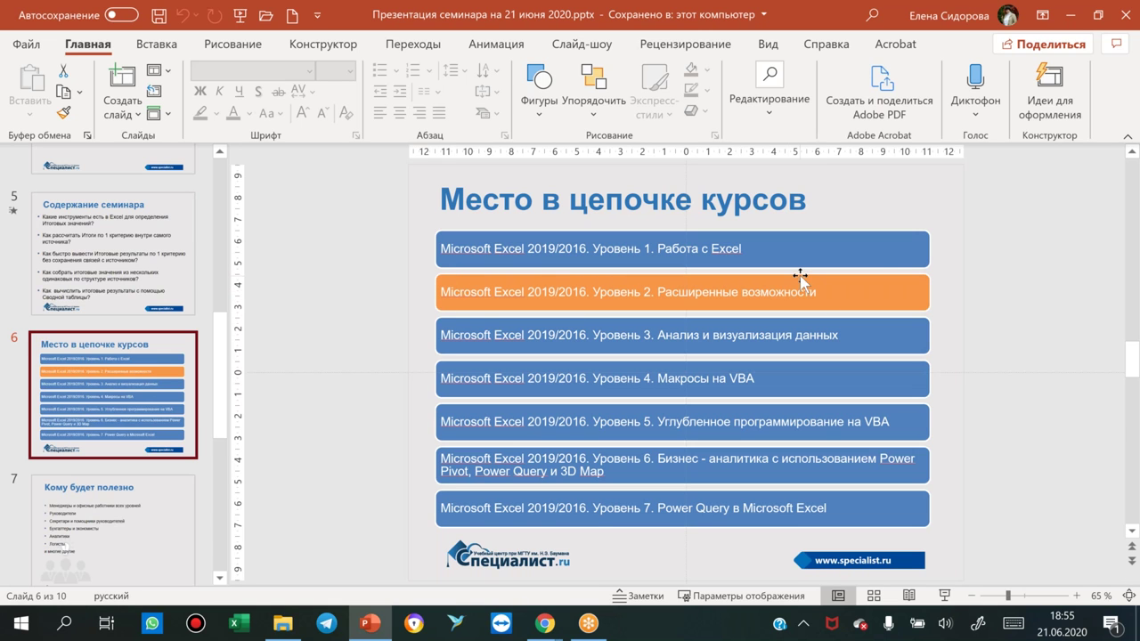
Collapse the PowerPoint ribbon to enlarge slide 6 showing the seven Excel 2019/2016 course levels.
double_click(86, 46)
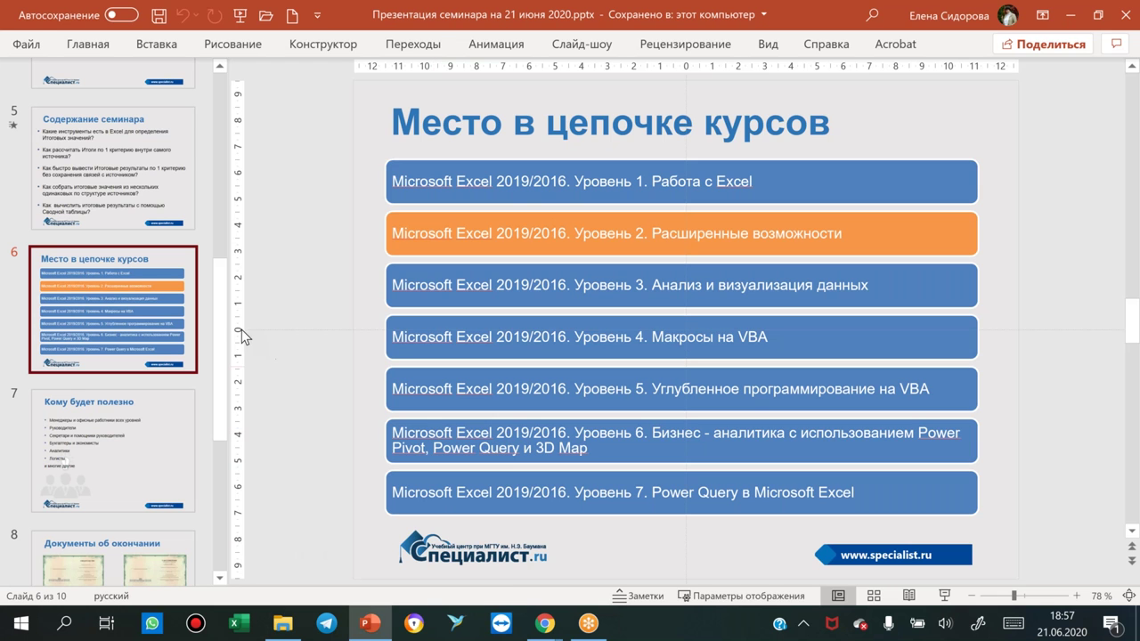
Advance to slide 9 'Остались вопросы?' and final slide 10, then bring the Эксель 6 folder forward.
drag(220, 340, 213, 495)
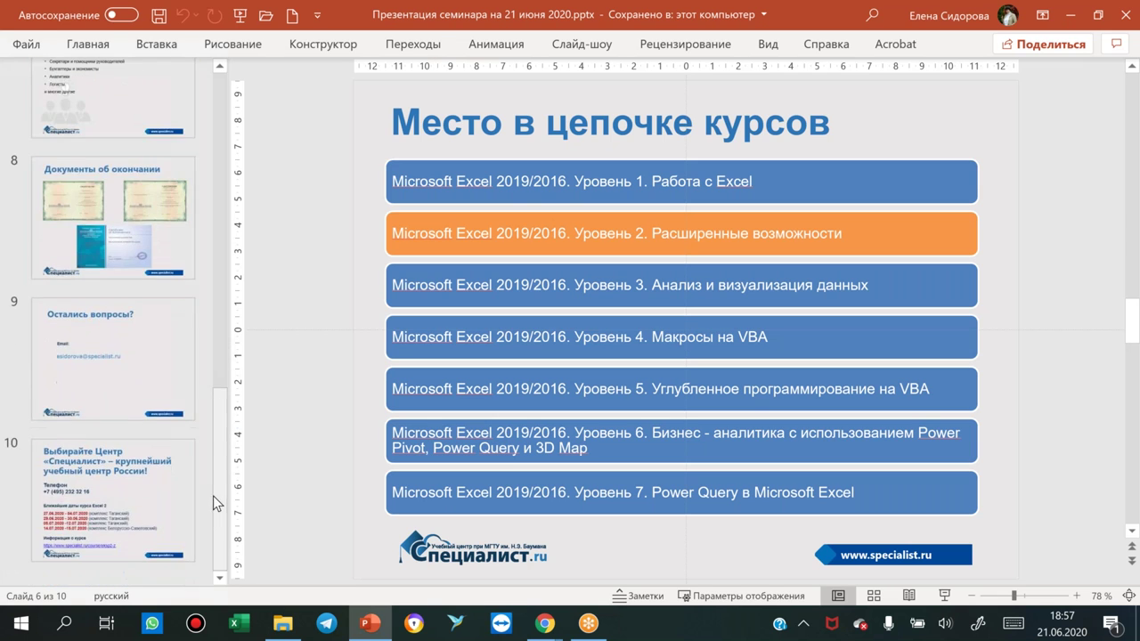
click(157, 366)
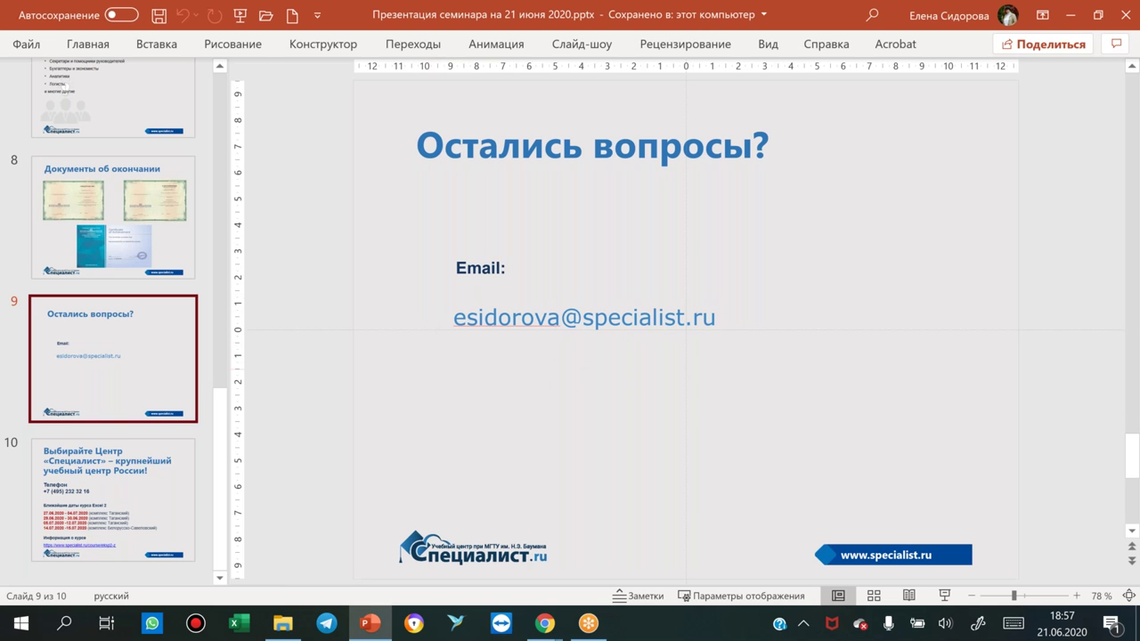
click(160, 493)
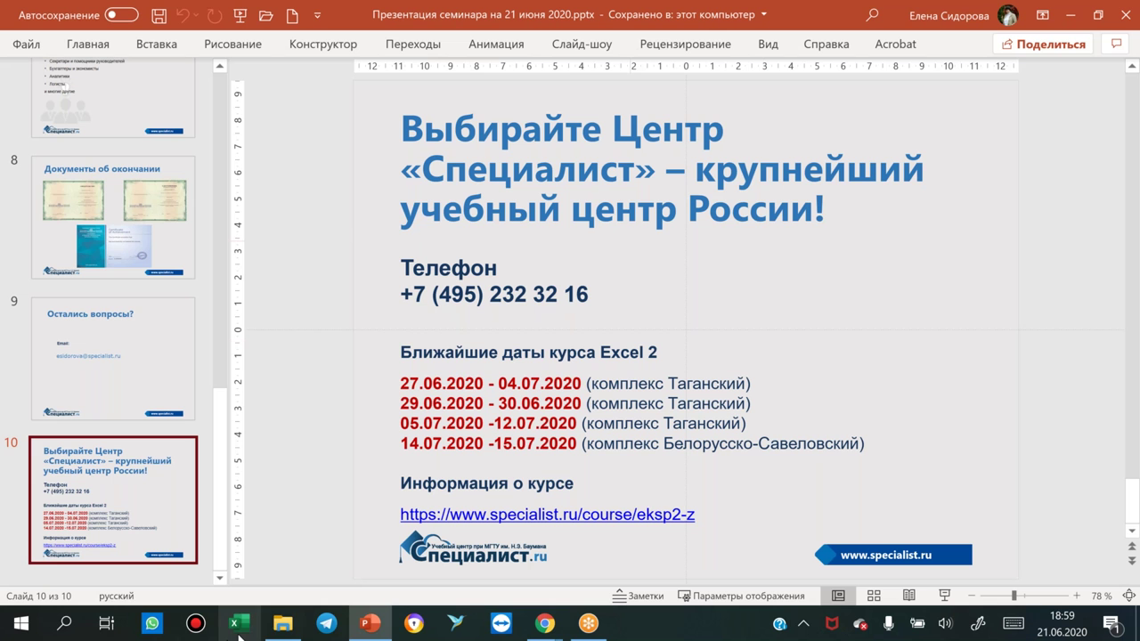
click(287, 630)
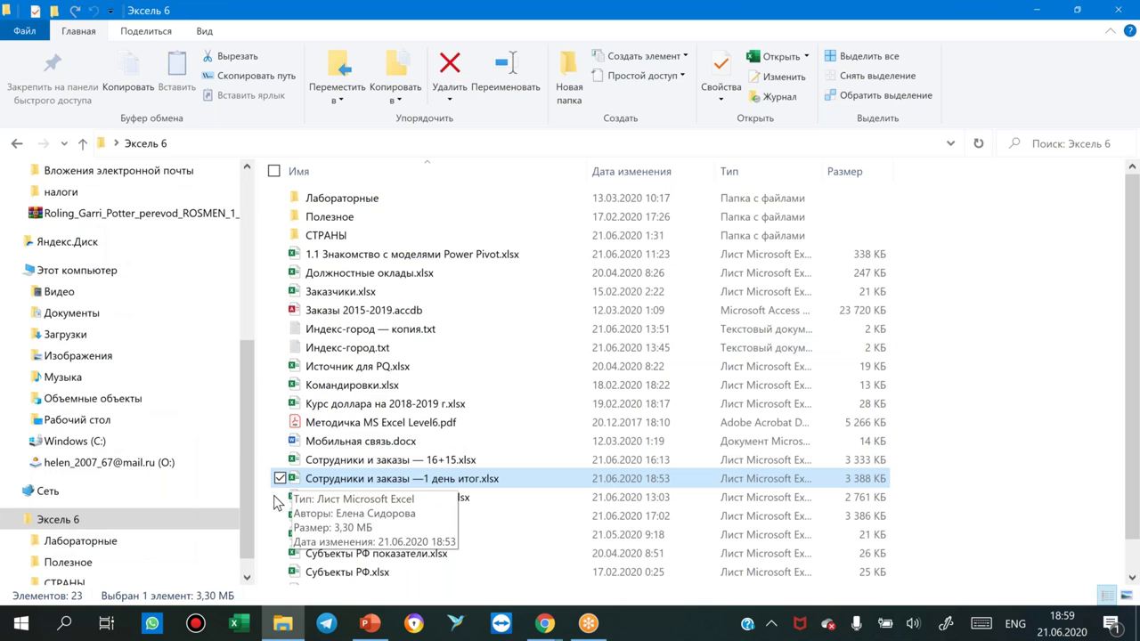
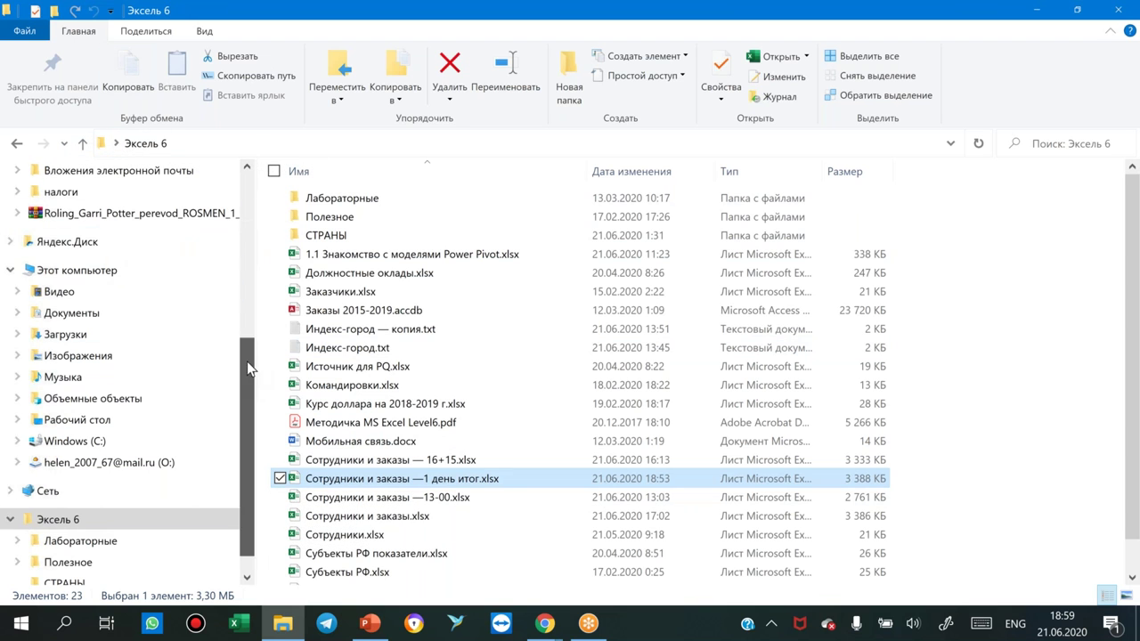
Move 'семинар 21.06.2020.xlsx' from Эксель 6 to Рабочий стол and select it there.
drag(247, 381, 248, 129)
click(107, 207)
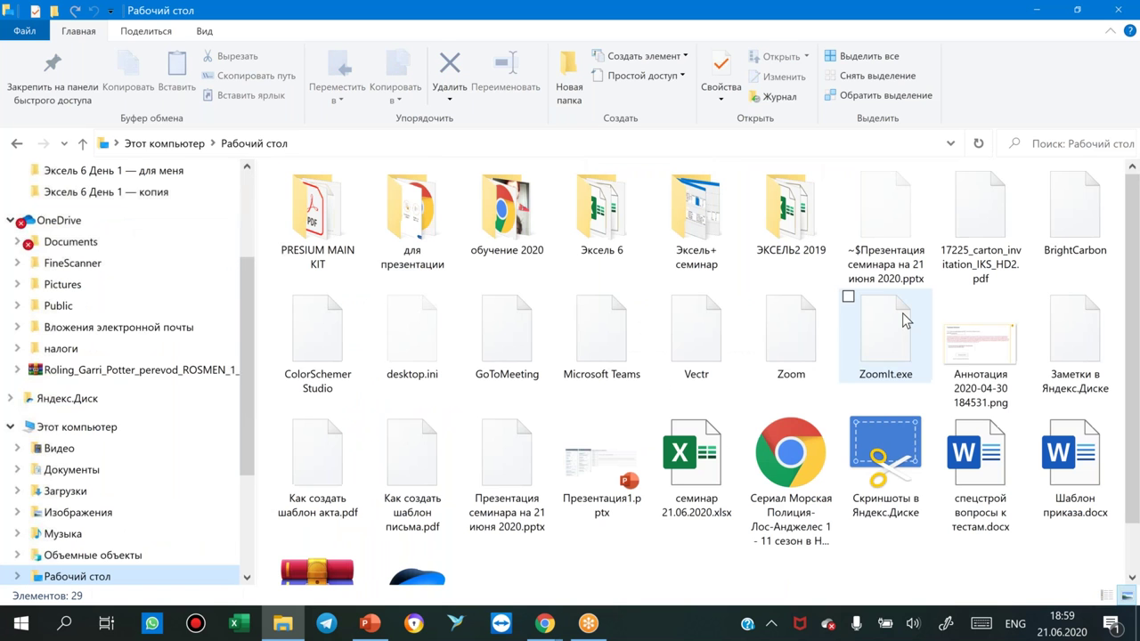
click(697, 465)
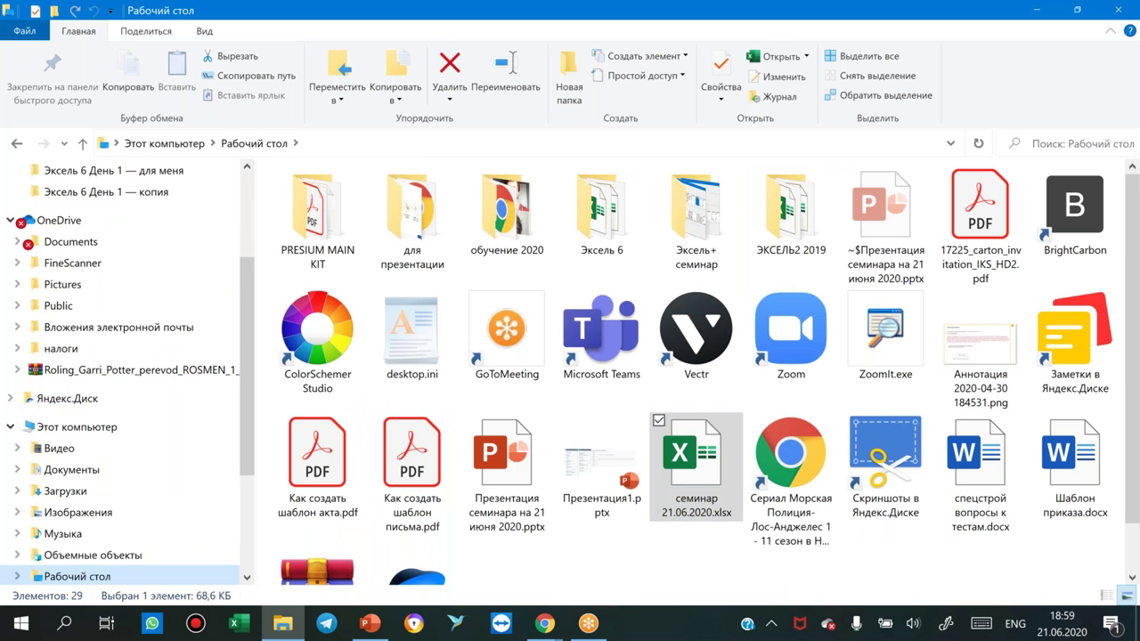
key(alt+Tab)
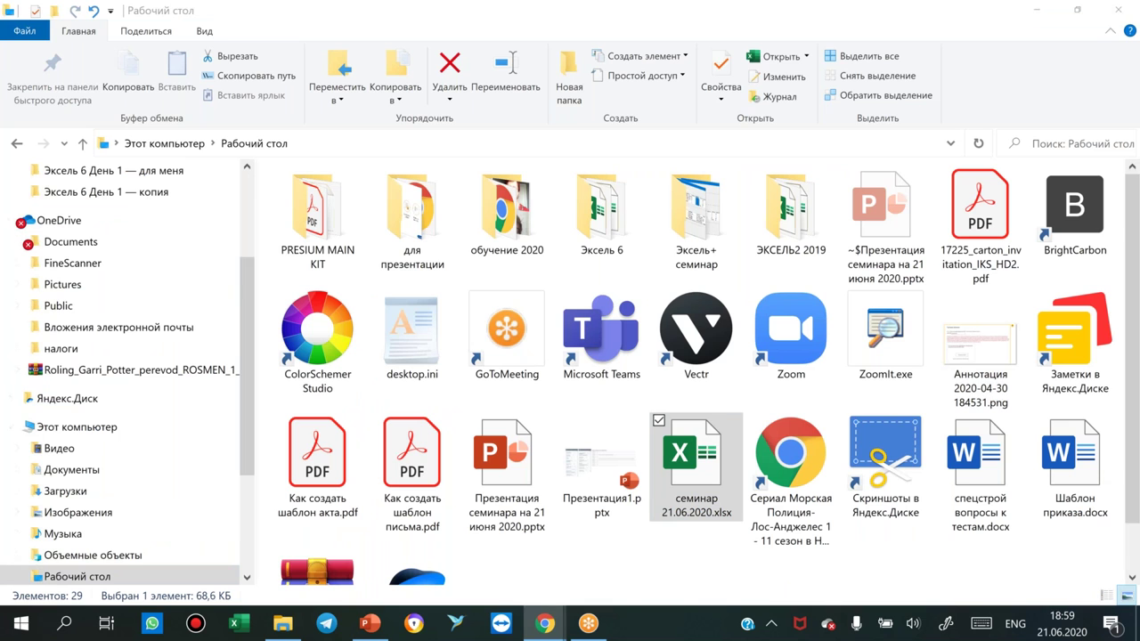